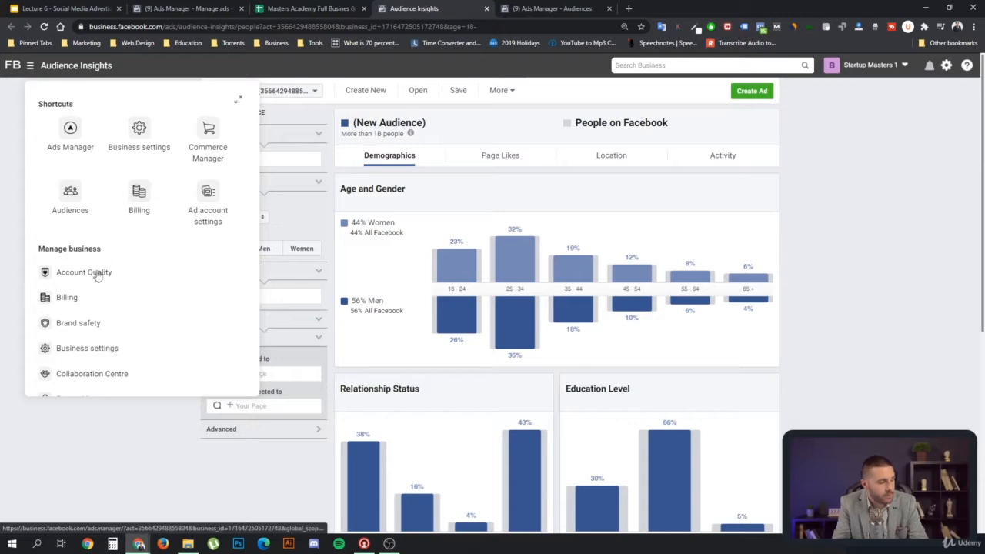
- Look through the available business tools to find Audience Insights under Analyse and report
scroll(170, 297, "down", 3)
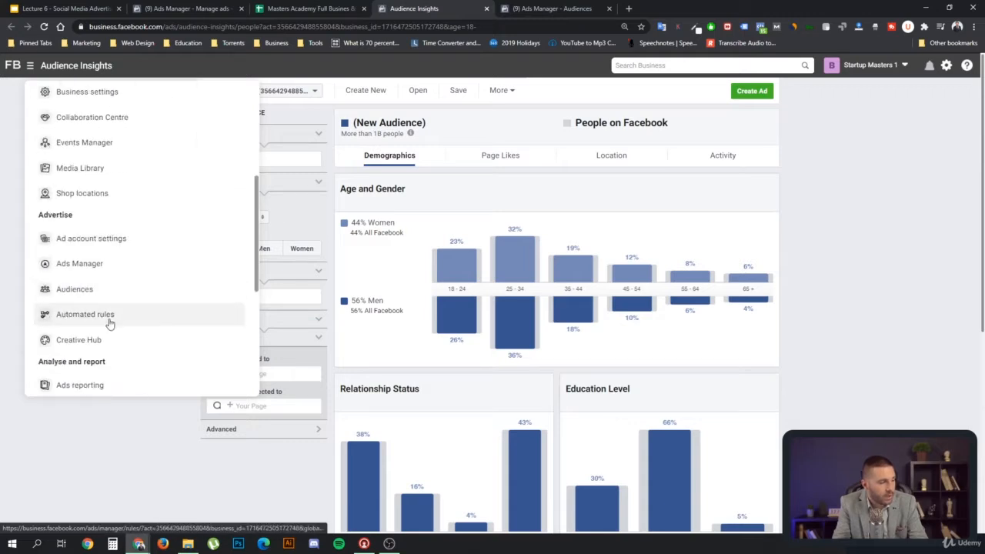
scroll(153, 285, "up", 1)
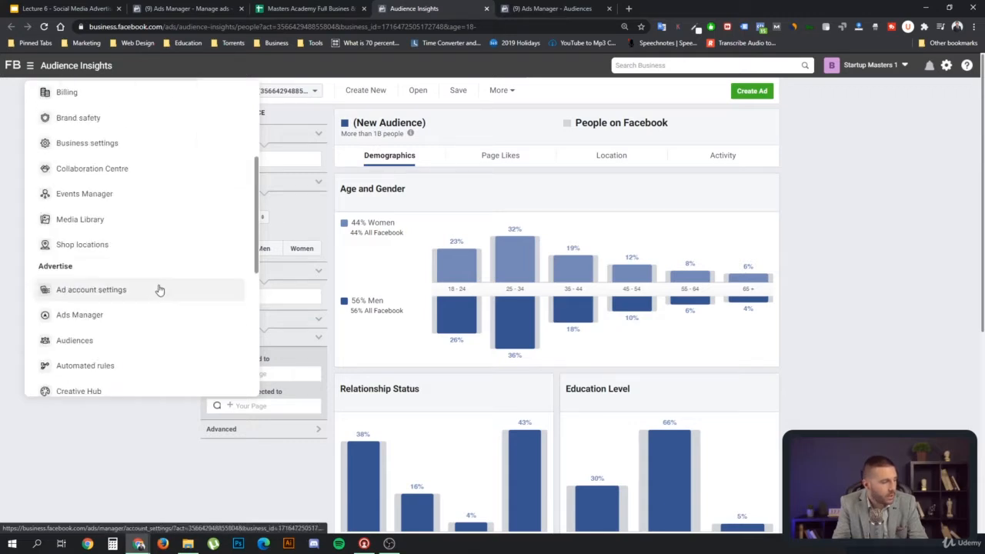
scroll(158, 287, "down", 1)
scroll(156, 297, "down", 2)
scroll(164, 307, "down", 2)
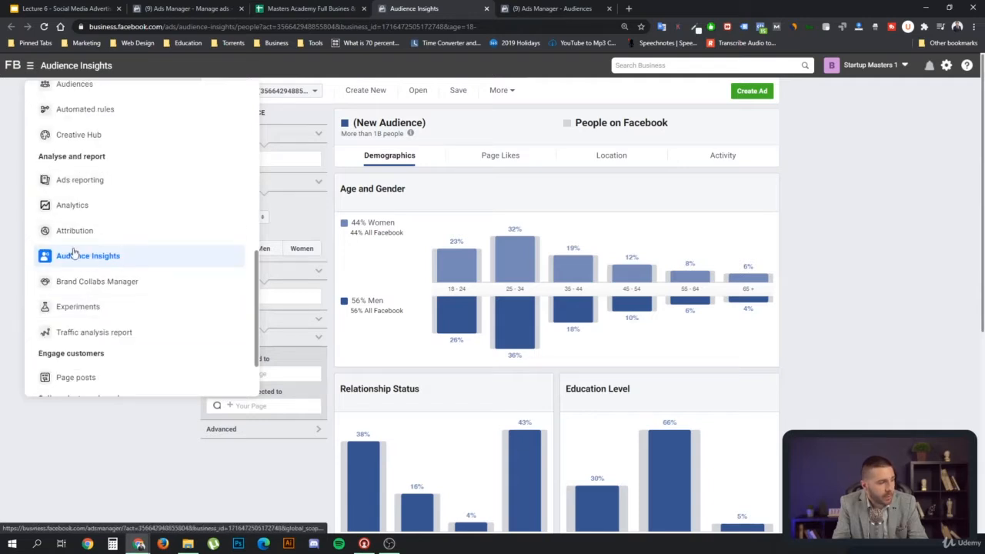
left_click(312, 222)
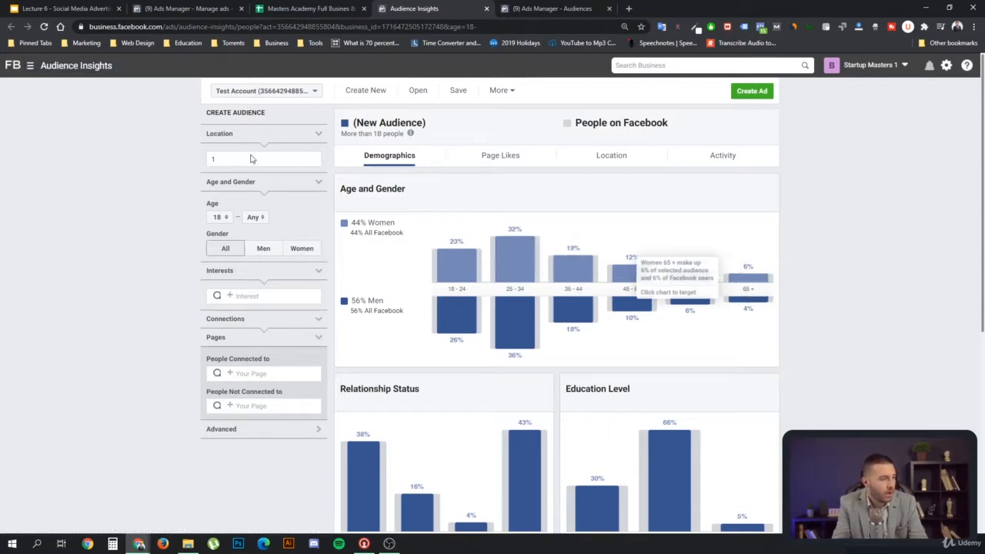
- Replace the existing location entry with the country United States for the new audience
left_click(318, 134)
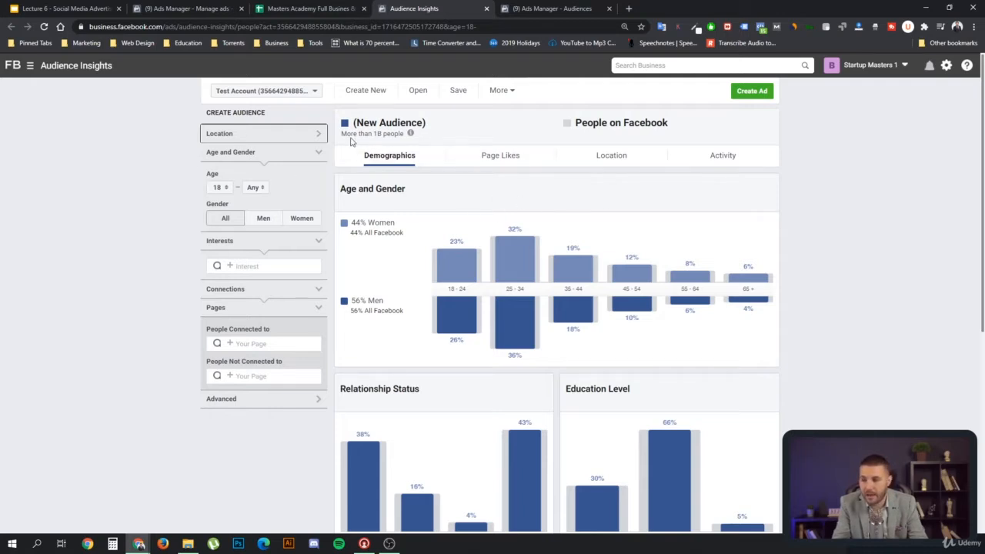
left_click(263, 137)
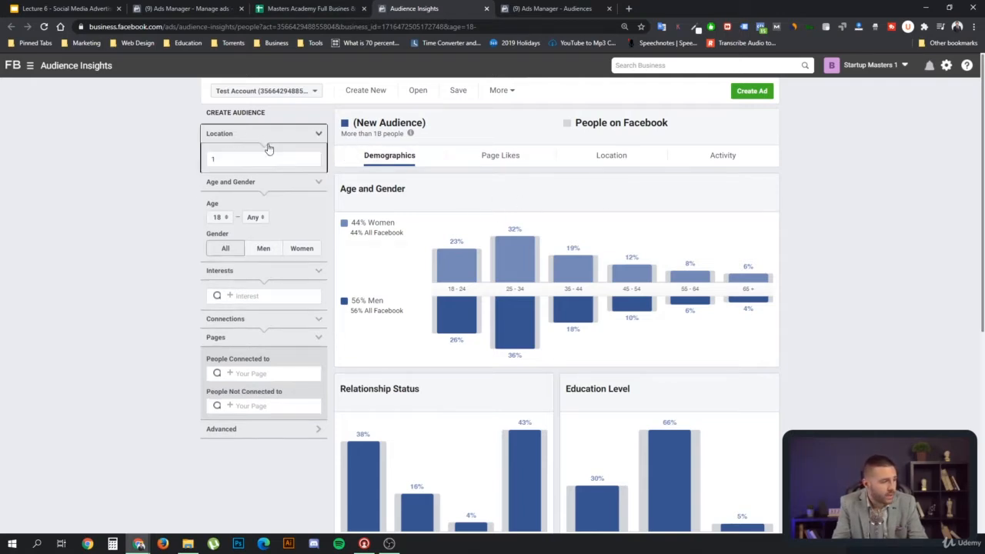
left_click_drag(230, 163, 185, 164)
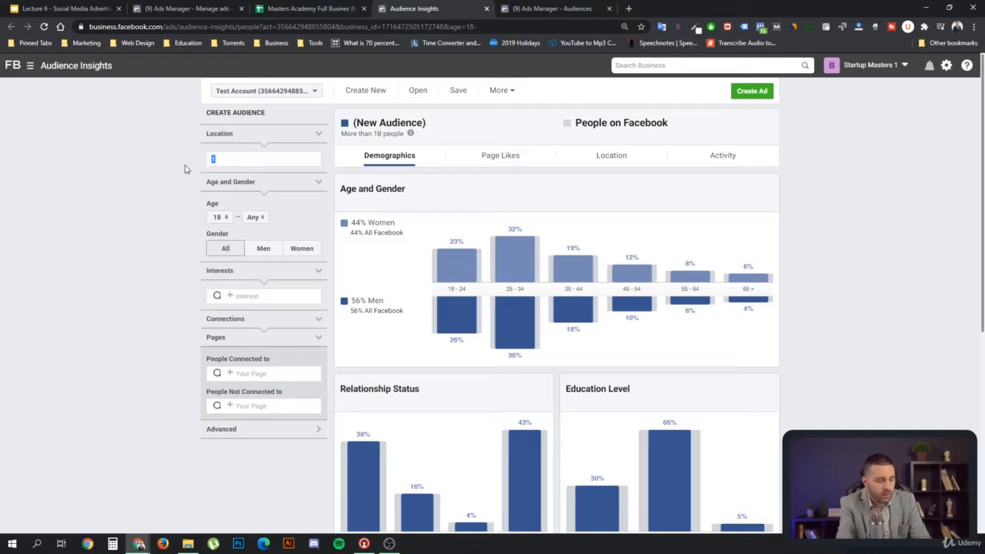
type("united")
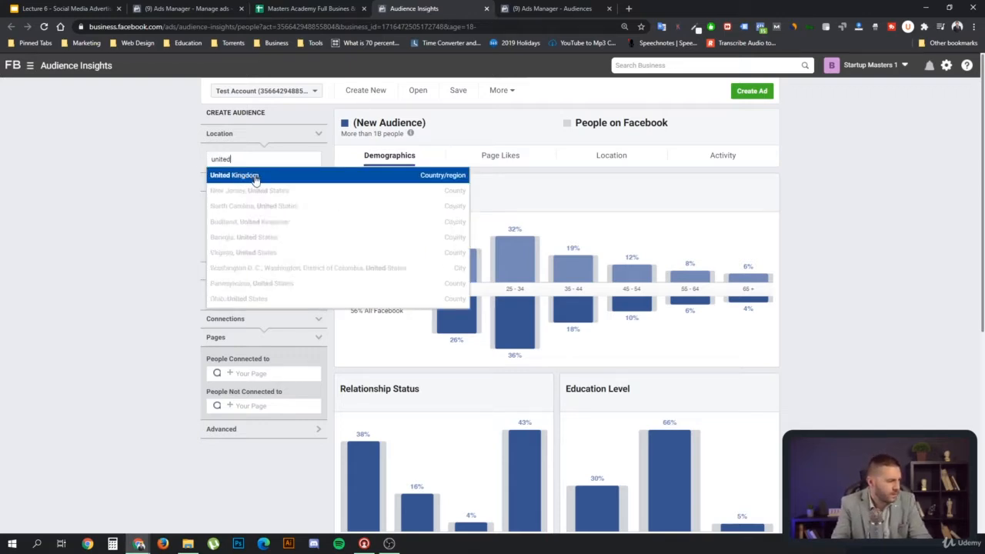
type(" states")
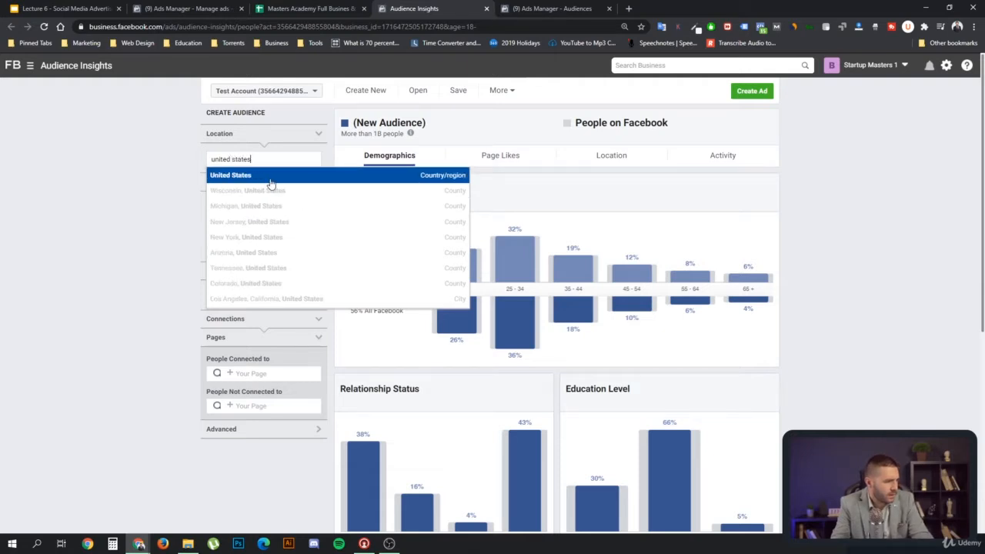
left_click(270, 183)
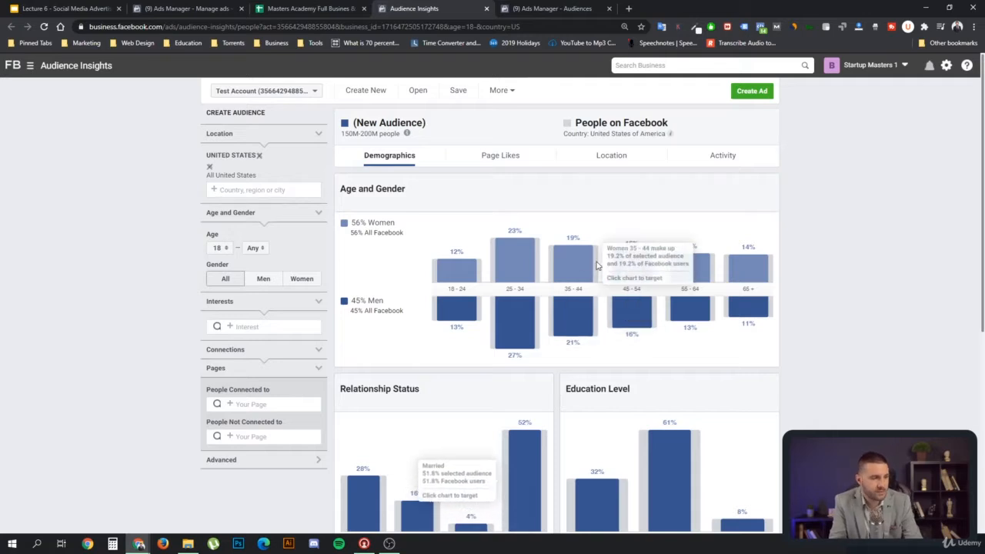
- Remove United States from the audience location and try Europe as the location instead
left_click(209, 167)
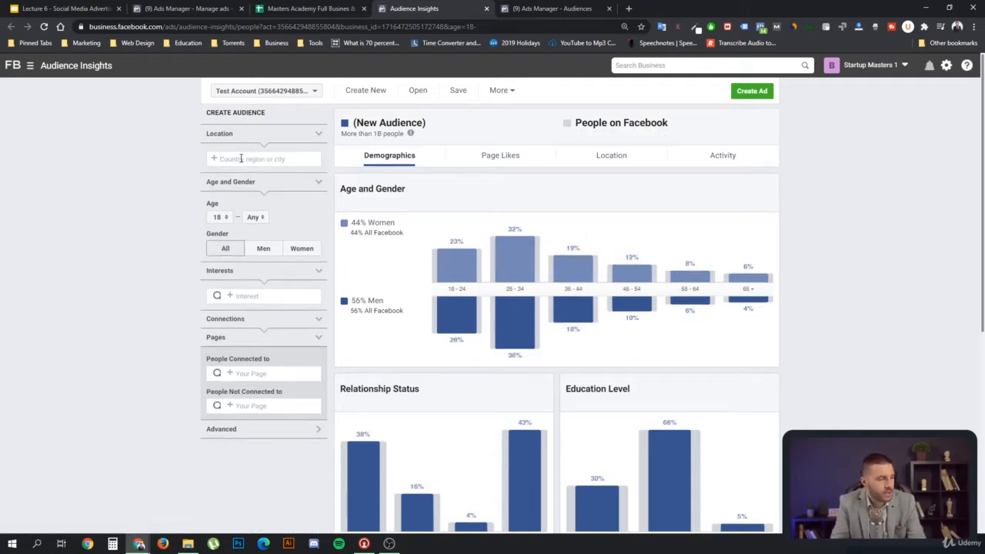
type("europe")
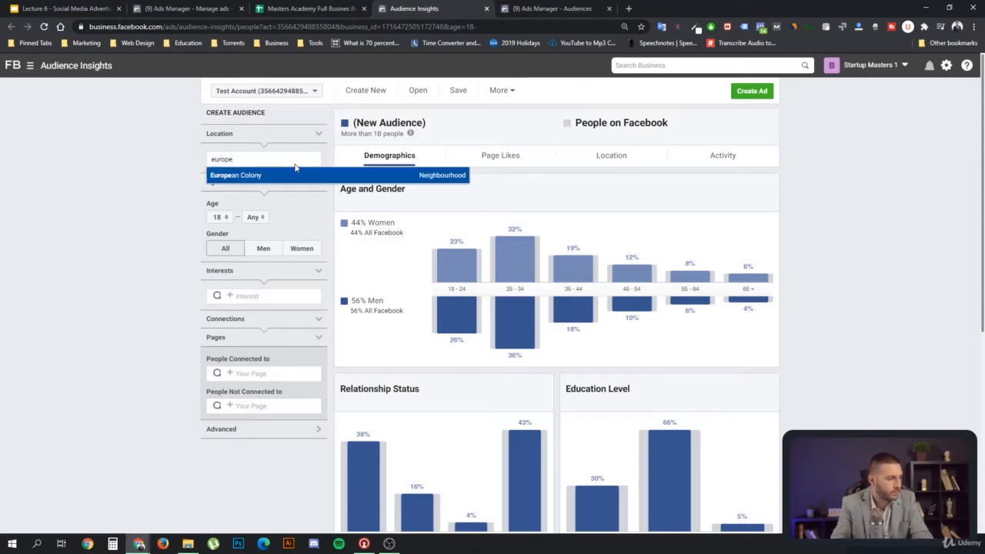
double_click(252, 159)
left_click(252, 158)
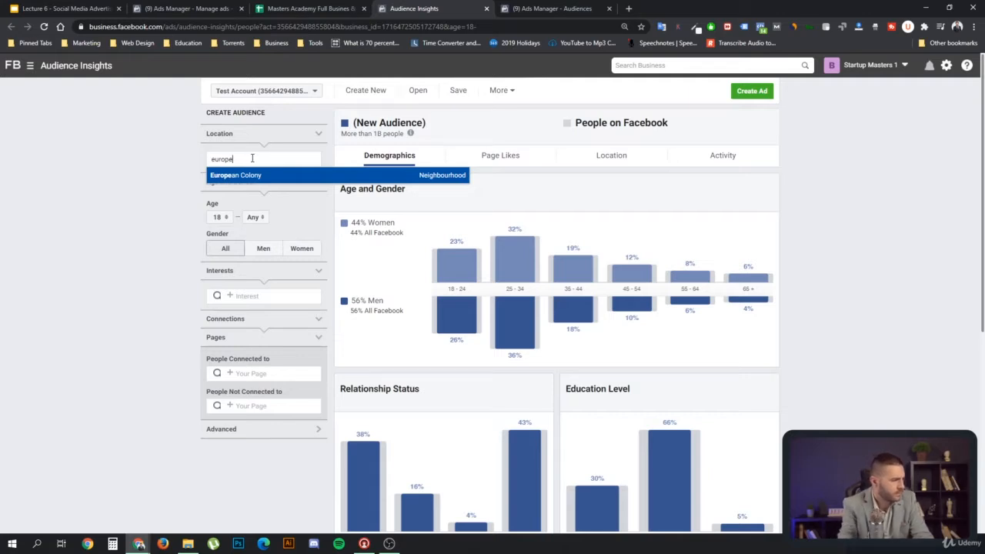
- Clear the Europe entry and set the audience location to the country United States
key("BackSpace")
type("u")
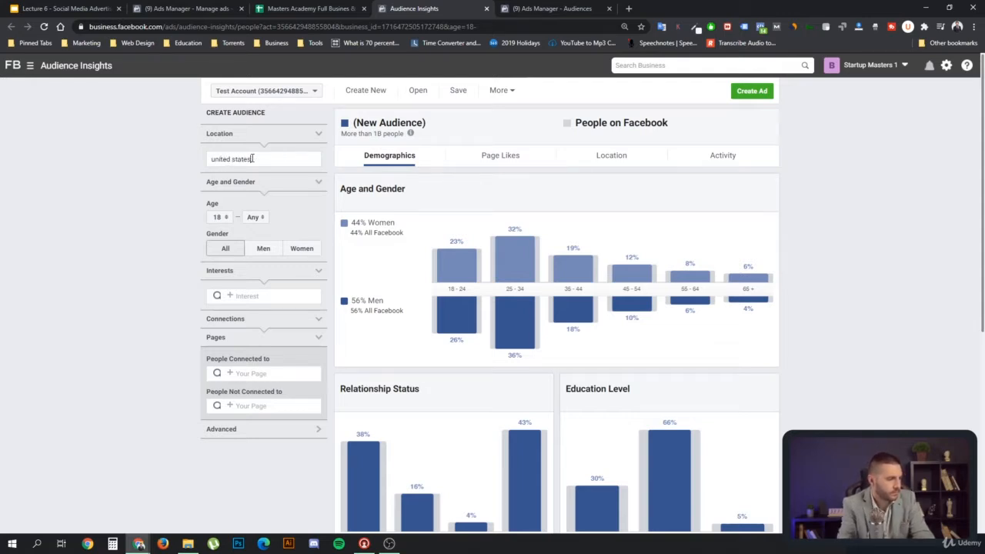
type("nited states")
left_click(252, 171)
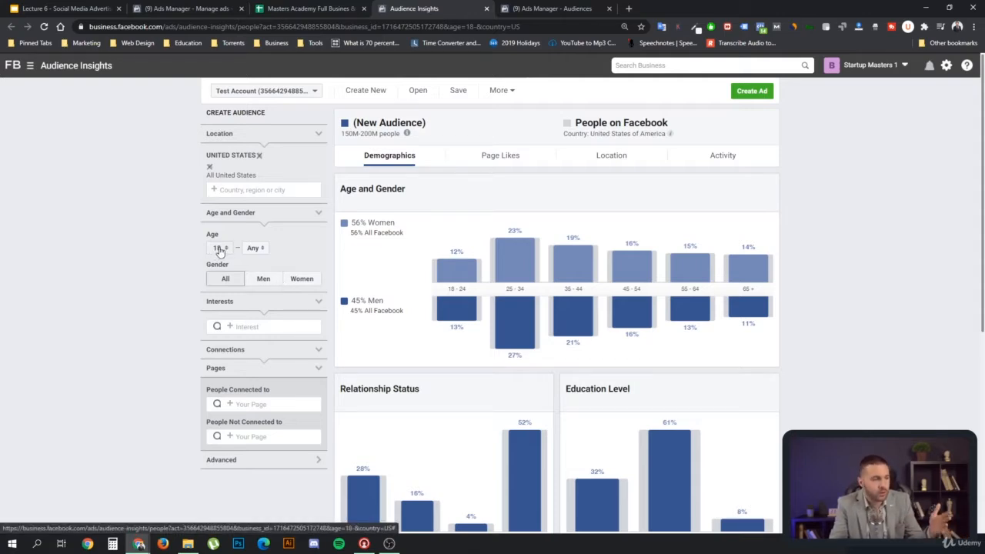
- Try restricting the audience to men, then return the gender filter to All
left_click(267, 284)
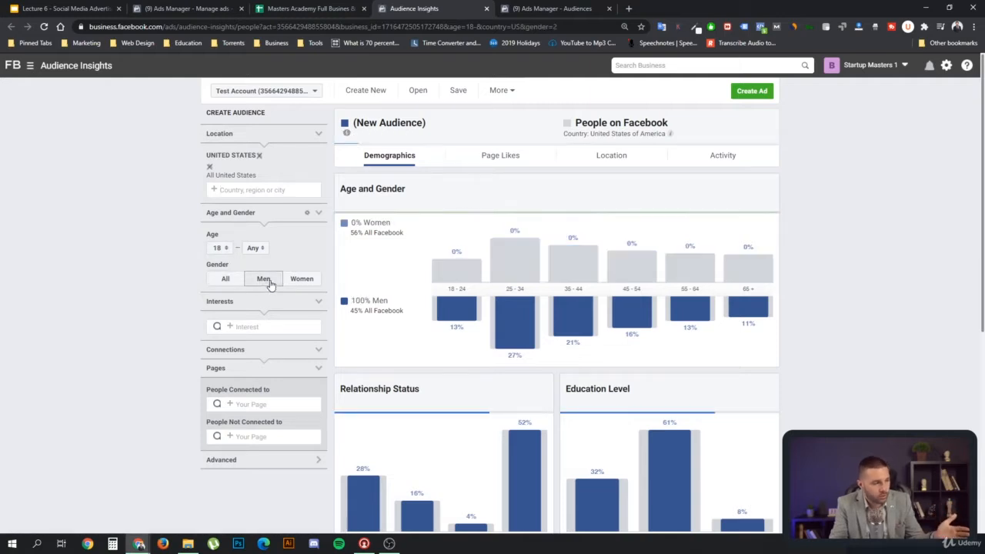
left_click(224, 280)
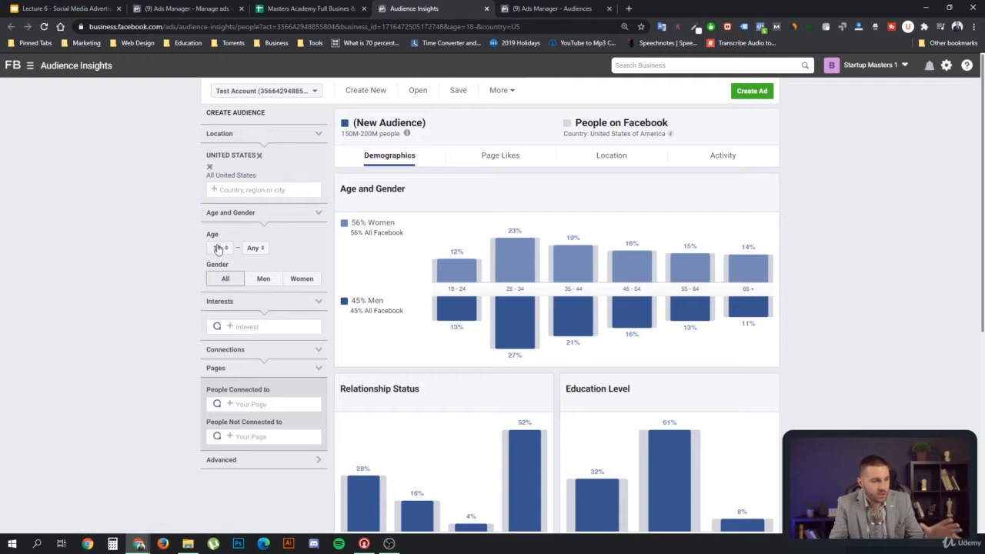
left_click(254, 327)
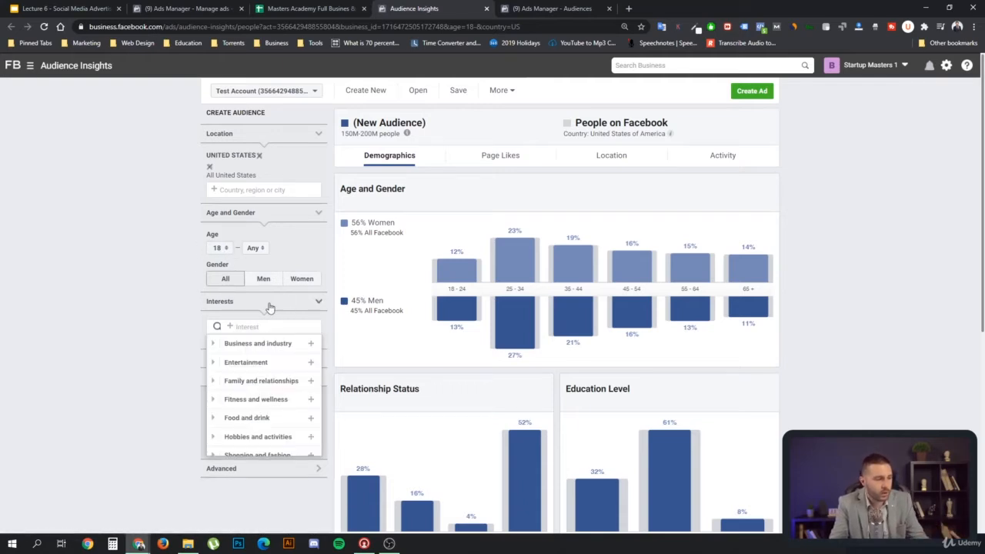
left_click(302, 245)
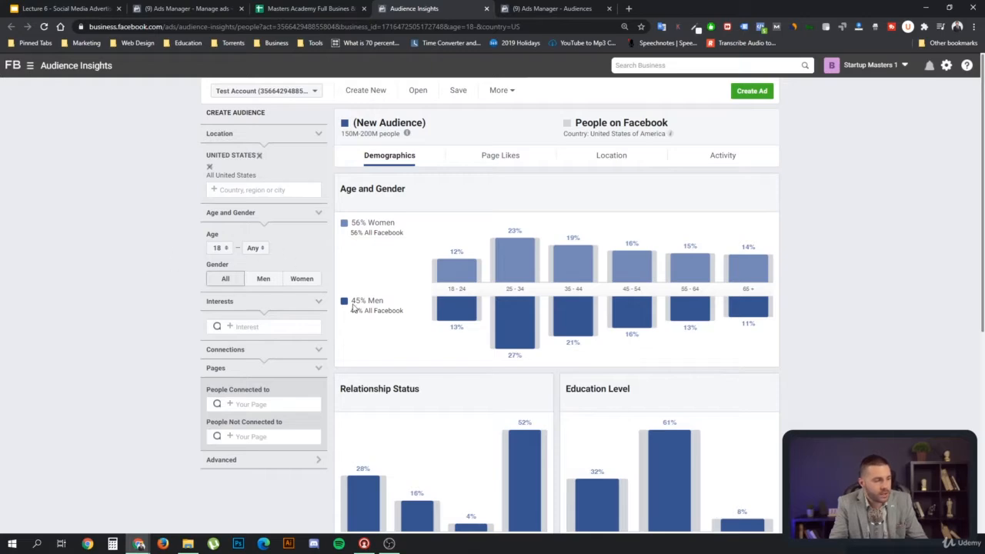
- Search the interests for "gary va" and add Gary Vaynerchuk as an audience interest
scroll(450, 305, "down", 2)
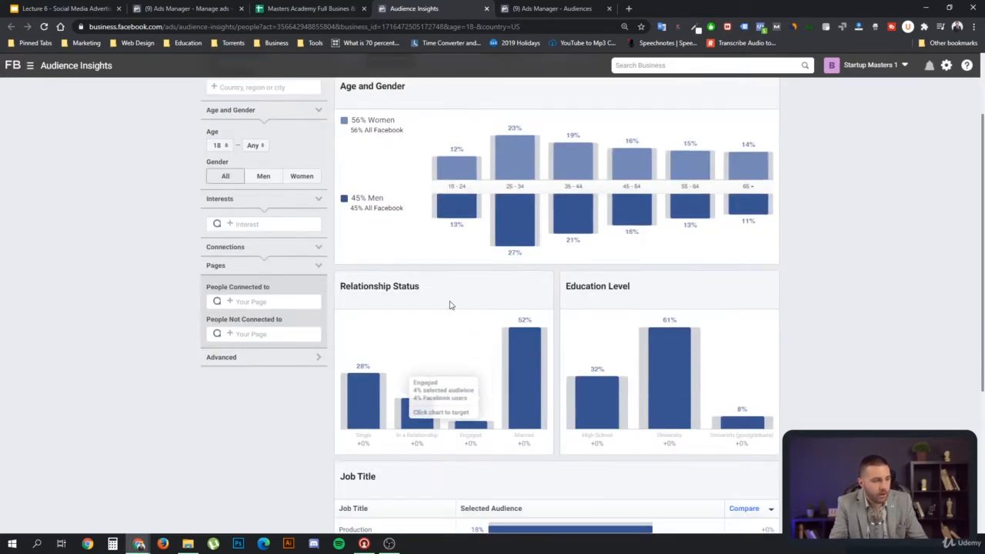
scroll(269, 296, "up", 2)
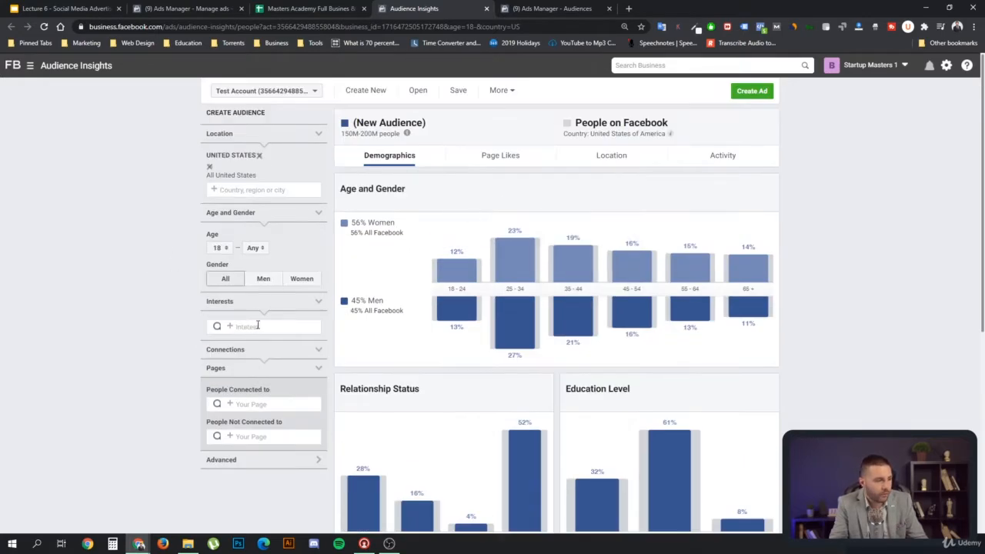
left_click(257, 326)
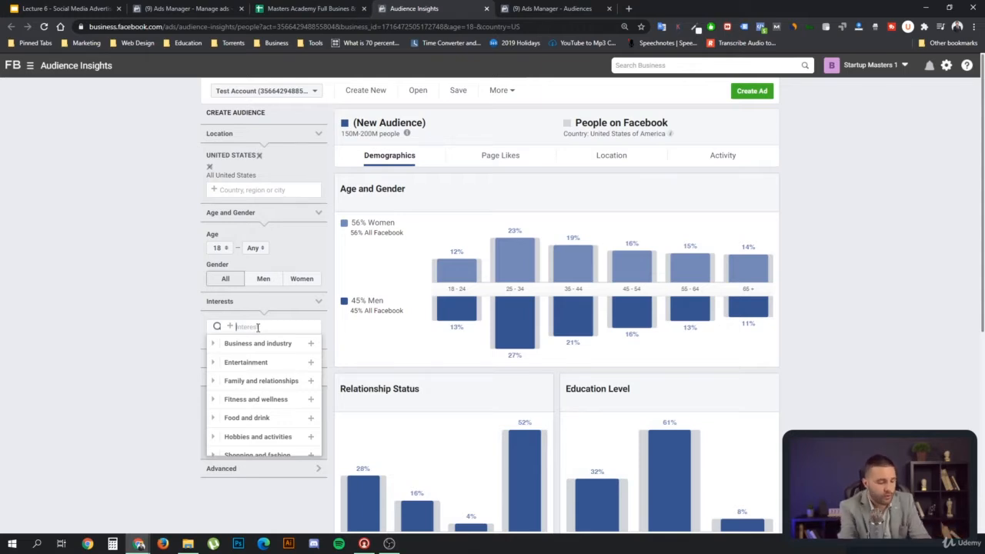
type("gar")
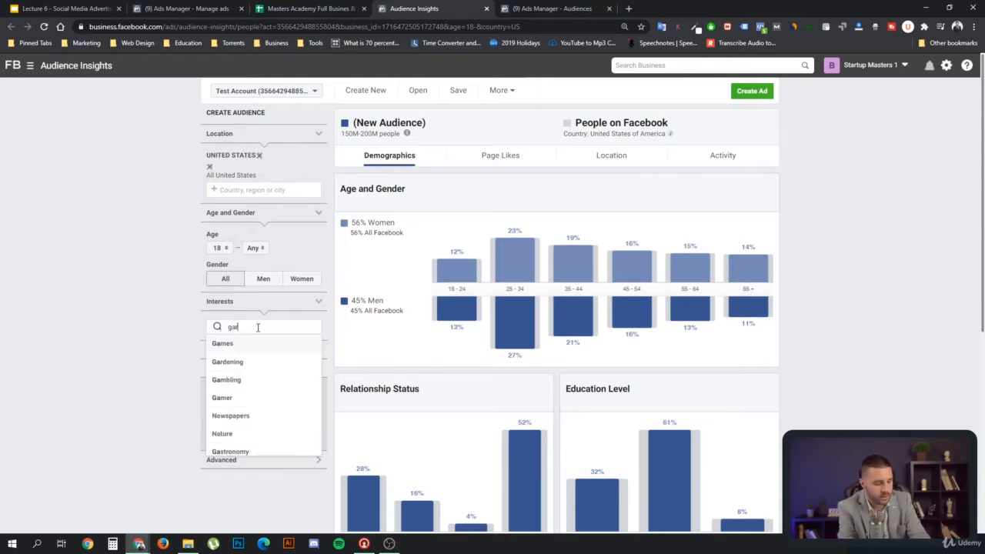
type("y")
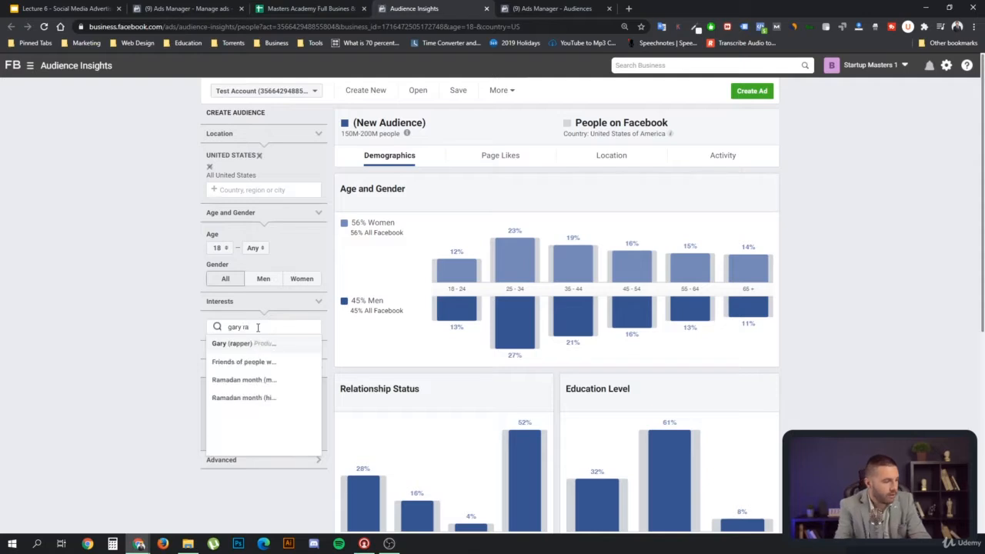
type(" va")
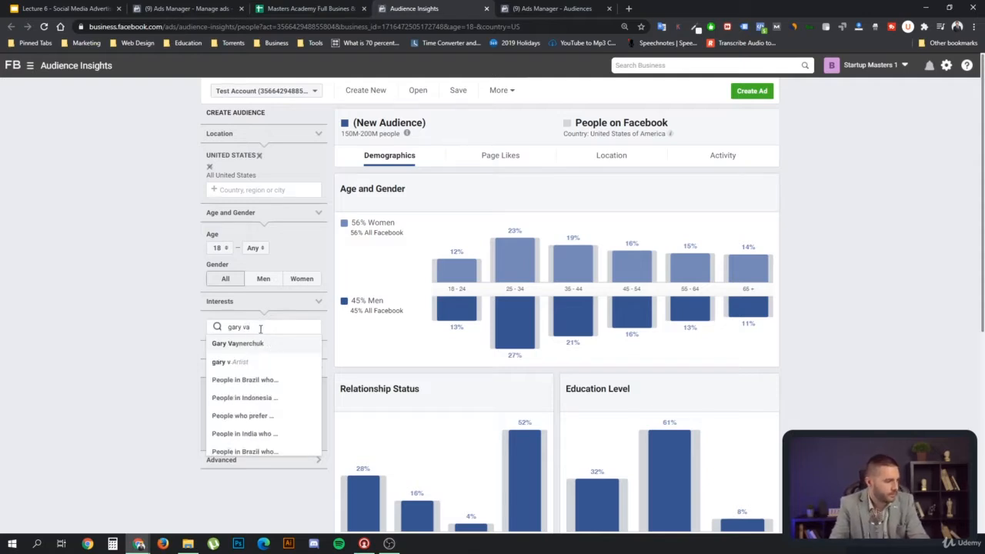
left_click(240, 343)
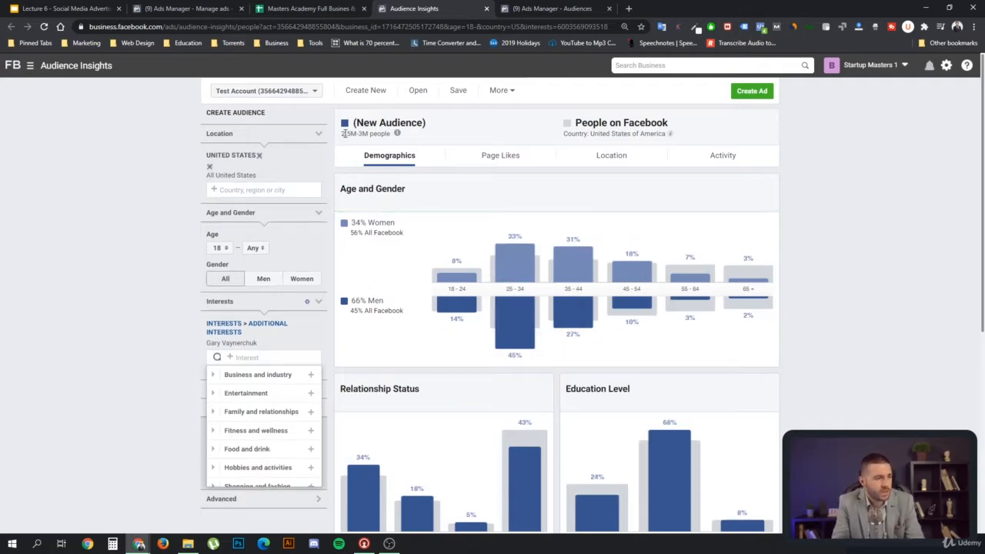
- Examine the filtered audience's size and its age, gender, relationship status, education level and job title breakdowns
left_click_drag(343, 133, 386, 123)
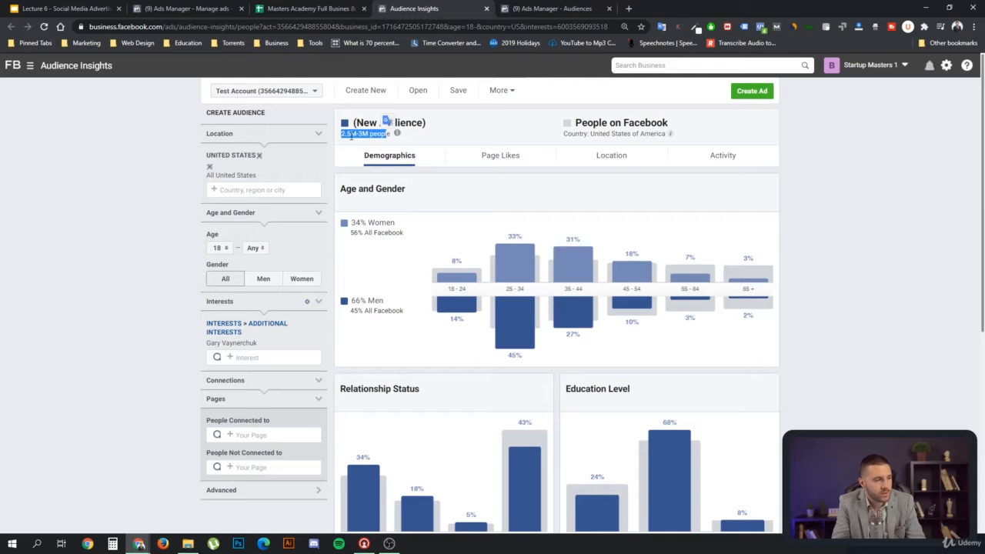
left_click(468, 131)
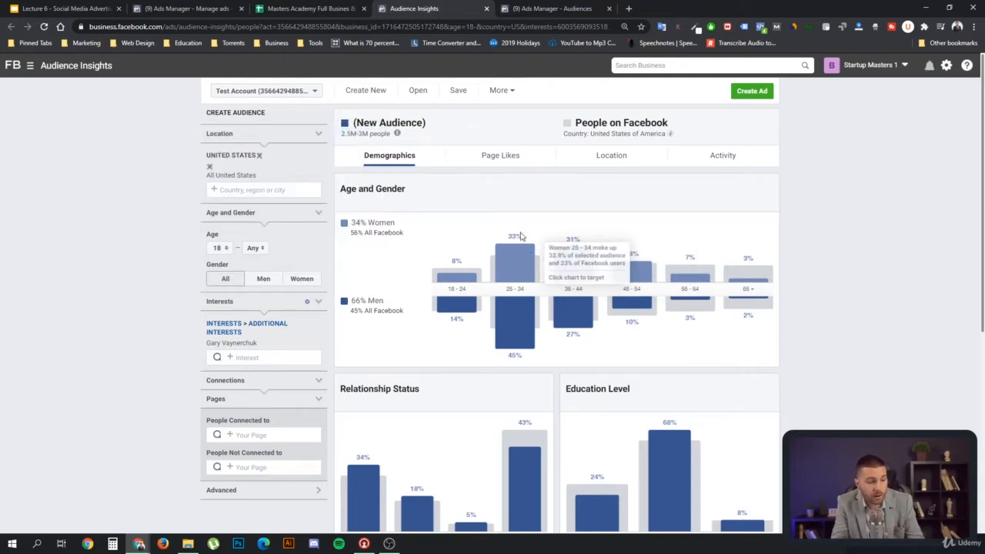
scroll(521, 237, "down", 1)
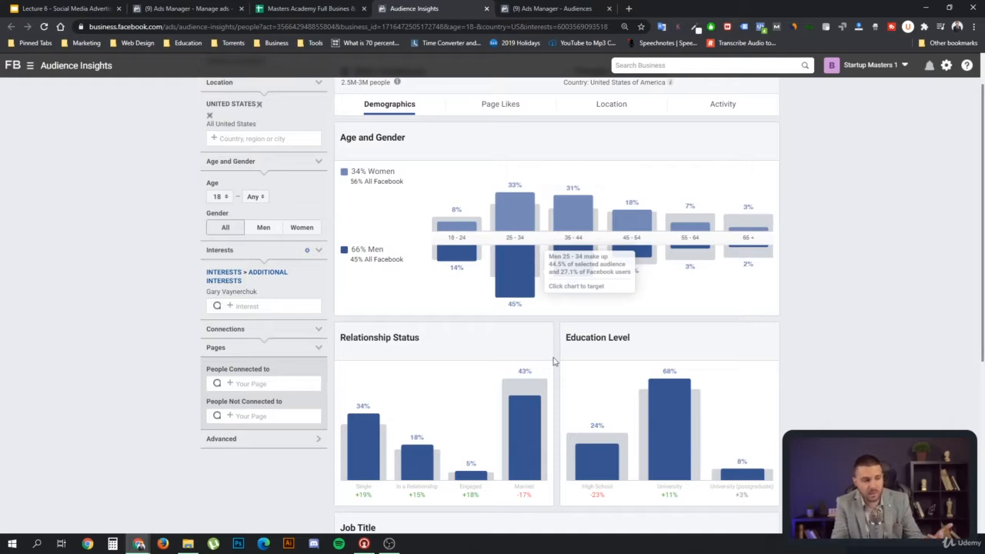
scroll(551, 302, "down", 2)
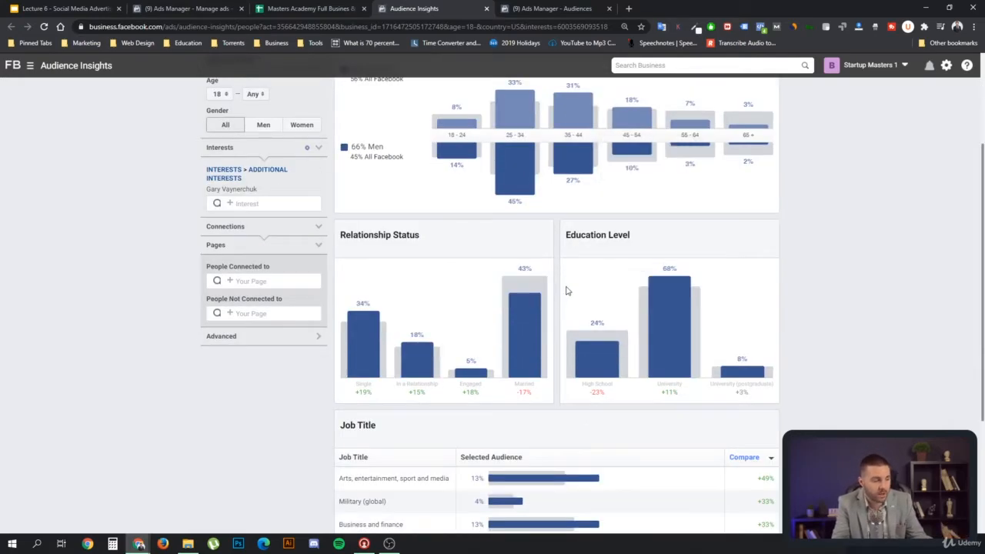
scroll(567, 289, "up", 2)
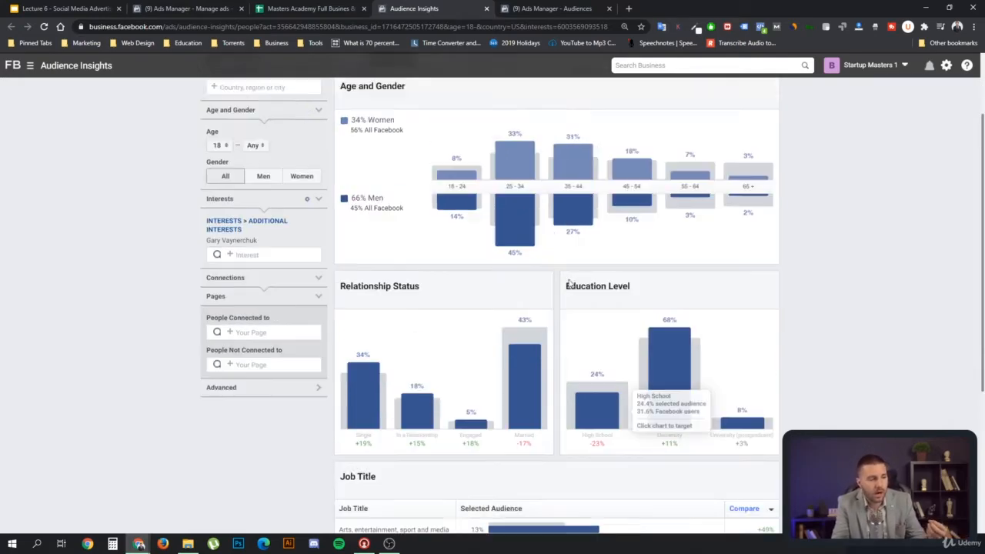
scroll(569, 283, "up", 1)
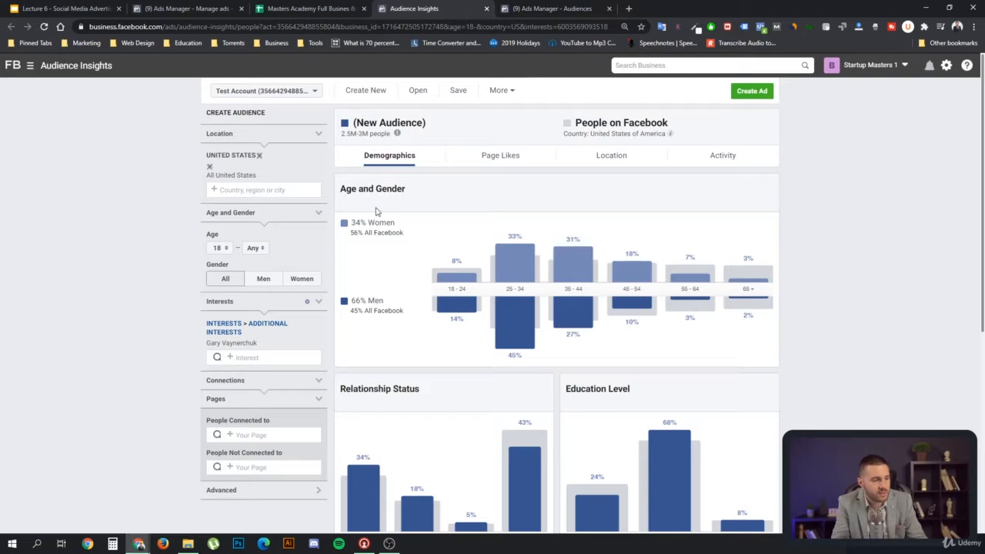
scroll(449, 239, "down", 1)
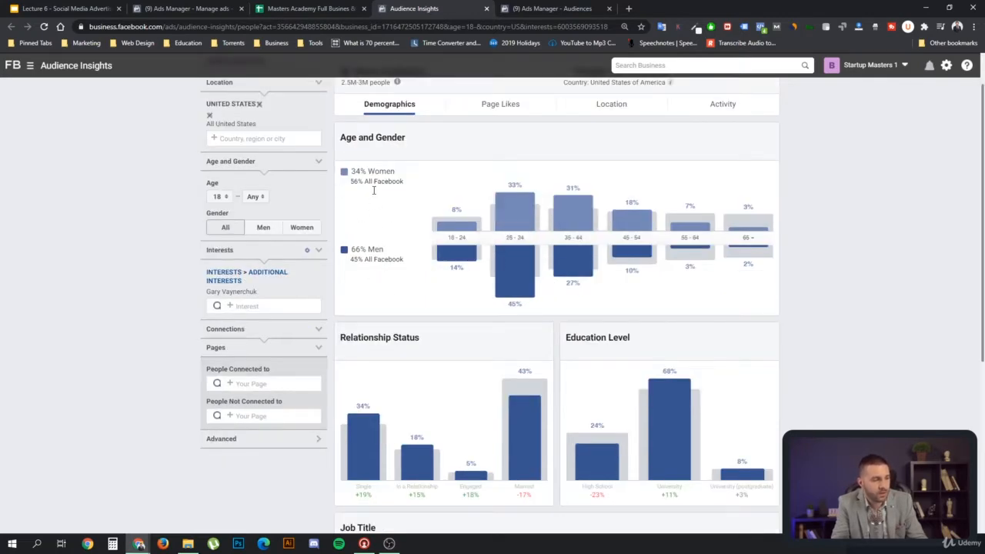
scroll(435, 267, "down", 4)
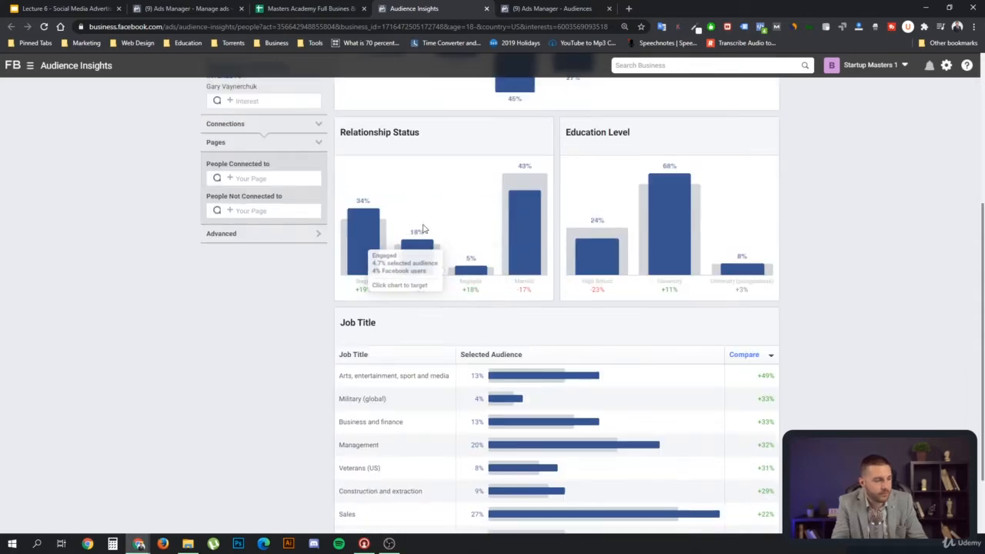
scroll(432, 183, "up", 1)
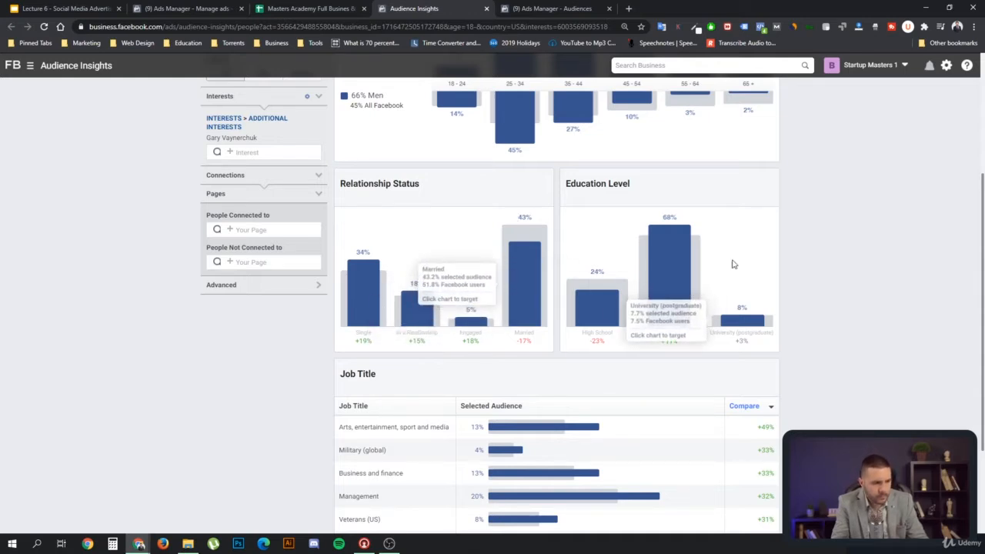
- Examine the audience's education levels and job titles, expanding the Job Title breakdown to show all entries
scroll(723, 262, "down", 1)
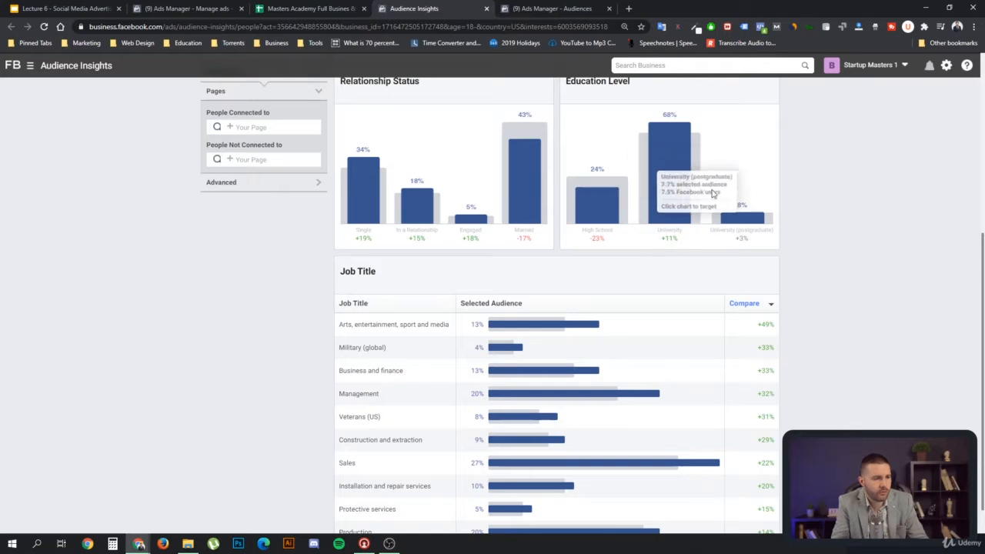
scroll(712, 193, "up", 1)
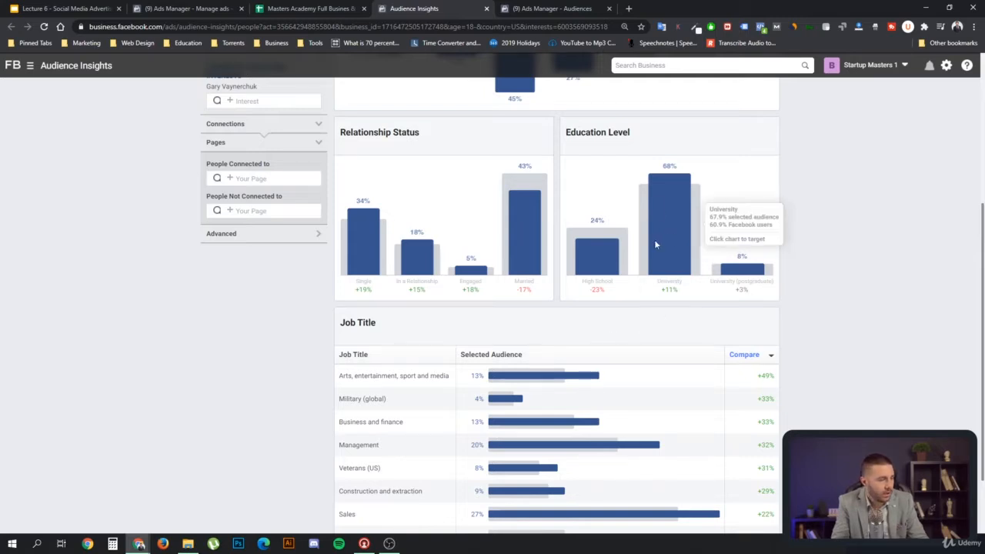
scroll(633, 303, "down", 2)
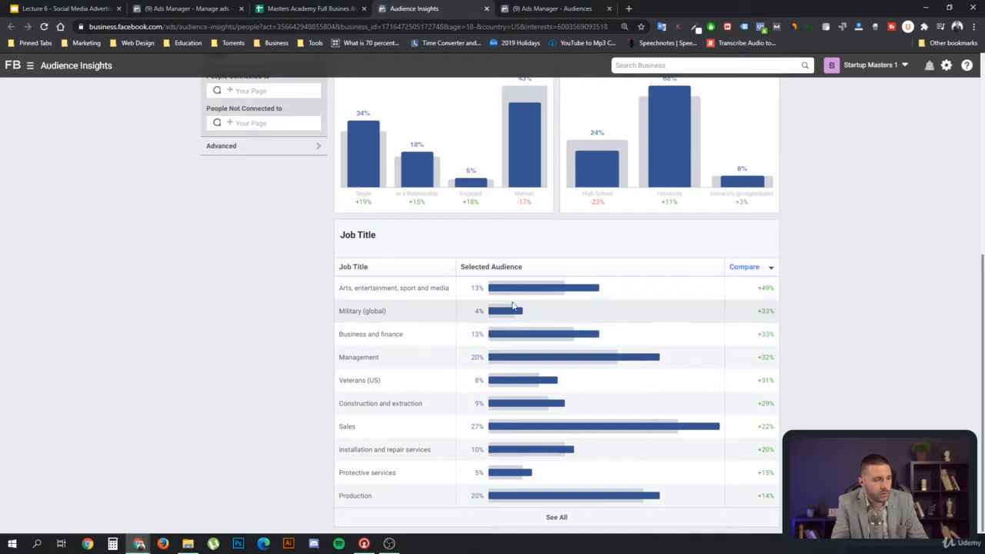
mouse_move(551, 298)
mouse_move(497, 311)
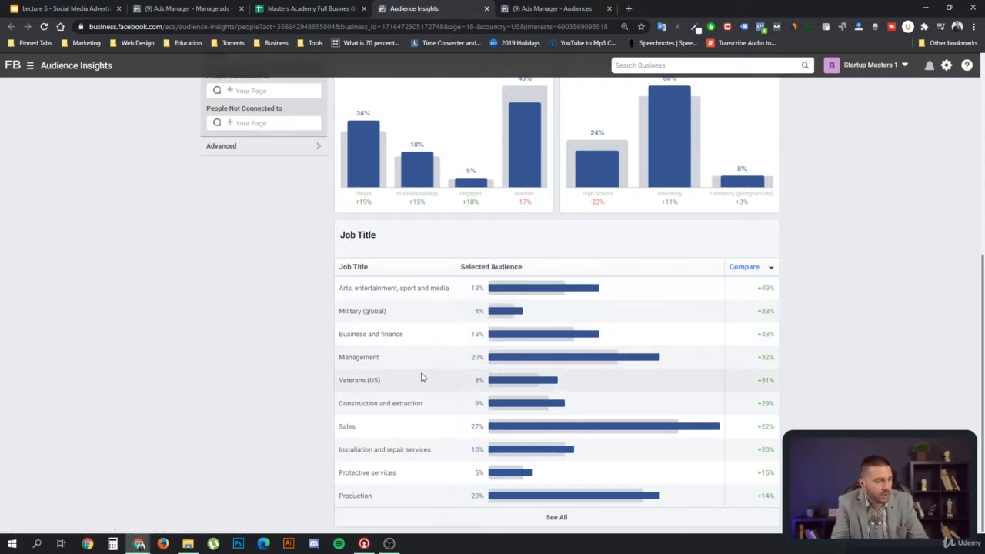
mouse_move(520, 431)
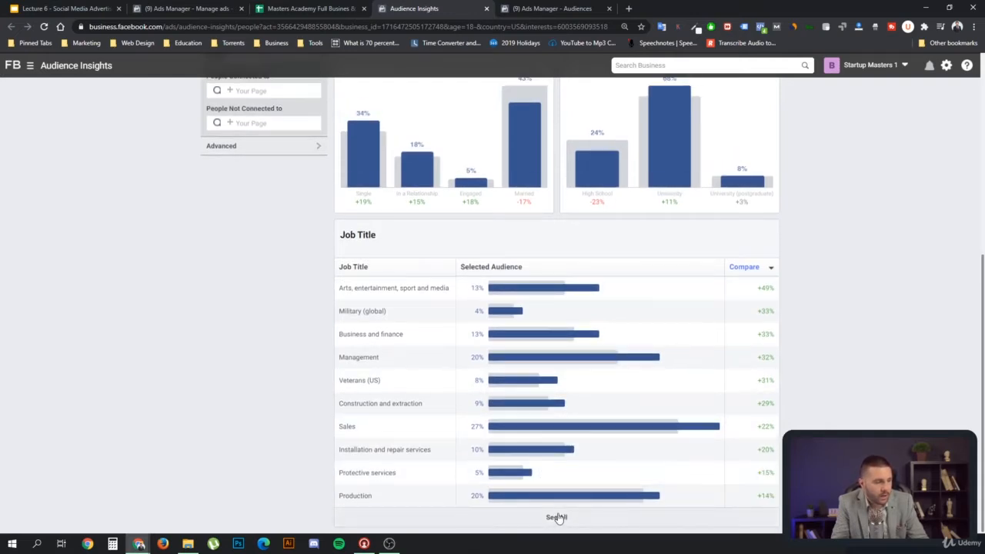
left_click(558, 517)
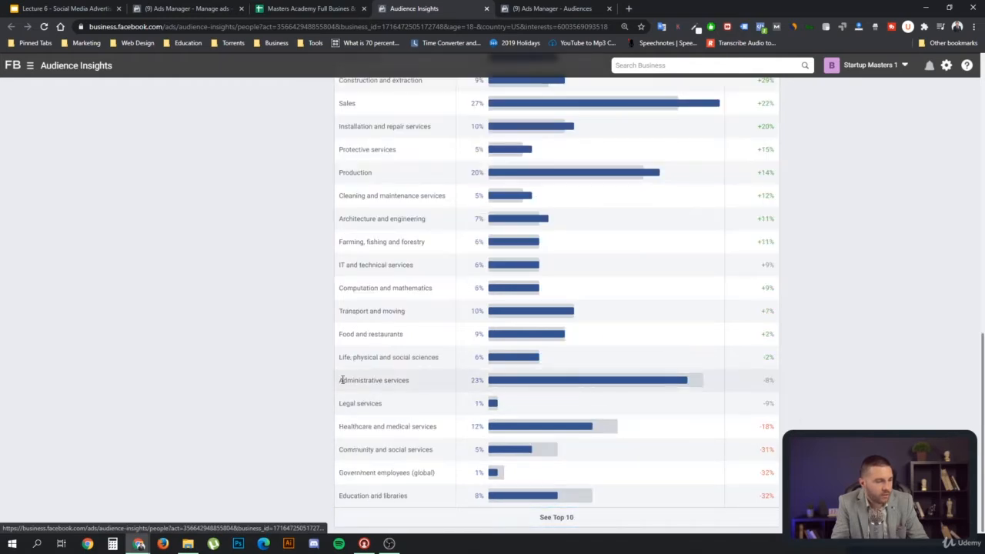
scroll(534, 480, "down", 1)
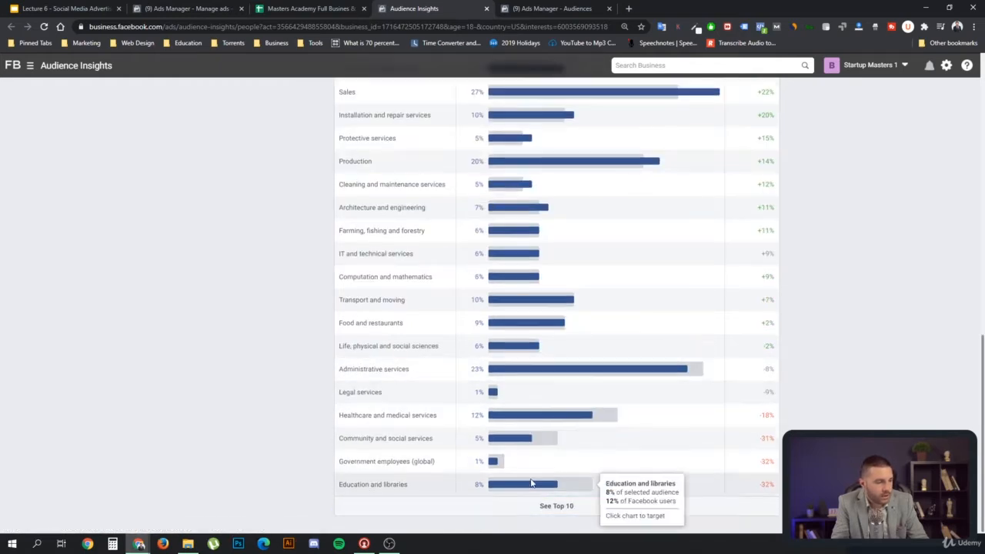
scroll(571, 362, "up", 3)
scroll(488, 308, "up", 10)
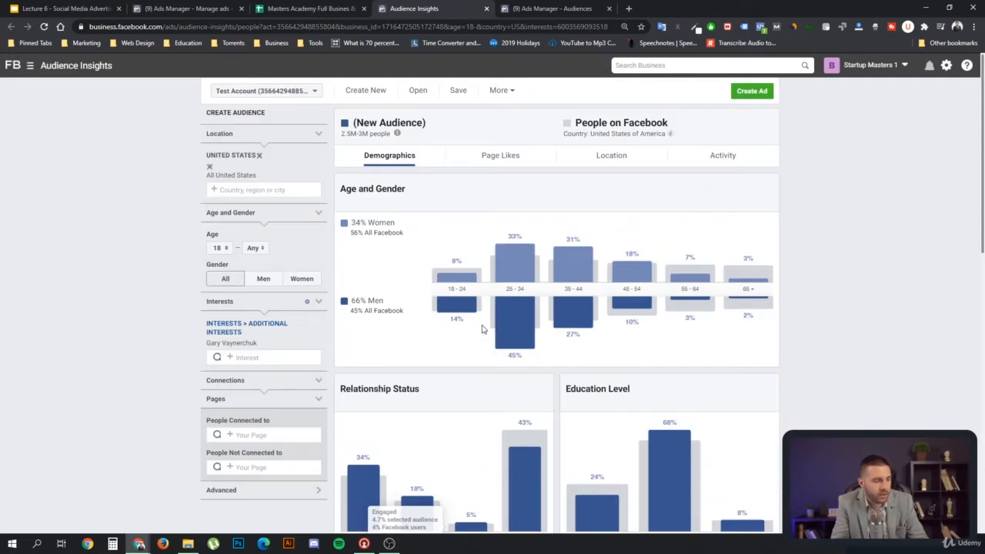
- Show the audience's page likes and copy Tim Ferriss into cell F4 of the Influencers row in the Masters Academy spreadsheet
left_click(494, 157)
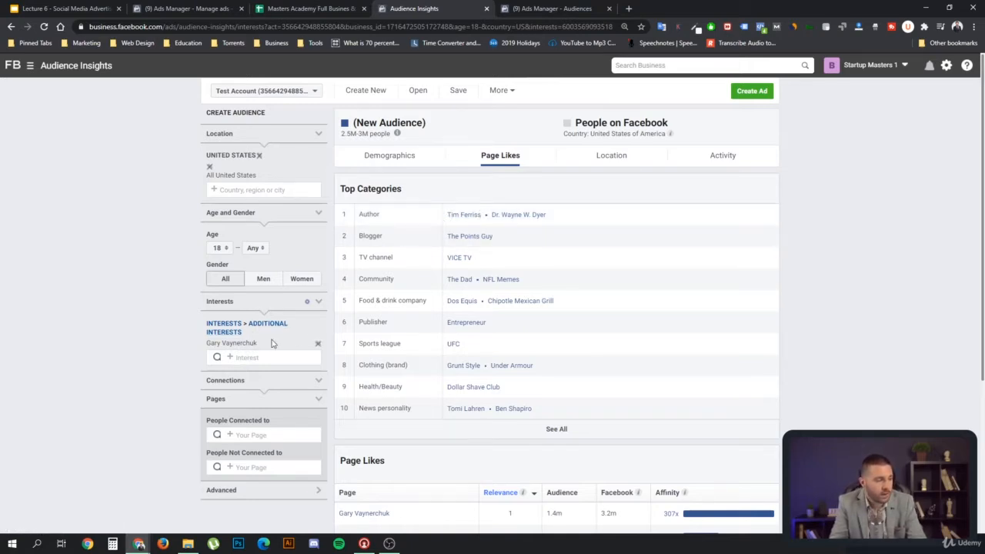
scroll(636, 302, "down", 3)
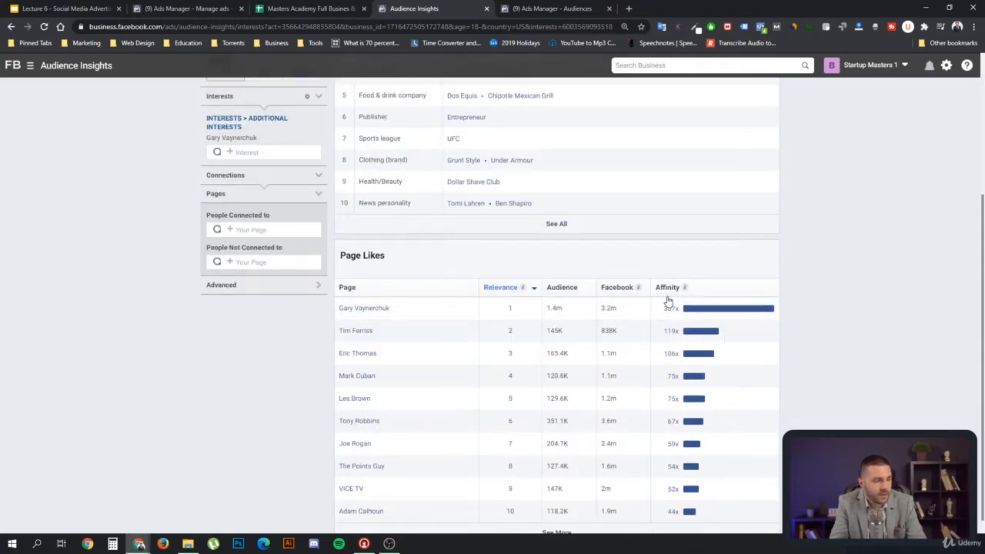
mouse_move(351, 333)
left_click_drag(339, 331, 374, 331)
key("ctrl+c")
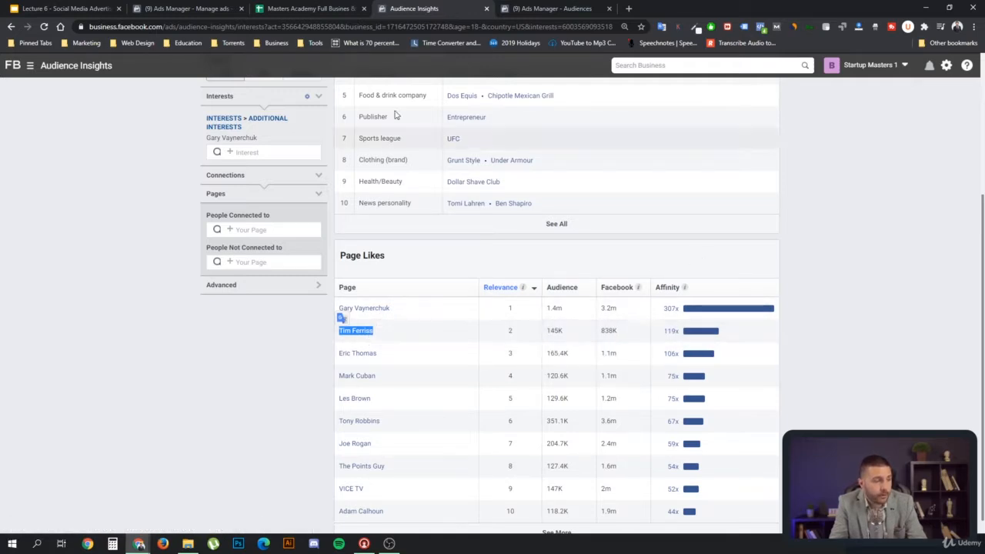
left_click(308, 9)
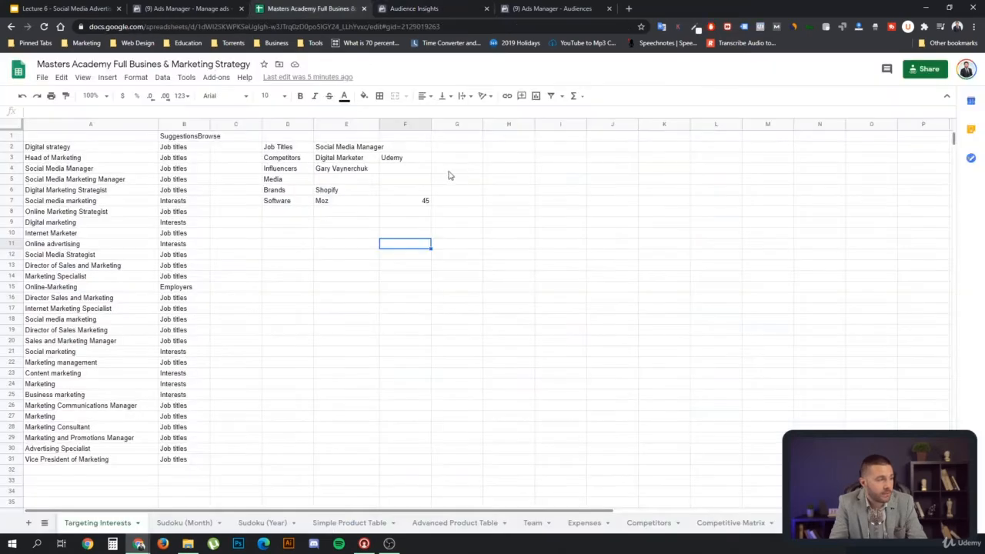
left_click(414, 174)
key("ctrl+v")
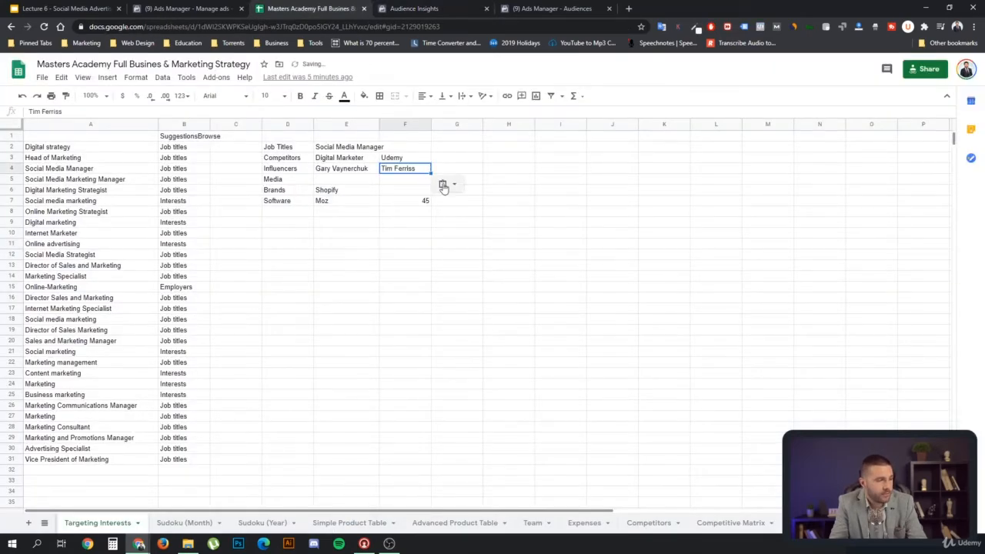
- Copy Eric Thomas from the Page Likes list in Audience Insights into cell G4 of the spreadsheet's Influencers row
left_click(415, 9)
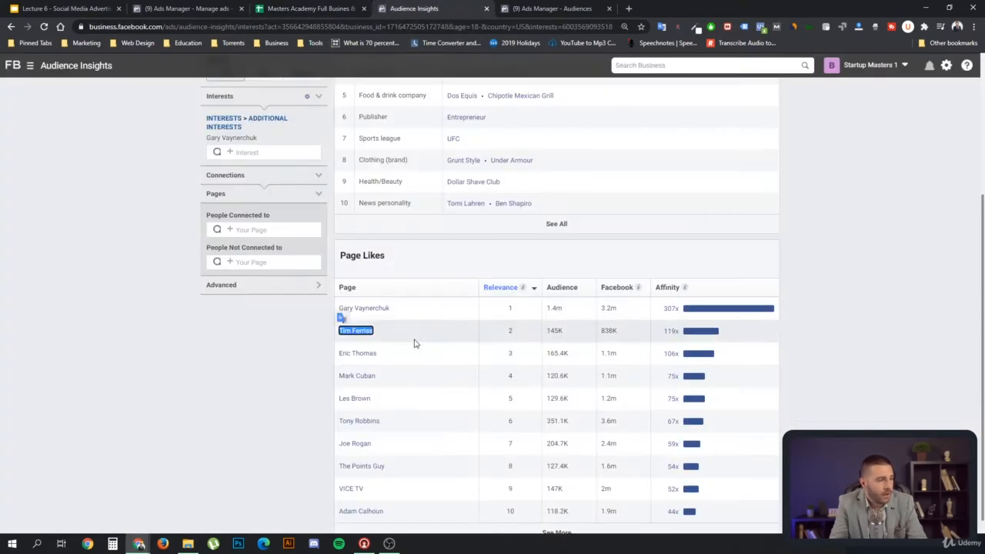
left_click(397, 359)
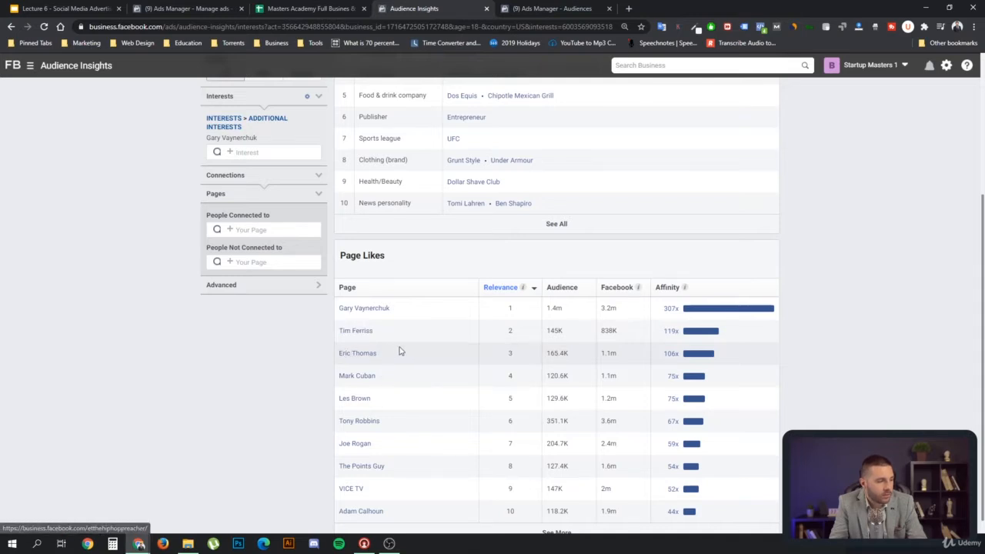
left_click_drag(386, 356, 339, 355)
key("ctrl+c")
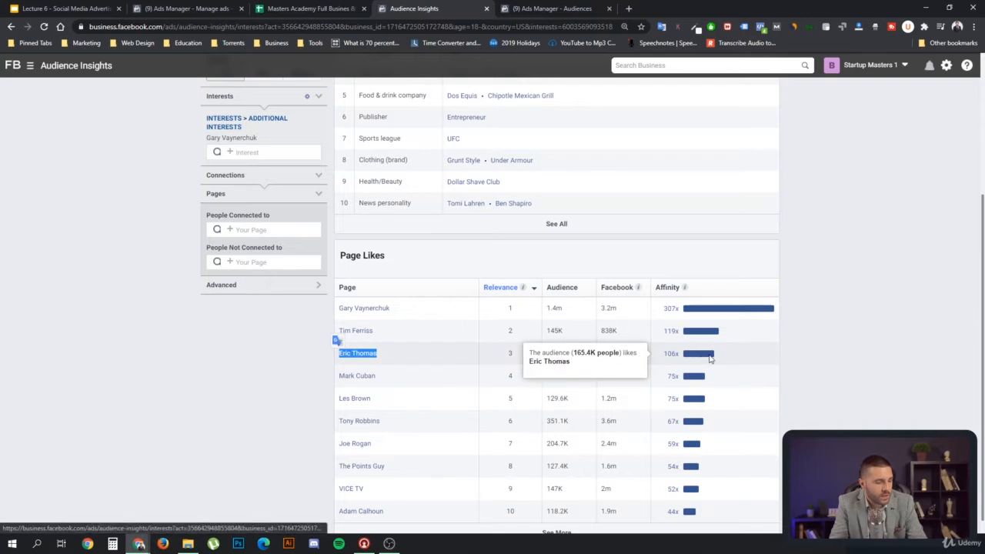
left_click(277, 11)
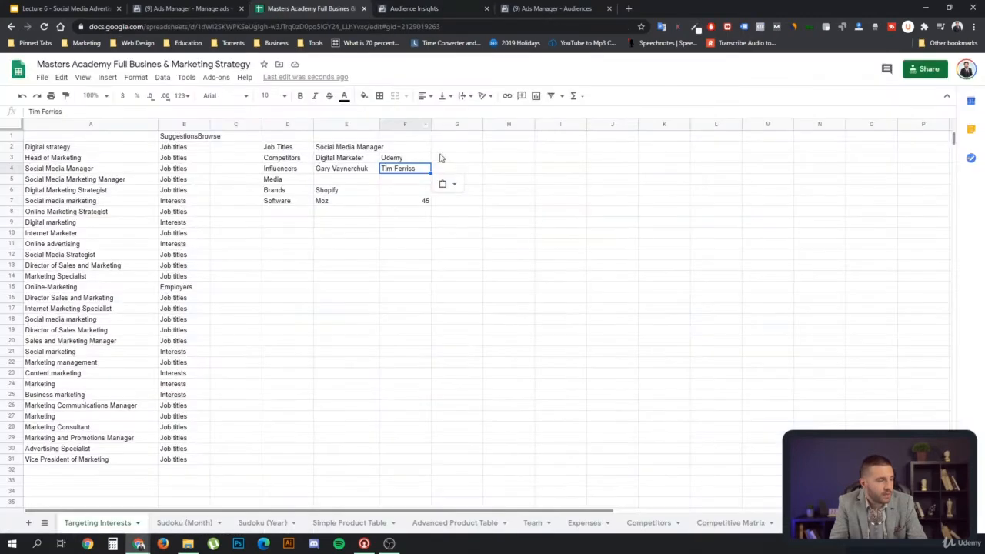
left_click(460, 172)
key("ctrl+v")
left_click(508, 244)
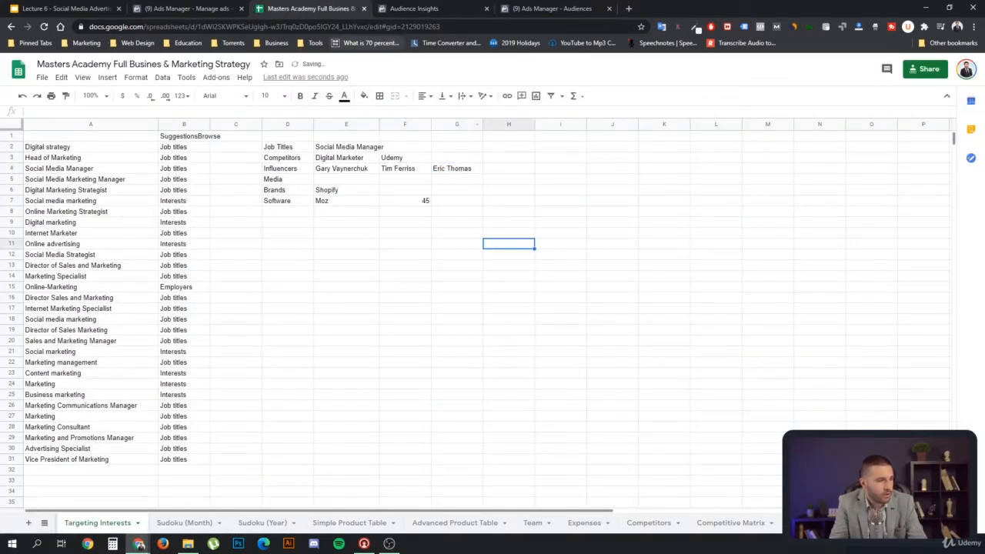
- Return to Audience Insights and expand the Page Likes list to look through more related pages
left_click(201, 8)
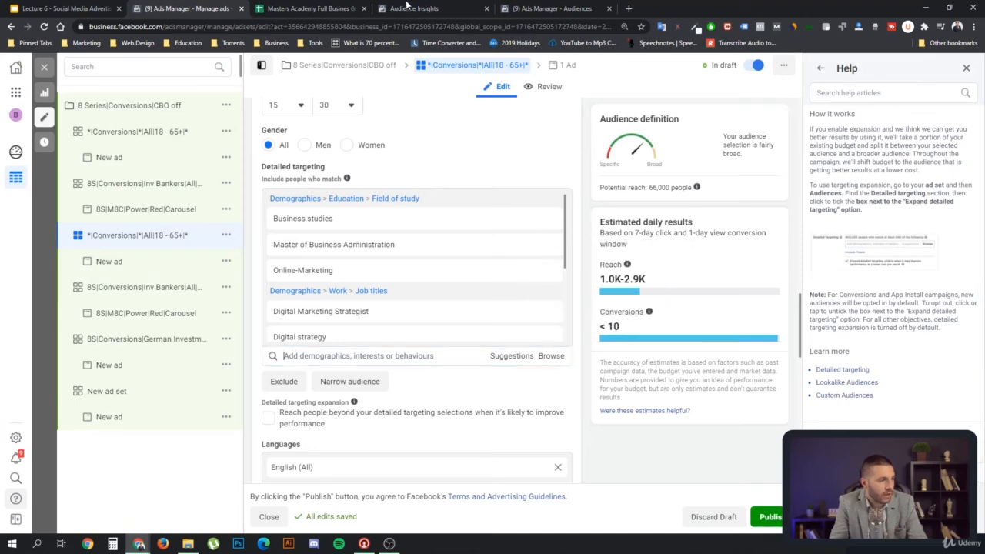
left_click(307, 8)
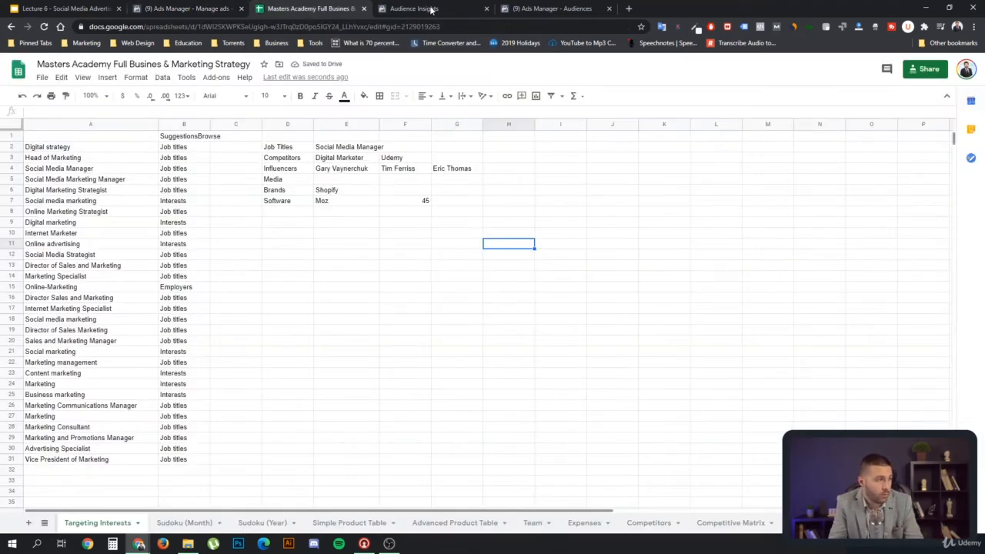
left_click(454, 10)
scroll(415, 358, "down", 1)
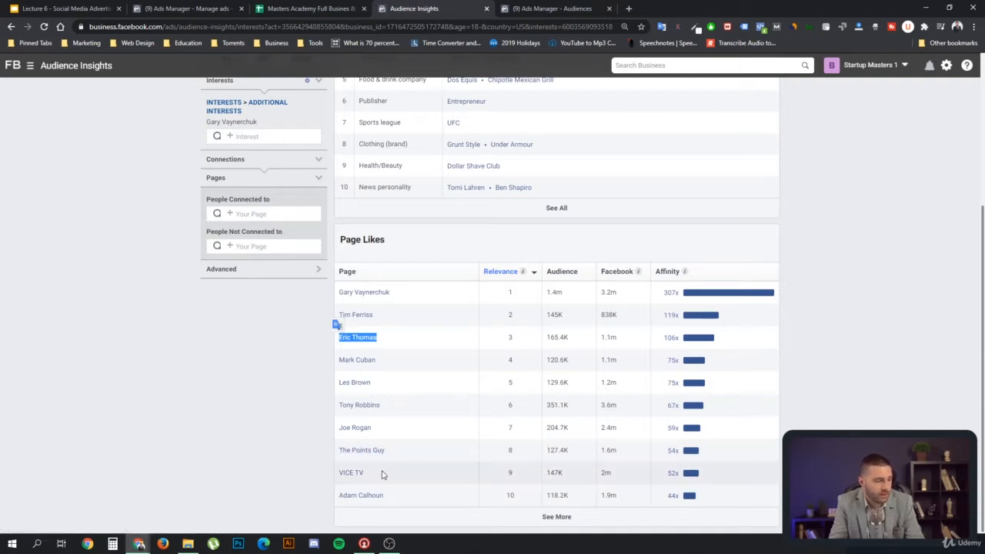
left_click(556, 517)
scroll(468, 468, "down", 3)
scroll(374, 308, "up", 1)
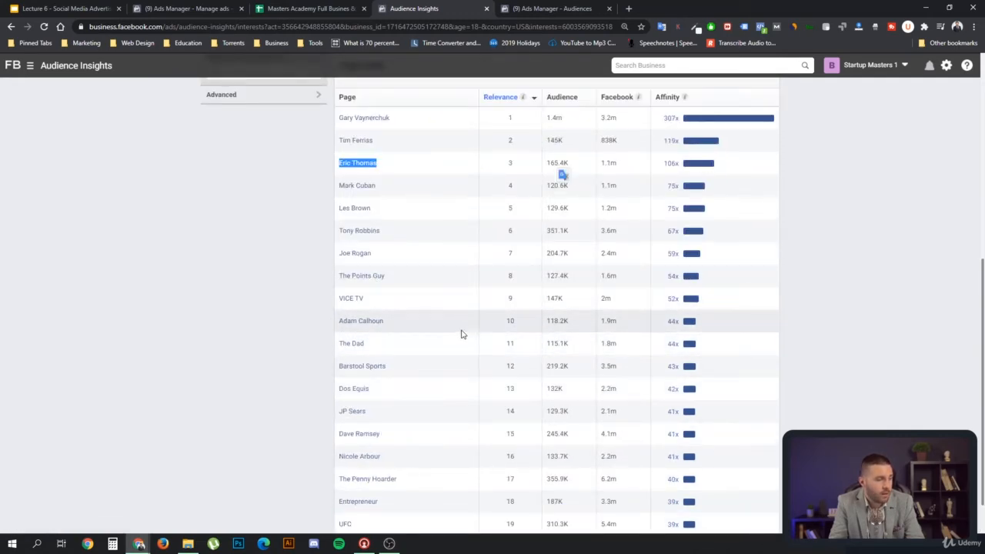
scroll(422, 300, "up", 1)
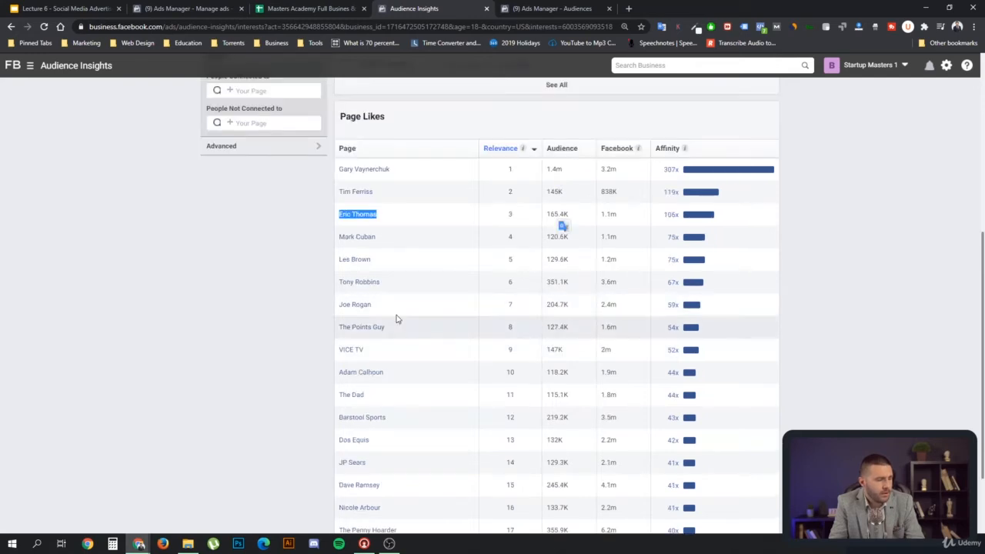
- Open the Les Brown, Joe Rogan and The Points Guy pages separately from the Page Likes list and review Les Brown's page
left_click(359, 263, "ctrl")
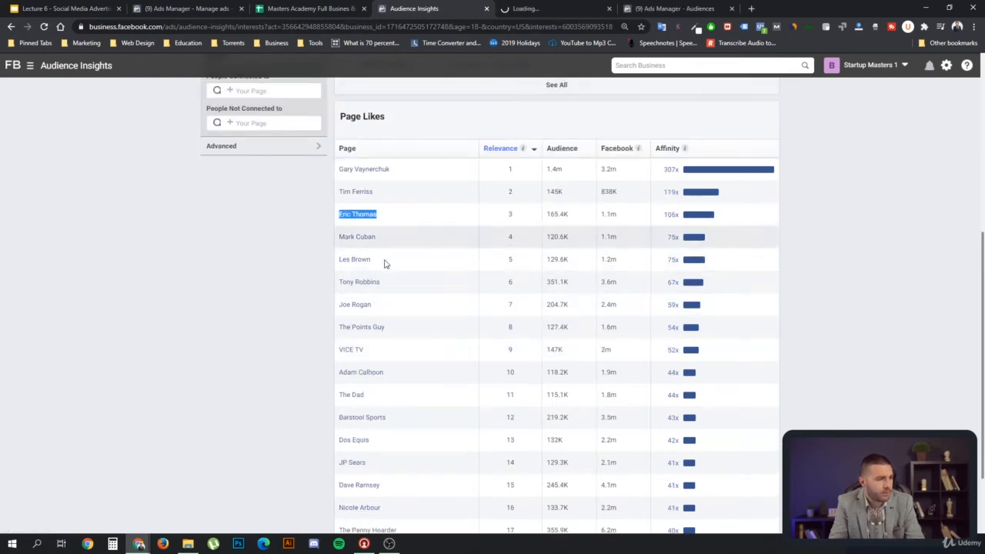
left_click(364, 308, "ctrl")
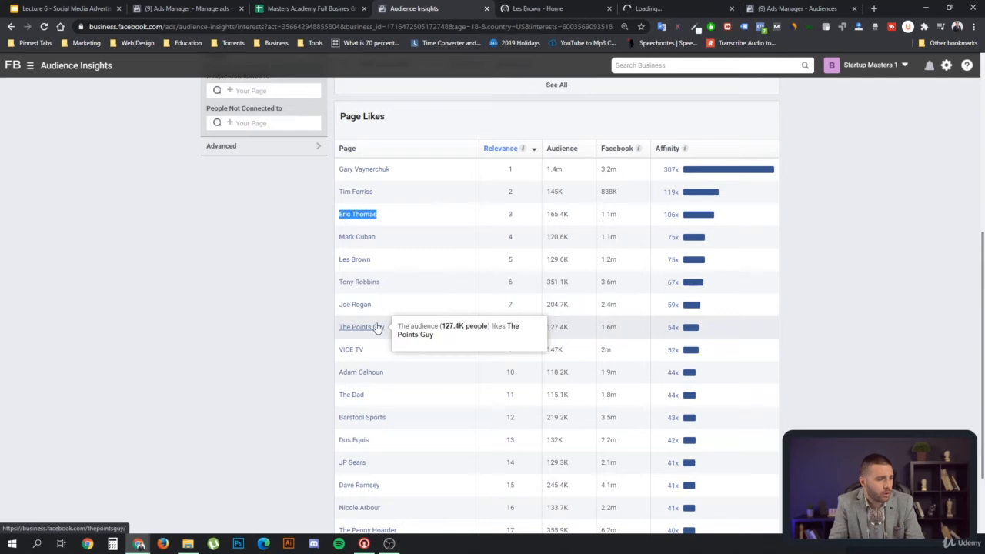
left_click(377, 327, "ctrl")
left_click(474, 8)
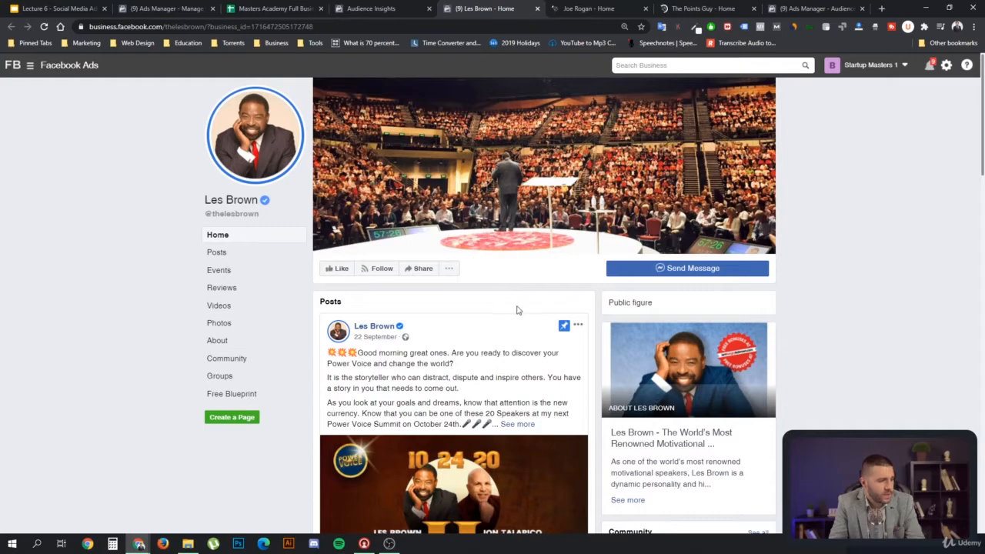
scroll(517, 310, "down", 2)
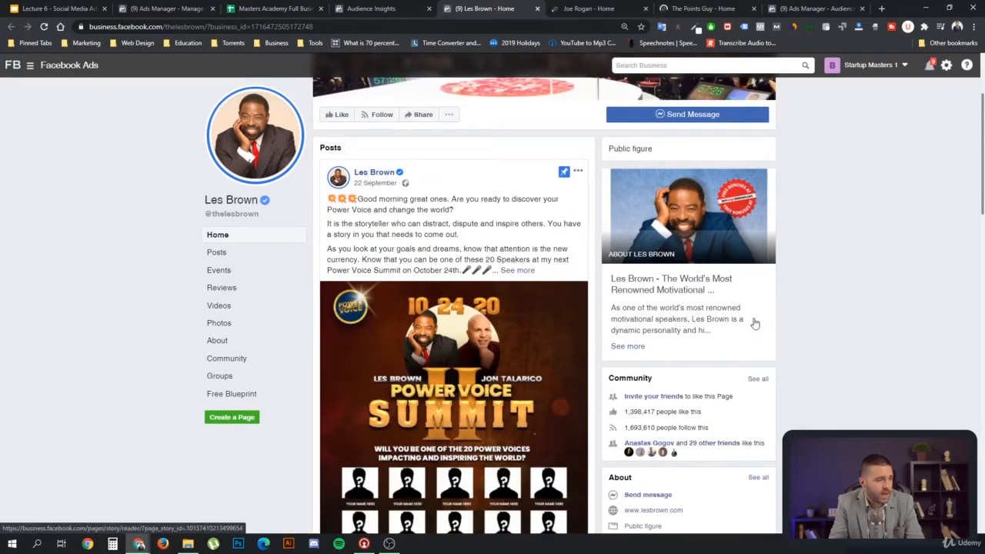
- Review Joe Rogan's page, including its photos, community information and upcoming events, and close it
key("ctrl+Tab")
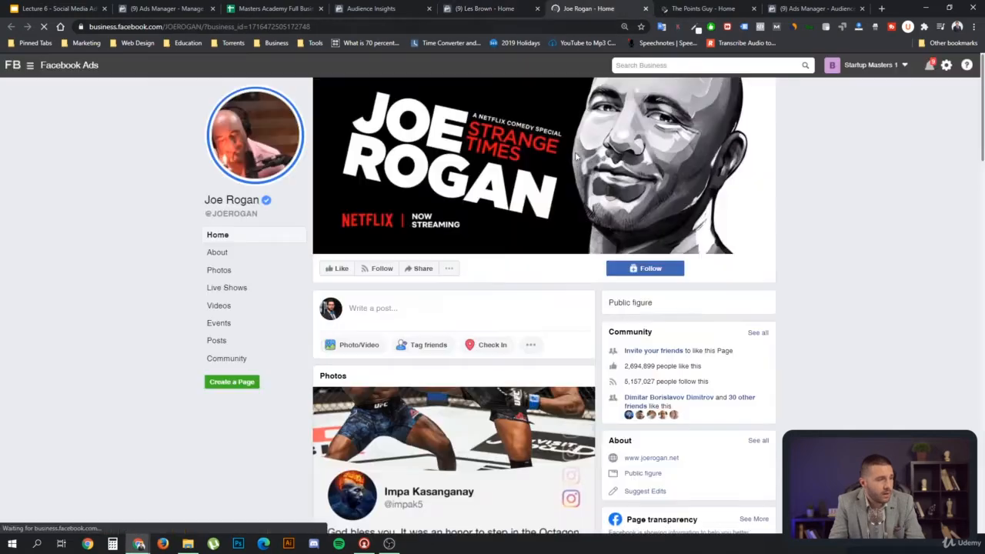
scroll(539, 265, "down", 2)
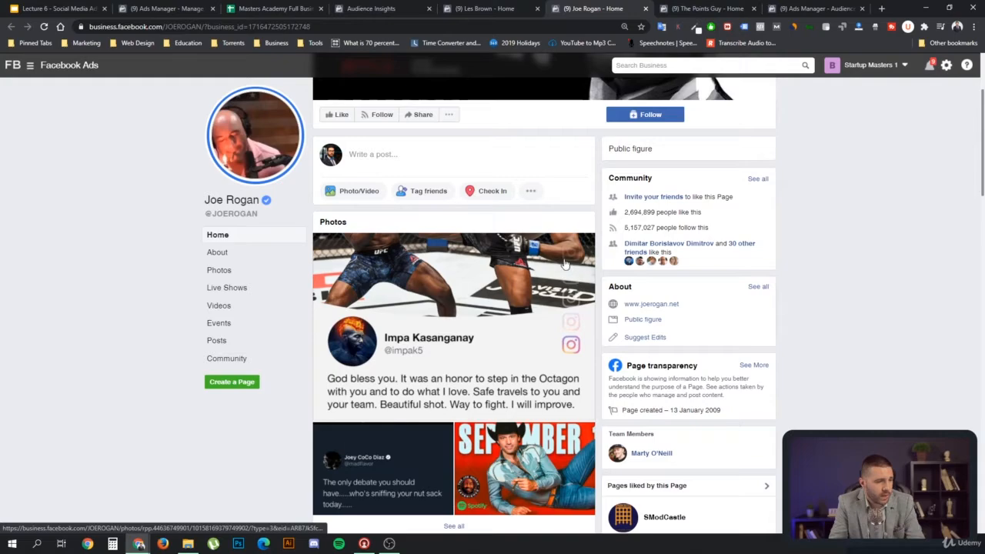
scroll(564, 264, "down", 2)
scroll(554, 267, "down", 7)
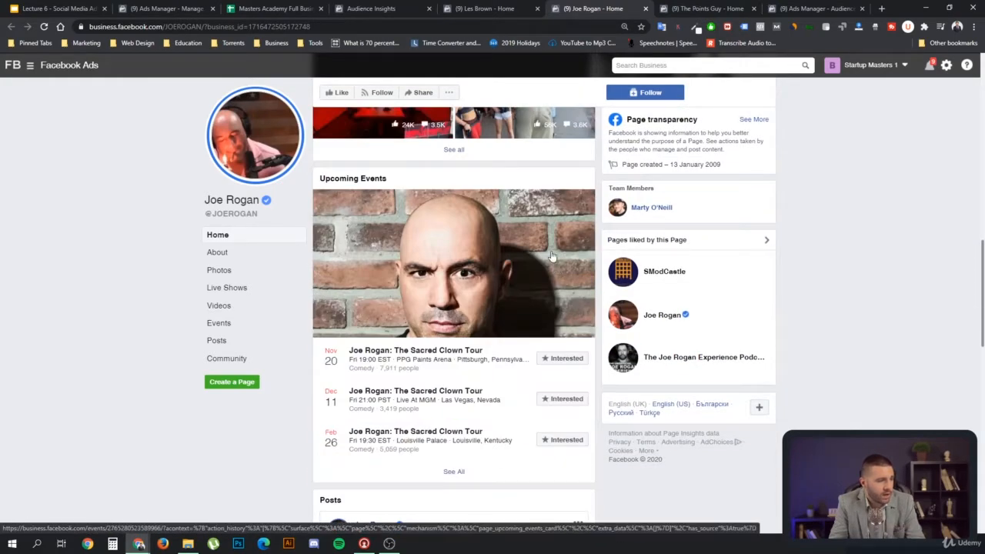
left_click(645, 9)
- Review The Points Guy page's videos, posts and category information, and close both that page and Les Brown's
scroll(525, 276, "down", 3)
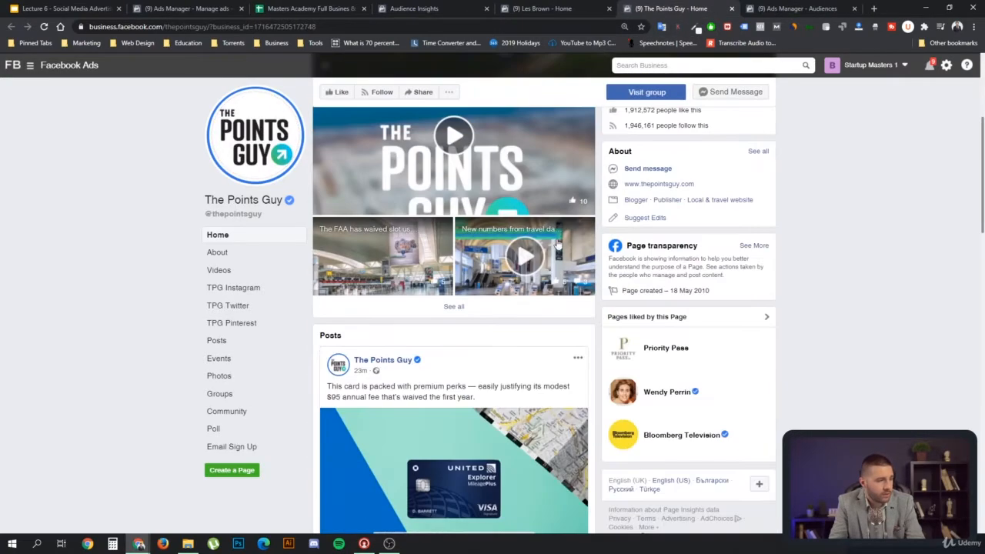
scroll(600, 222, "up", 3)
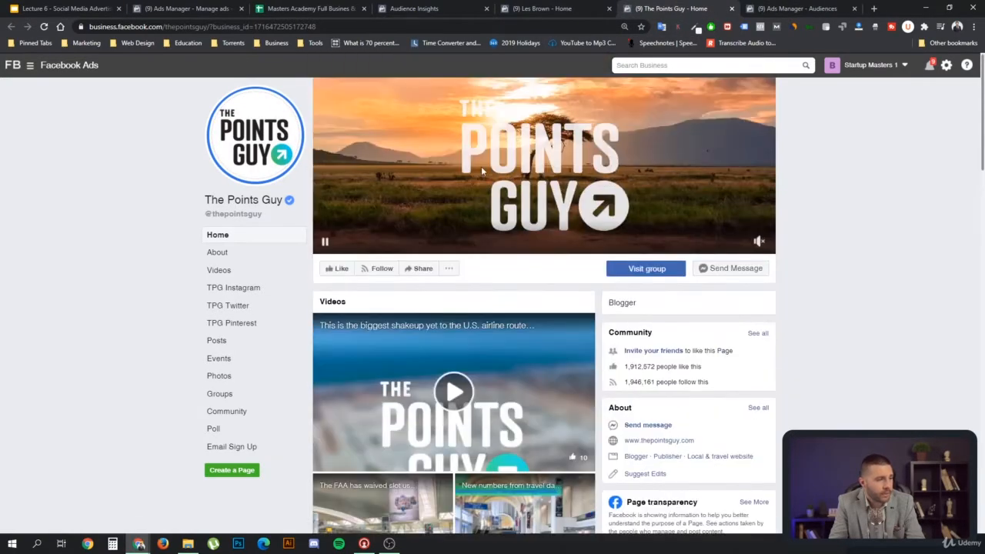
scroll(531, 246, "down", 3)
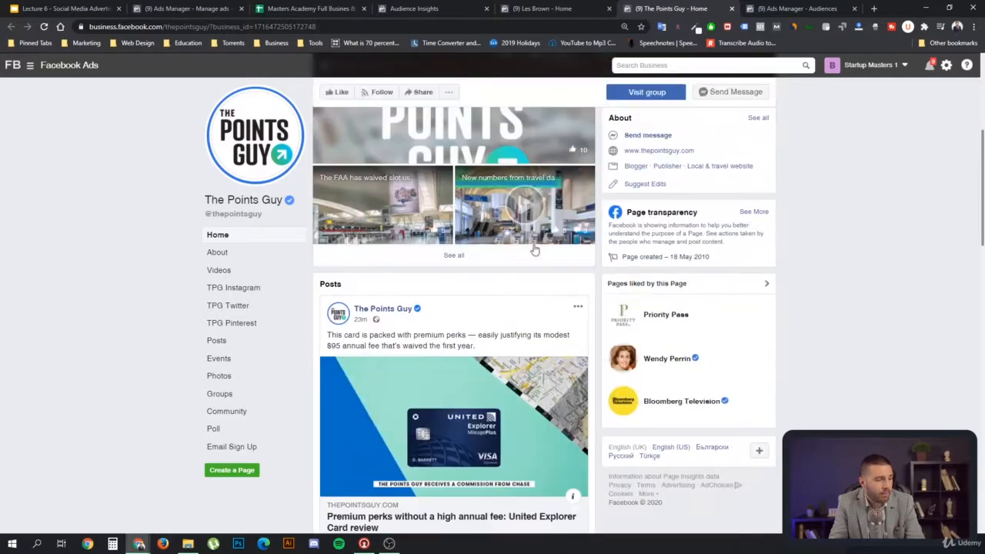
left_click(731, 10)
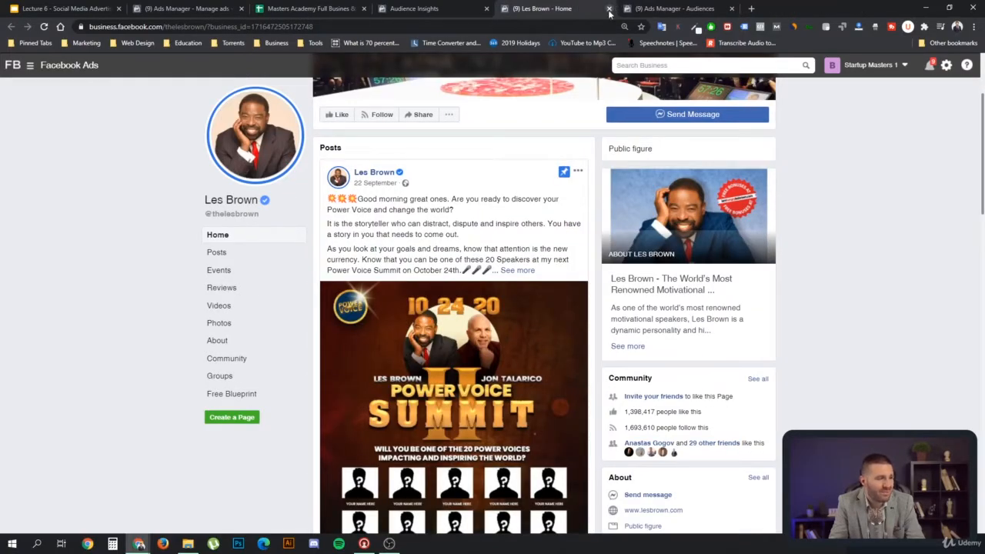
left_click(609, 9)
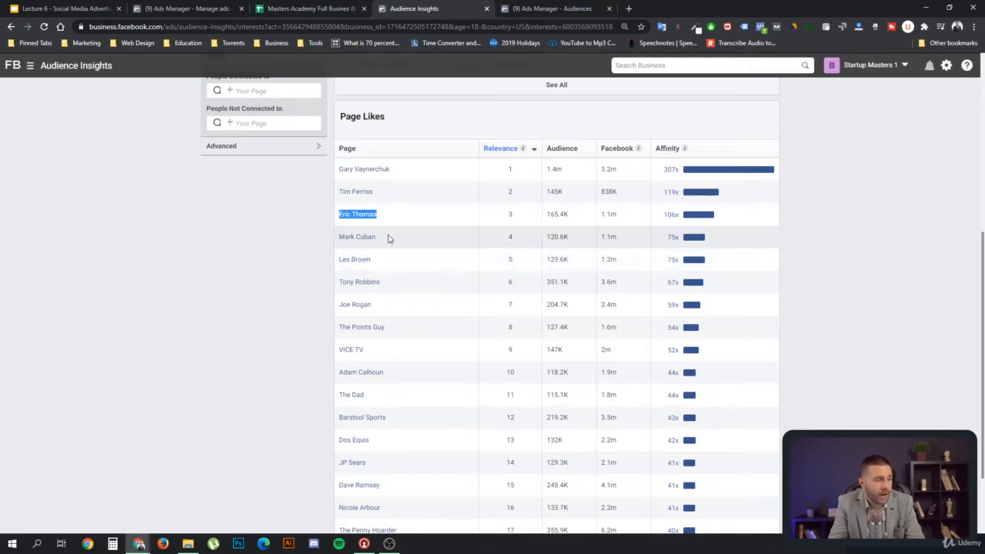
- Copy Mark Cuban from the Page Likes list into the next free cell of the spreadsheet's Influencers row
left_click(337, 241)
left_click_drag(336, 241, 377, 238)
key("ctrl+c")
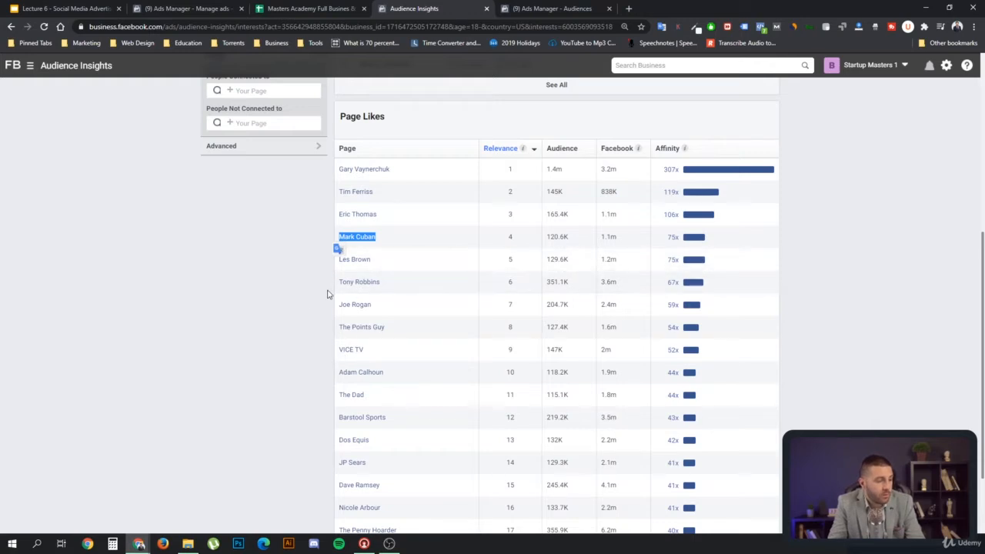
left_click(304, 8)
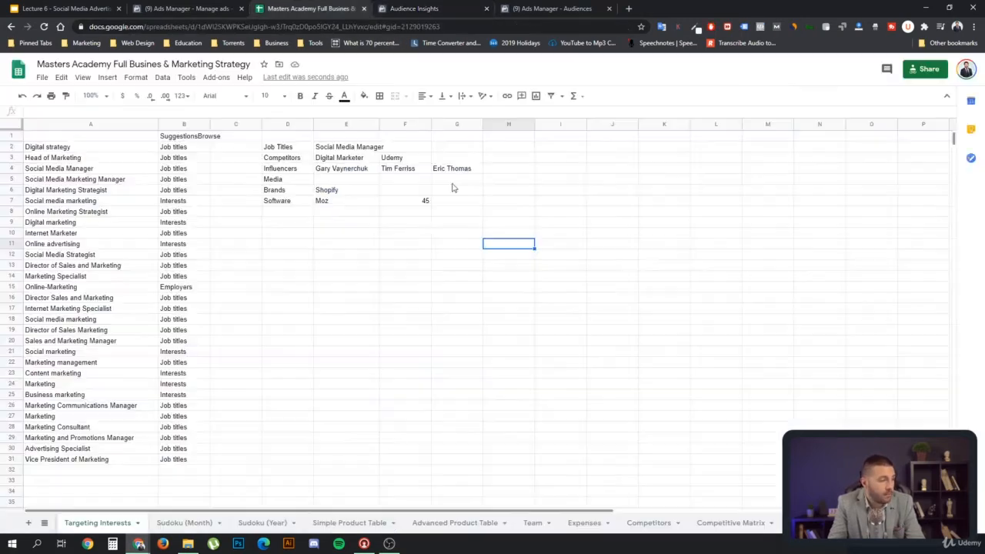
left_click(496, 170)
key("ctrl+v")
left_click(524, 222)
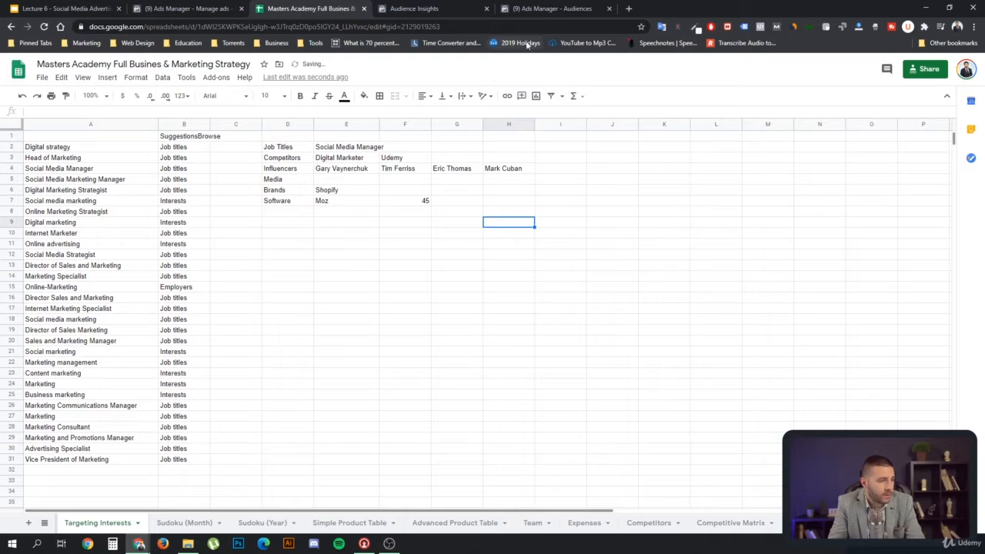
- Return to Audience Insights, expand the Page Likes list further and look through the additional pages, including Entrepreneur and SUCCESS Magazine
left_click(546, 12)
left_click(404, 10)
left_click(313, 16)
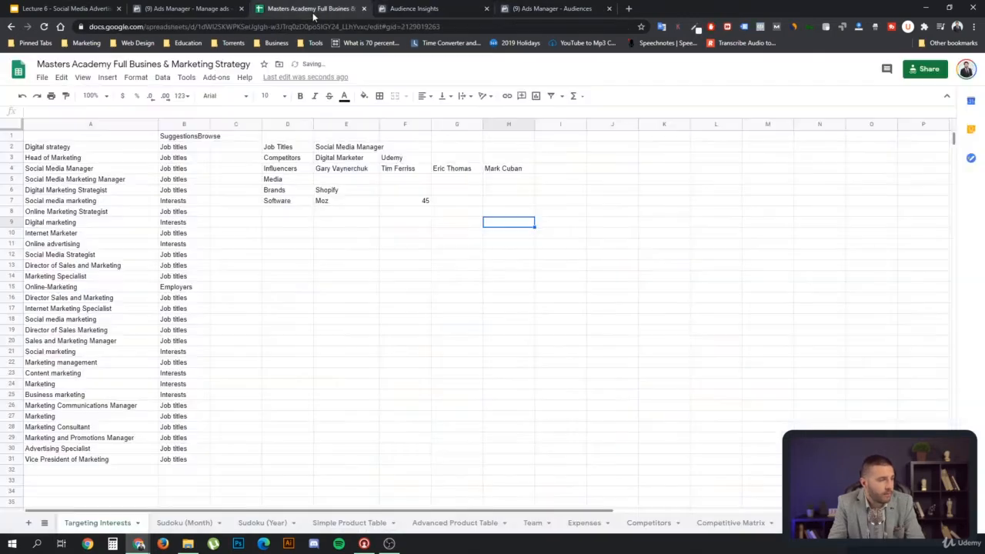
left_click(414, 10)
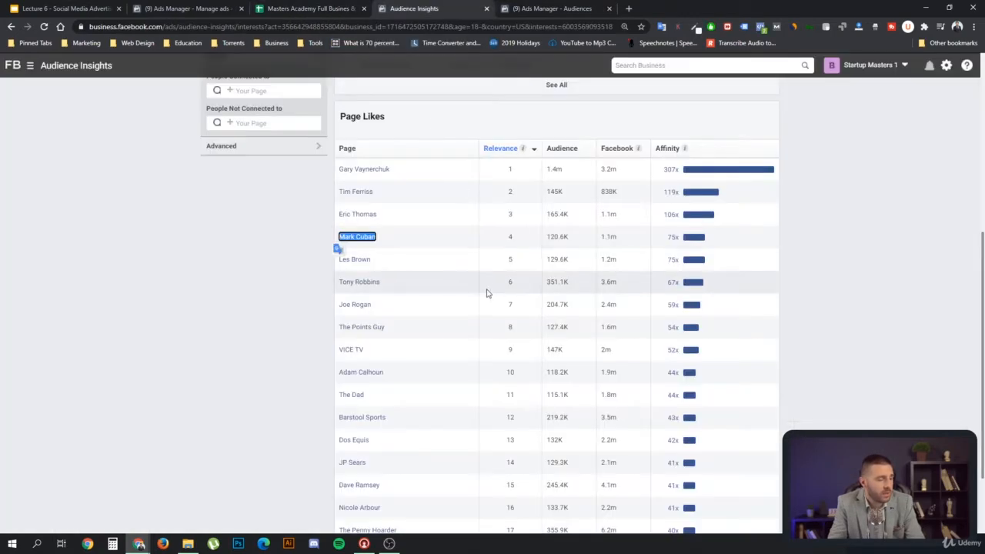
scroll(436, 325, "down", 2)
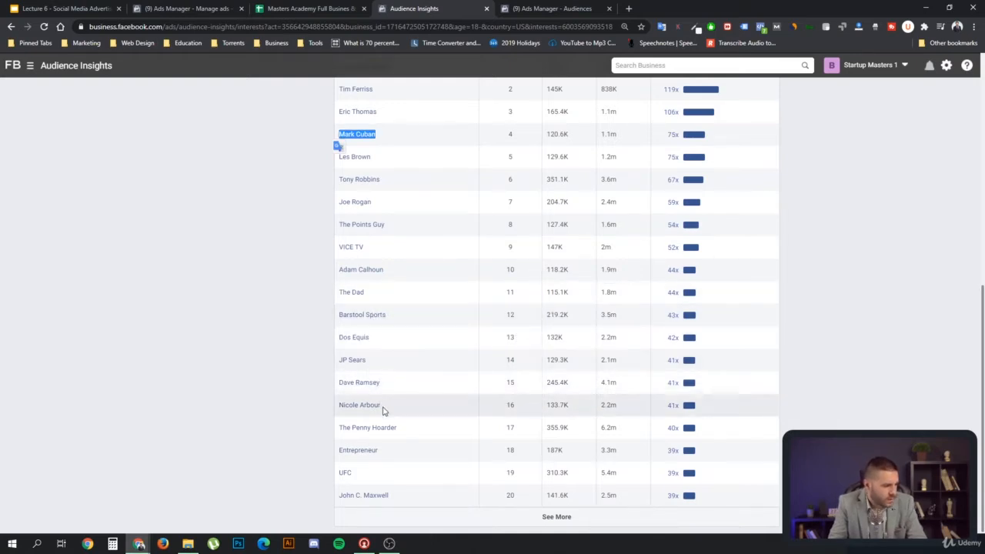
left_click(554, 517)
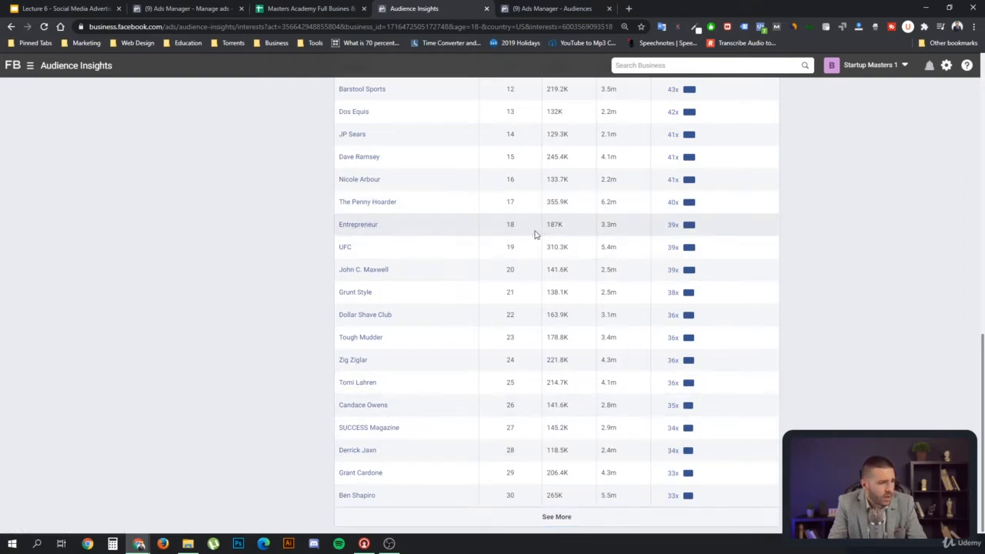
mouse_move(356, 230)
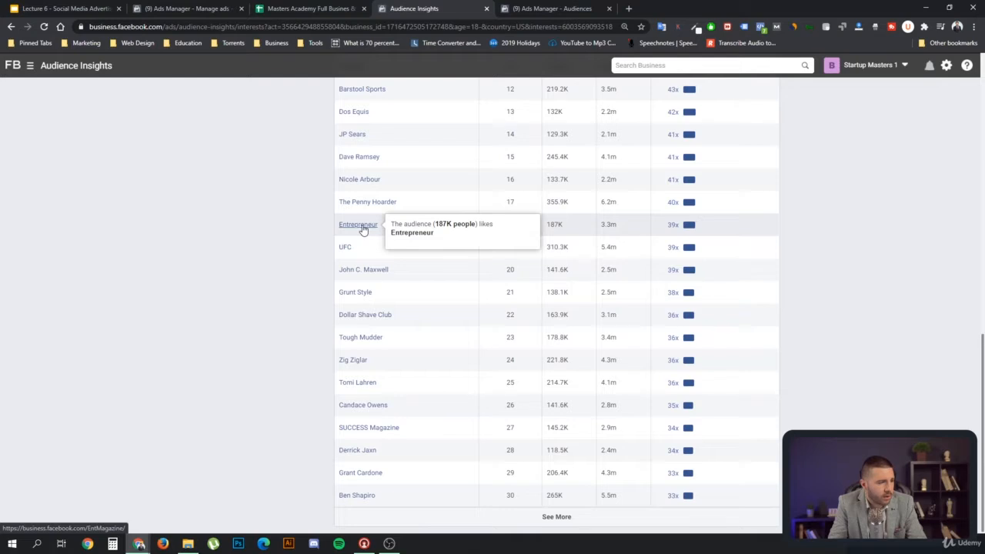
mouse_move(387, 436)
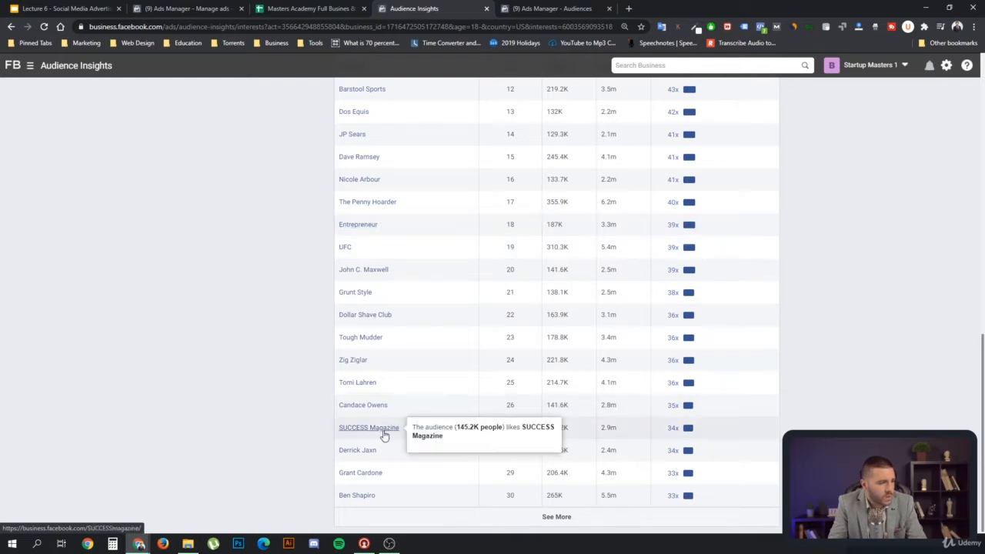
scroll(424, 382, "up", 2)
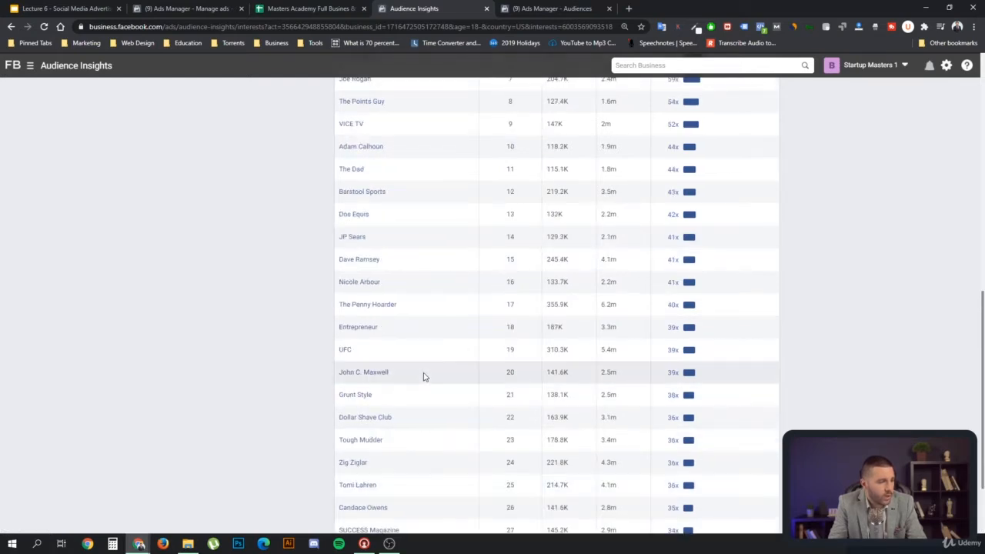
scroll(424, 376, "down", 1)
scroll(427, 372, "up", 10)
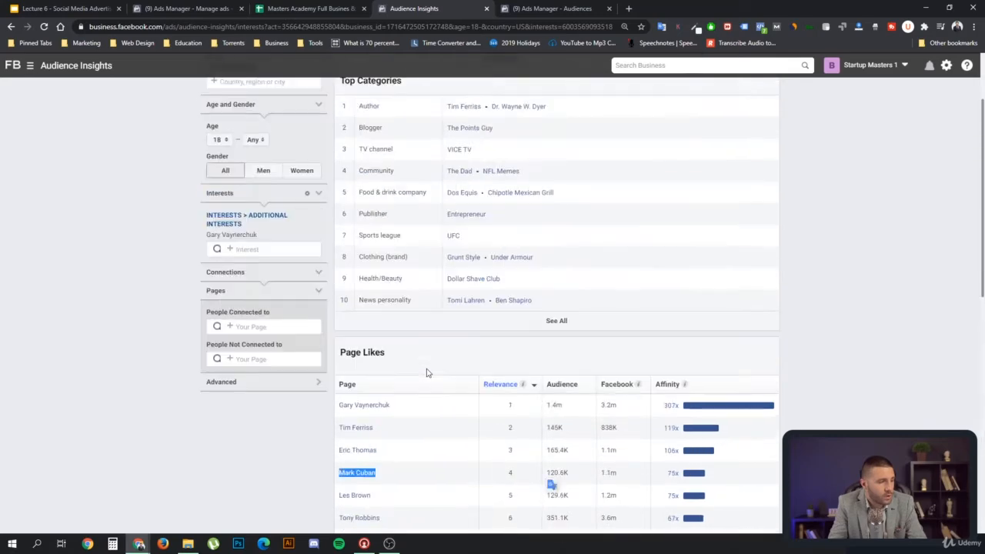
scroll(452, 359, "up", 2)
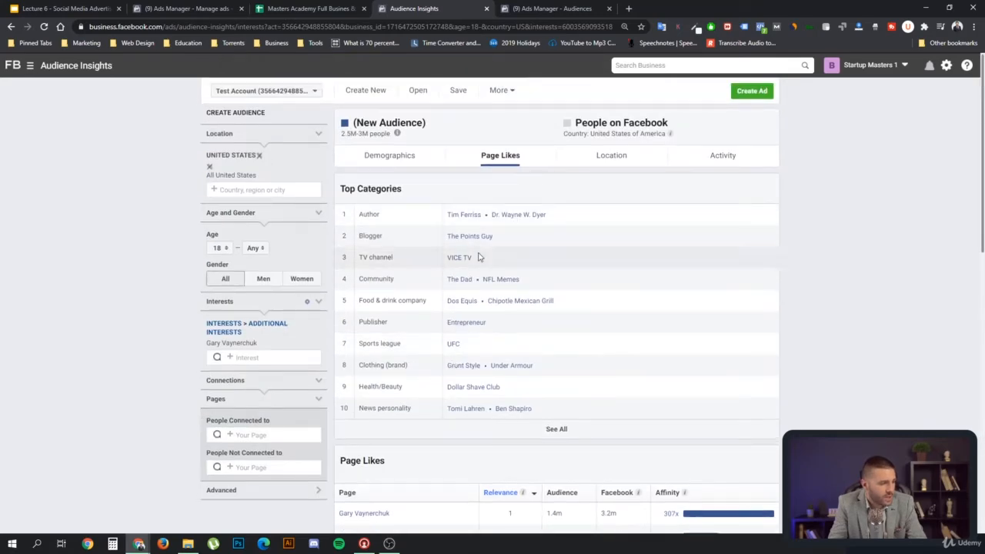
- Show all Top Categories, copy SUCCESS Magazine into the first cell of the spreadsheet's Media row, and widen column E to fit it
left_click(556, 430)
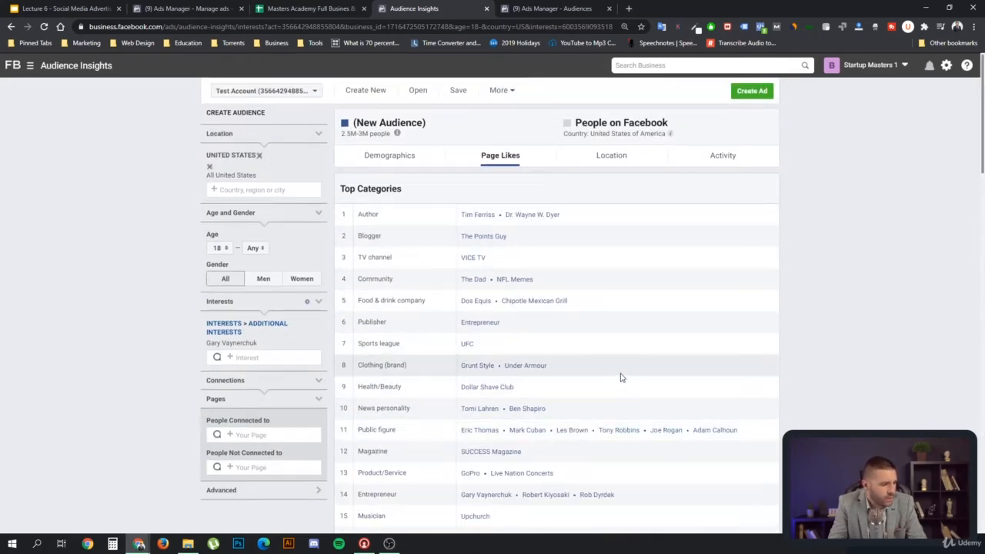
scroll(577, 397, "down", 2)
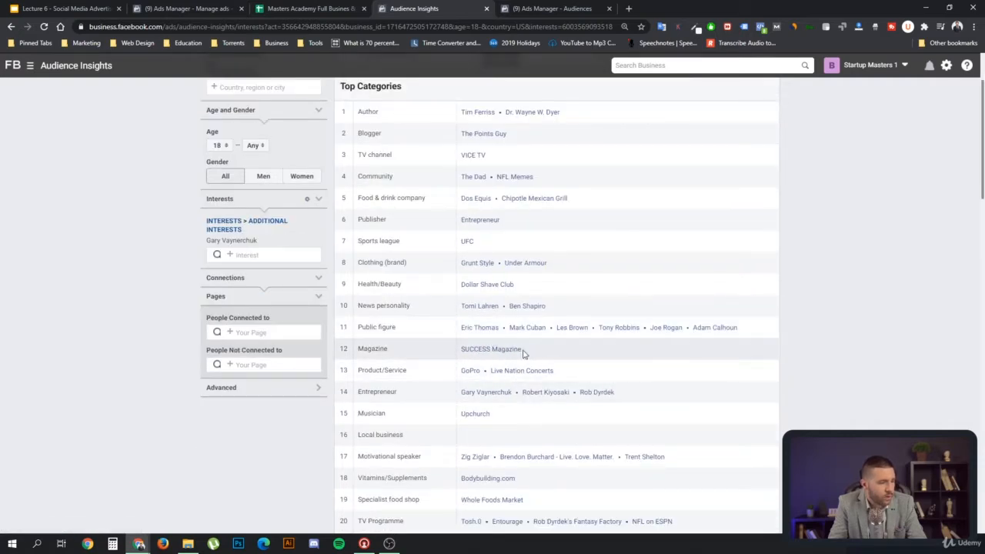
left_click_drag(523, 351, 479, 352)
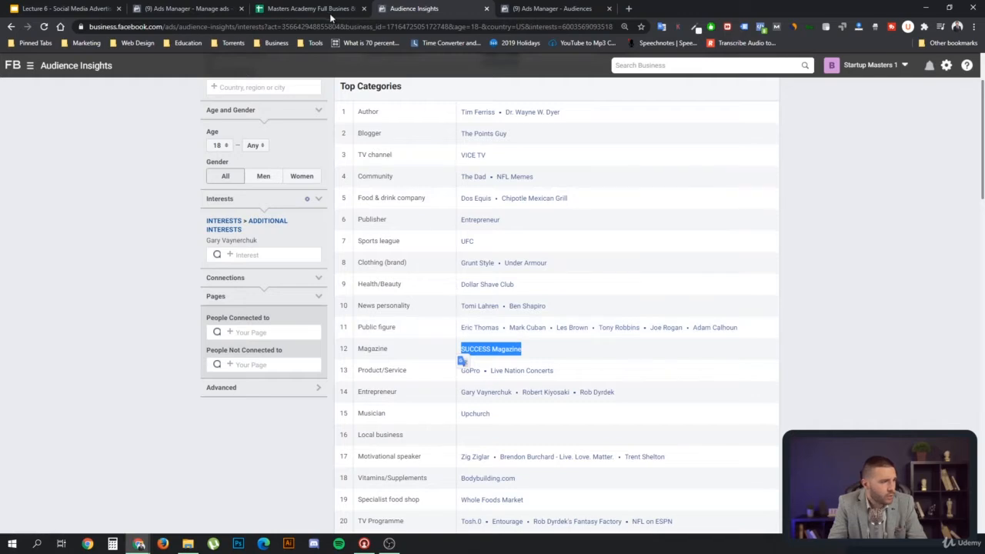
left_click(327, 11)
left_click(348, 181)
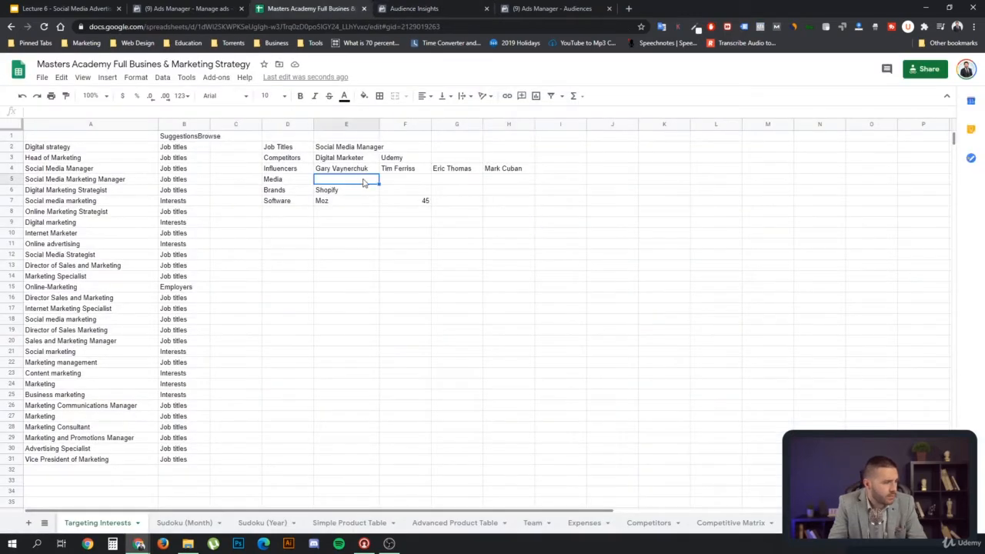
type("SUCCESS Magazine")
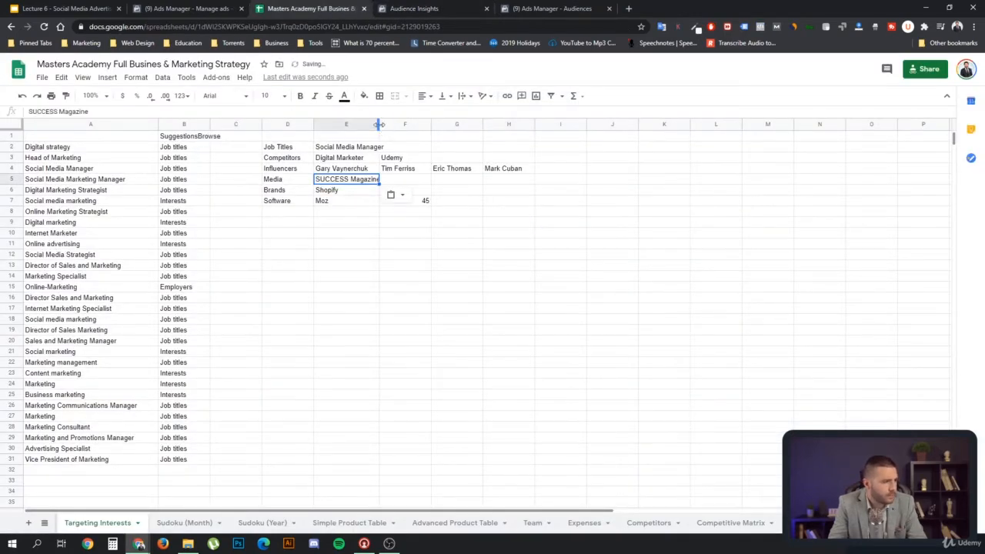
left_click_drag(379, 124, 408, 125)
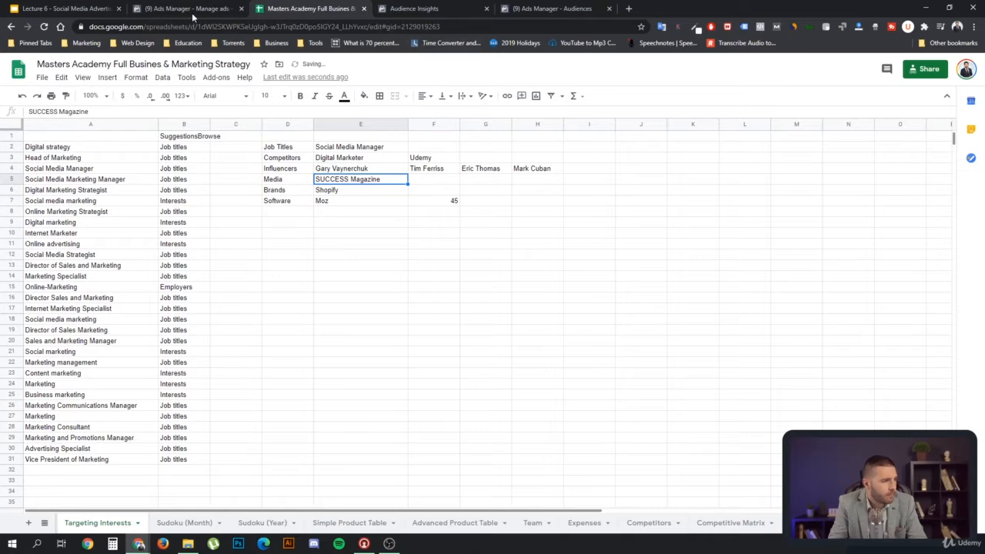
- Copy Entrepreneur from the Publisher category in Audience Insights into the Media row beside SUCCESS Magazine
left_click(201, 9)
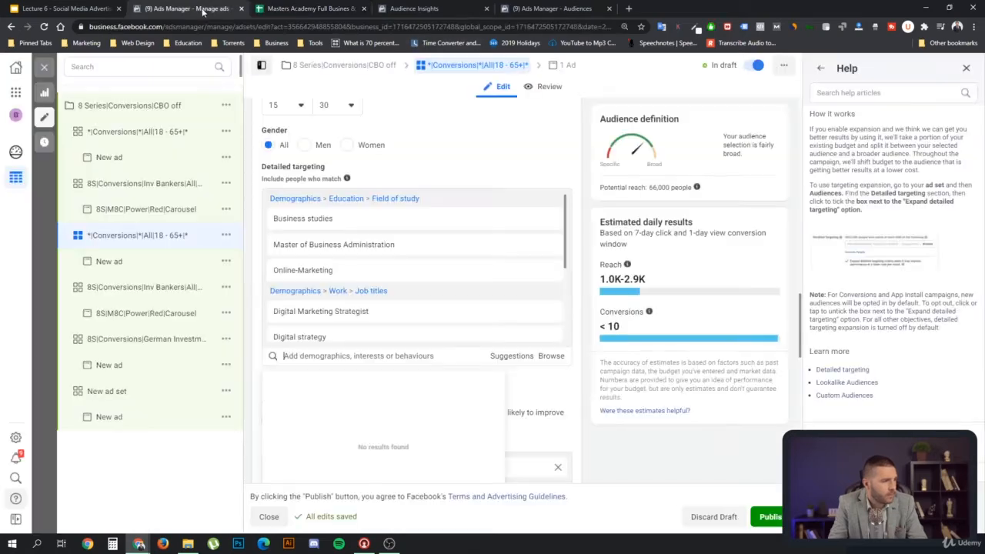
left_click(431, 10)
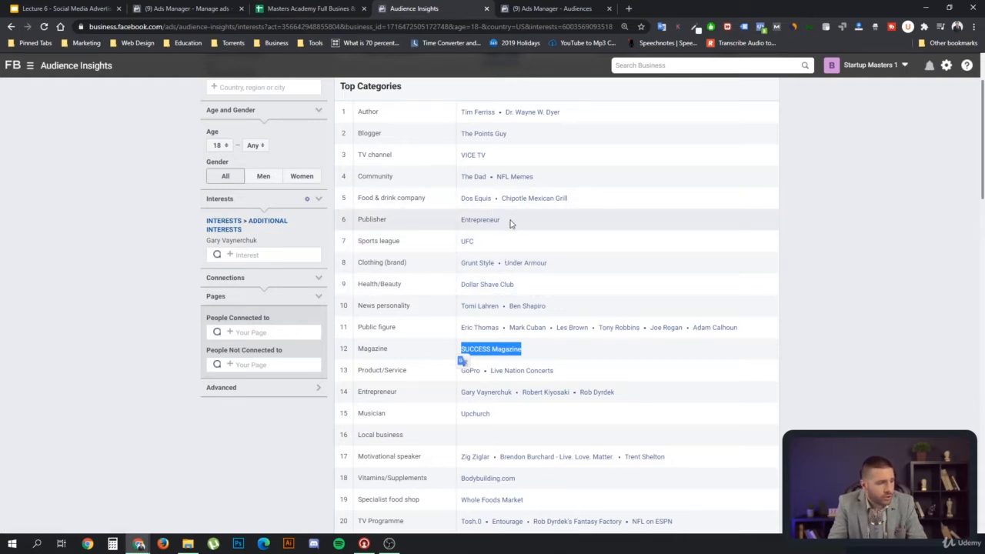
left_click_drag(509, 223, 461, 221)
key("ctrl+c")
left_click(313, 14)
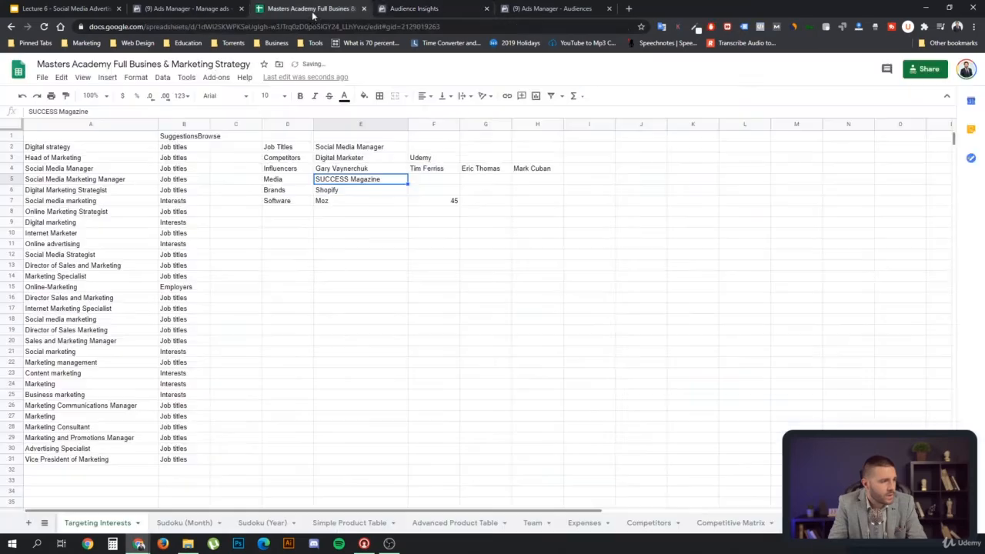
left_click(444, 181)
key("ctrl+v")
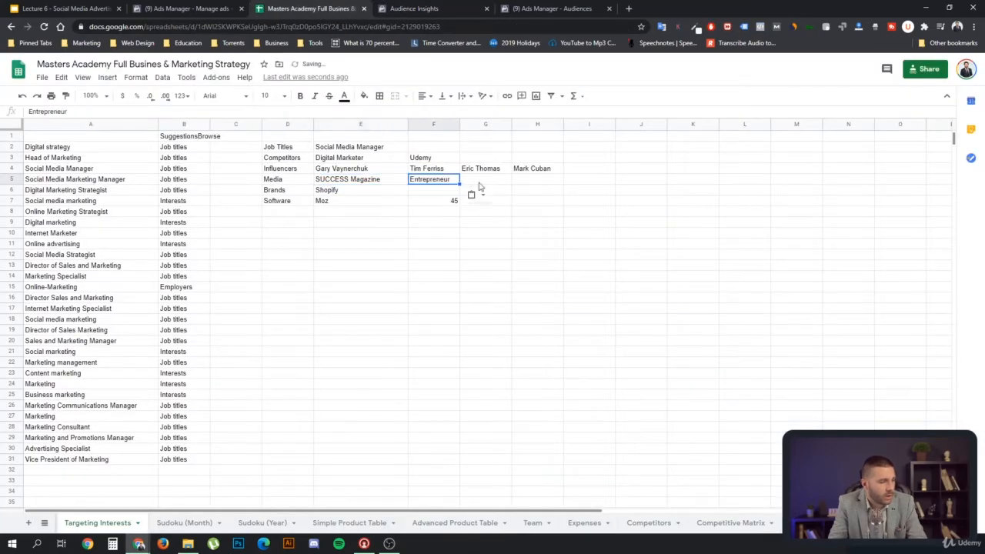
left_click(523, 246)
- Copy Audible from the Book shop category in Audience Insights into a new spreadsheet row labelled Combos, below Software
left_click(443, 7)
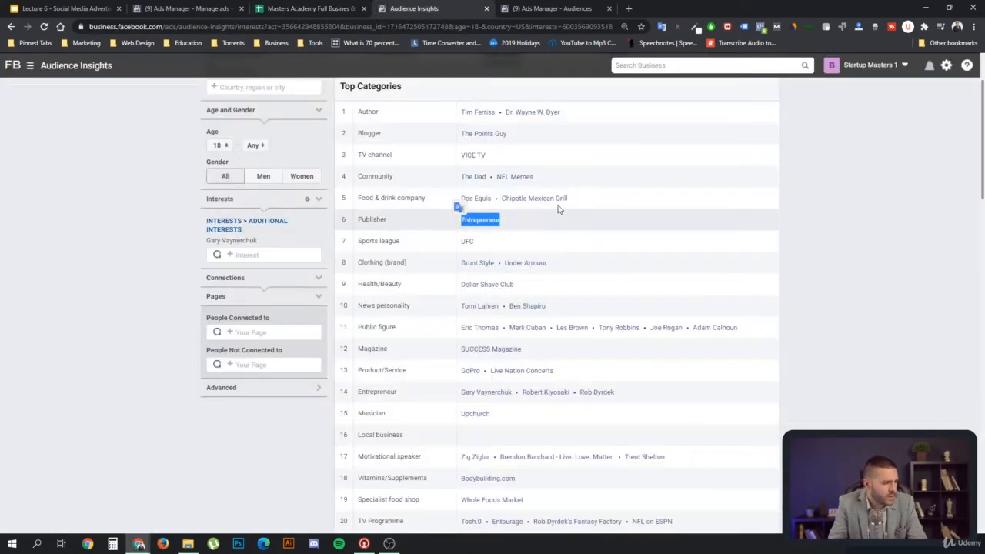
scroll(562, 295, "down", 1)
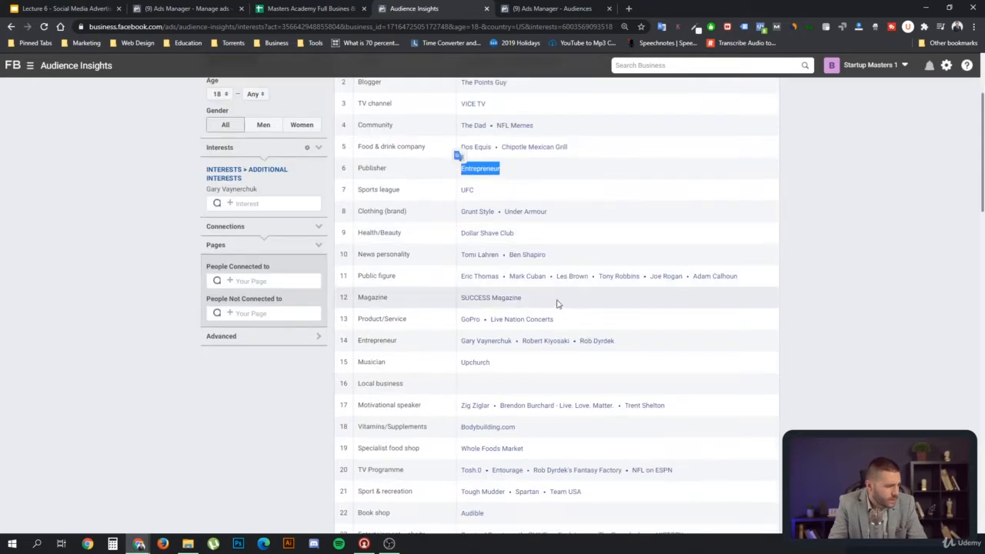
scroll(531, 381, "down", 2)
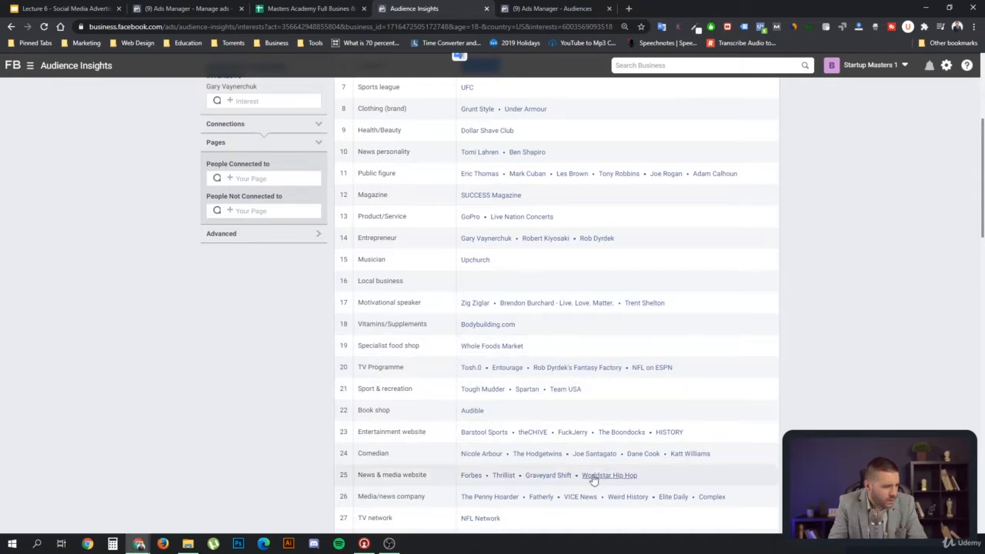
scroll(545, 490, "down", 1)
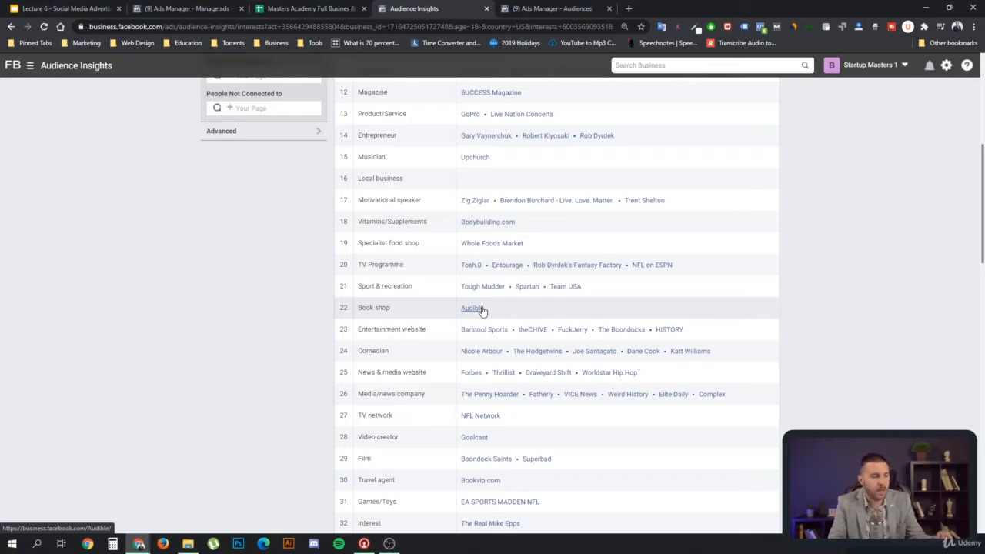
left_click_drag(494, 311, 461, 307)
key("ctrl+c")
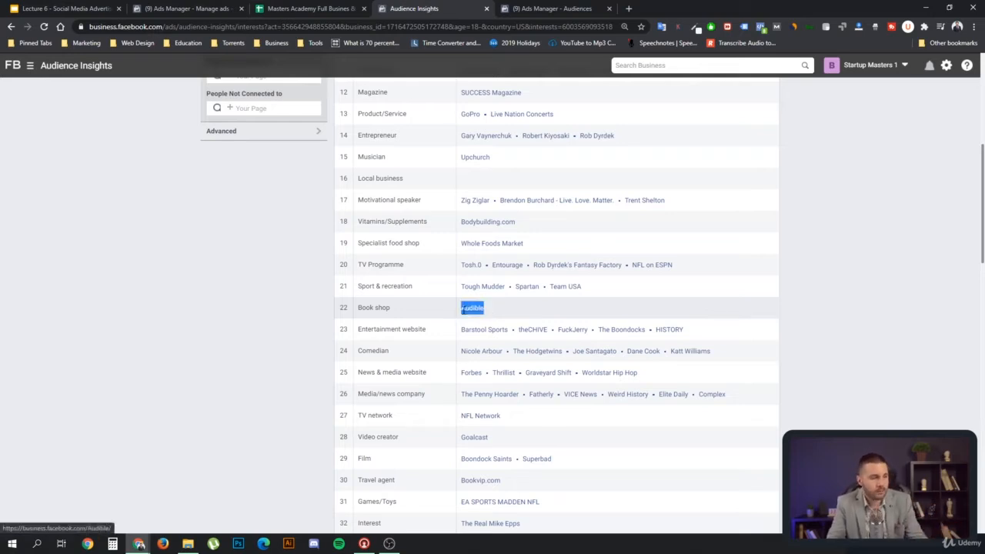
left_click(289, 9)
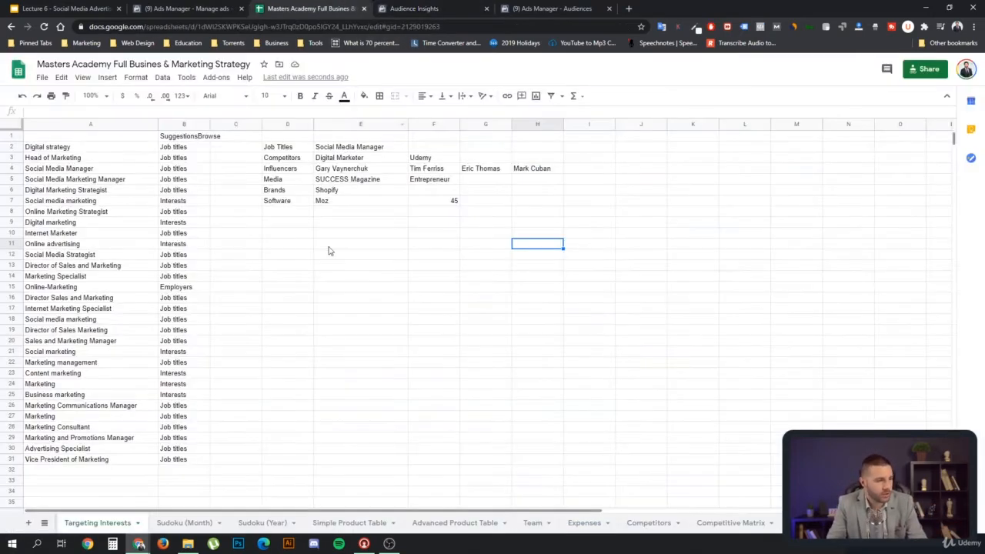
left_click(293, 220)
type("Combos")
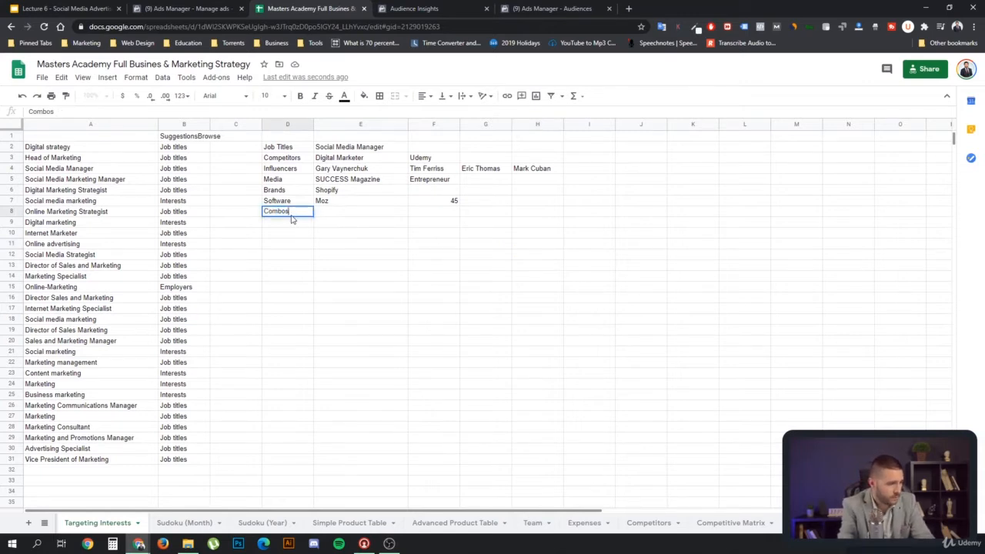
key("Tab")
key("ctrl+v")
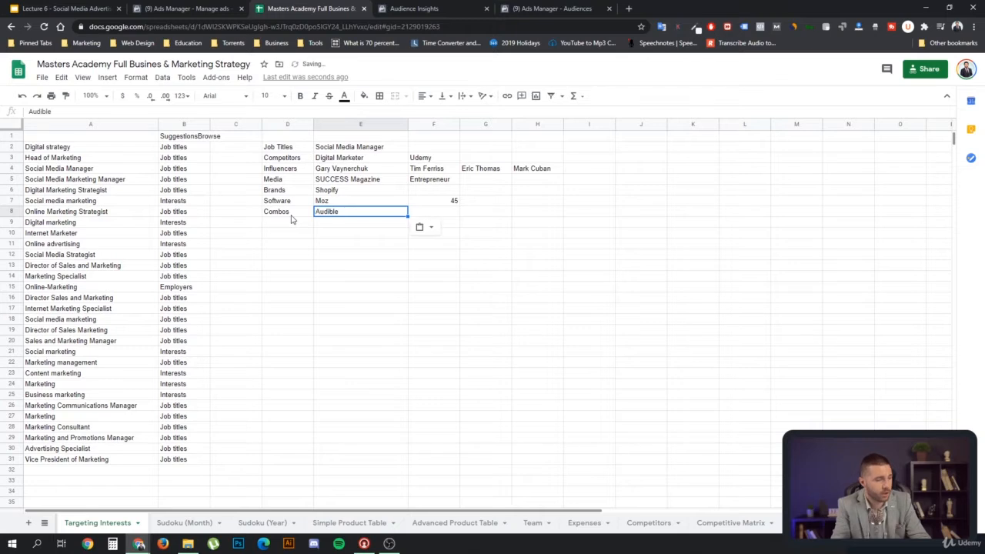
left_click(414, 262)
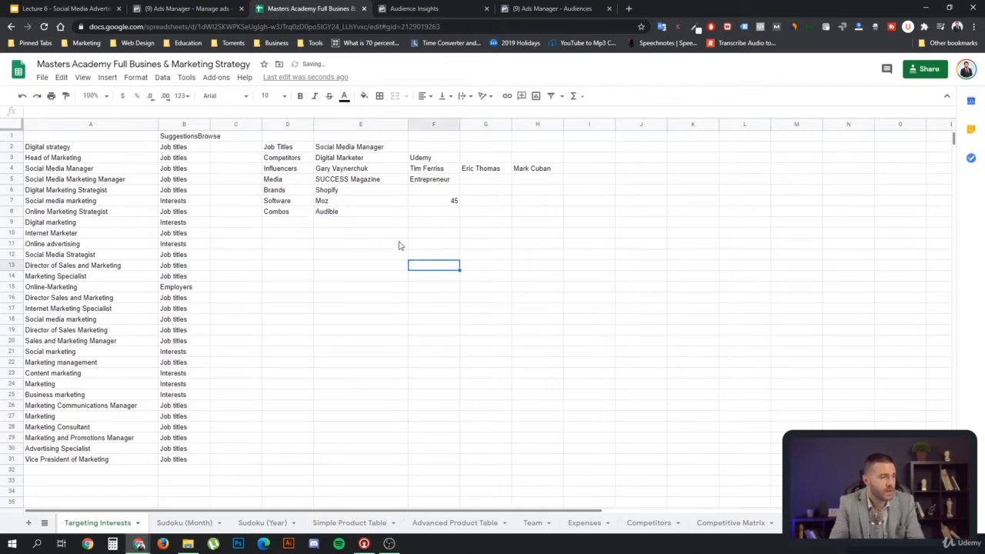
- Copy Facebook for Business from the Internet company category in Audience Insights into the Brands row beside Shopify, and widen column F to fit it
left_click(441, 10)
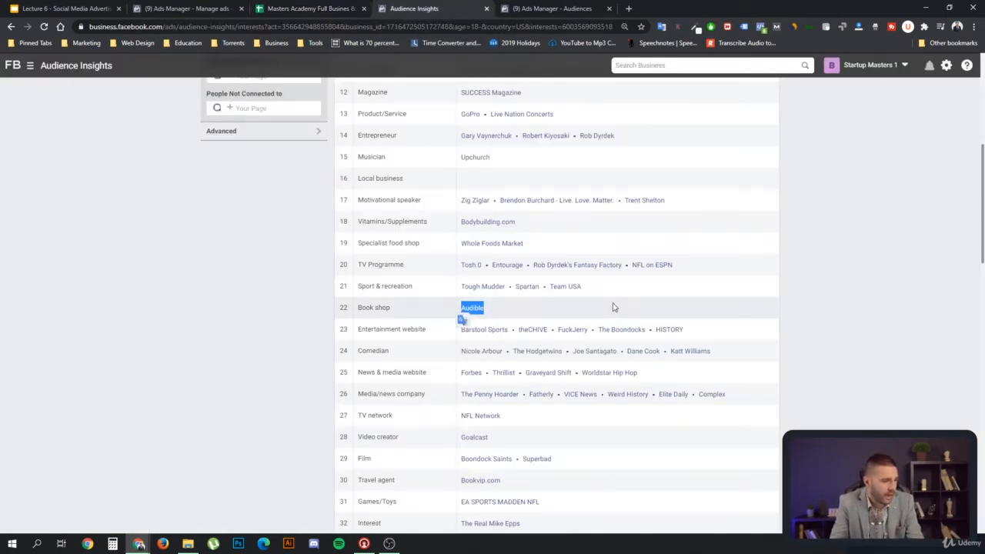
scroll(608, 338, "down", 2)
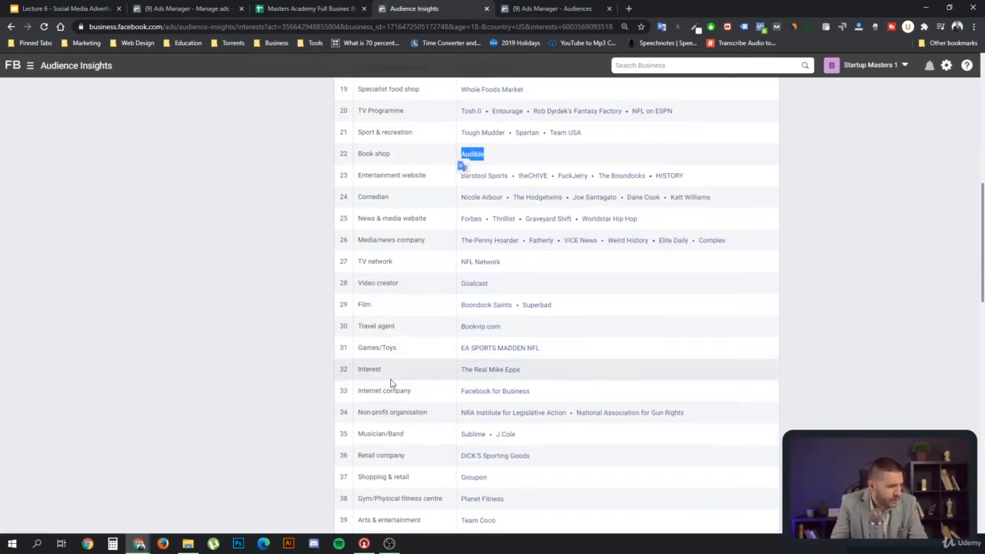
left_click_drag(554, 394, 460, 394)
key("ctrl+c")
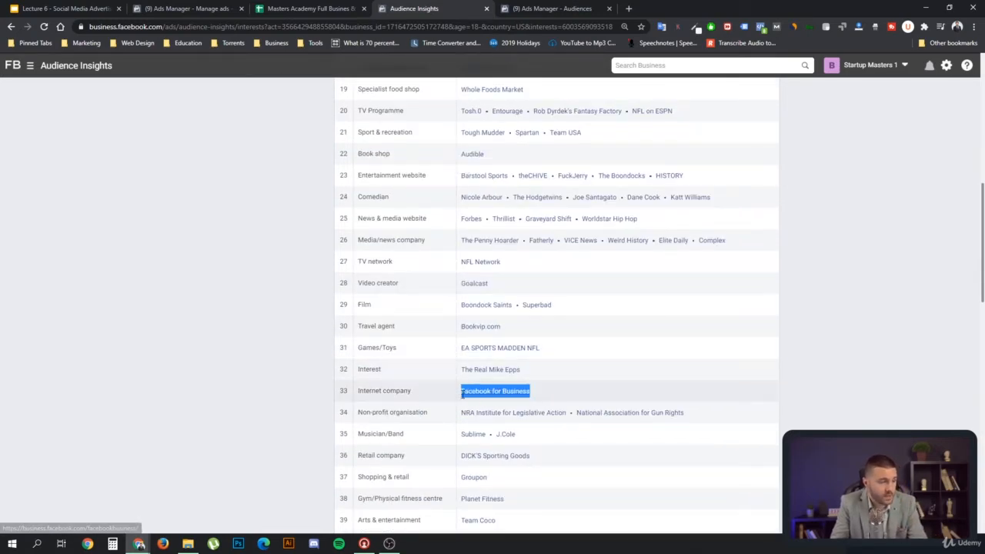
left_click(258, 9)
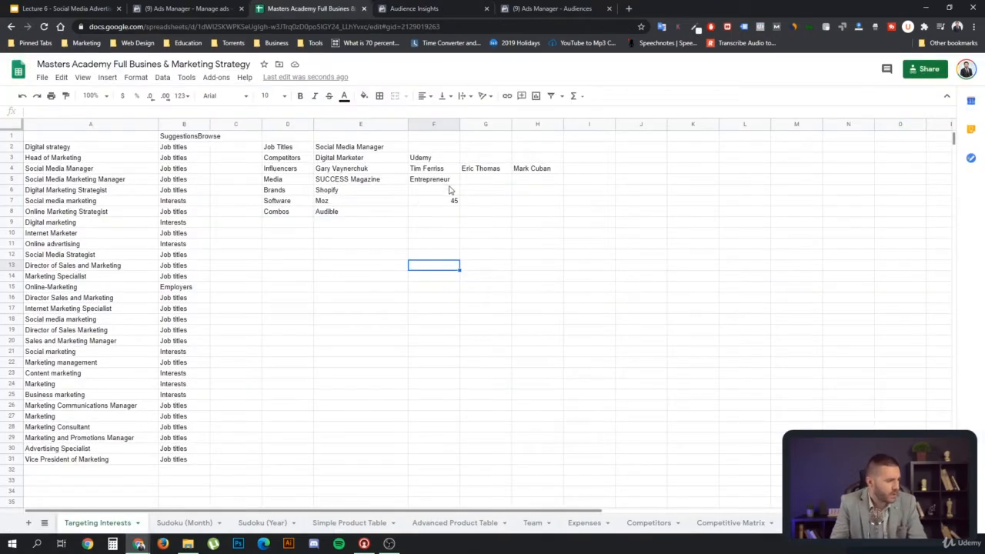
left_click(451, 189)
key("ctrl+v")
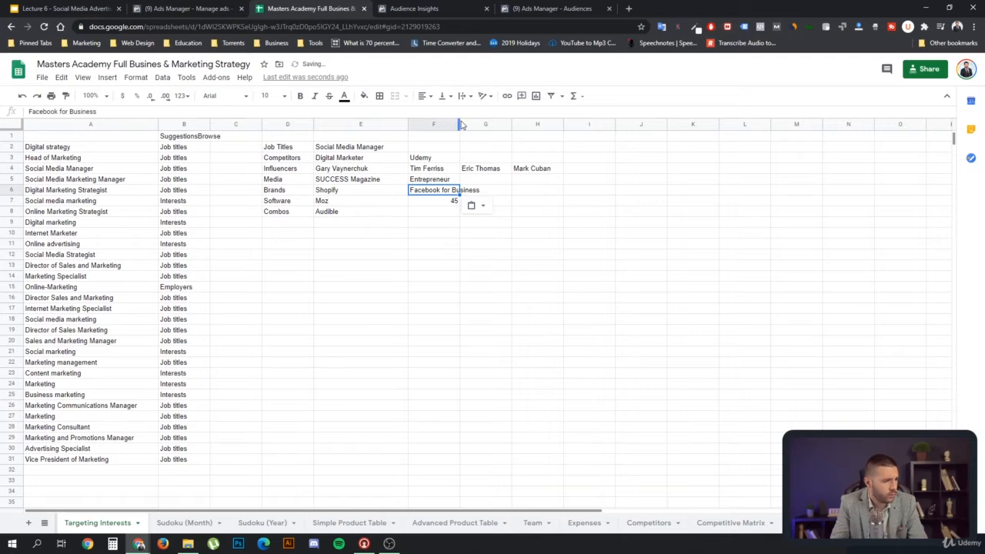
left_click_drag(459, 123, 481, 123)
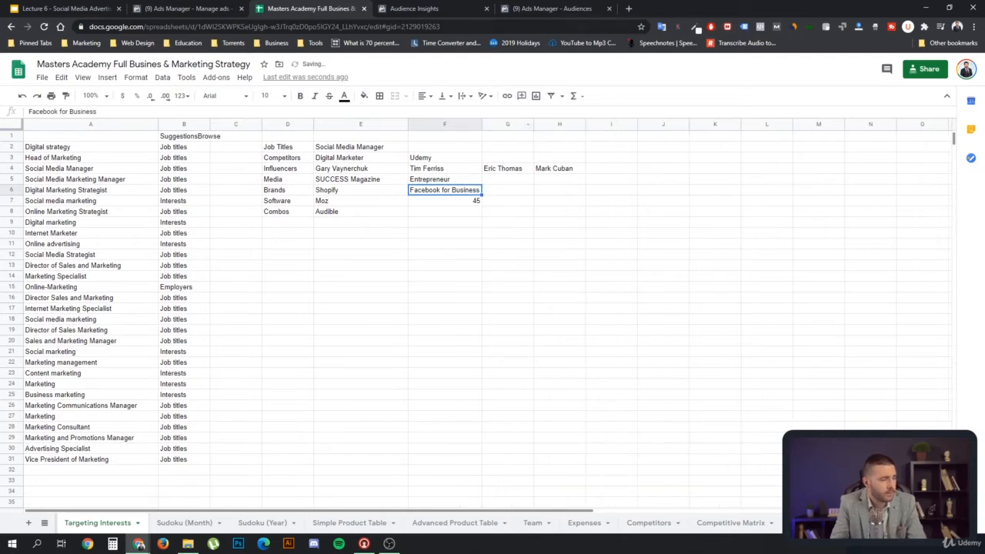
- Return to Audience Insights, look through the remaining Top Categories, and remove the Gary Vaynerchuk interest from the audience
key("ctrl+Tab")
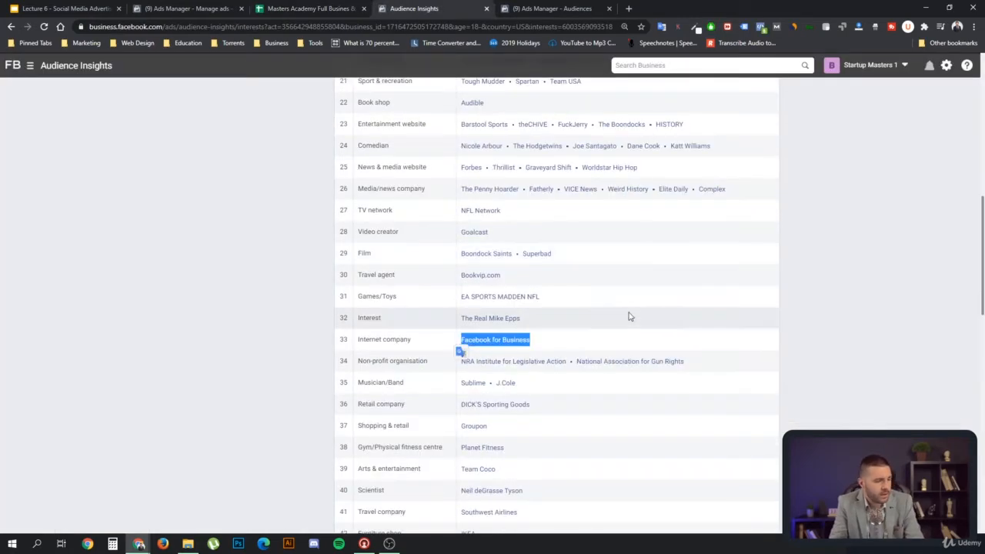
scroll(625, 384, "down", 2)
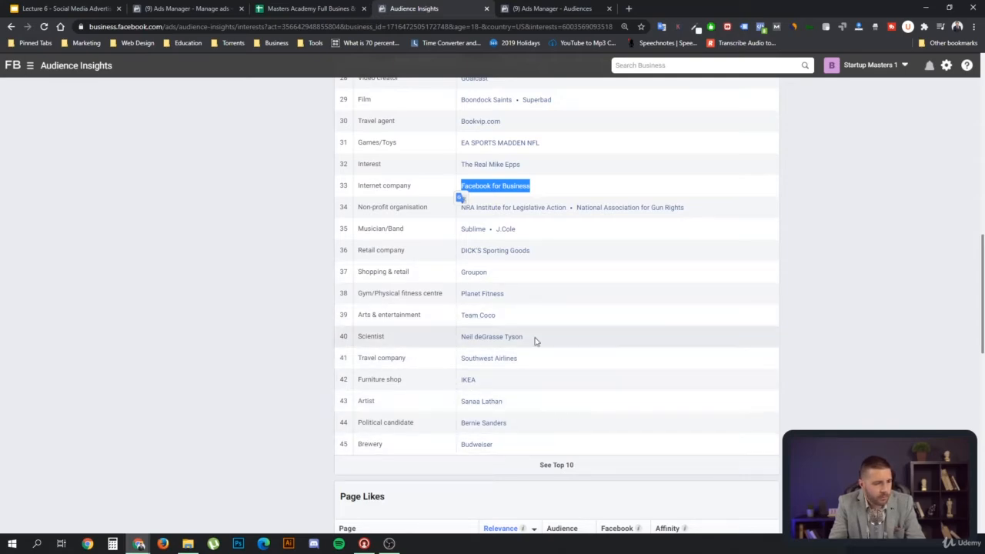
scroll(611, 292, "up", 9)
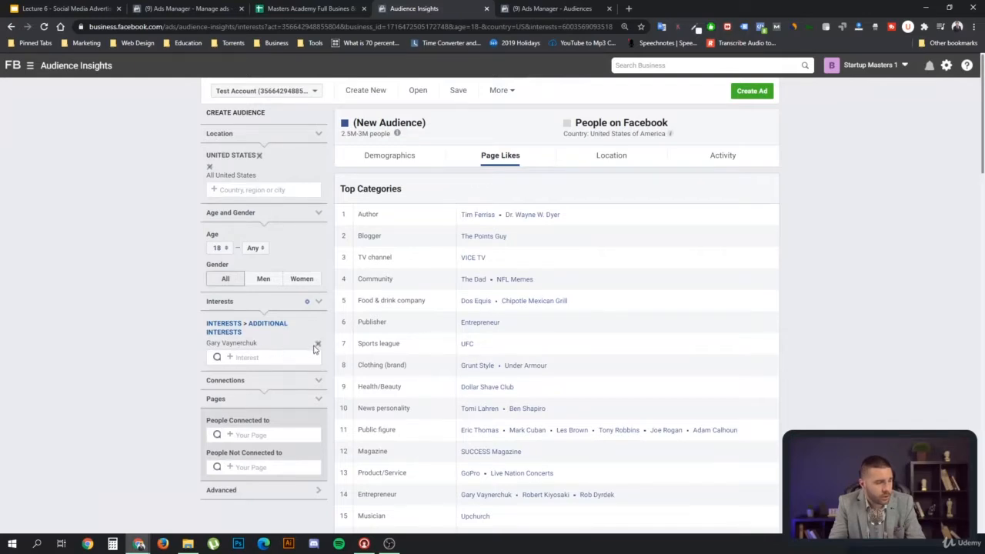
left_click(318, 345)
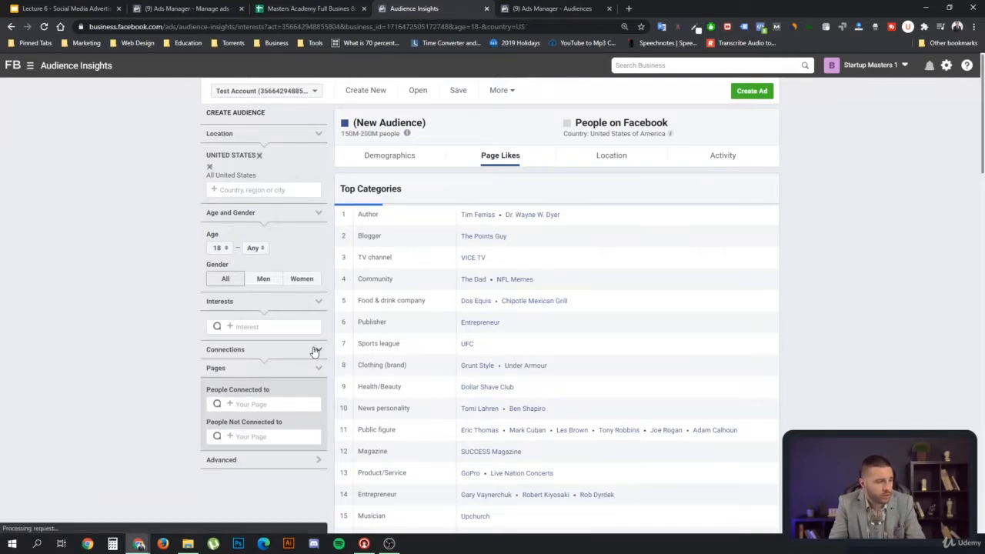
left_click(254, 327)
type("sh")
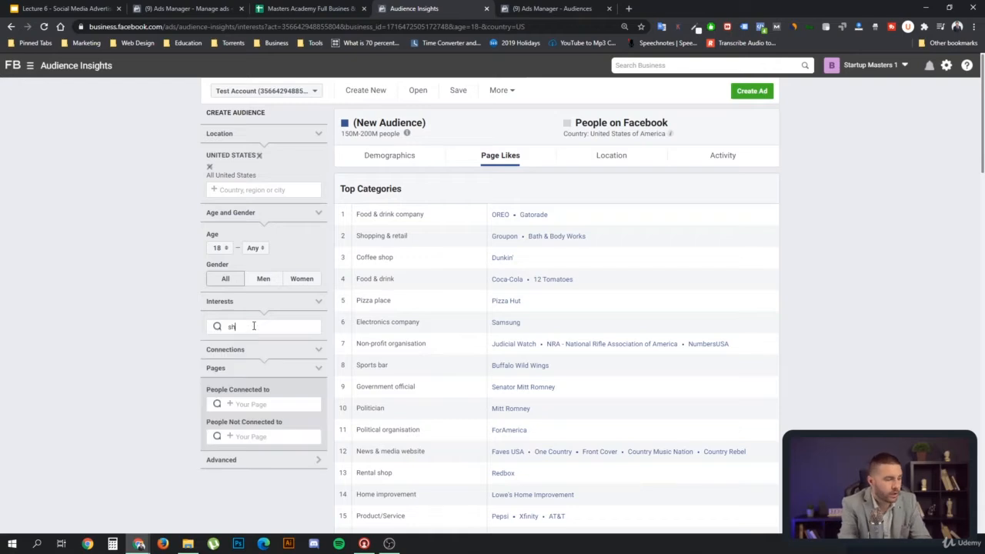
type("opify")
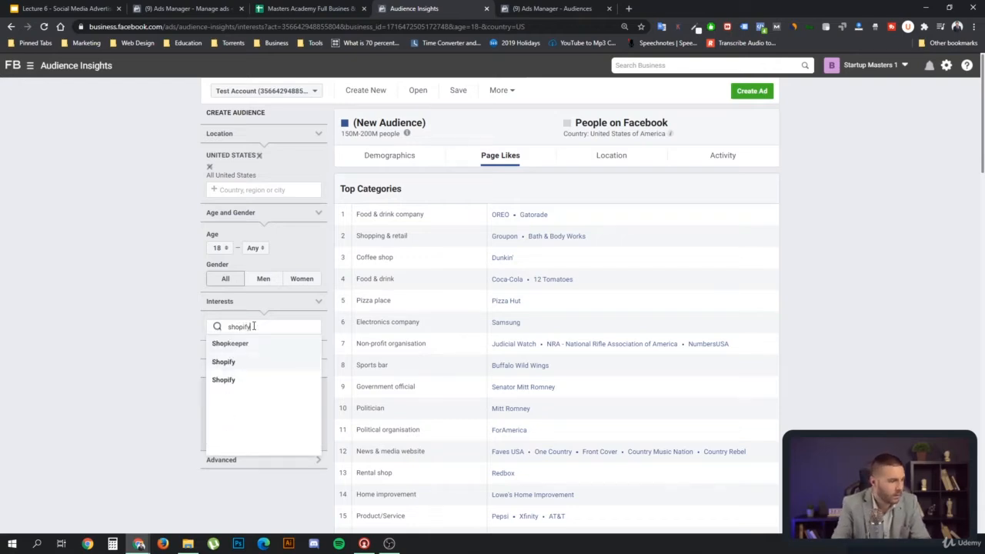
left_click(238, 370)
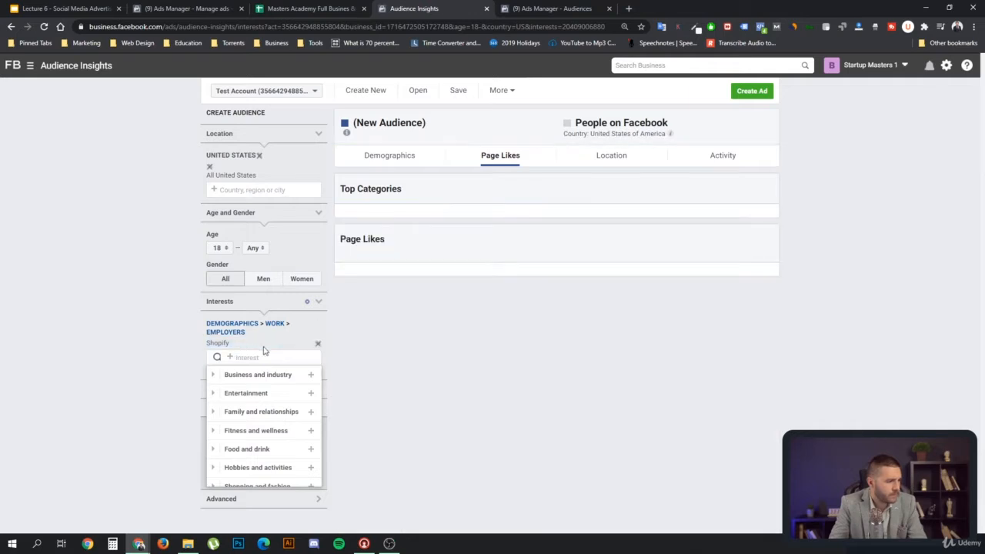
left_click(318, 326)
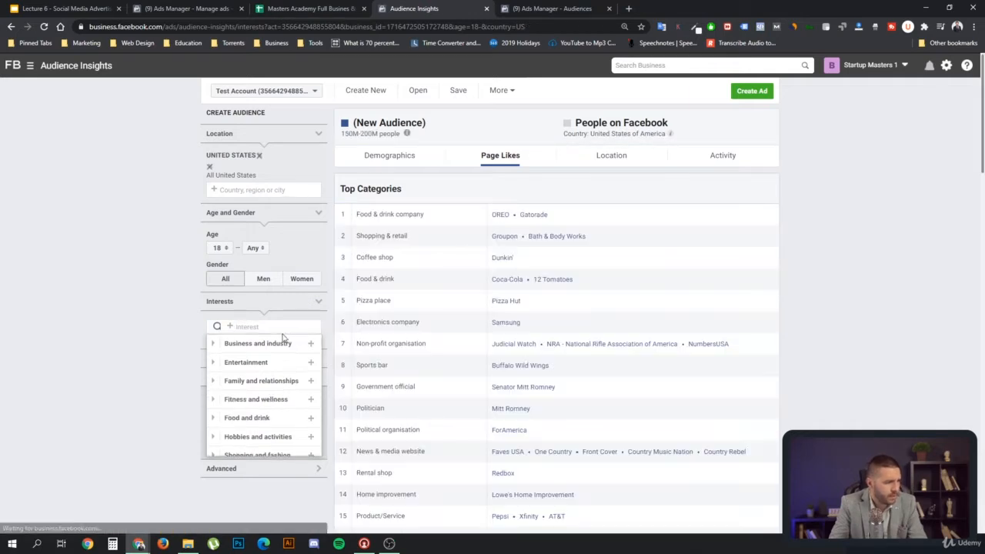
- Search the interests for "shopi" and add the Shopify entry under Additional Interests to the audience
type("shopi")
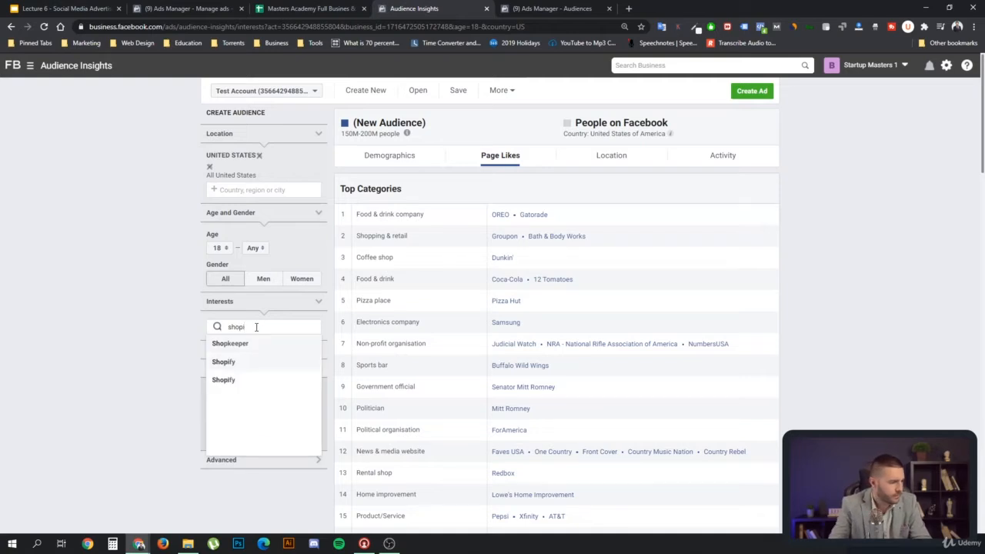
left_click(238, 381)
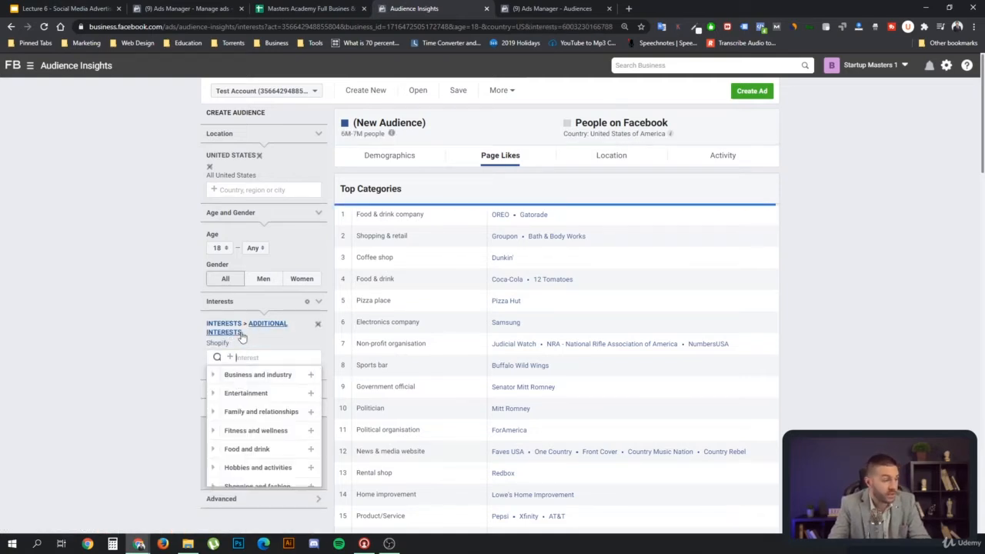
left_click(923, 249)
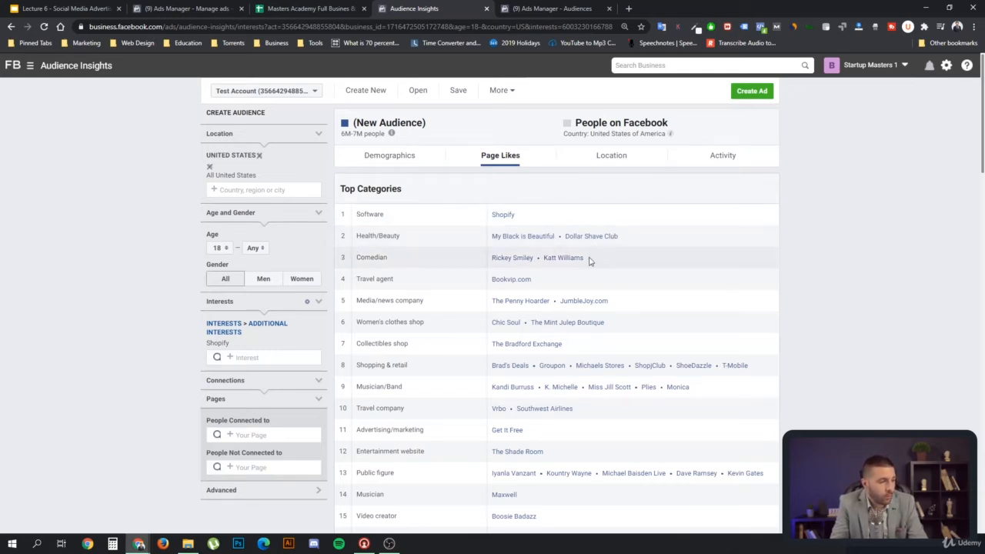
- Look through all Top Categories of the Shopify audience for pages related to marketing and business
scroll(594, 265, "down", 1)
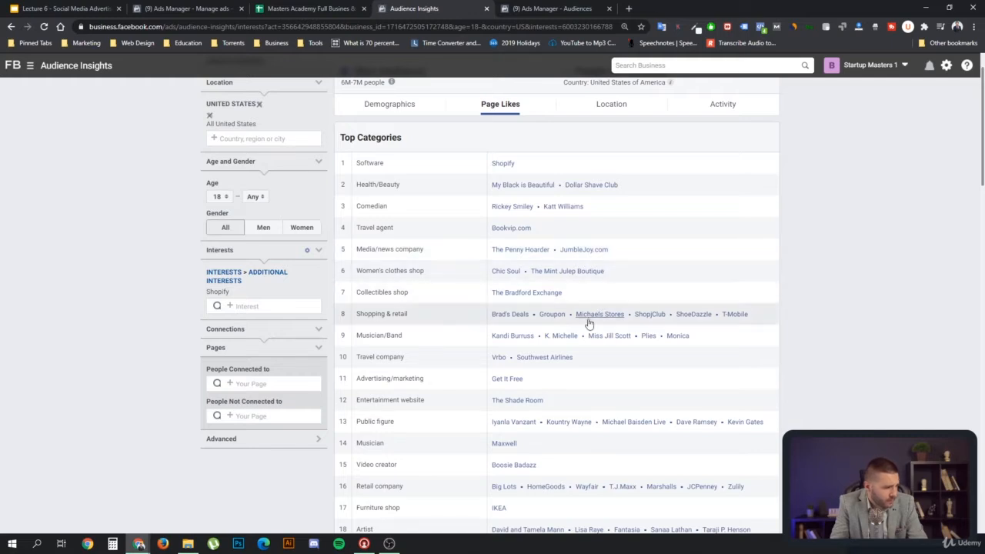
scroll(578, 354, "down", 1)
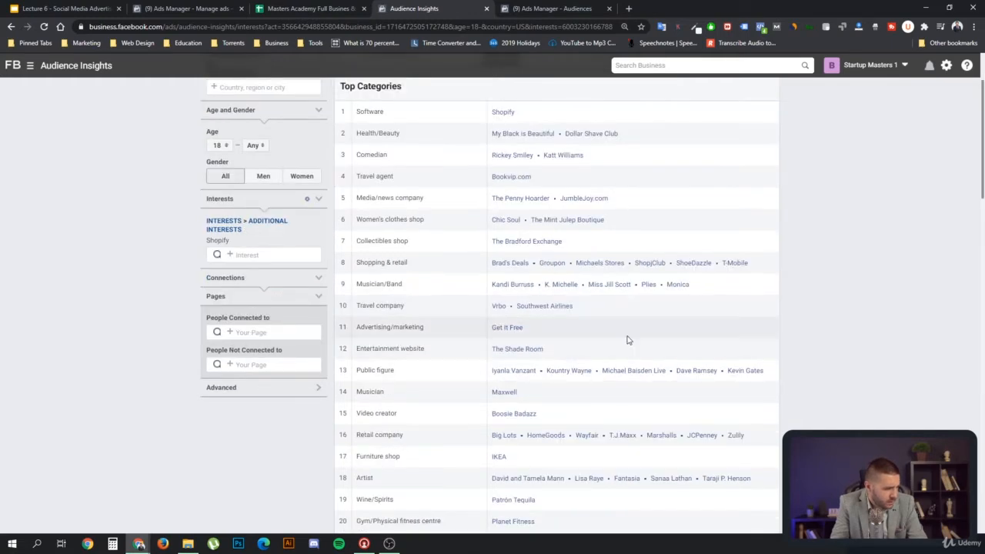
scroll(604, 356, "down", 1)
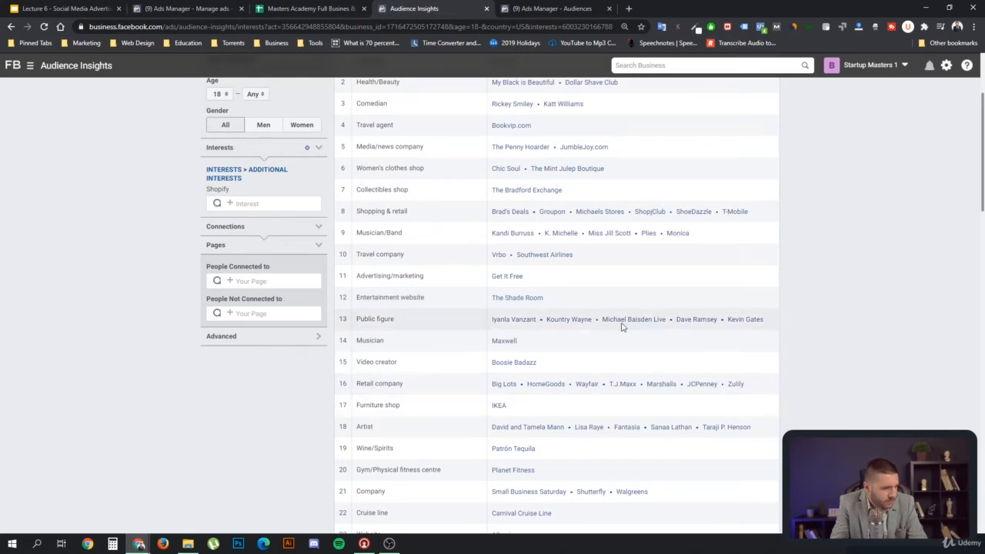
scroll(615, 320, "up", 2)
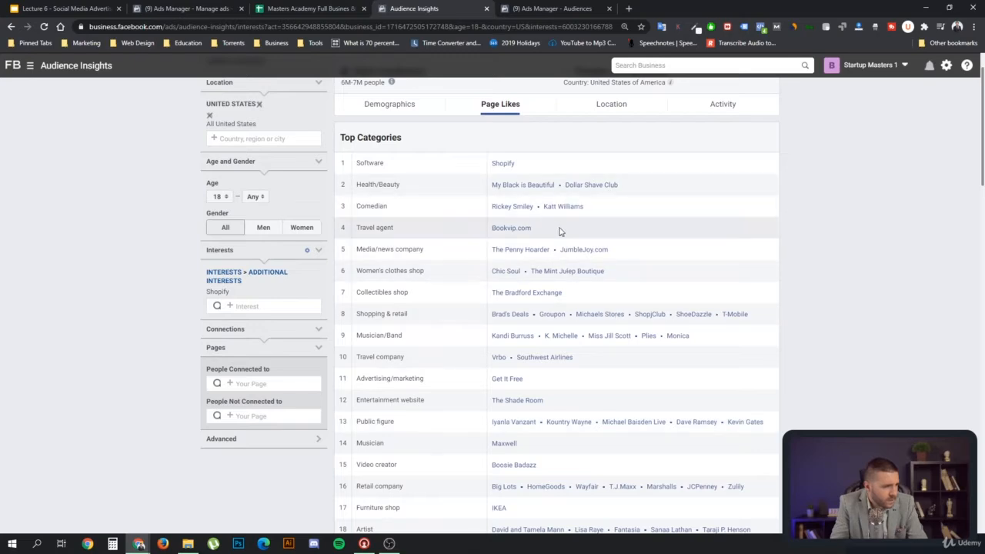
scroll(626, 288, "down", 2)
scroll(625, 300, "down", 3)
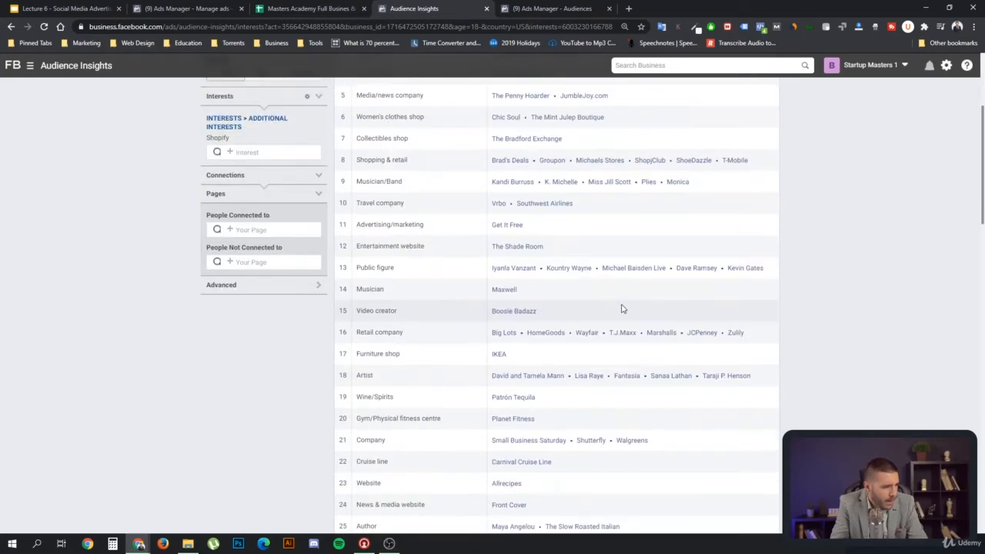
scroll(623, 312, "down", 3)
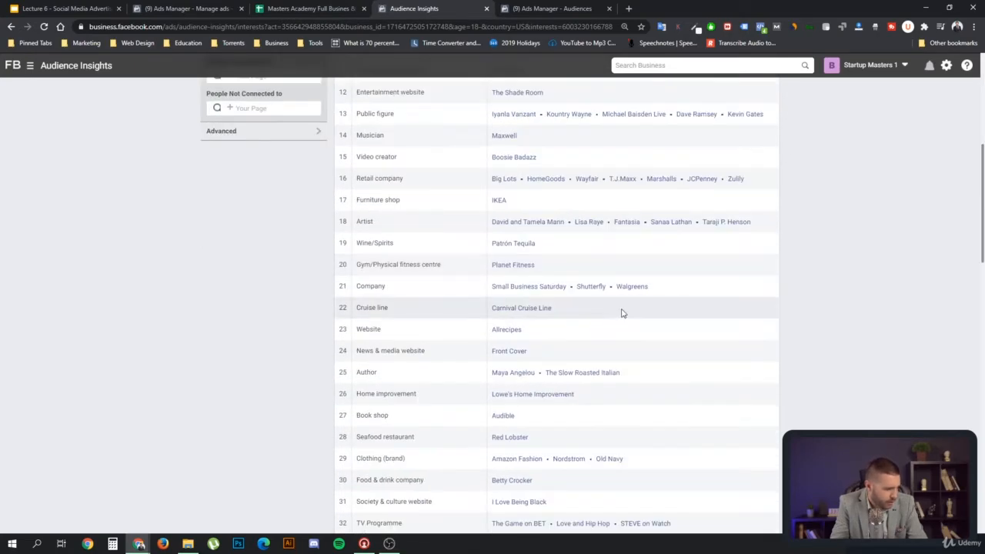
scroll(623, 314, "down", 1)
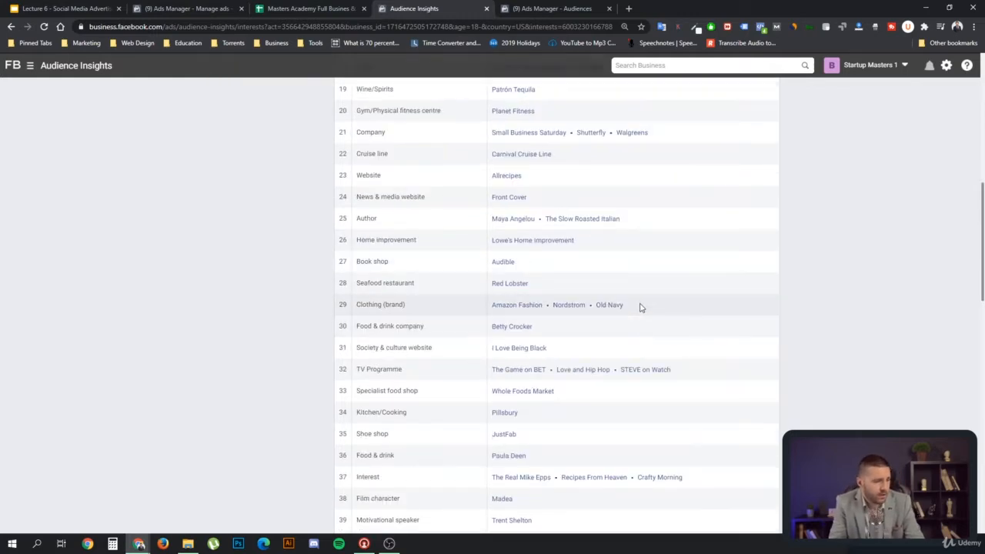
scroll(627, 299, "down", 1)
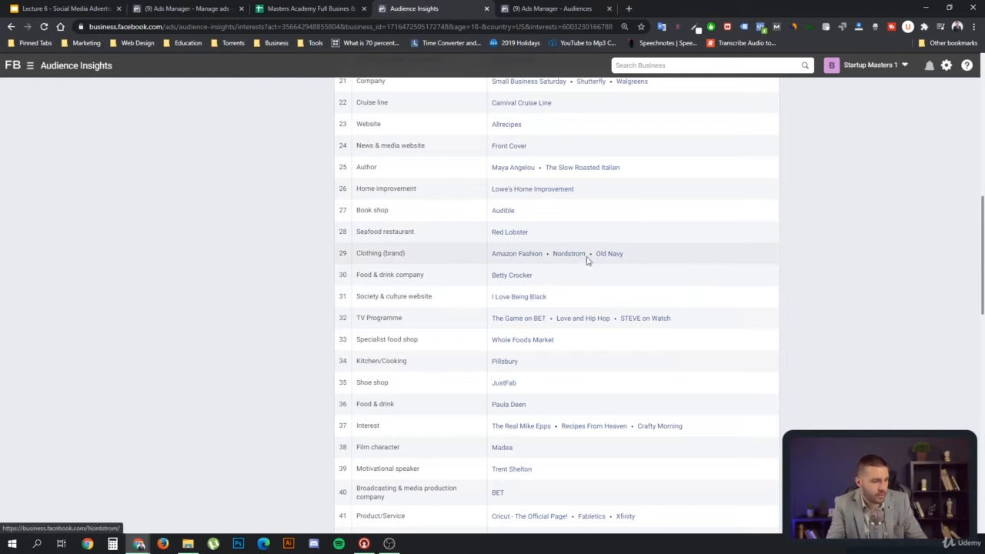
scroll(629, 306, "down", 1)
scroll(624, 359, "down", 1)
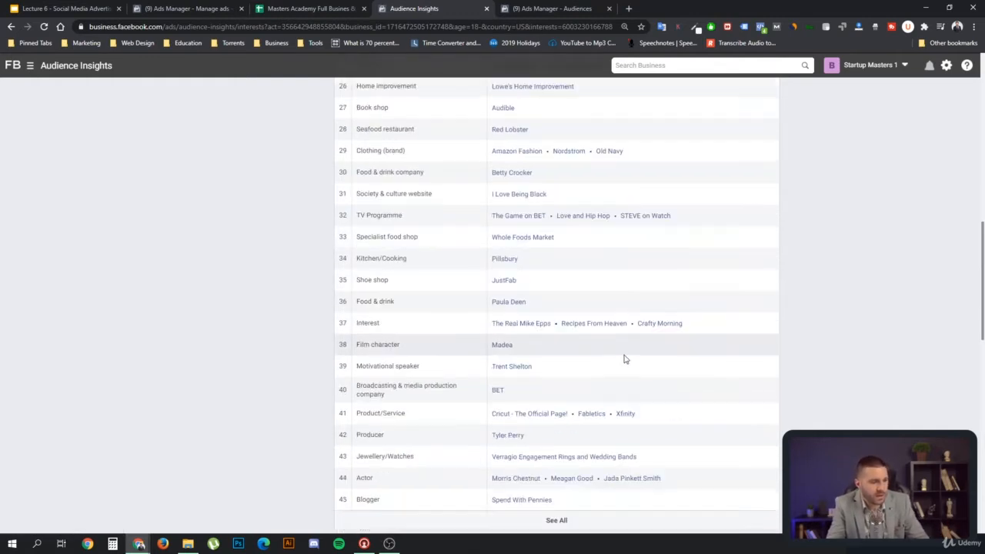
scroll(577, 339, "down", 1)
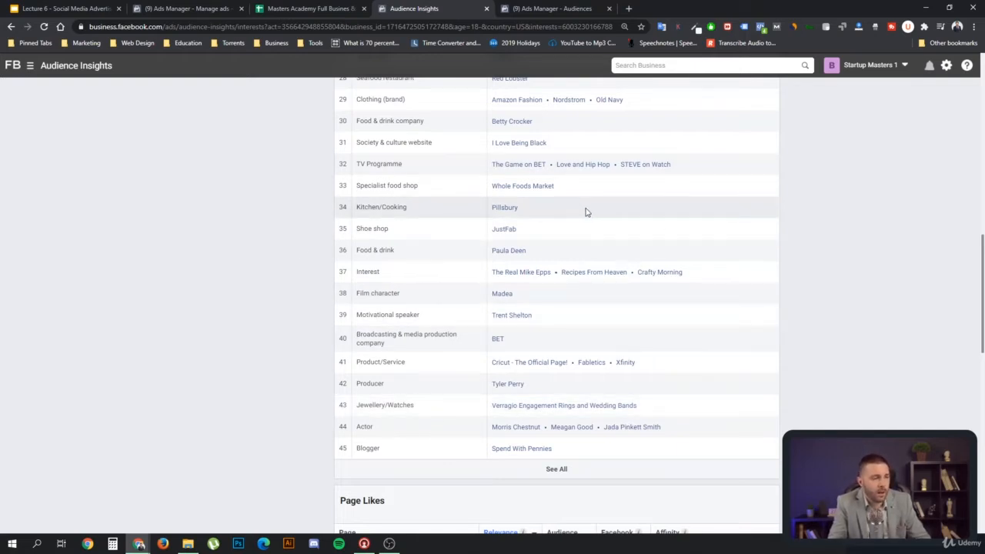
- Examine the relevance and affinity of the pages in the Shopify audience's Page Likes list, down to its end
scroll(609, 208, "down", 4)
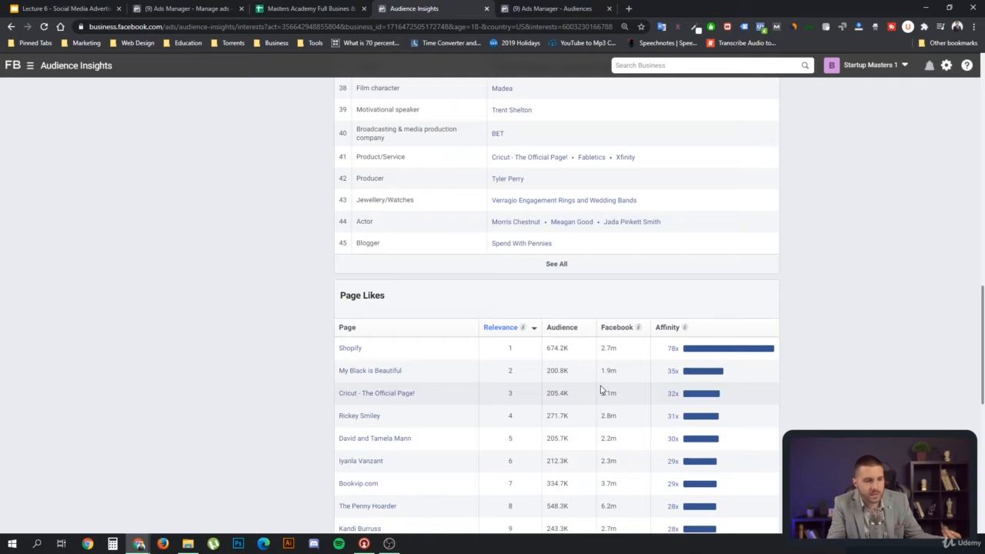
scroll(579, 402, "down", 2)
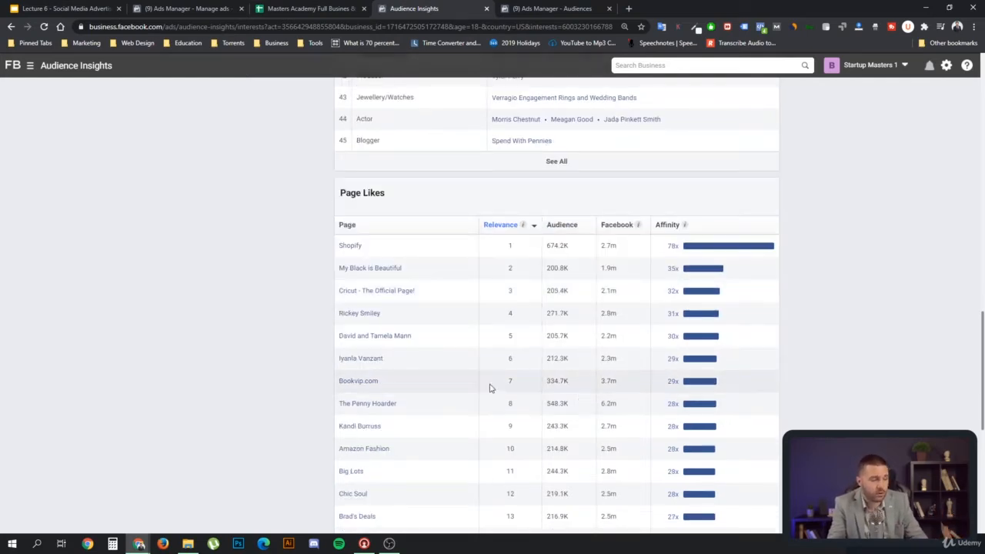
scroll(483, 320, "down", 2)
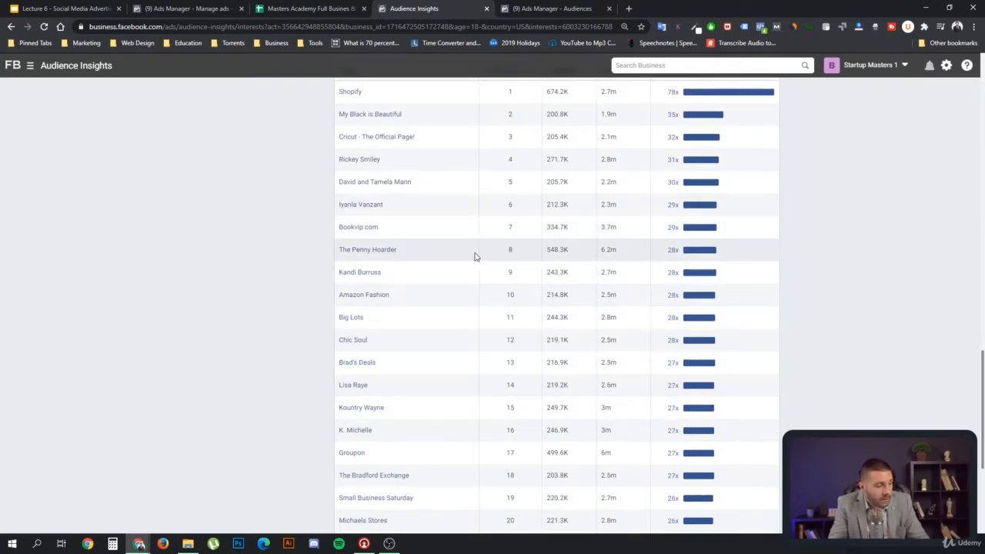
scroll(475, 256, "down", 3)
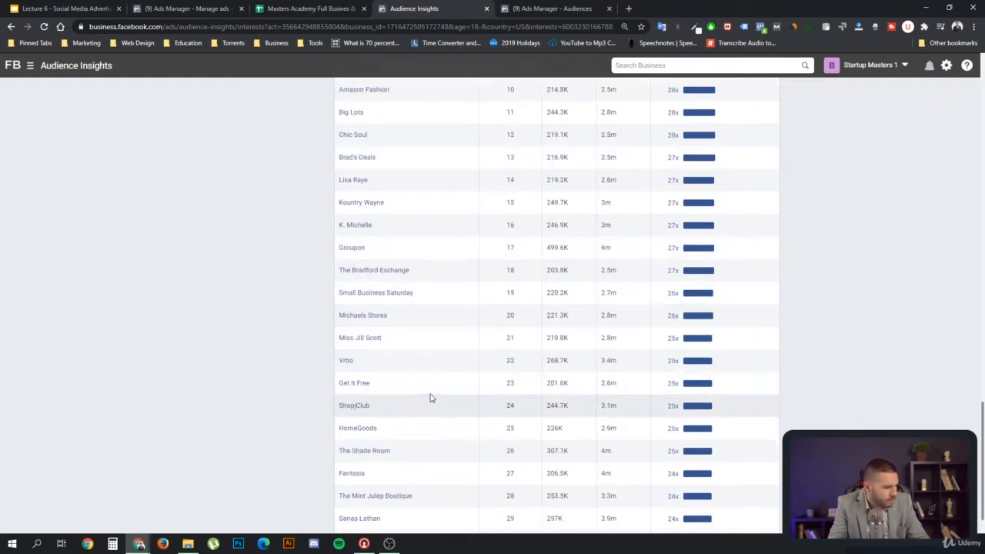
scroll(438, 390, "down", 1)
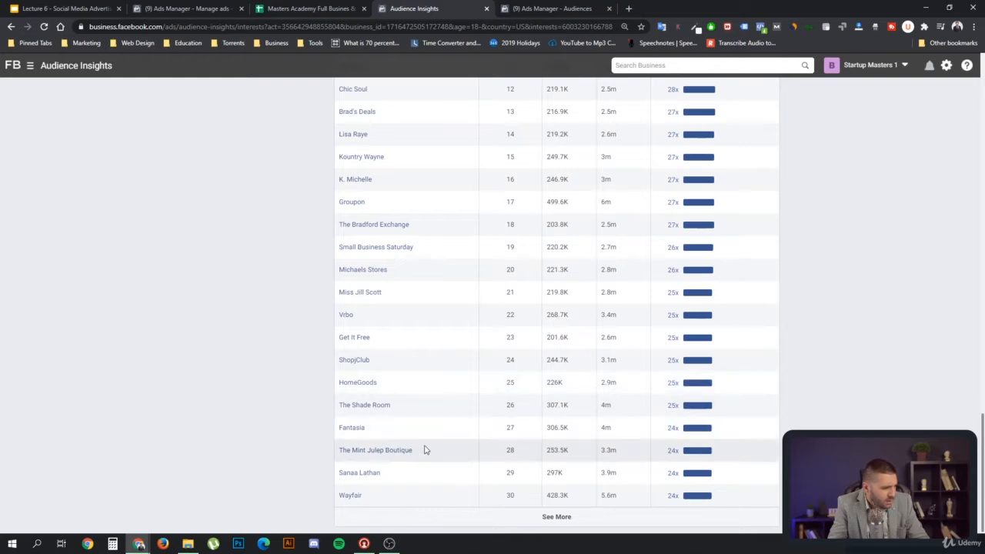
- Remove the Shopify interest from the audience
scroll(470, 387, "up", 3)
scroll(471, 386, "up", 15)
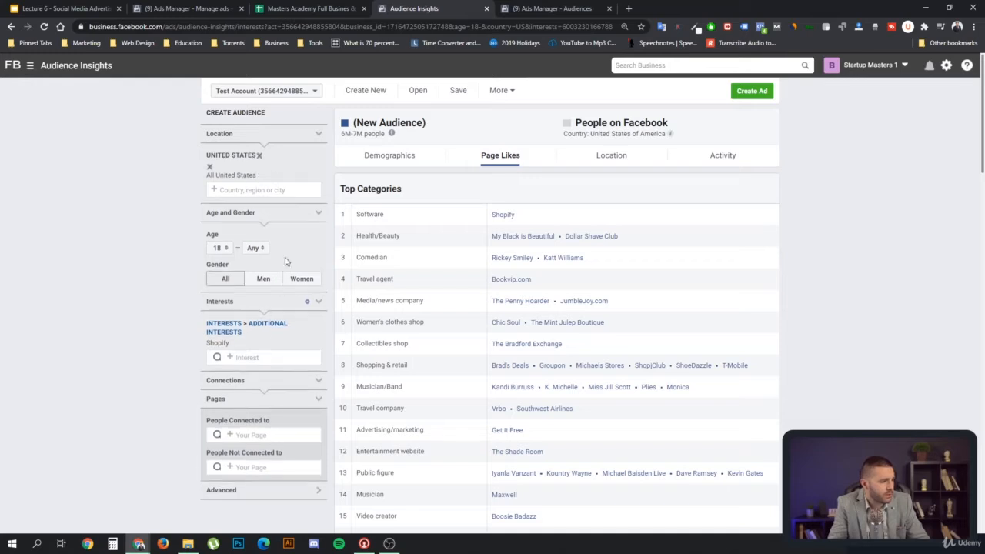
left_click(319, 326)
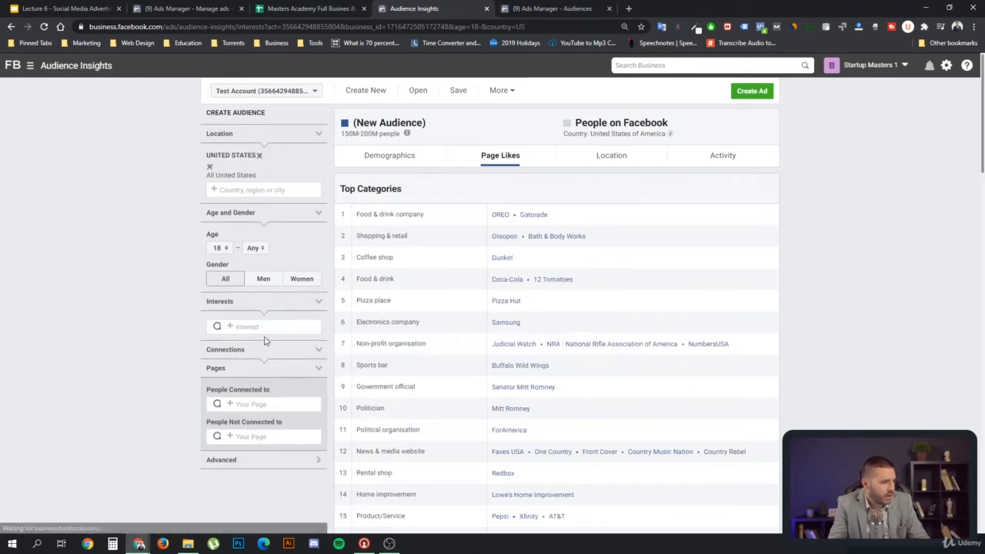
- Search the interests for "facebook for" and add the Facebook for Business entry under Employers to the audience
left_click(260, 326)
type("face")
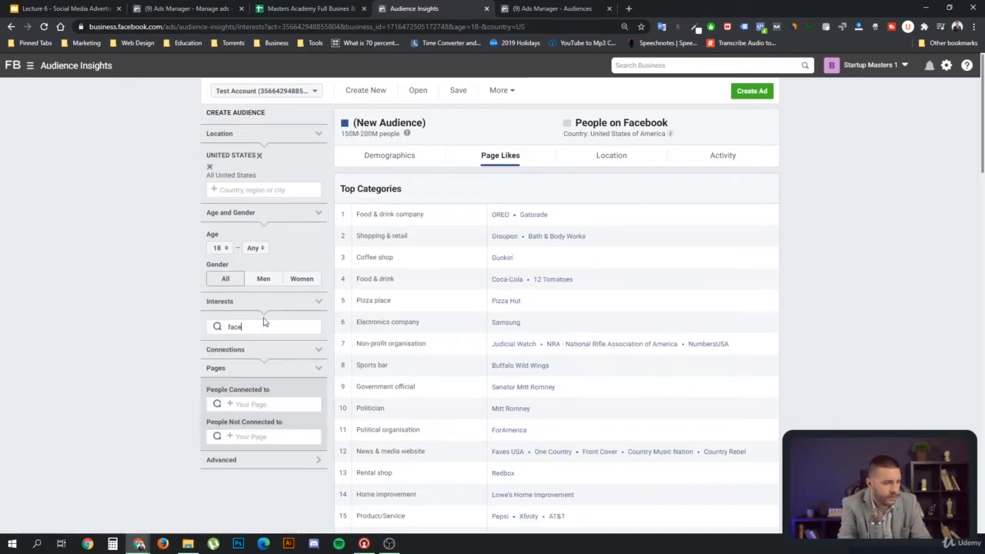
type("book fo")
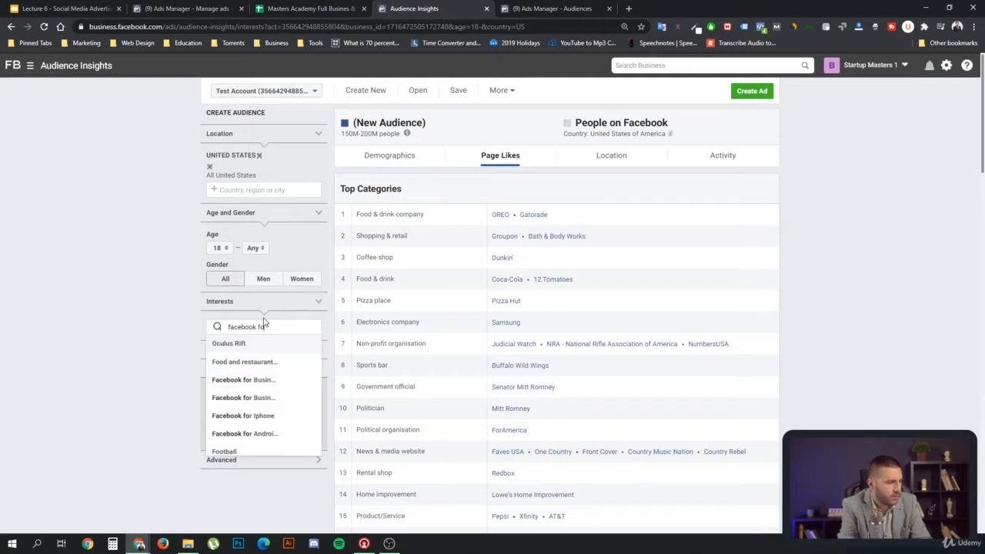
type("r")
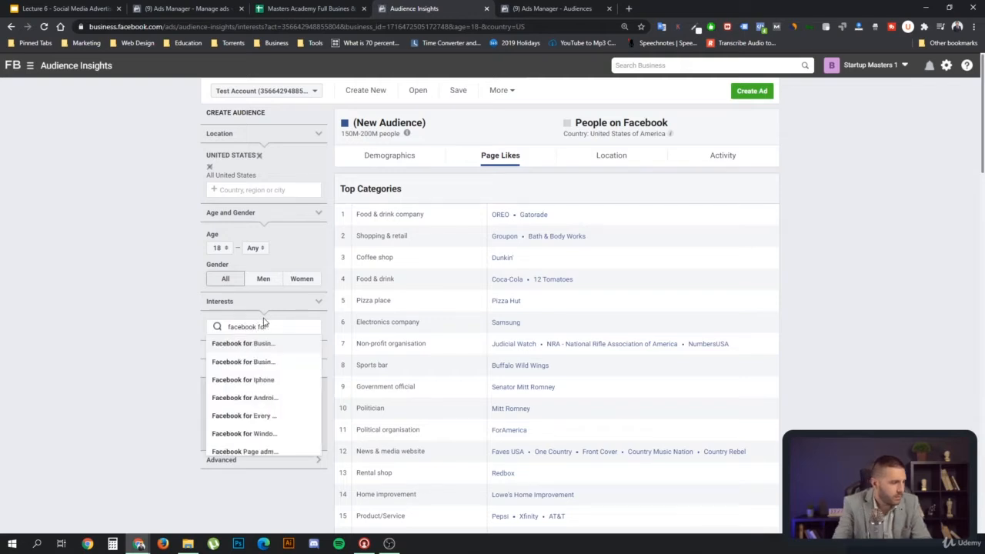
left_click(261, 345)
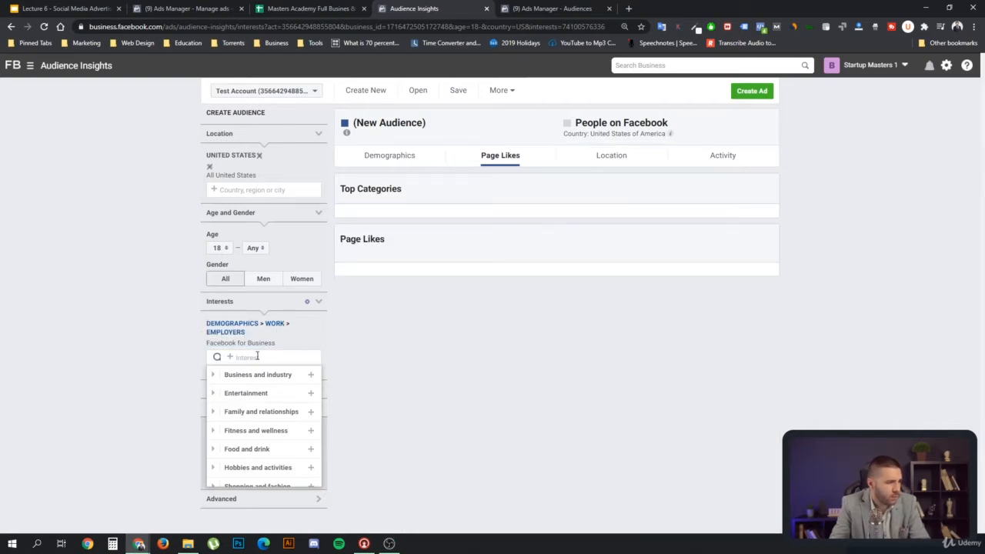
- Search the interests for "facebook for business" and add the Facebook for Business entry under Additional Interests to the audience
type("facebook")
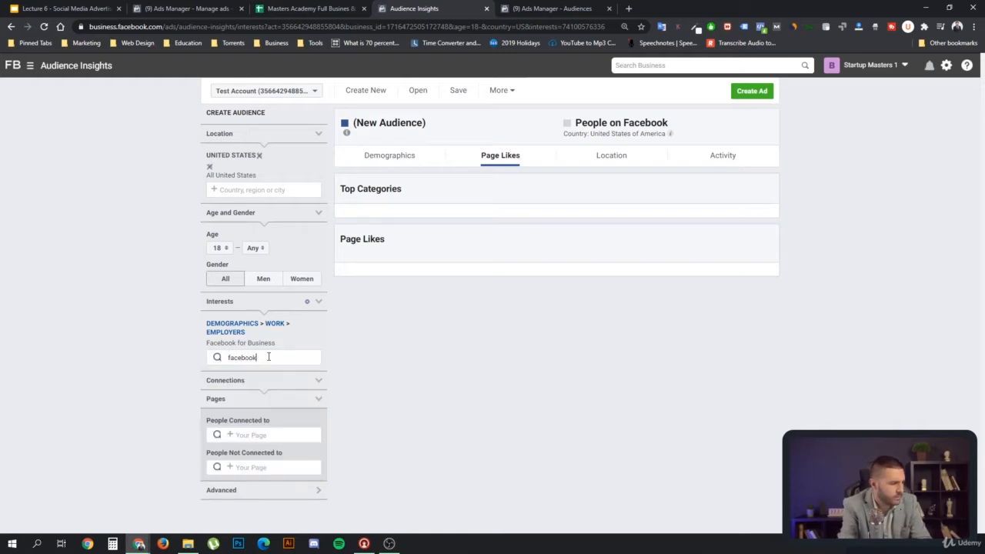
type(" for busine")
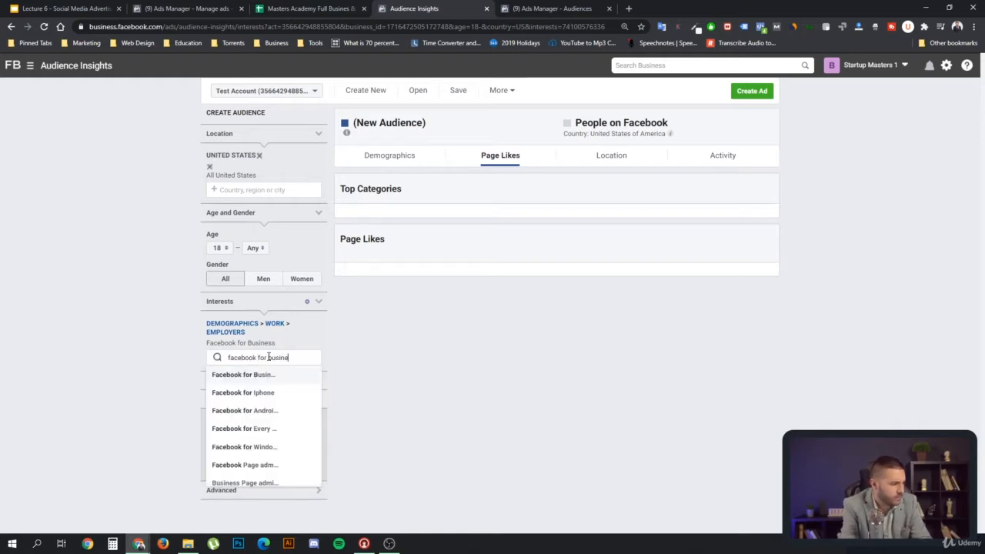
type("ss")
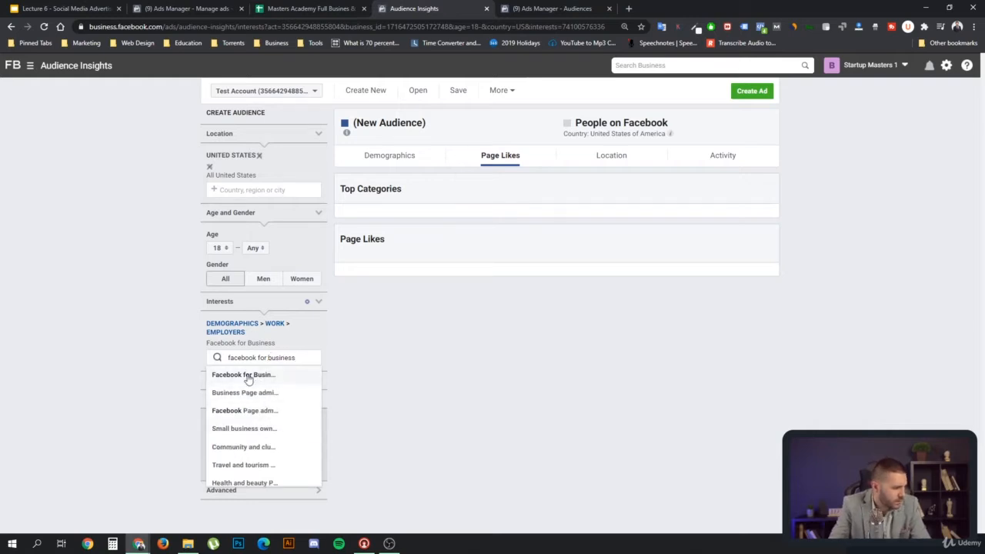
scroll(254, 381, "down", 2)
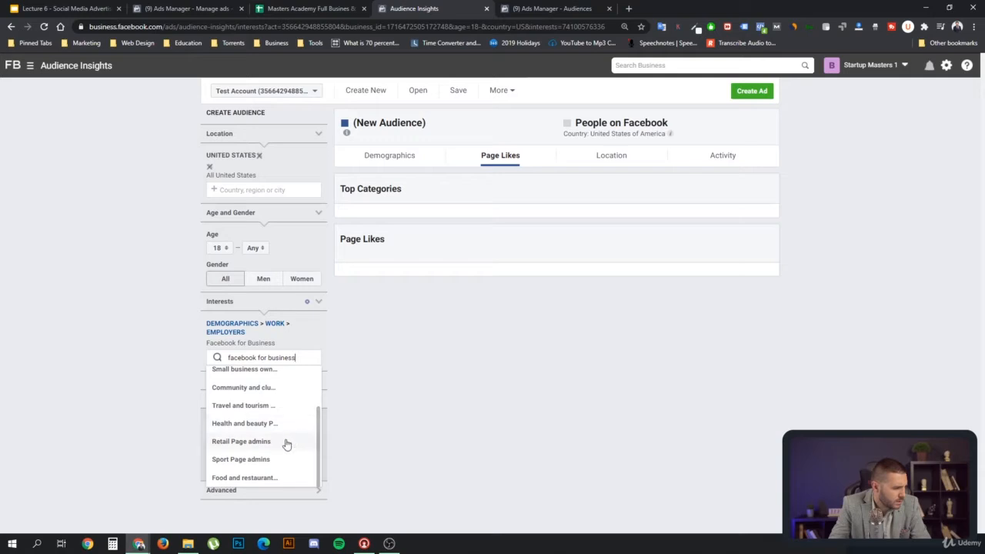
scroll(283, 450, "up", 3)
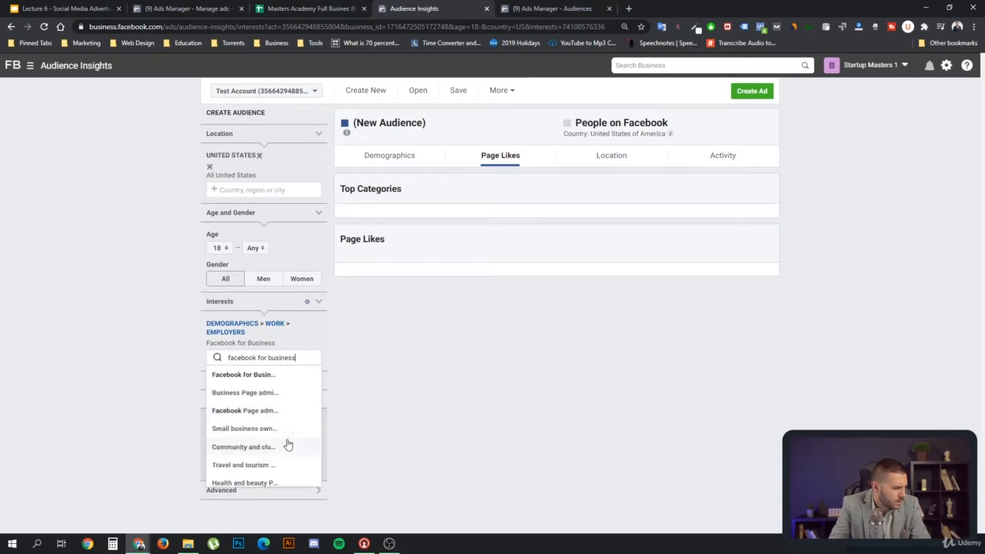
left_click(251, 375)
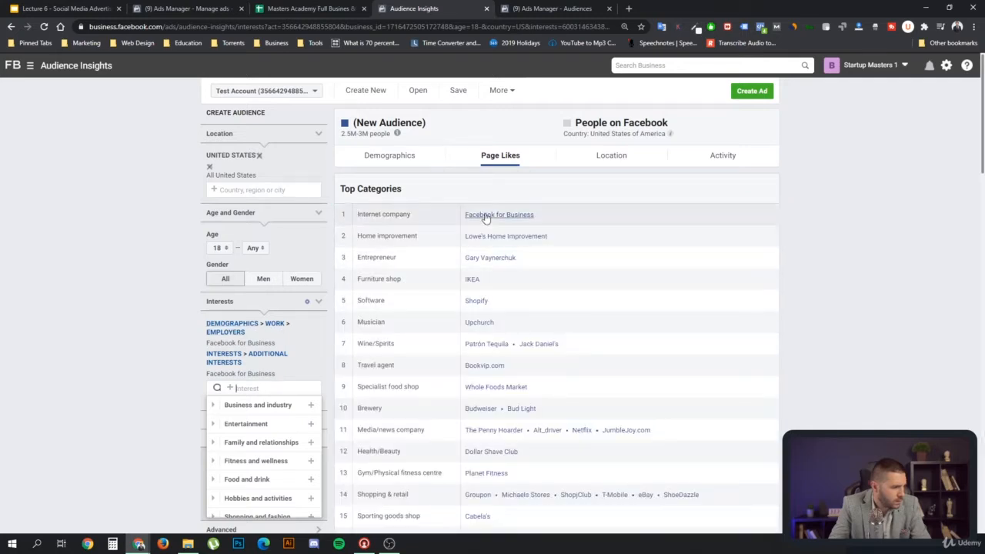
- Check the Facebook for Business page from Top Categories, then return to Audience Insights and remove the Employers entry from the audience
left_click(493, 215)
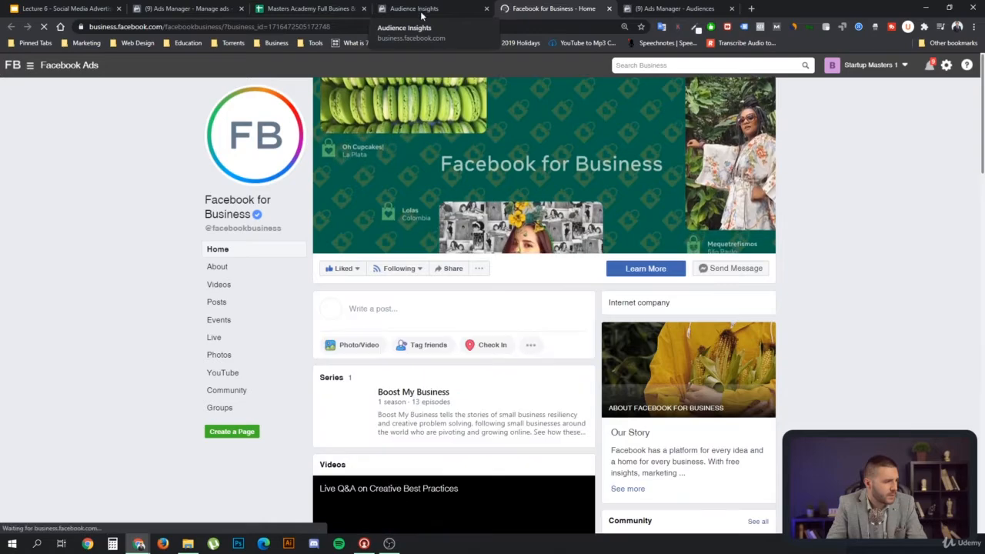
left_click(392, 10)
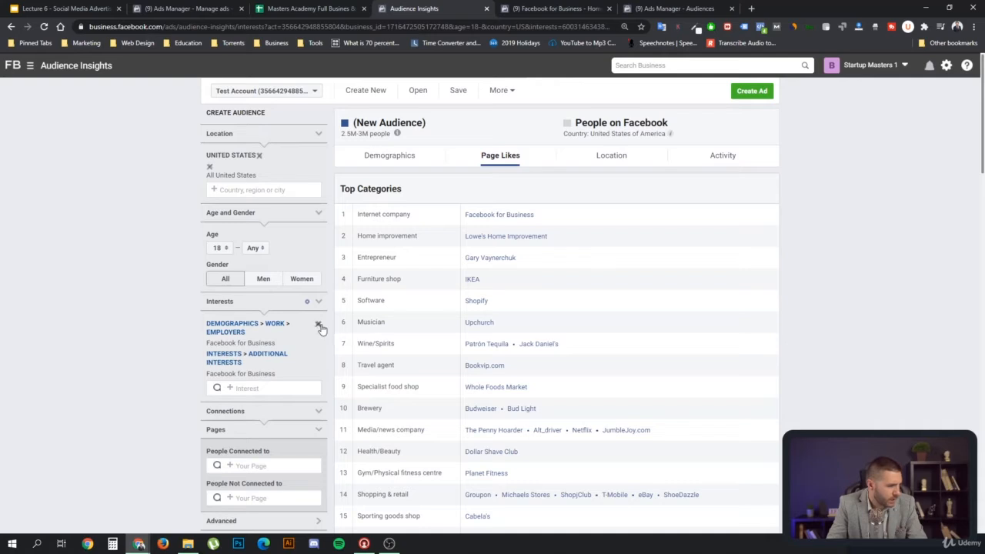
left_click(318, 324)
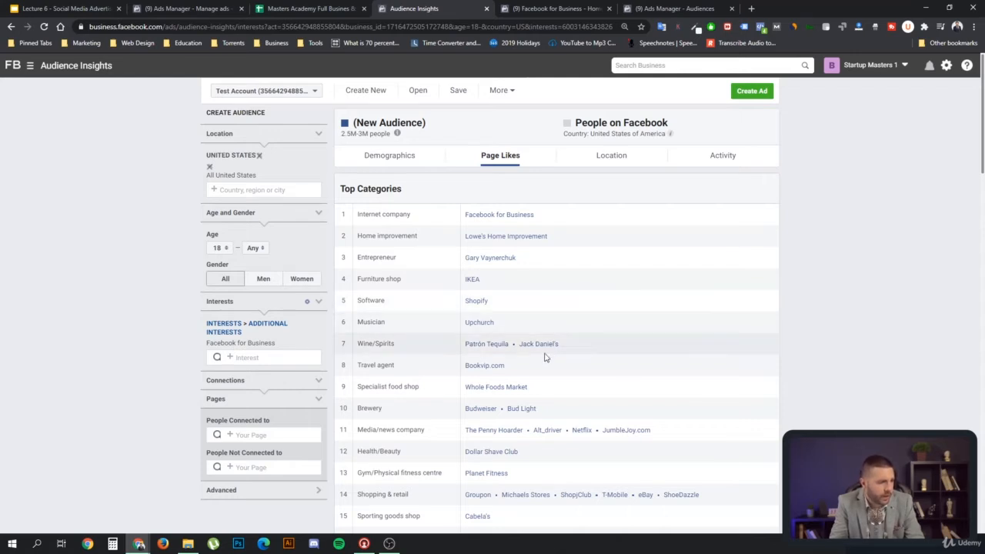
- Look through all Top Categories of the Facebook for Business audience for brands, media and public figures related to business
scroll(593, 369, "down", 1)
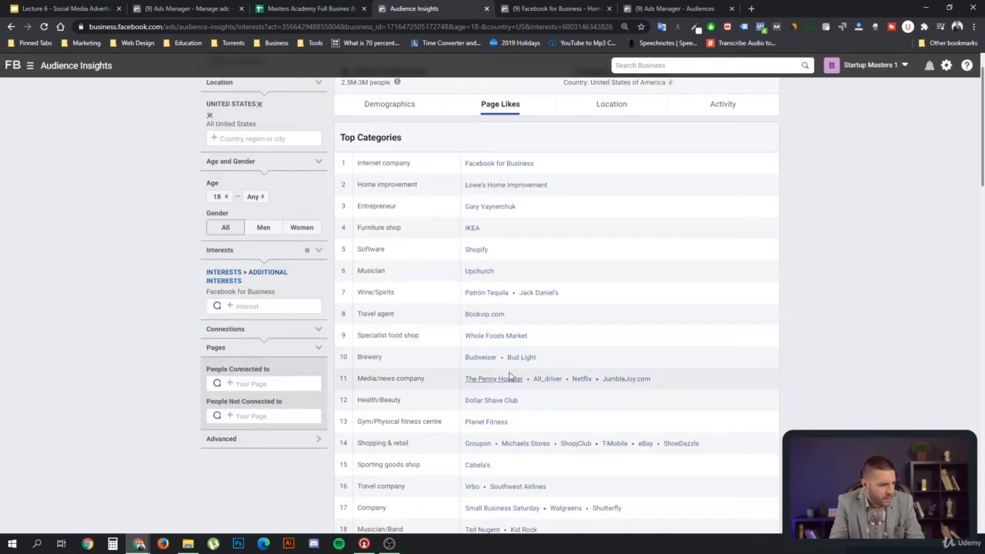
scroll(581, 394, "down", 1)
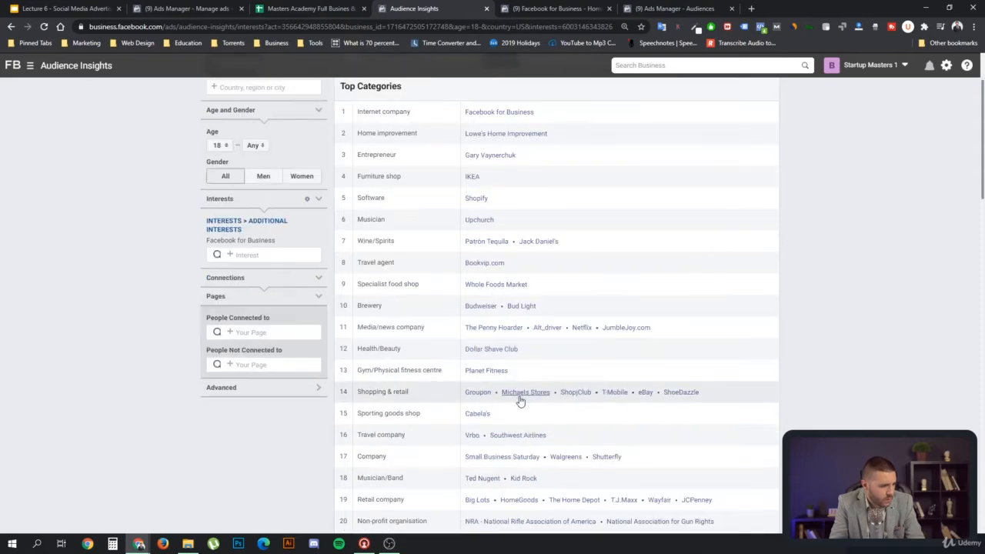
scroll(539, 404, "down", 1)
scroll(606, 420, "down", 1)
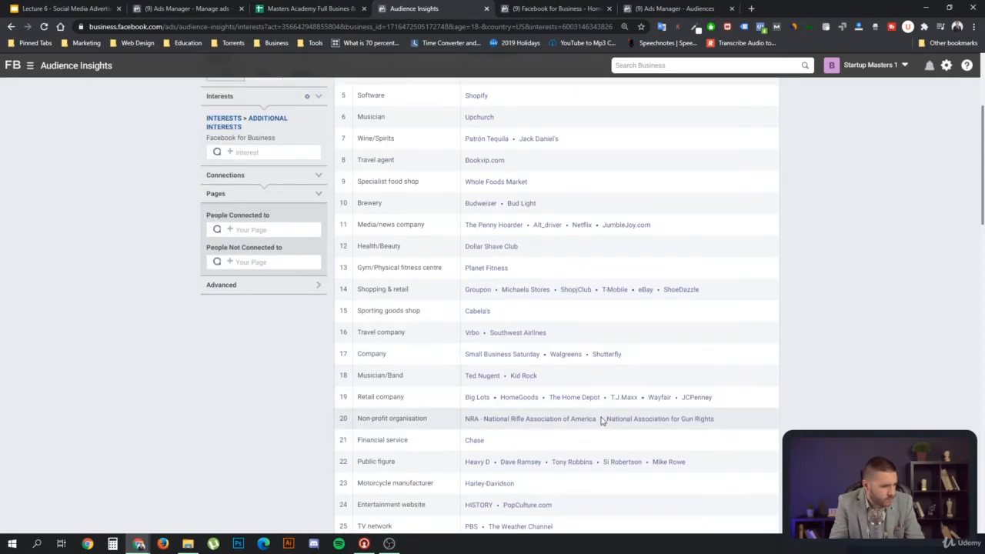
scroll(528, 406, "down", 3)
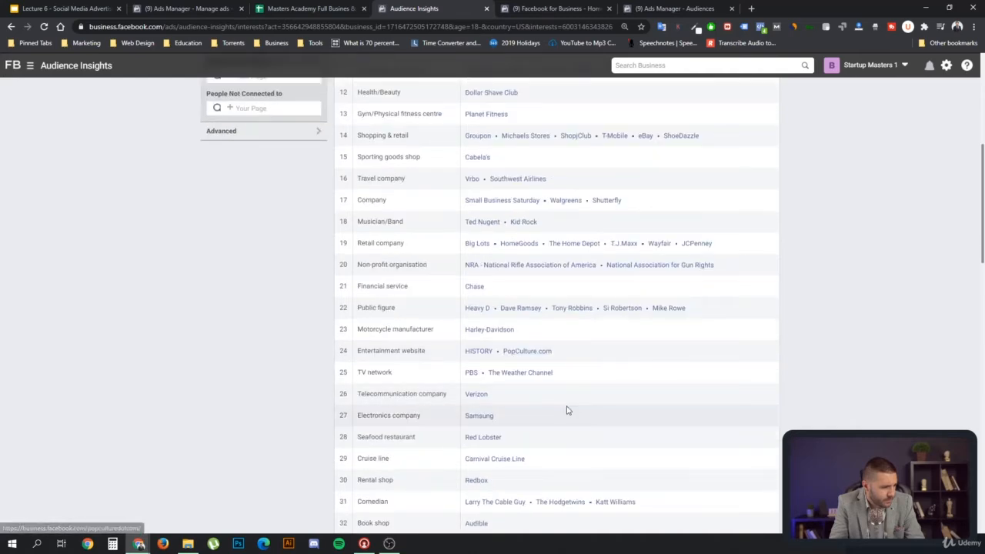
scroll(550, 409, "down", 2)
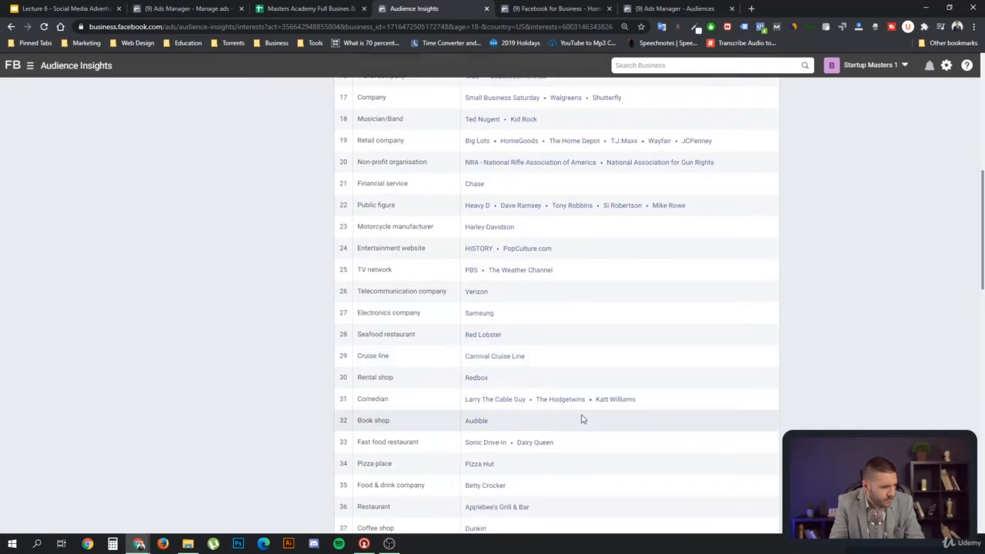
scroll(581, 417, "down", 1)
scroll(578, 420, "down", 3)
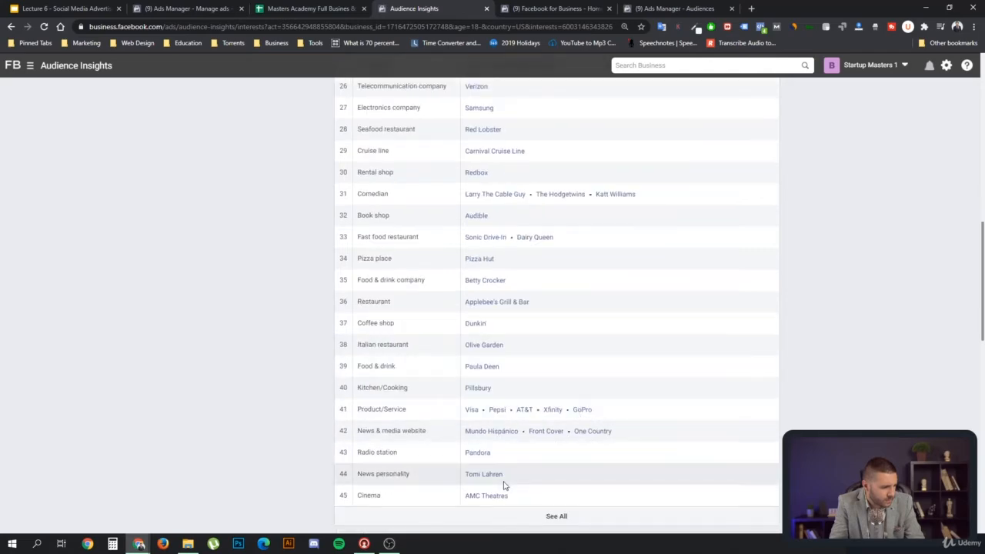
- Collapse the Top Categories list and open the Small Business Saturday page from Page Likes in a separate tab
left_click(564, 517)
scroll(584, 462, "down", 8)
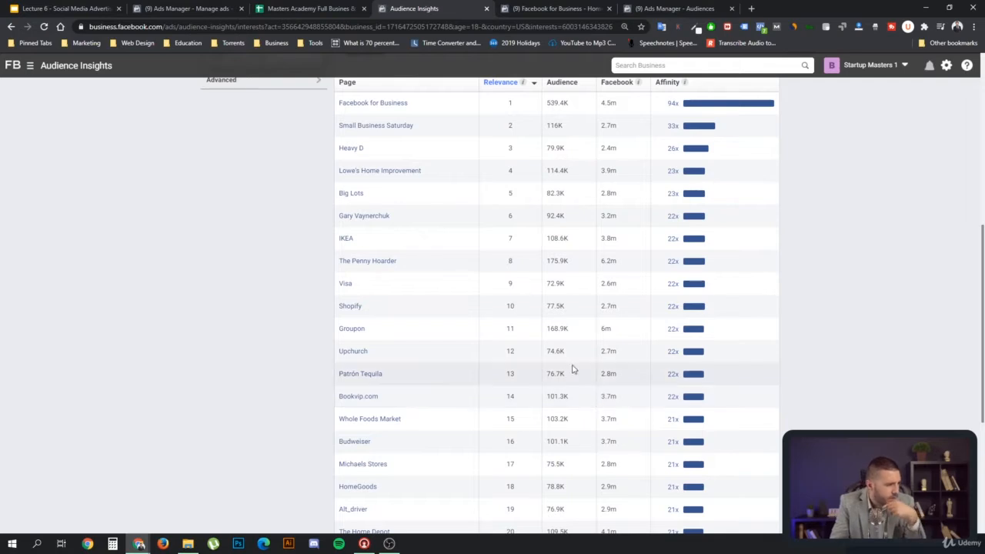
scroll(584, 331, "up", 2)
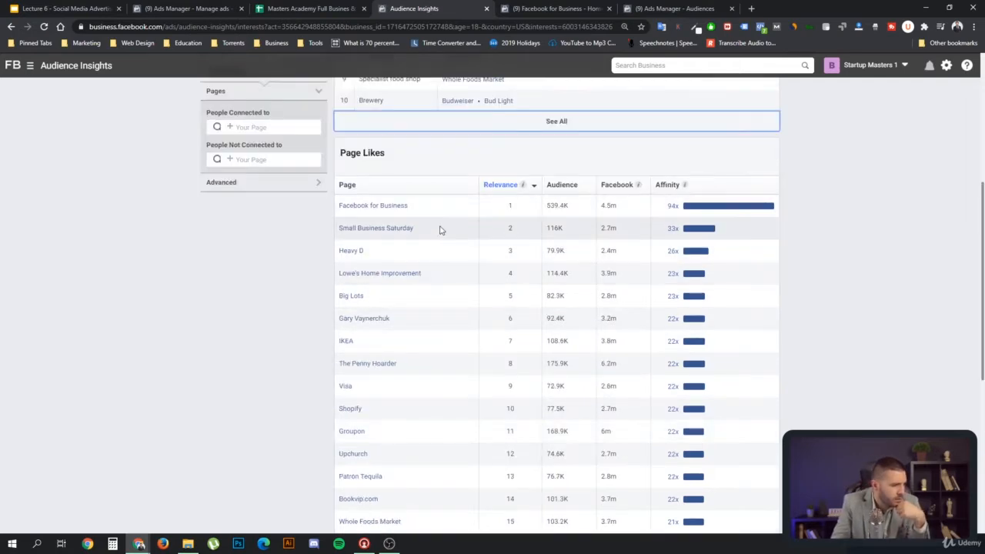
mouse_move(392, 236)
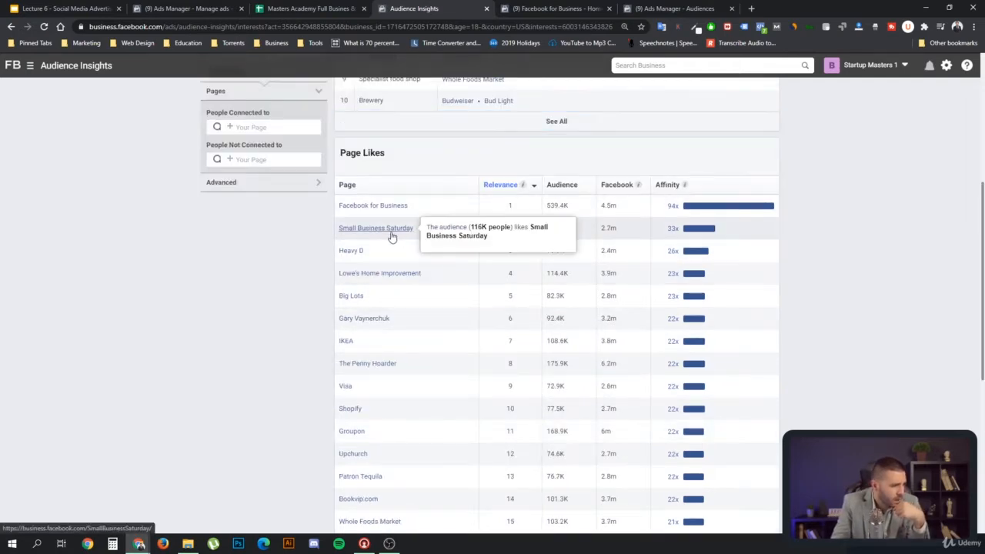
middle_click(391, 237)
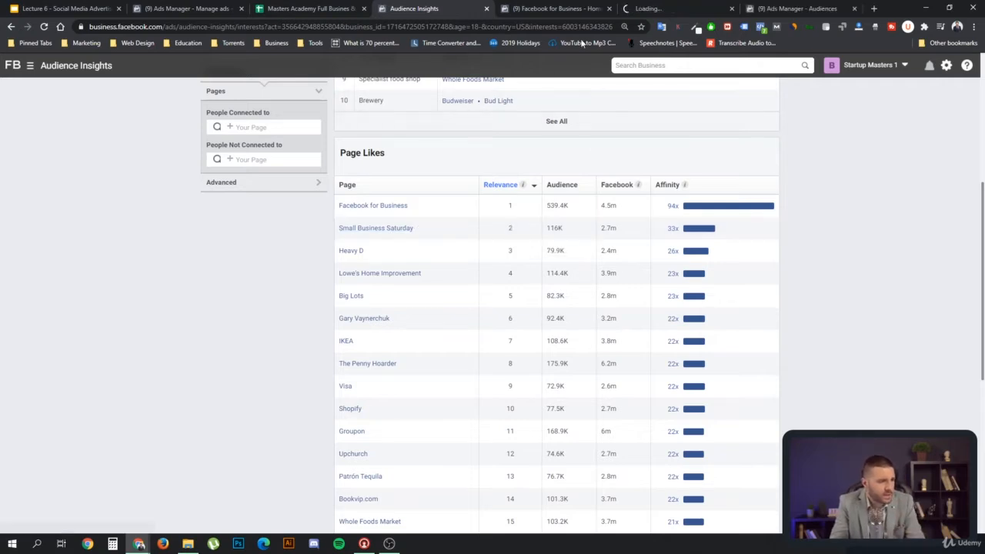
left_click(632, 9)
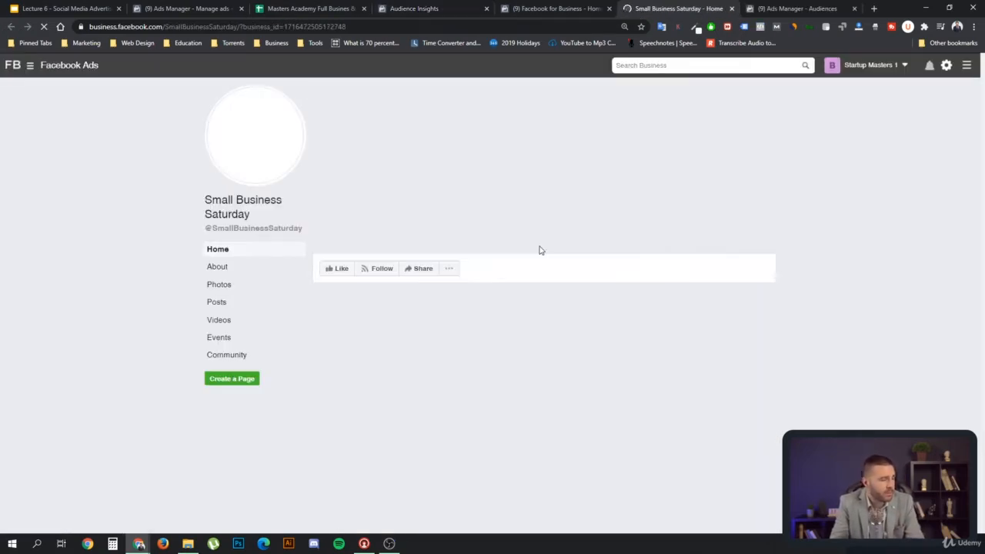
- Look through the photos, posts and videos on the Small Business Saturday page to judge its relevance
scroll(504, 312, "down", 1)
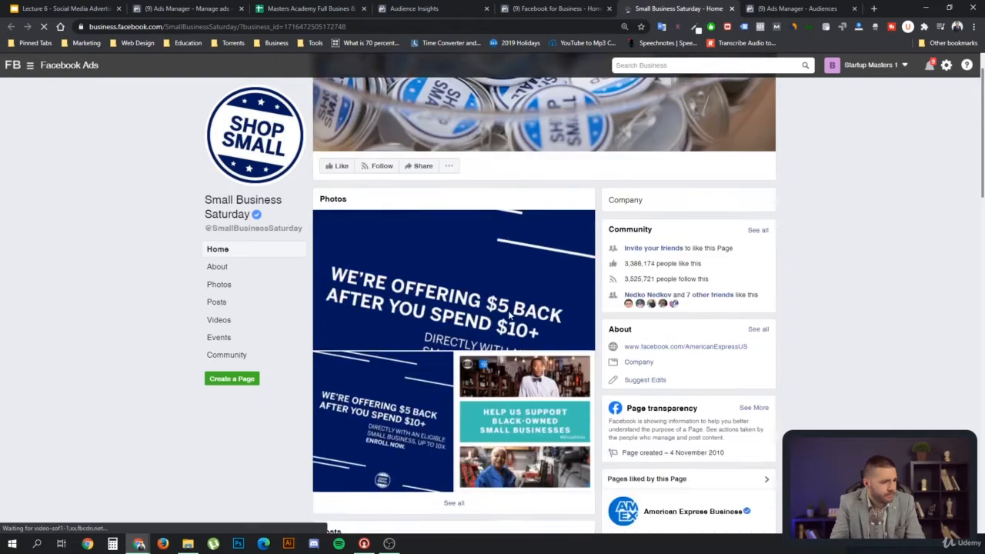
scroll(509, 315, "down", 1)
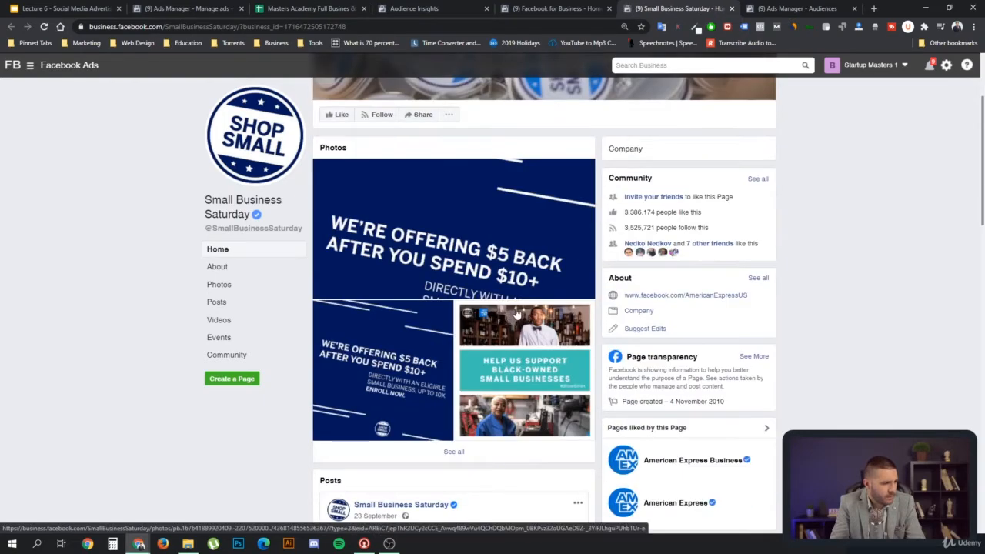
scroll(515, 341, "down", 2)
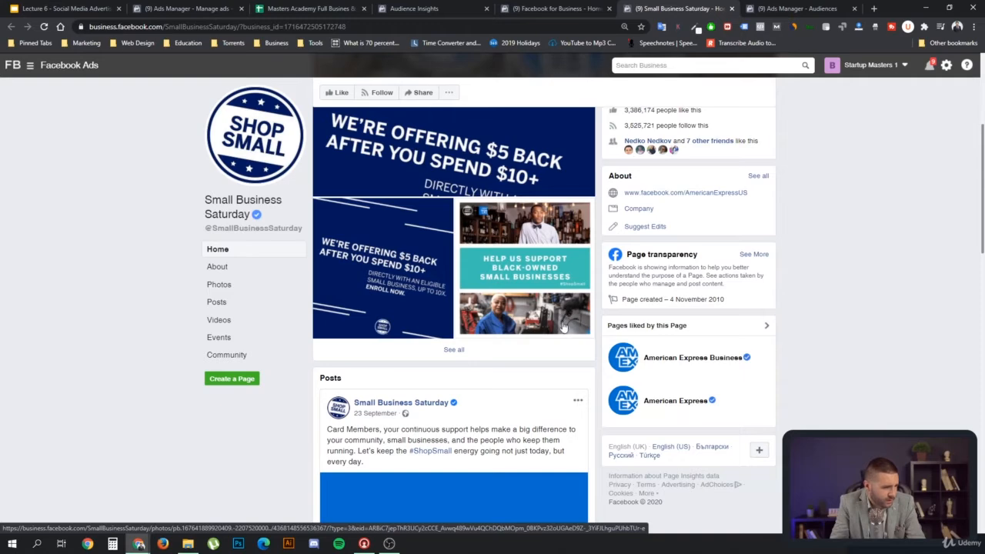
scroll(562, 327, "down", 2)
scroll(551, 325, "down", 3)
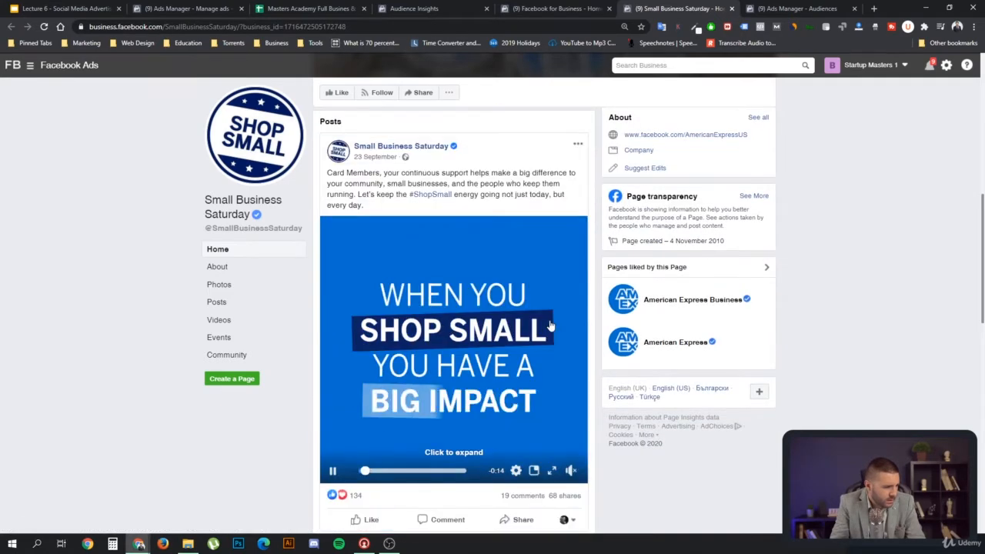
scroll(551, 326, "down", 5)
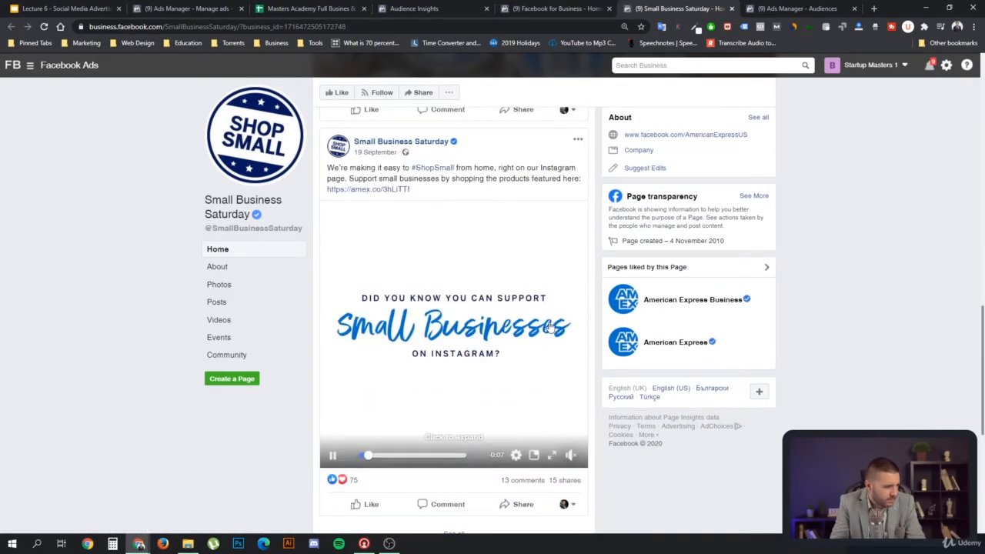
scroll(549, 327, "down", 4)
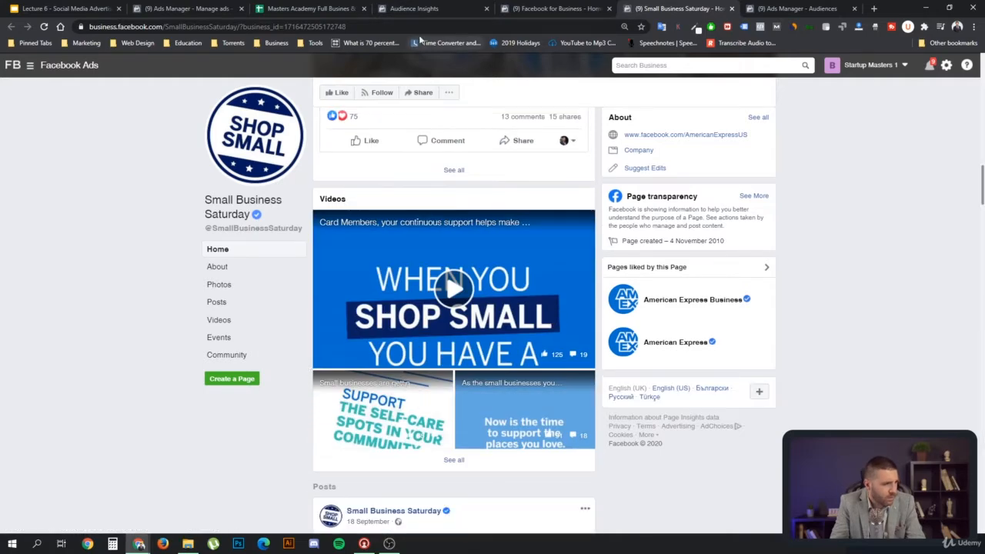
- Return to Audience Insights and look through the Page Likes of the Facebook for Business audience for relevant business pages
left_click(410, 11)
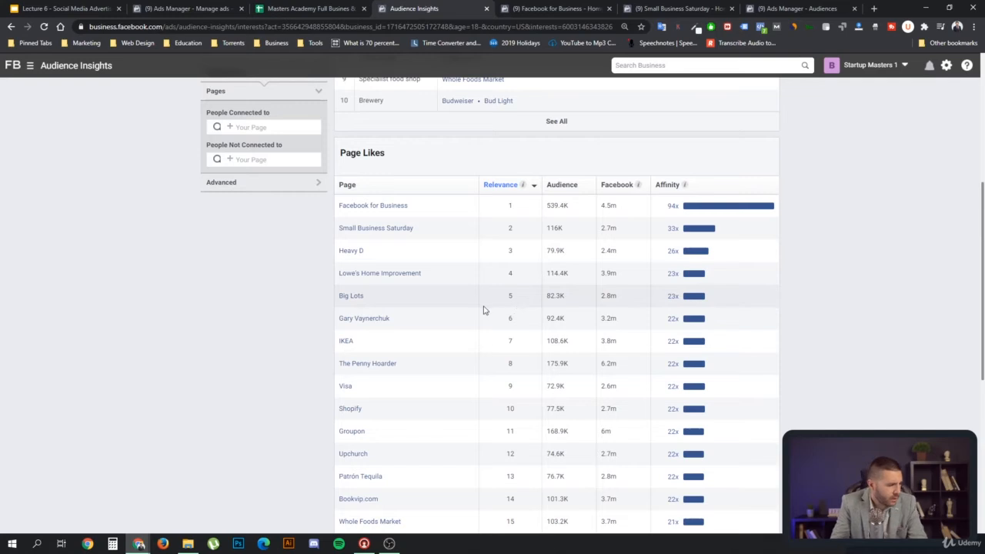
scroll(444, 296, "down", 1)
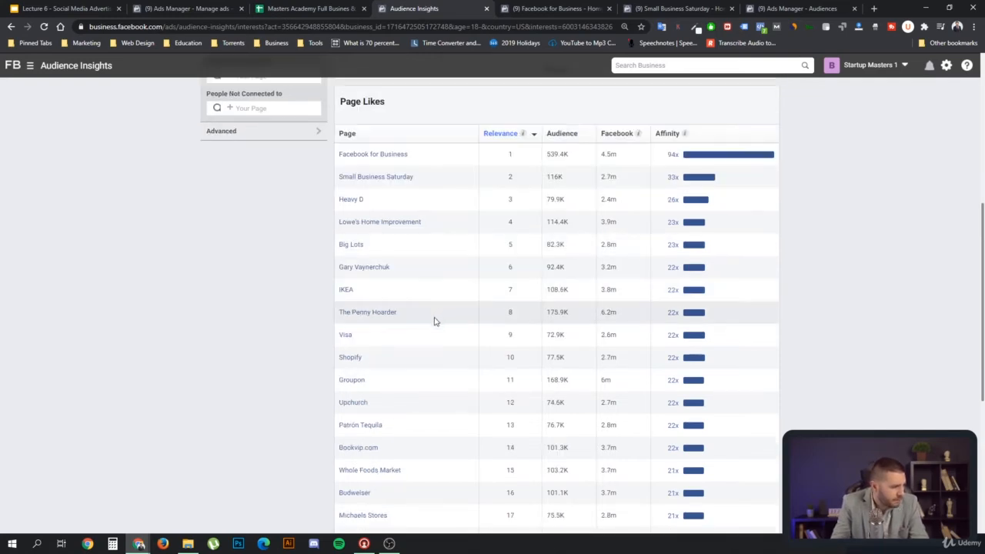
scroll(433, 324, "down", 1)
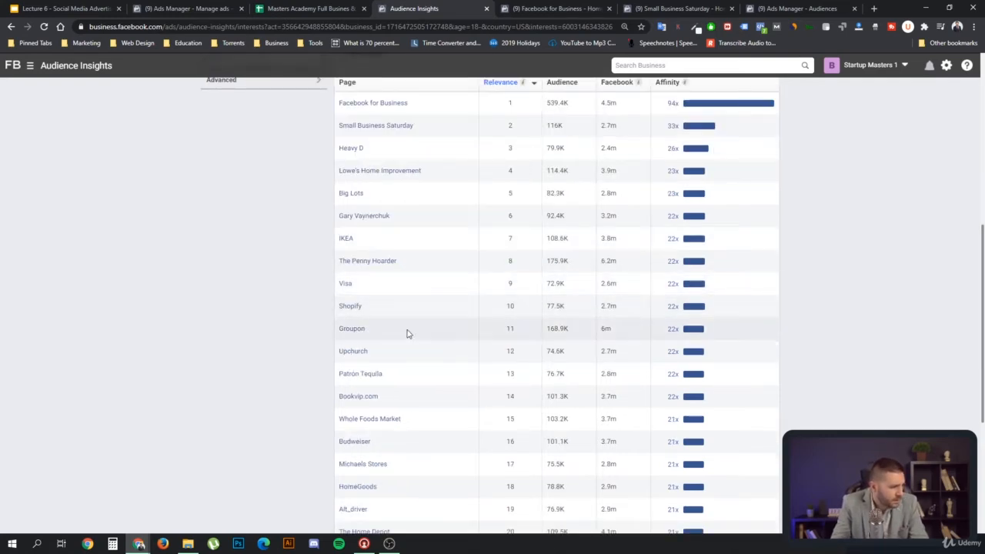
scroll(418, 380, "down", 1)
scroll(418, 379, "down", 2)
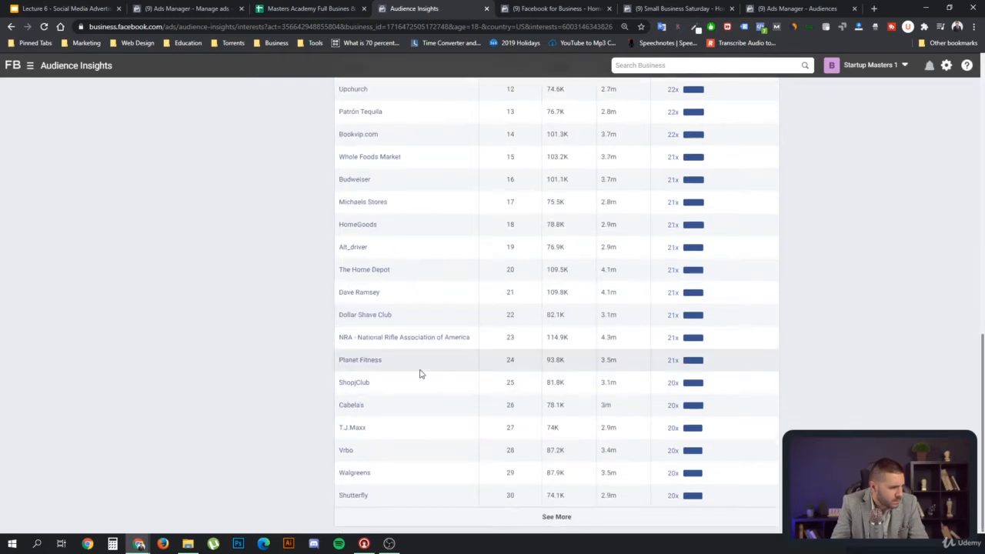
scroll(419, 374, "up", 8)
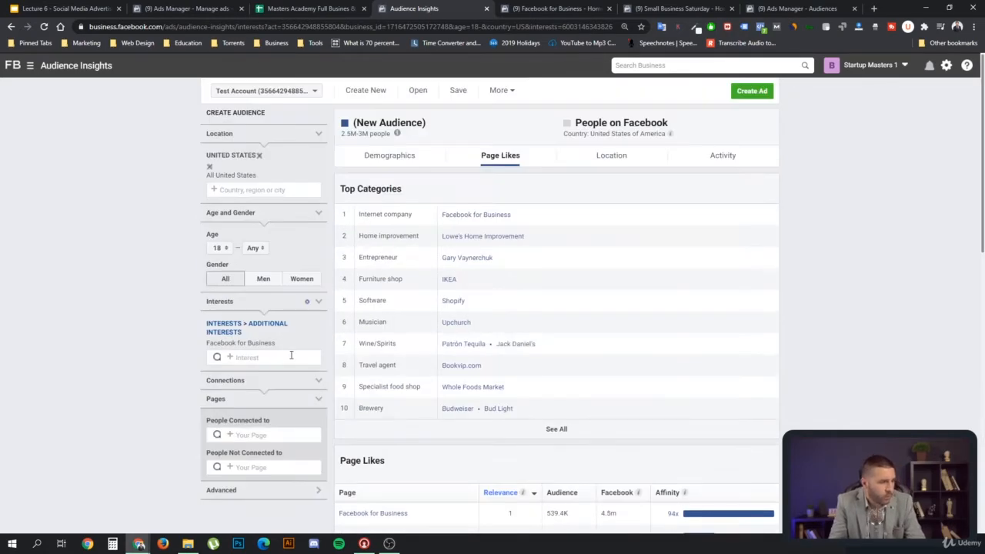
- Remove the Facebook for Business interest from the audience and check the spreadsheet's Competitors row for another interest to research
left_click(317, 328)
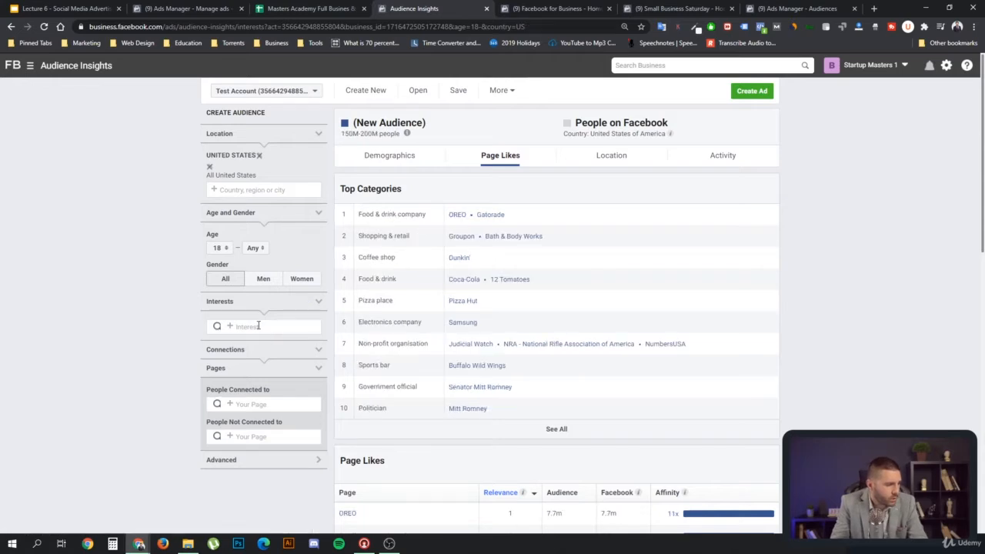
left_click(257, 325)
left_click(307, 8)
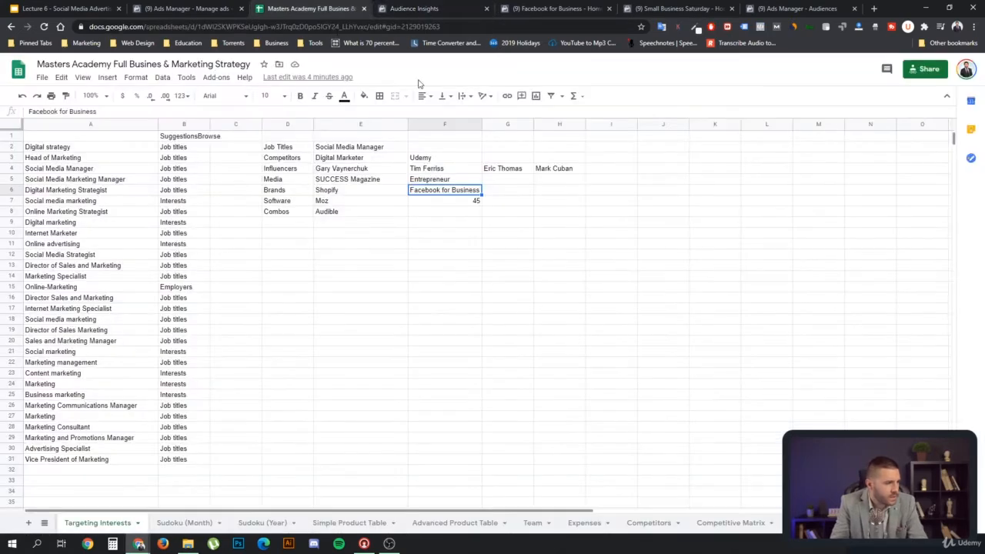
left_click(371, 161)
left_click(431, 158)
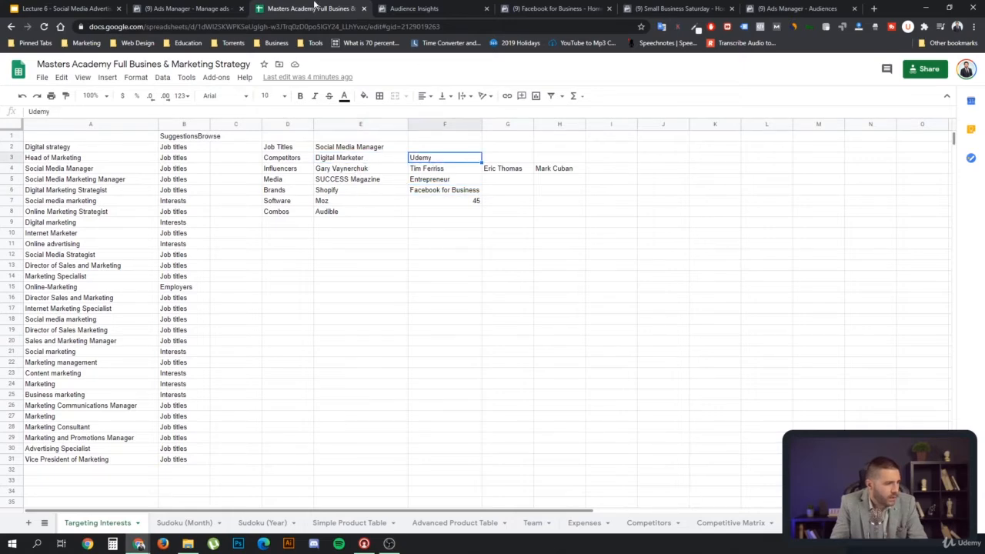
left_click(183, 7)
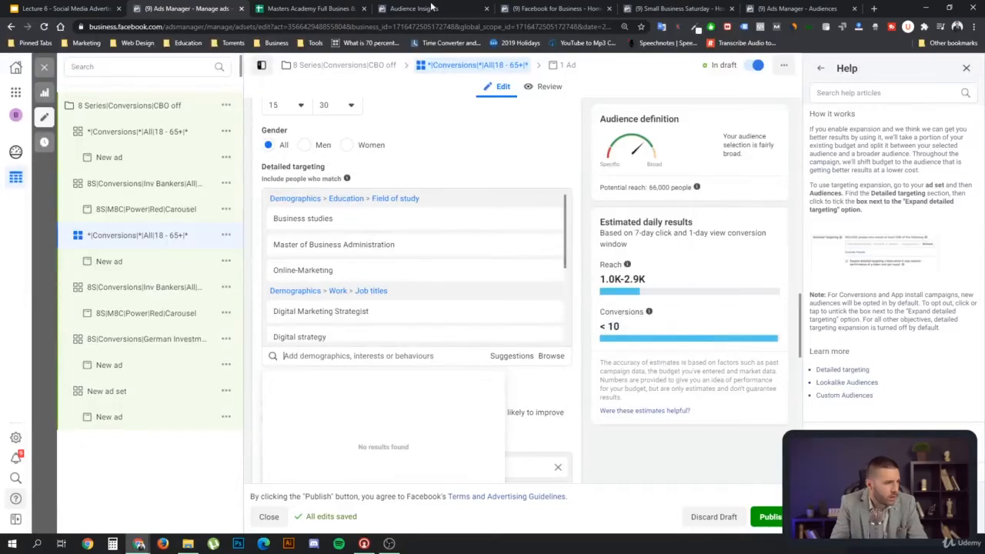
left_click(432, 7)
type("udemy")
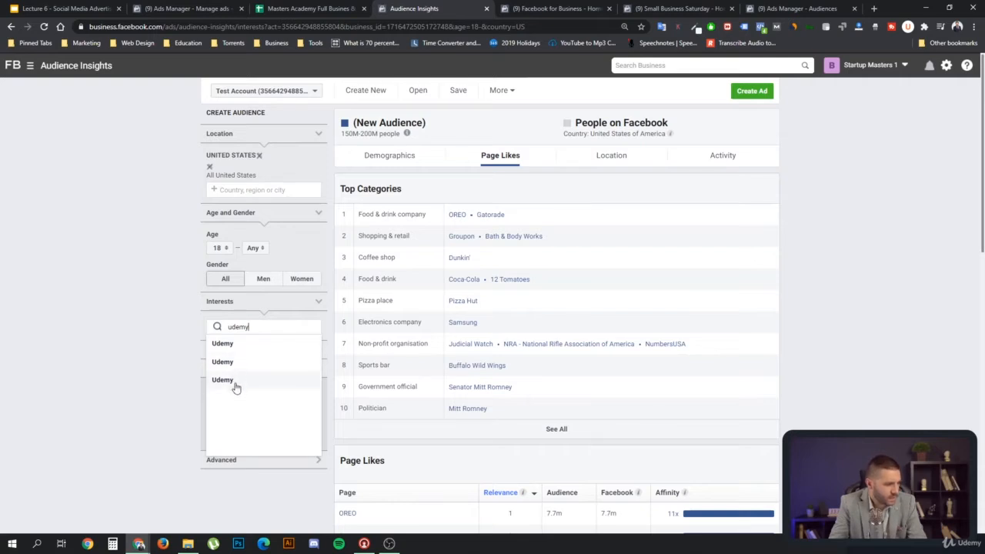
left_click(243, 367)
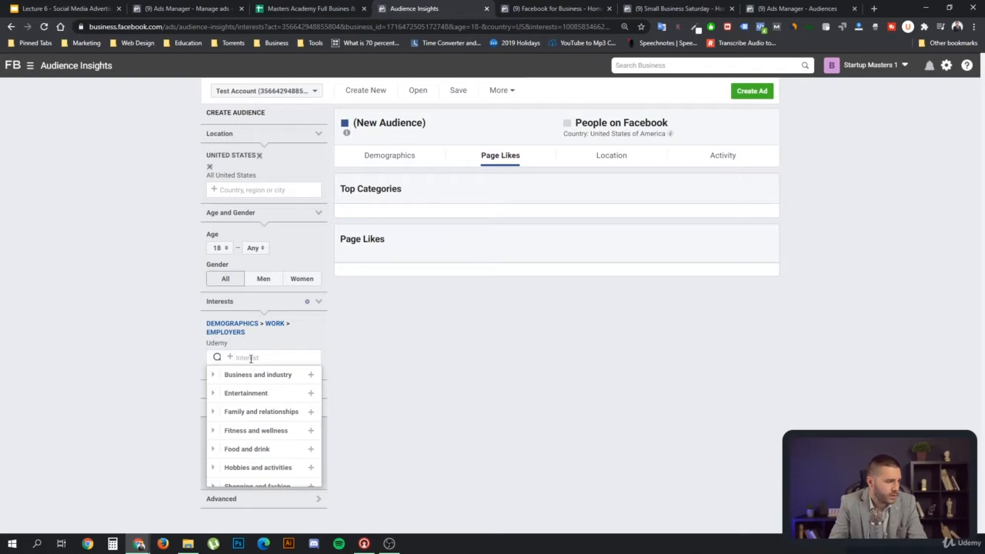
left_click(317, 325)
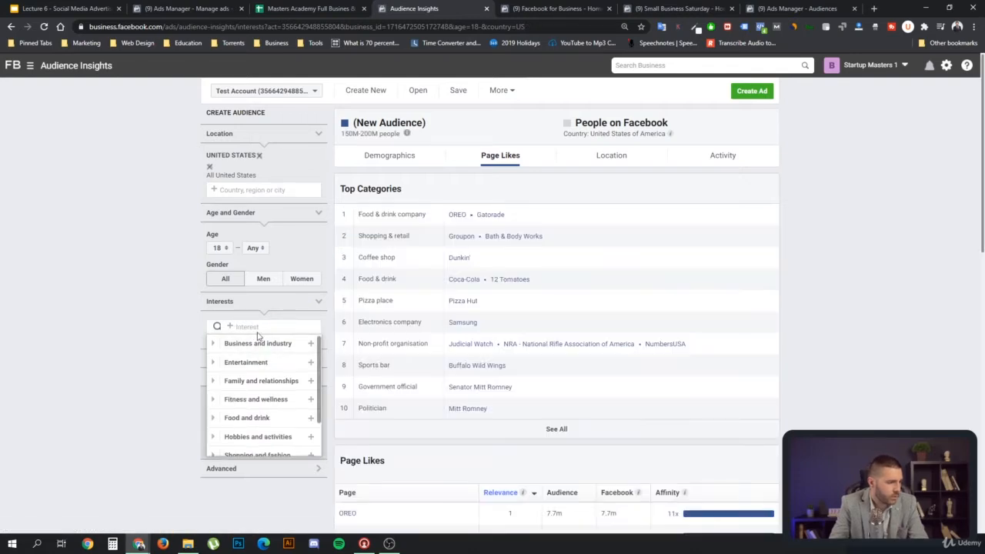
type("udemy")
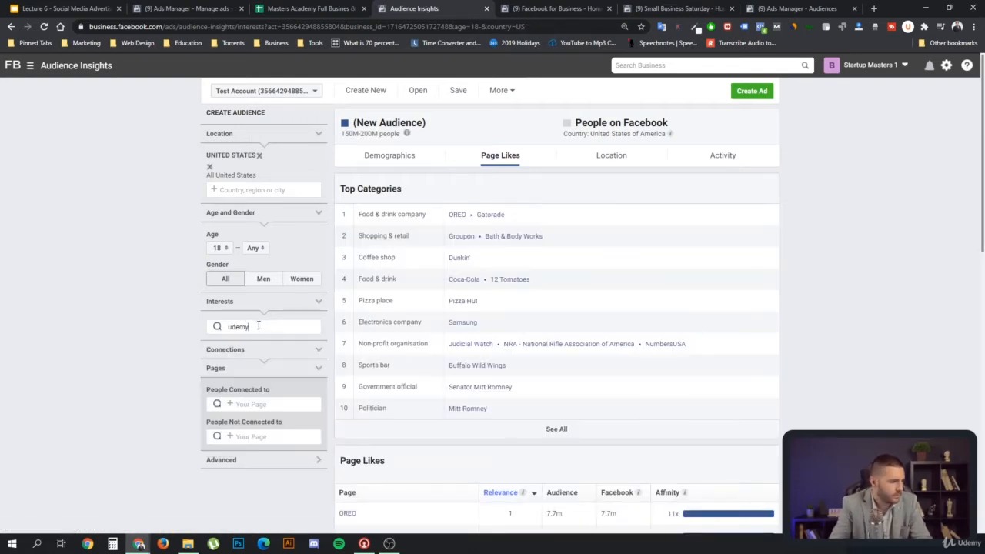
left_click(274, 355)
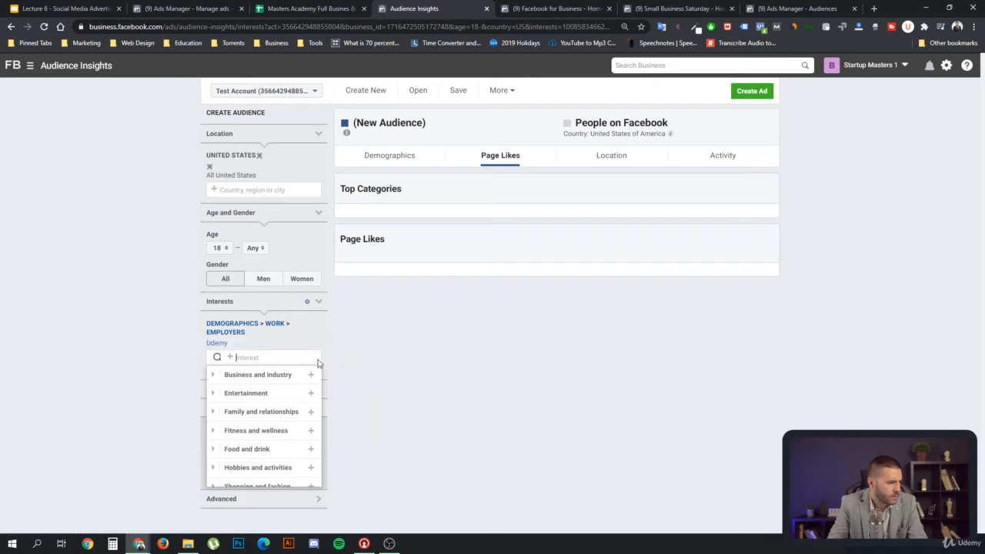
left_click(319, 329)
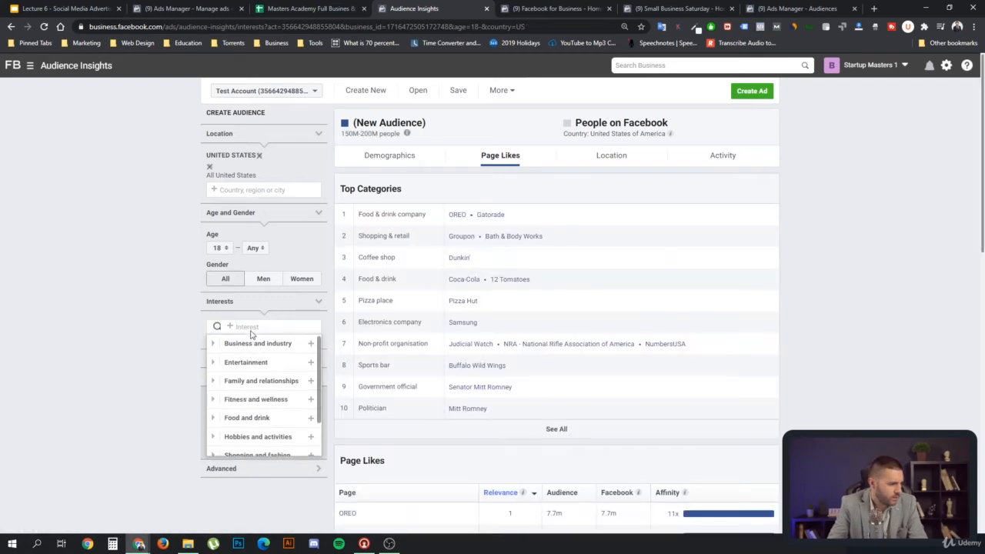
- Add Udemy from Additional Interests to the audience
type("udemy")
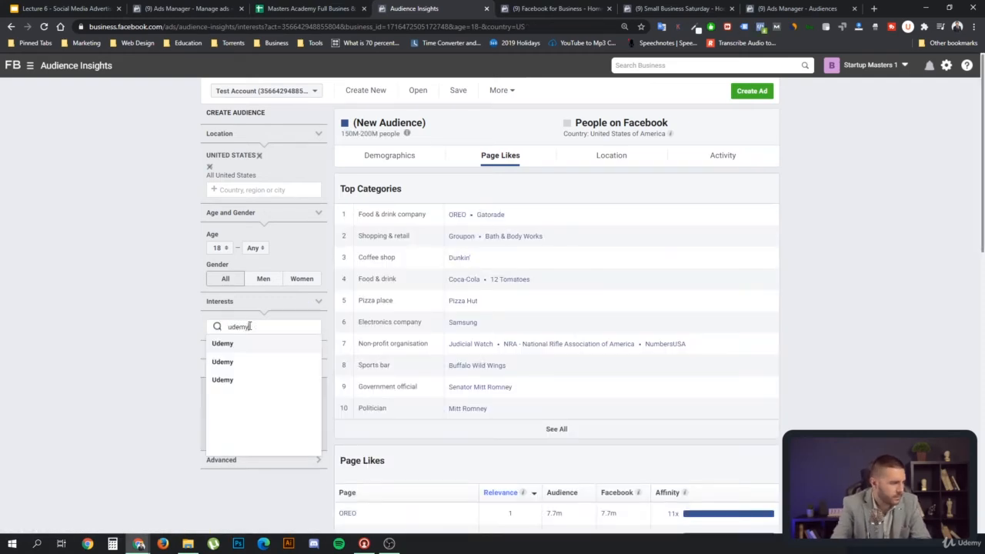
left_click(228, 387)
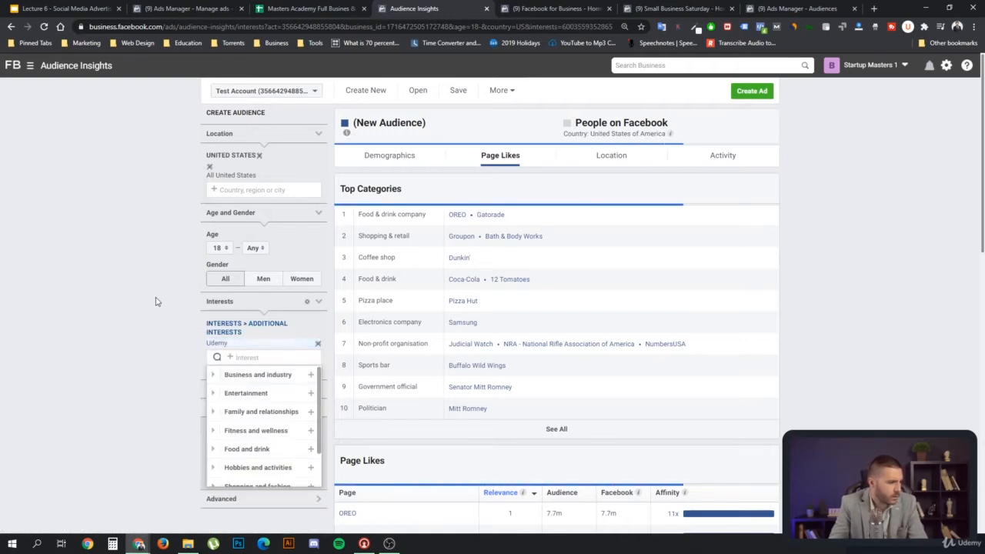
left_click(150, 323)
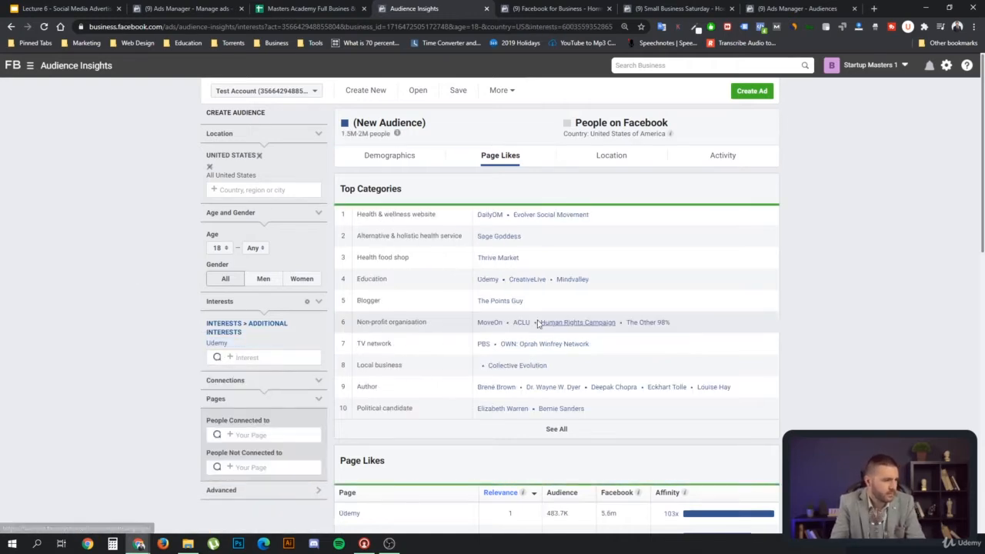
- Look through the extended Page Likes and the Top Categories of the Udemy audience for related education pages and influencers
scroll(591, 300, "down", 2)
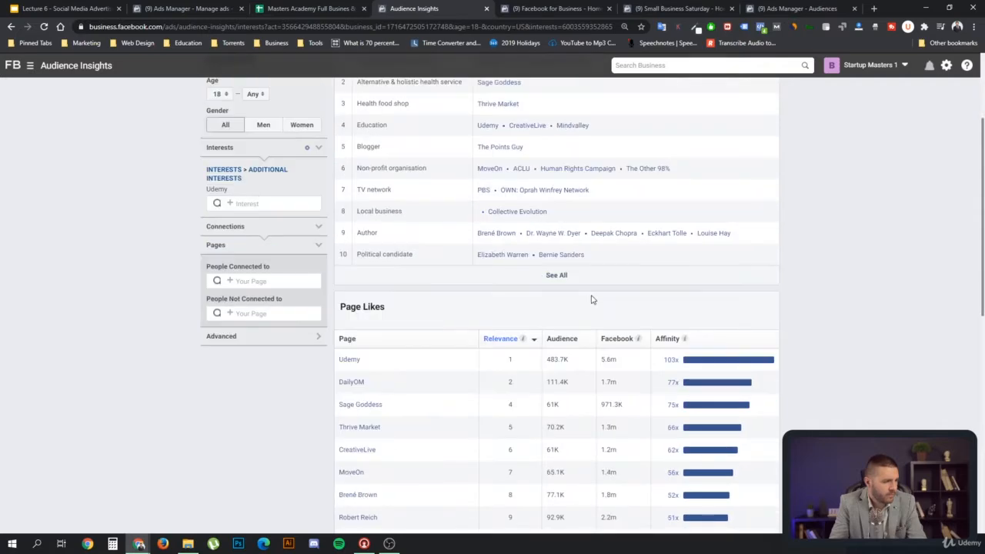
scroll(591, 299, "down", 1)
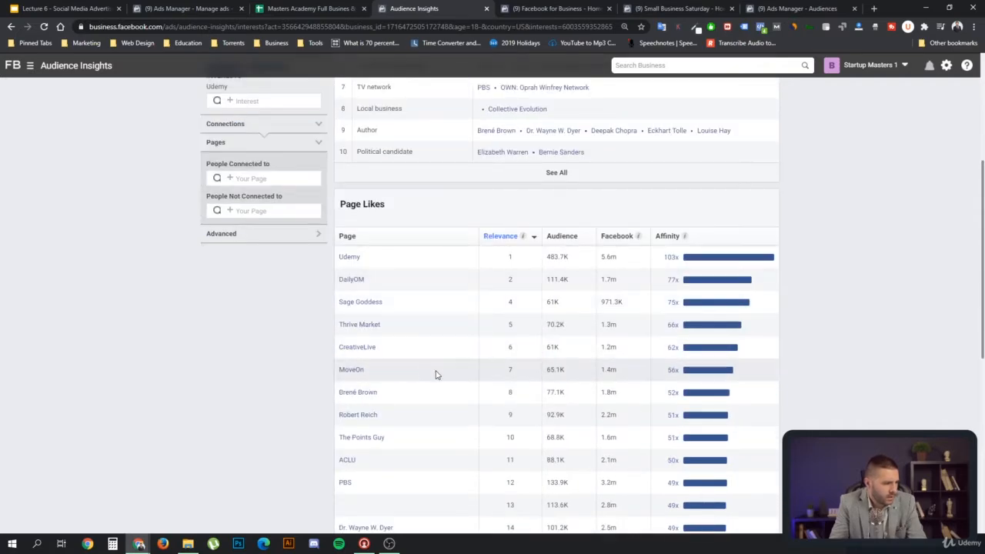
scroll(451, 380, "down", 1)
scroll(454, 377, "down", 2)
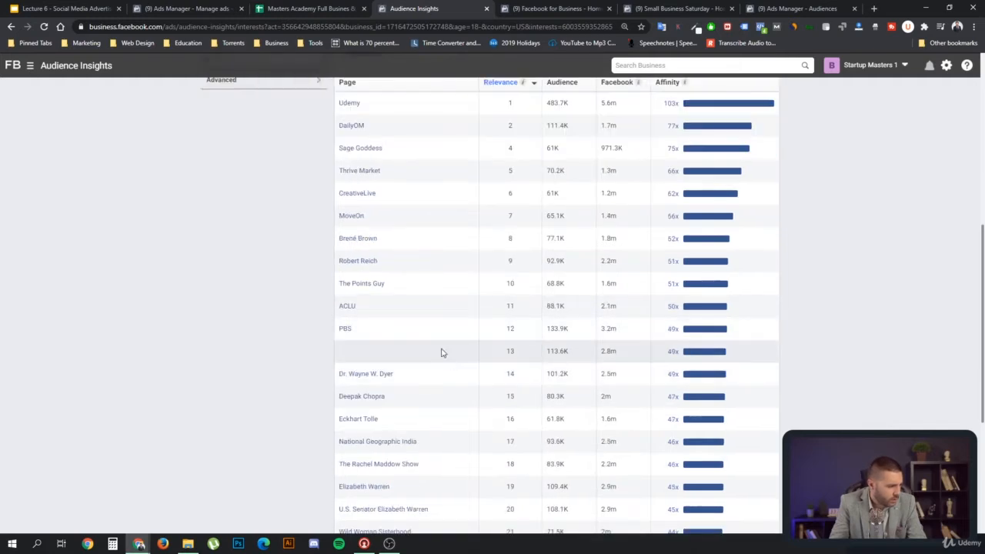
scroll(453, 369, "down", 1)
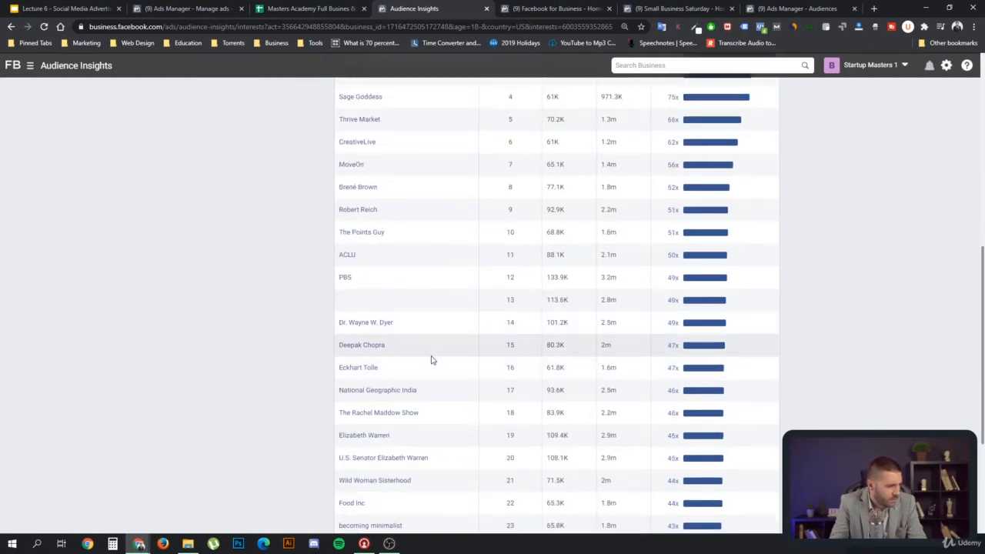
scroll(440, 363, "down", 1)
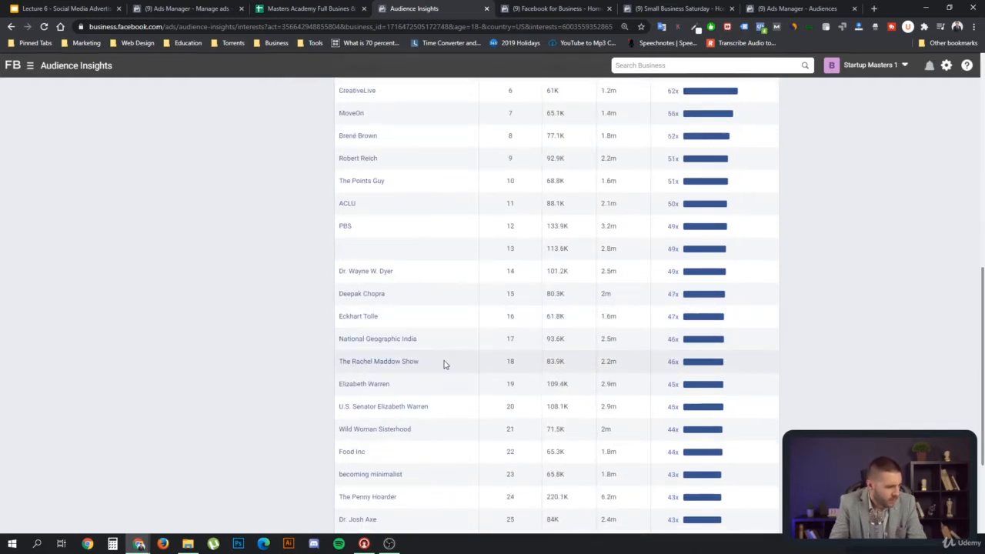
scroll(428, 385, "down", 2)
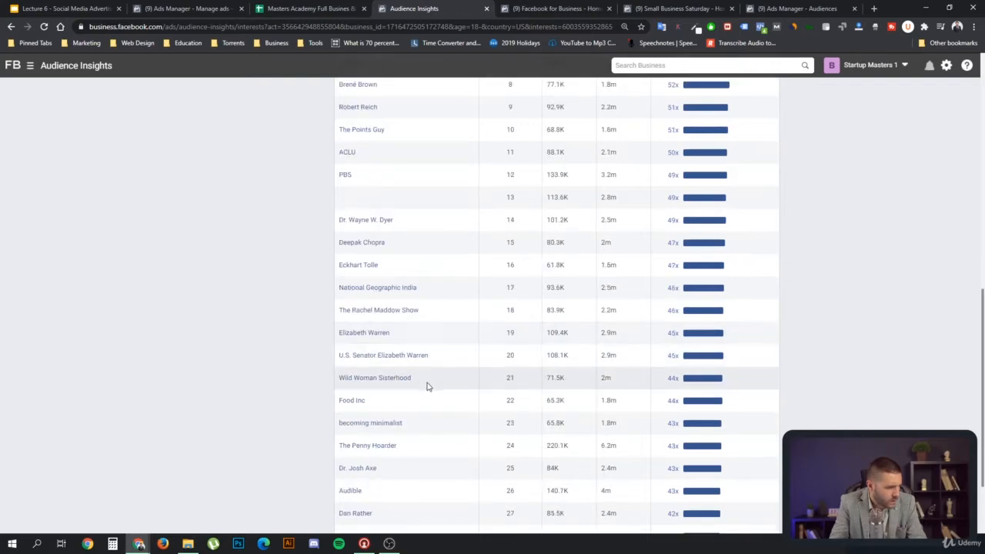
scroll(429, 393, "down", 1)
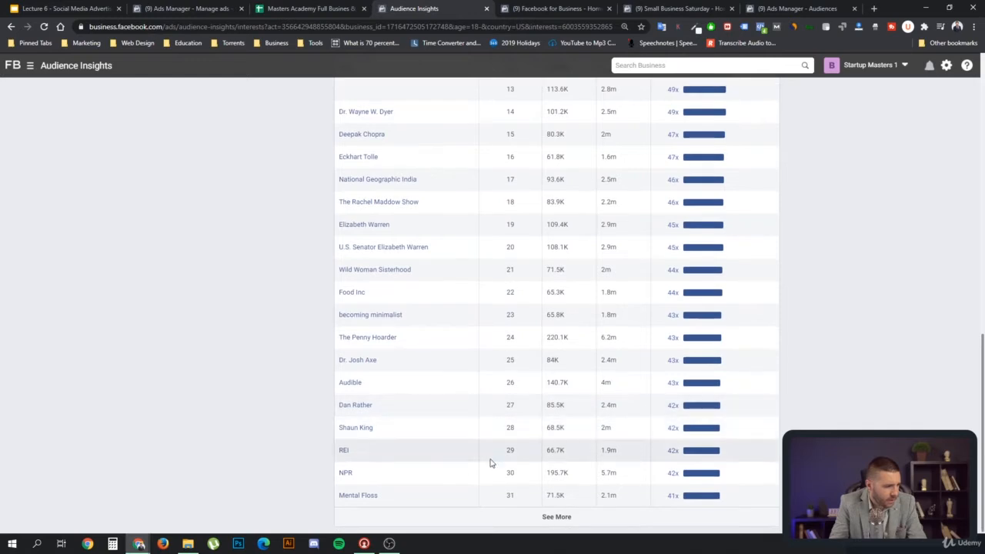
left_click(567, 521)
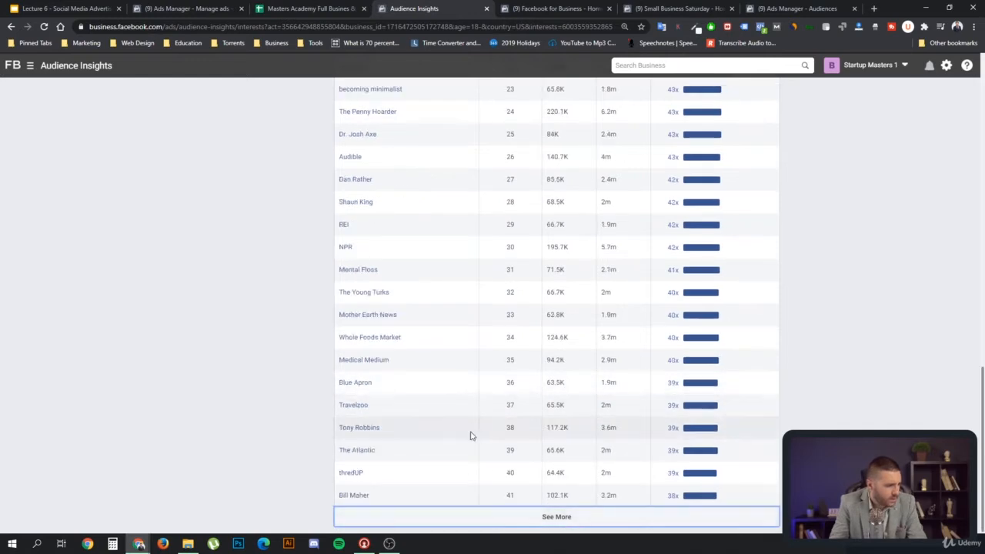
scroll(485, 423, "up", 5)
scroll(483, 426, "down", 5)
left_click(336, 418)
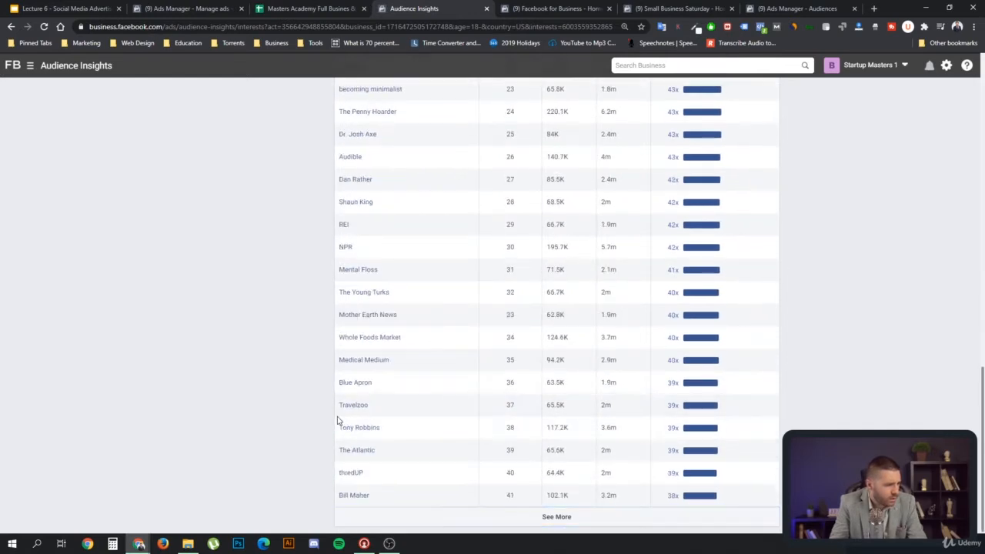
left_click_drag(386, 430, 340, 432)
scroll(453, 346, "up", 10)
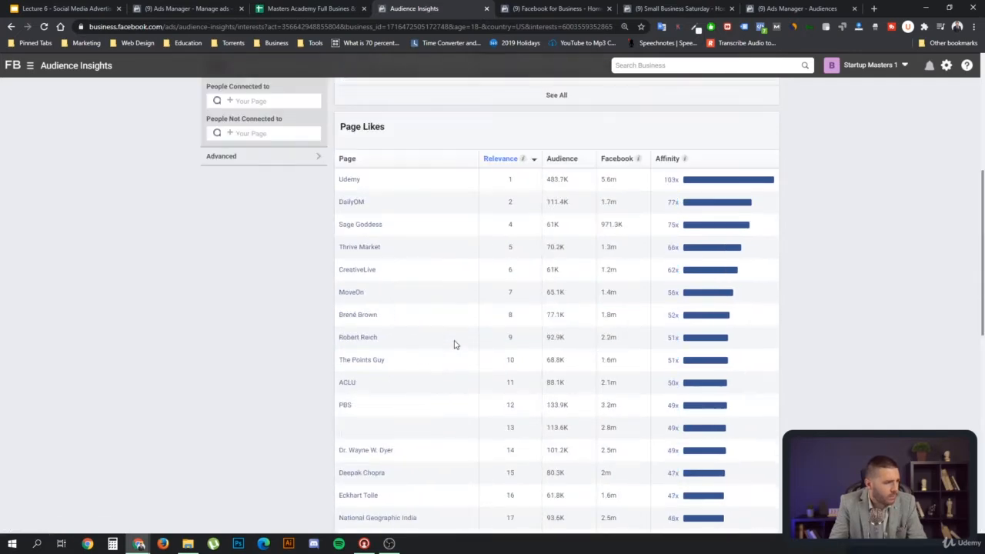
scroll(453, 346, "up", 1)
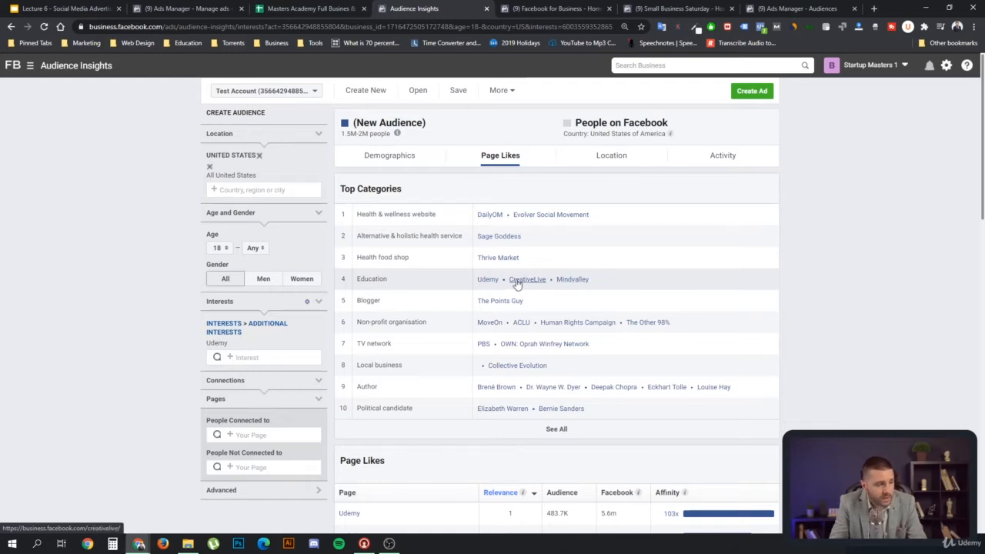
- Copy Mindvalley from the Education category into cell G3 of the spreadsheet's Competitors row and return to Audience Insights
left_click_drag(605, 281, 556, 279)
key("ctrl+c")
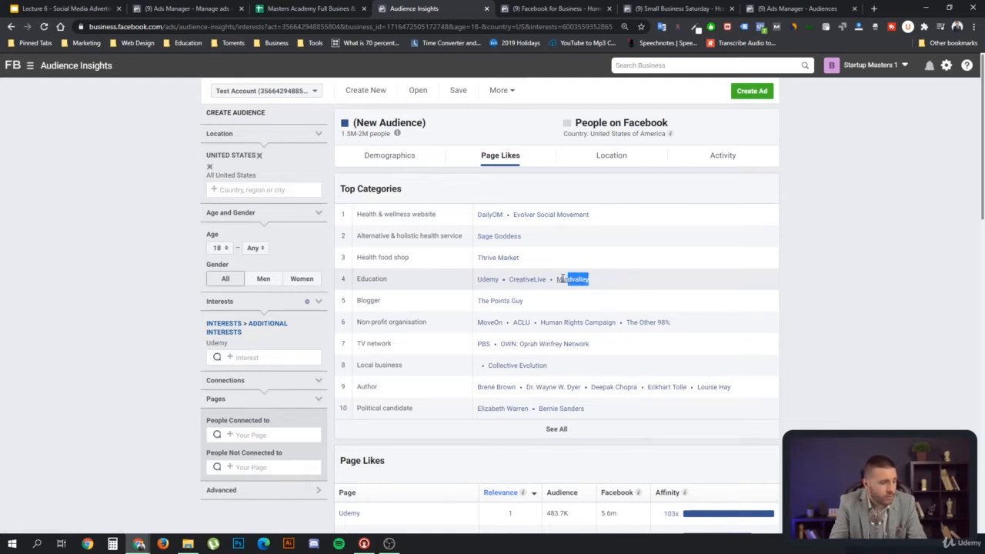
left_click(207, 11)
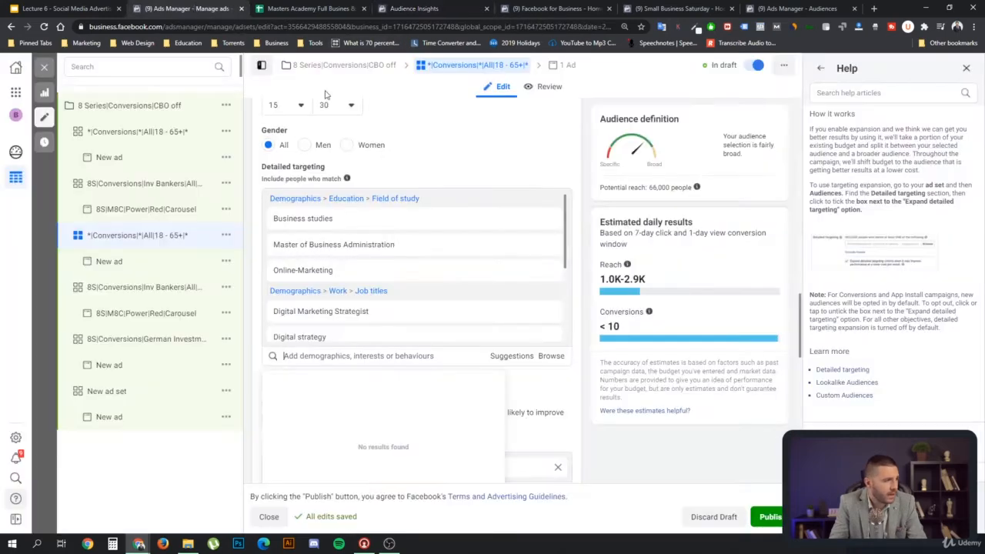
left_click(311, 9)
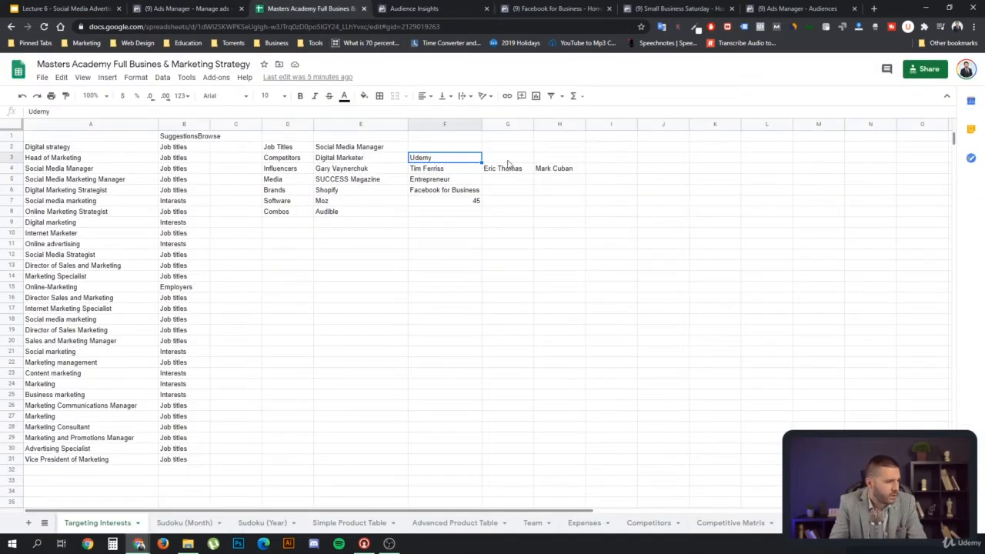
left_click(512, 158)
left_click(538, 224)
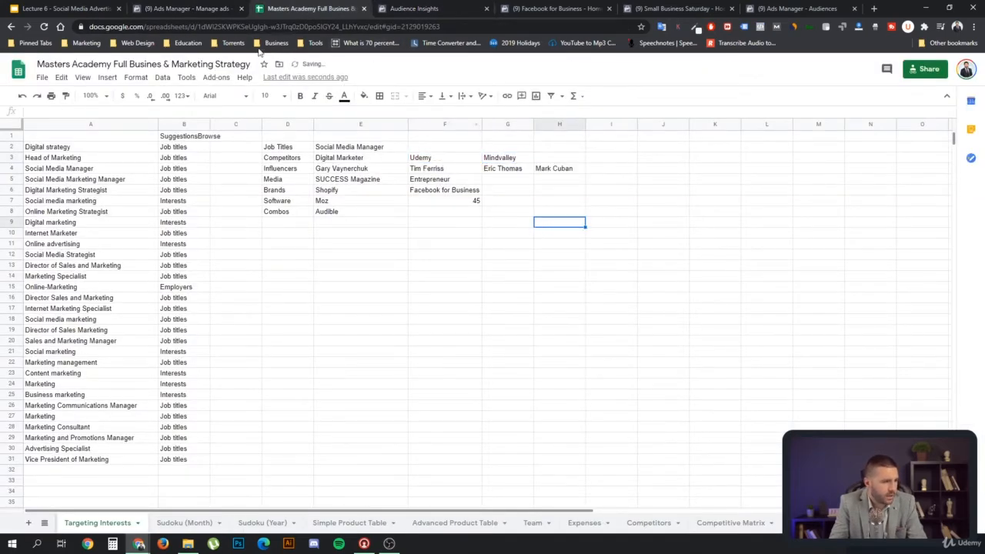
left_click(207, 9)
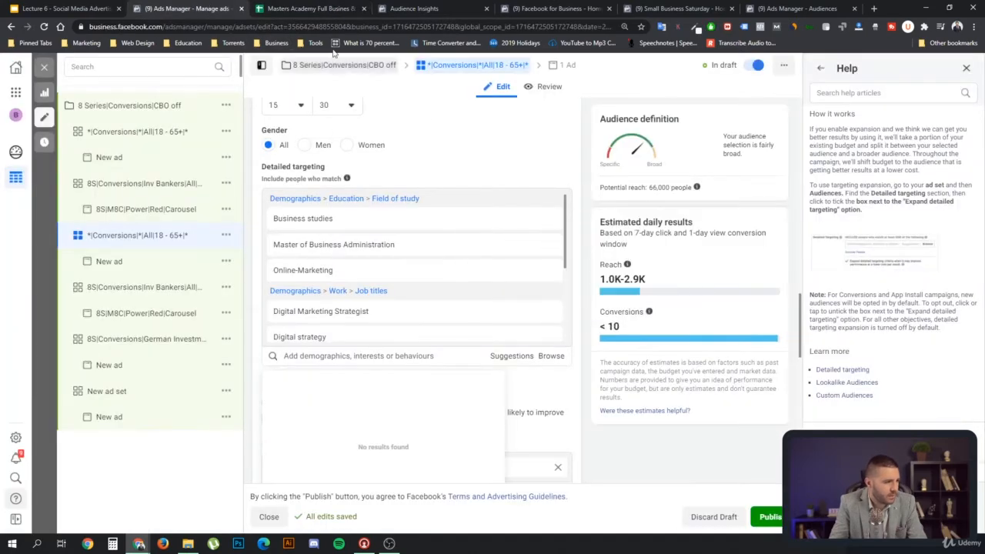
key("ctrl+Tab")
key("ctrl+Tab")
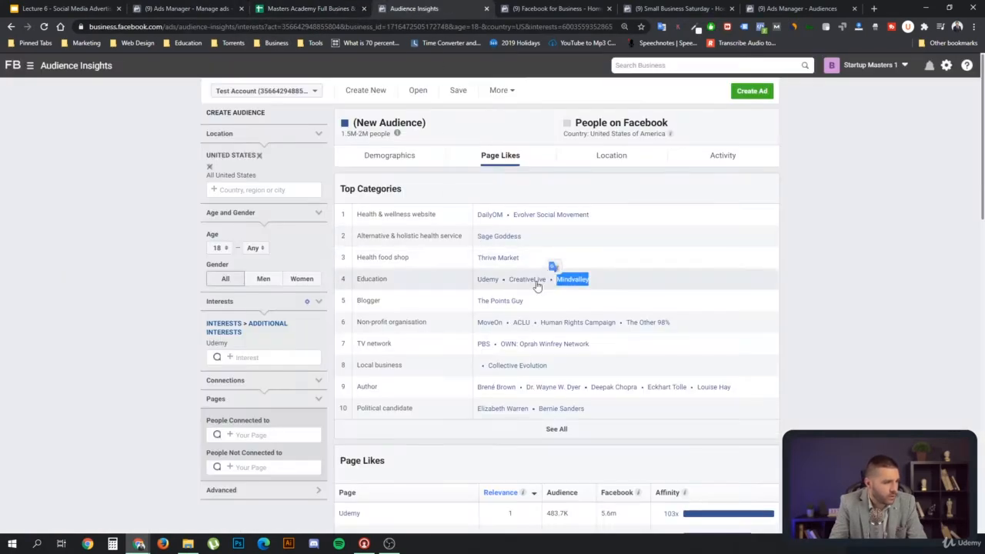
- Remove the Udemy interest from the audience and search the interests for Mindvalley
left_click(317, 327)
left_click(236, 326)
key("ctrl+v")
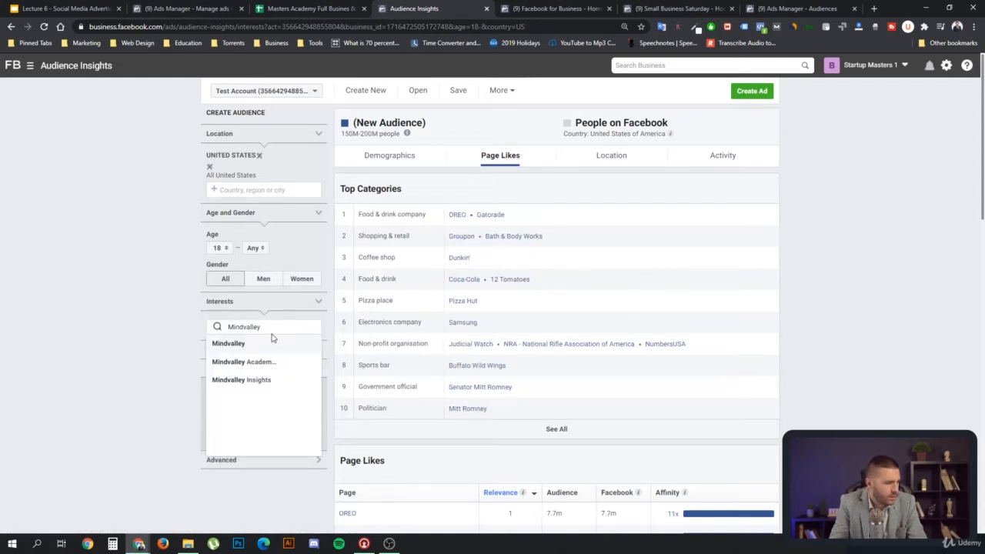
- Search for Tony Robbins instead and add that interest to the audience
double_click(282, 323)
type("tony robbinsd")
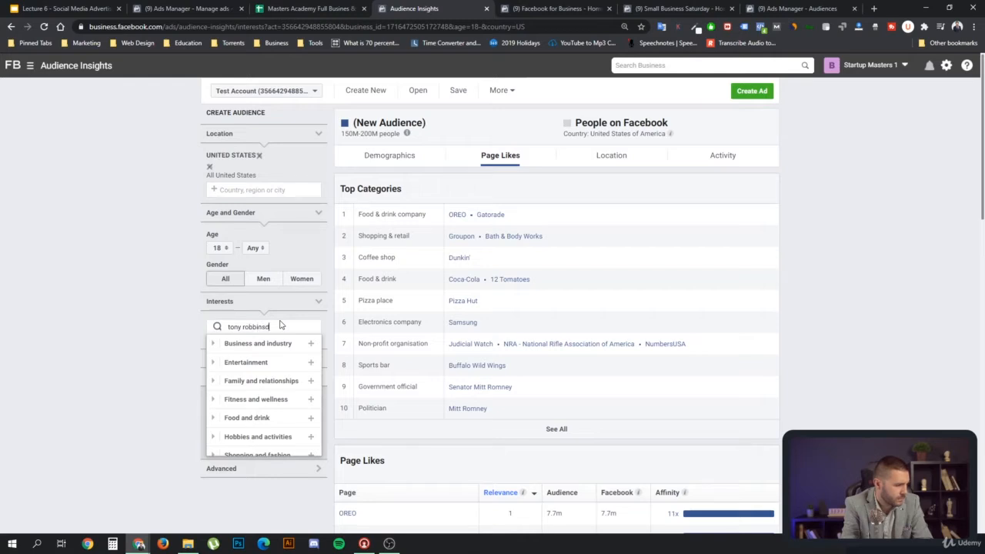
key("BackSpace")
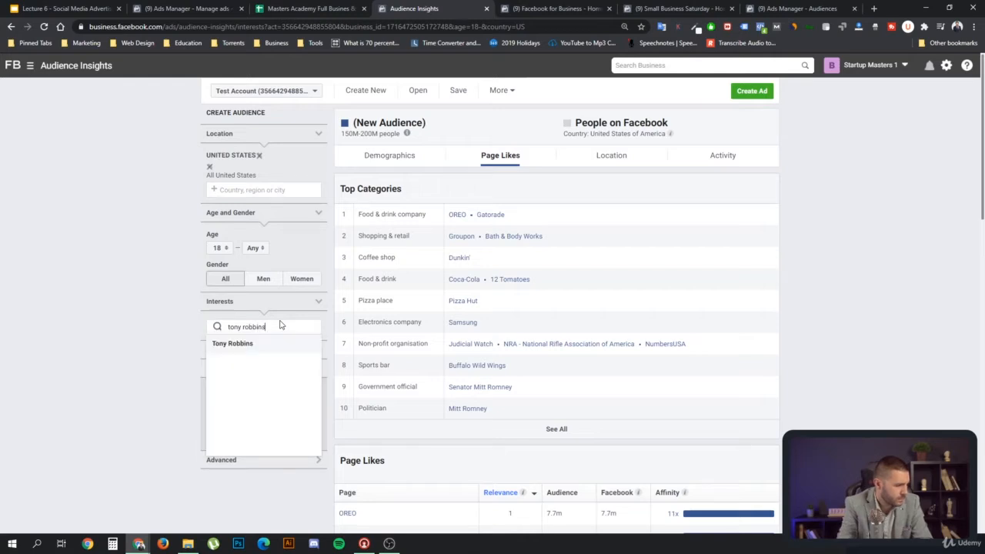
left_click(259, 344)
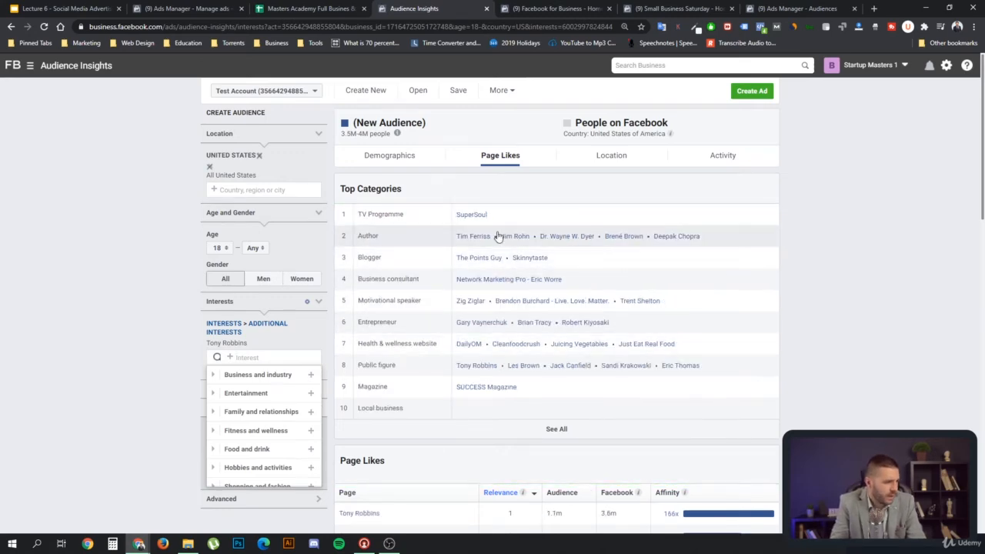
- Look through the Top Categories and Page Likes of the Tony Robbins audience for related influencers and media
scroll(688, 281, "down", 3)
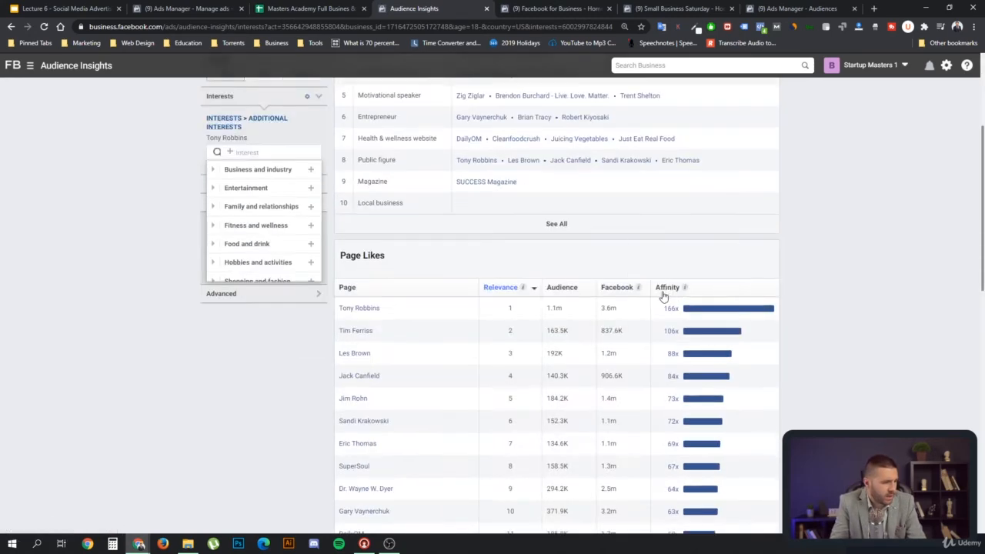
scroll(395, 259, "down", 2)
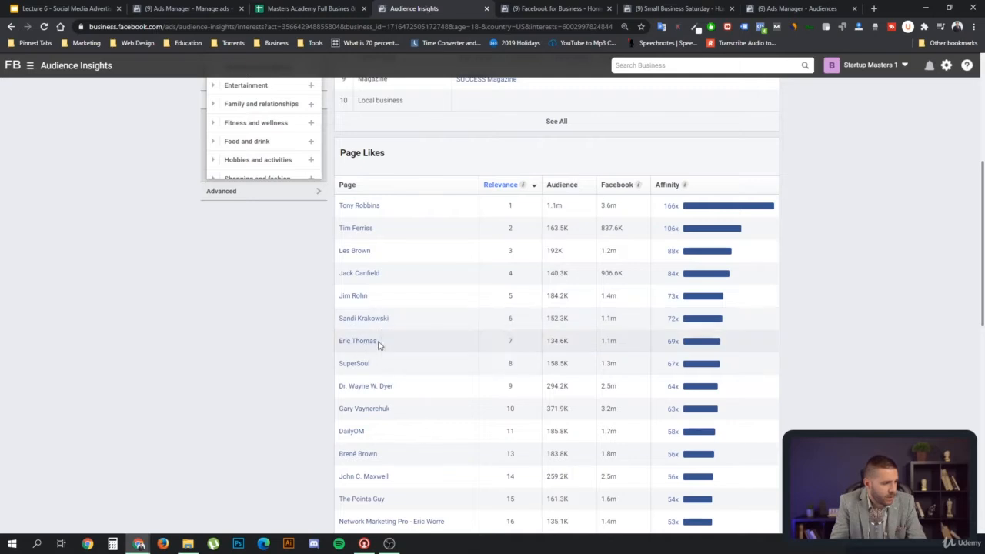
scroll(443, 351, "down", 1)
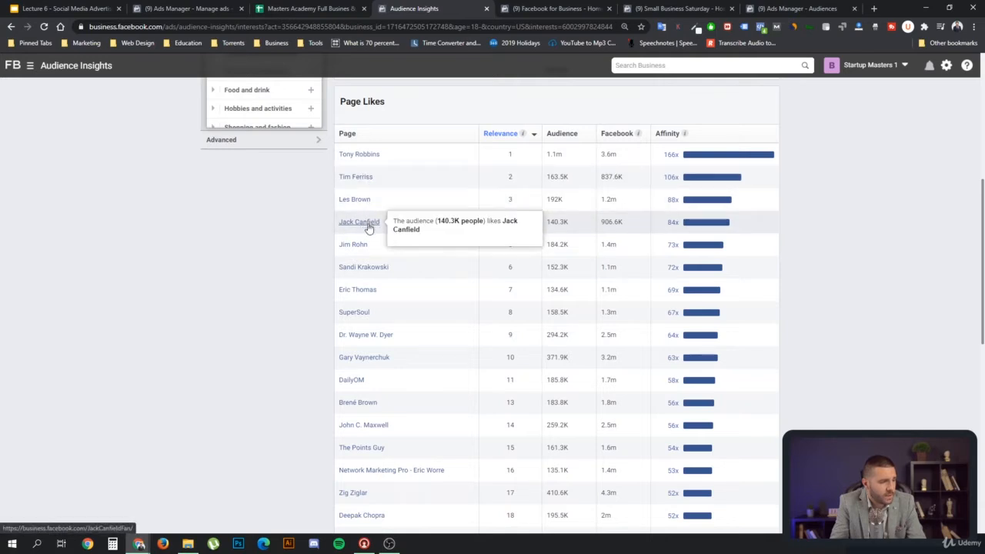
scroll(398, 310, "down", 1)
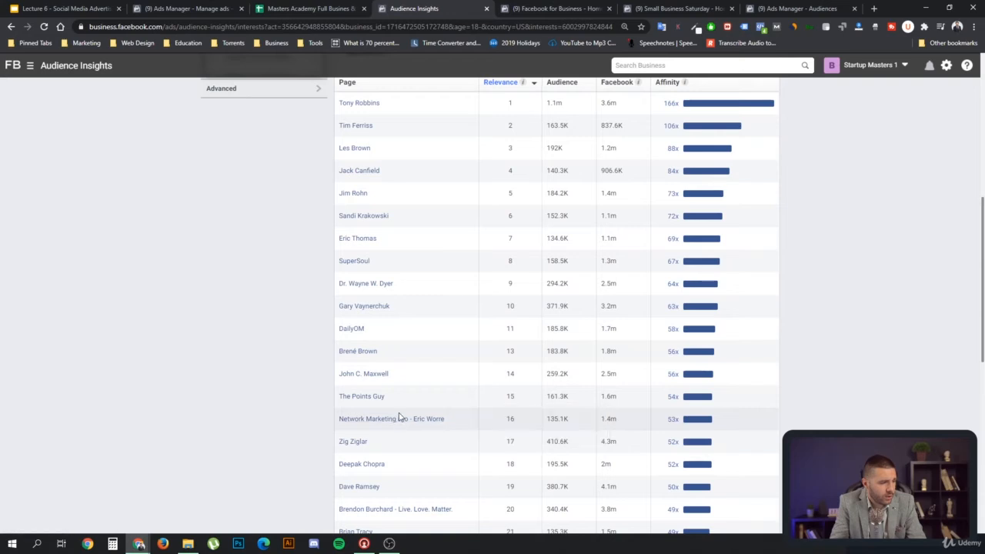
scroll(421, 410, "down", 1)
scroll(418, 409, "down", 1)
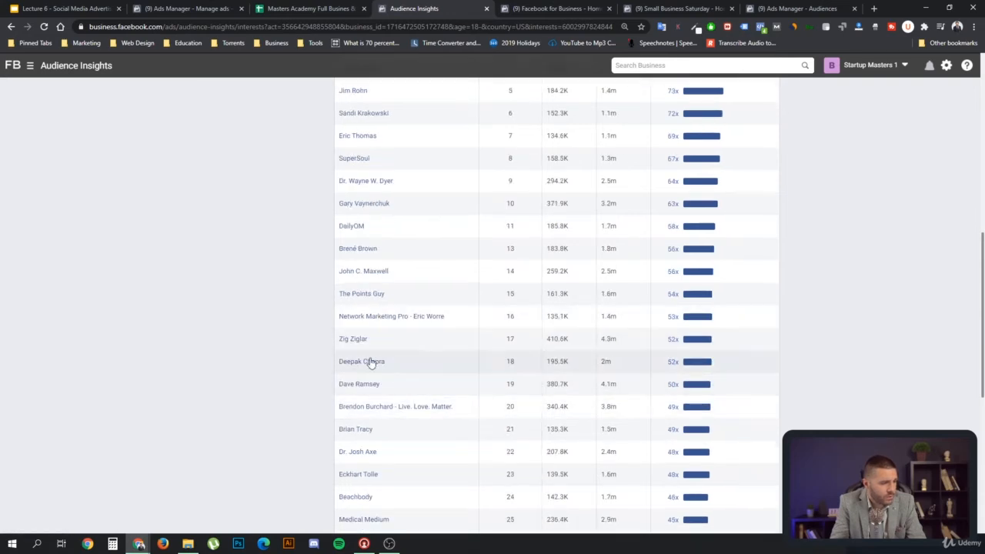
scroll(400, 360, "down", 2)
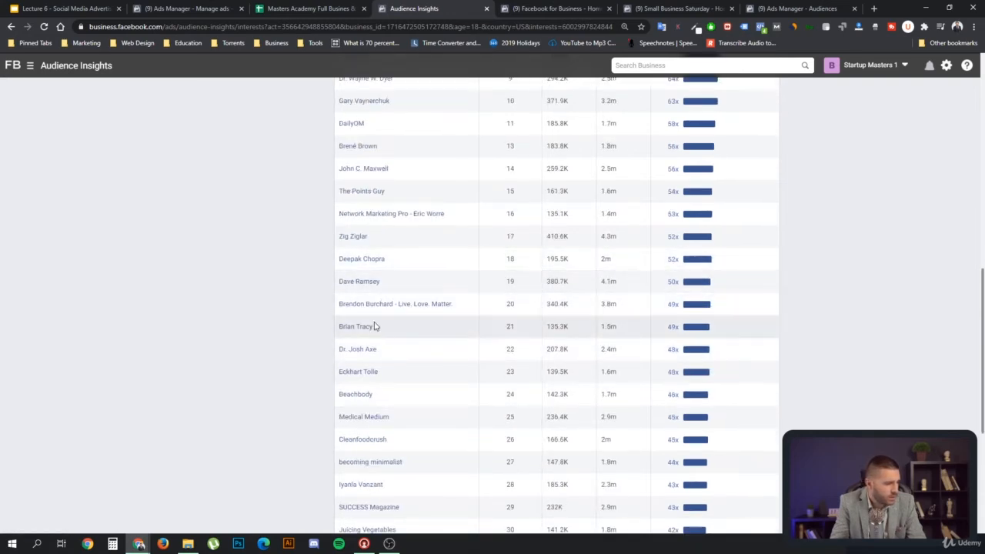
scroll(416, 379, "down", 1)
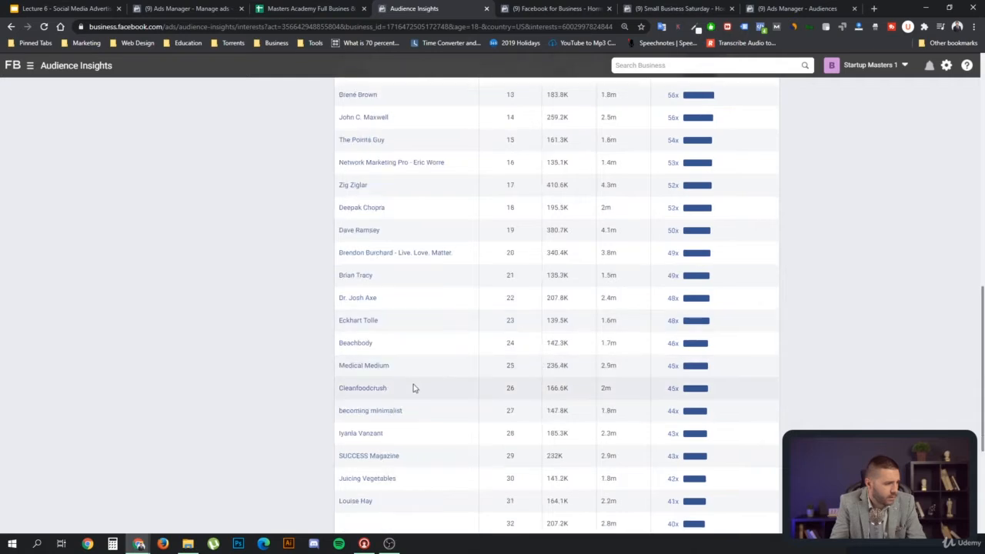
scroll(419, 388, "down", 1)
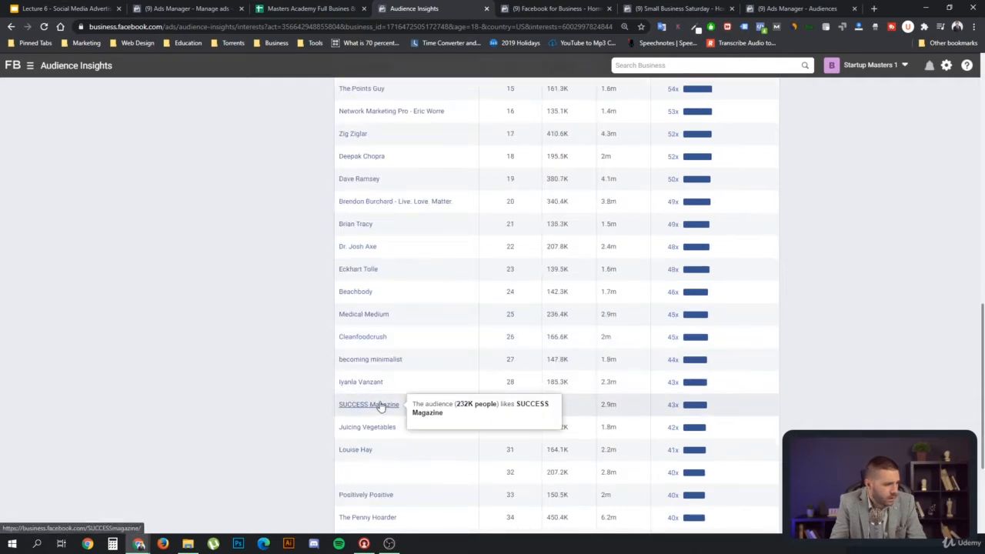
scroll(374, 406, "down", 1)
scroll(369, 403, "down", 2)
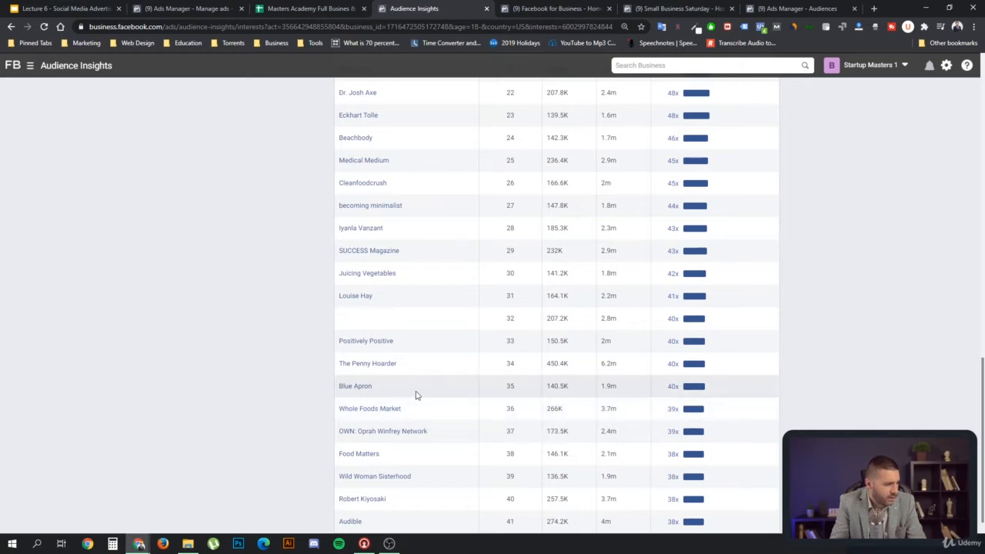
scroll(385, 389, "down", 1)
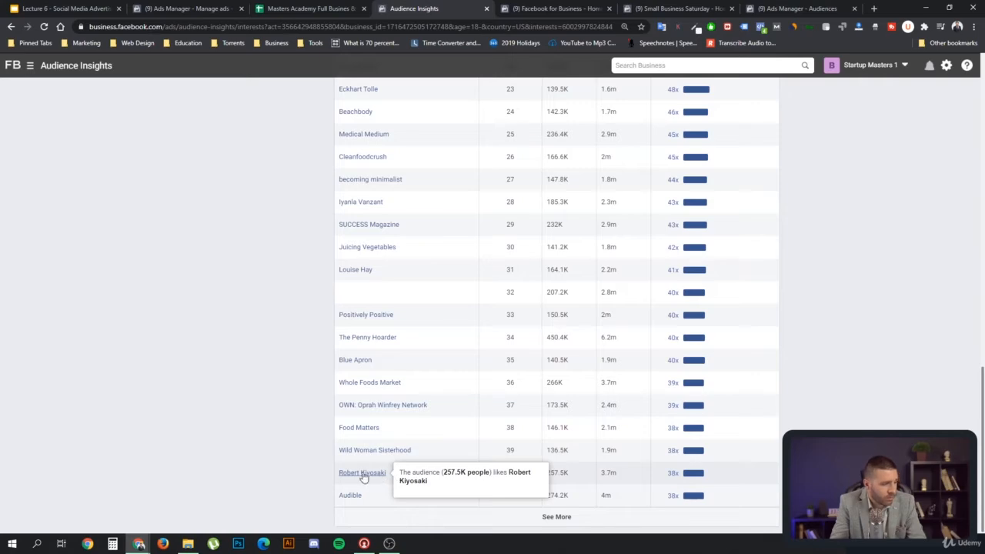
- Replace the Tony Robbins interest with the Robert Kiyosaky entry, searching with the name Robert Kiyosaki copied from Page Likes
left_click_drag(395, 473, 337, 477)
key("ctrl+c")
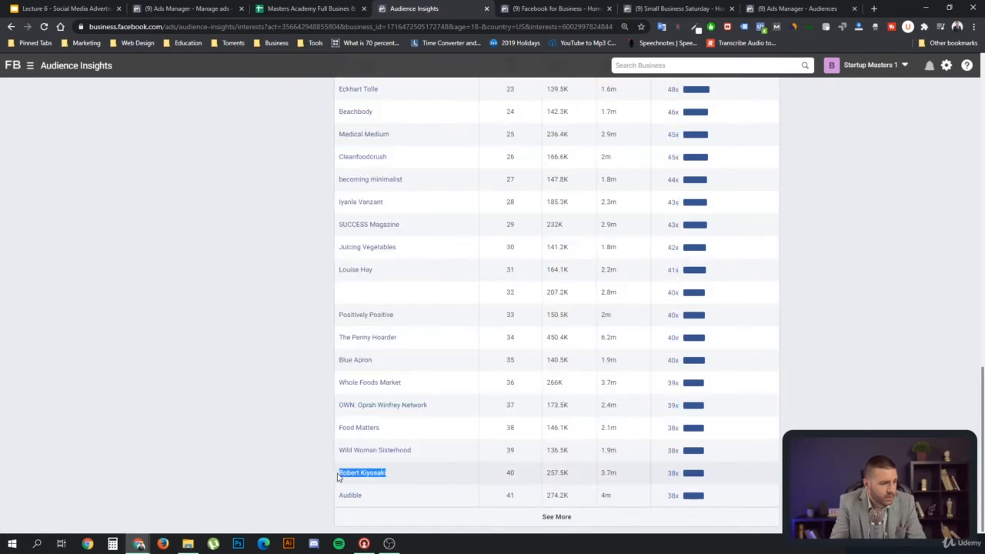
scroll(216, 270, "up", 12)
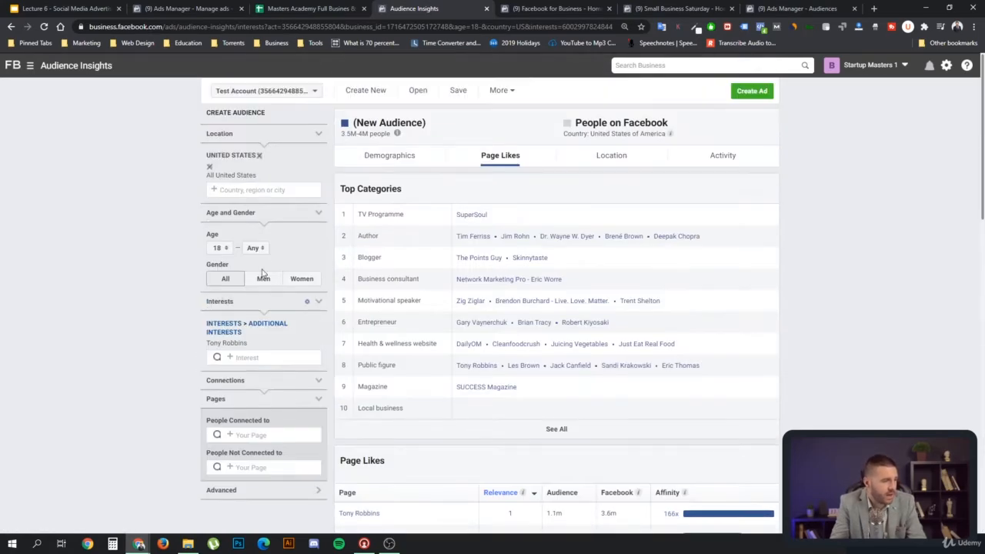
left_click(318, 325)
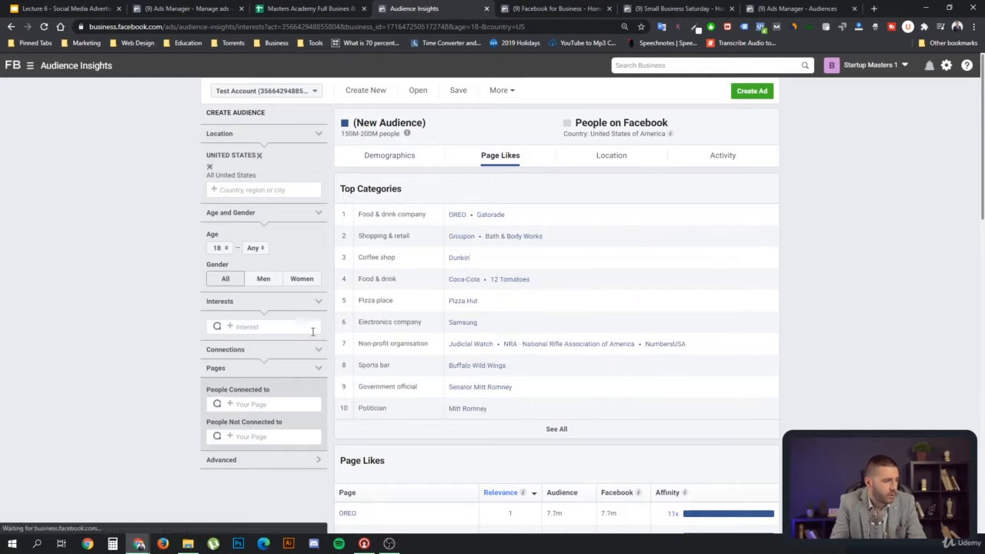
left_click(272, 327)
key("ctrl+v")
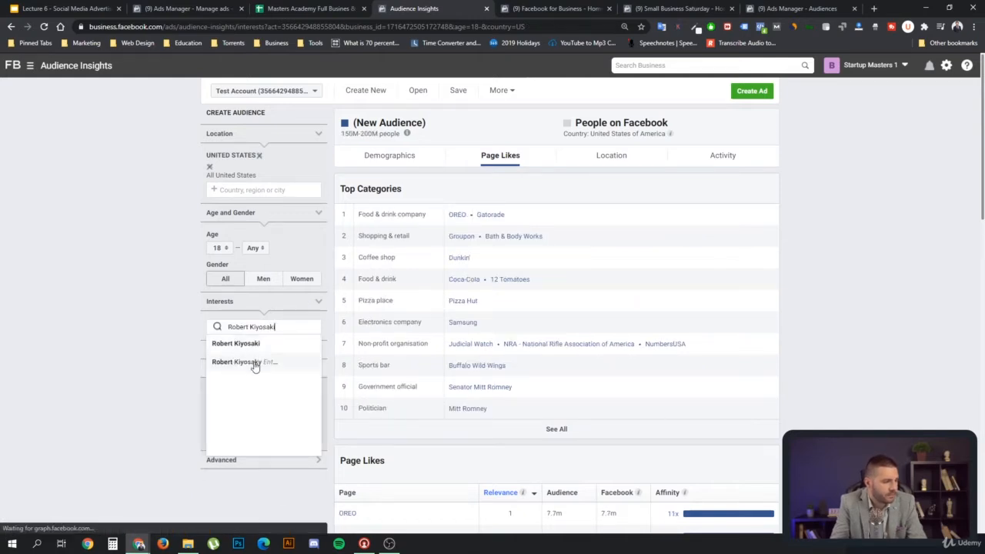
left_click(254, 363)
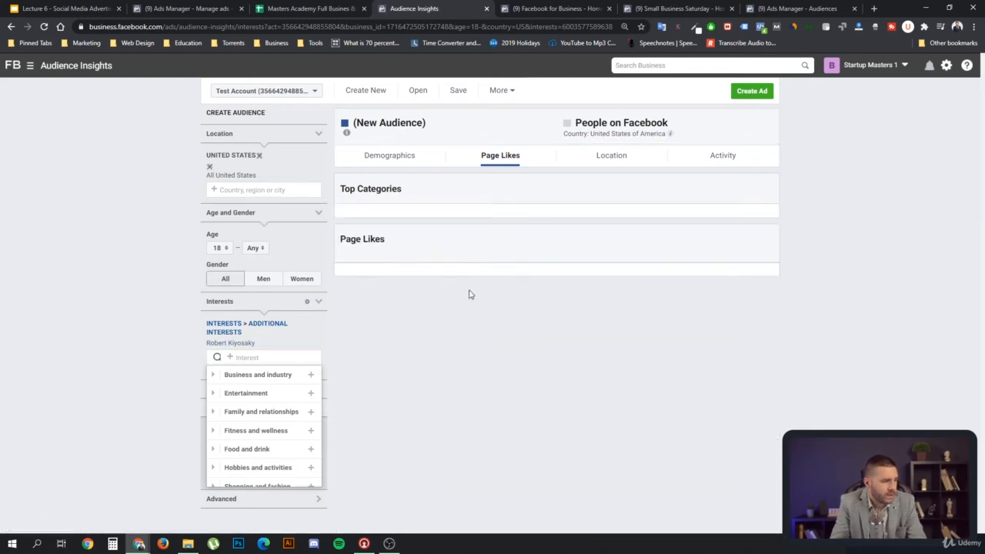
left_click(442, 332)
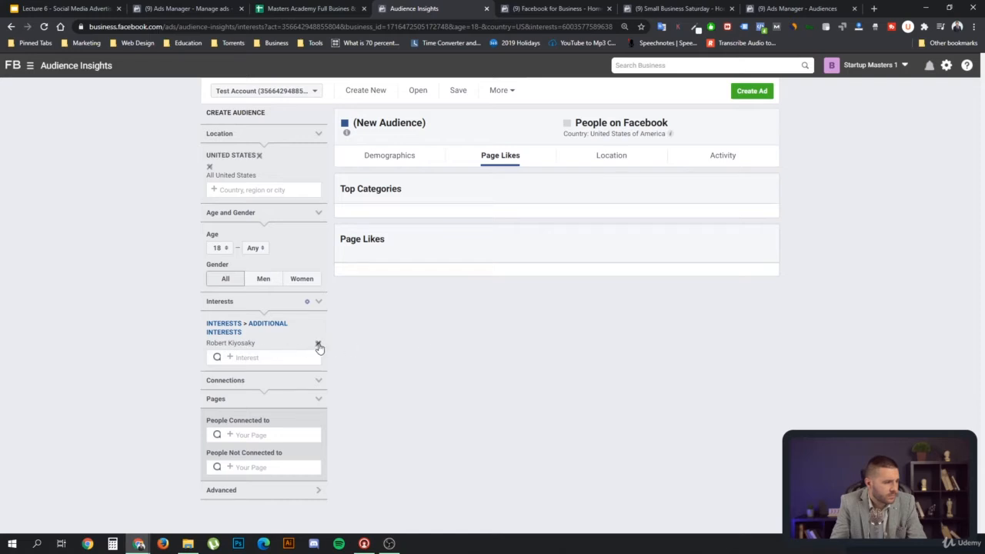
- Search the interests for "robert ki" and add Robert Kiyosaki to the audience as well
left_click(266, 356)
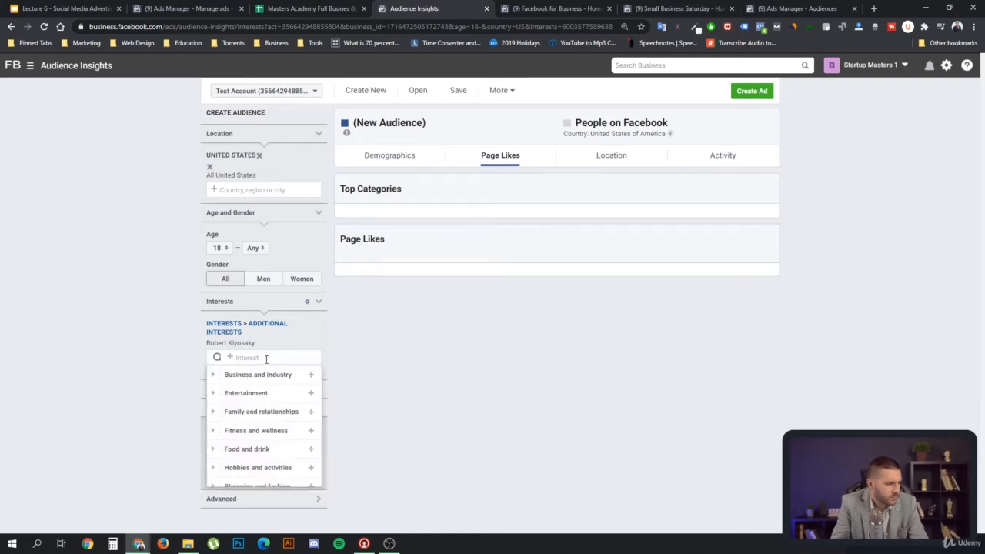
type("robert ki")
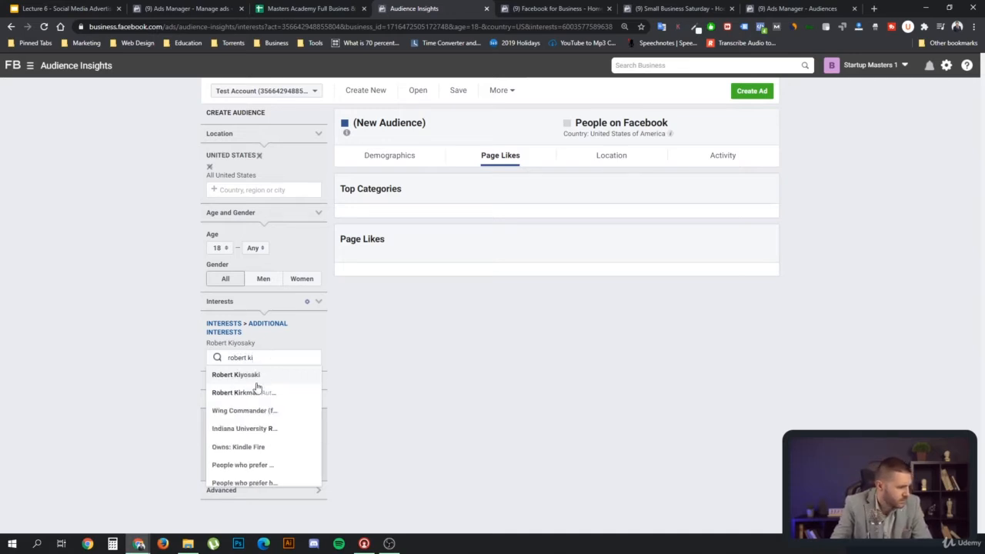
left_click(258, 377)
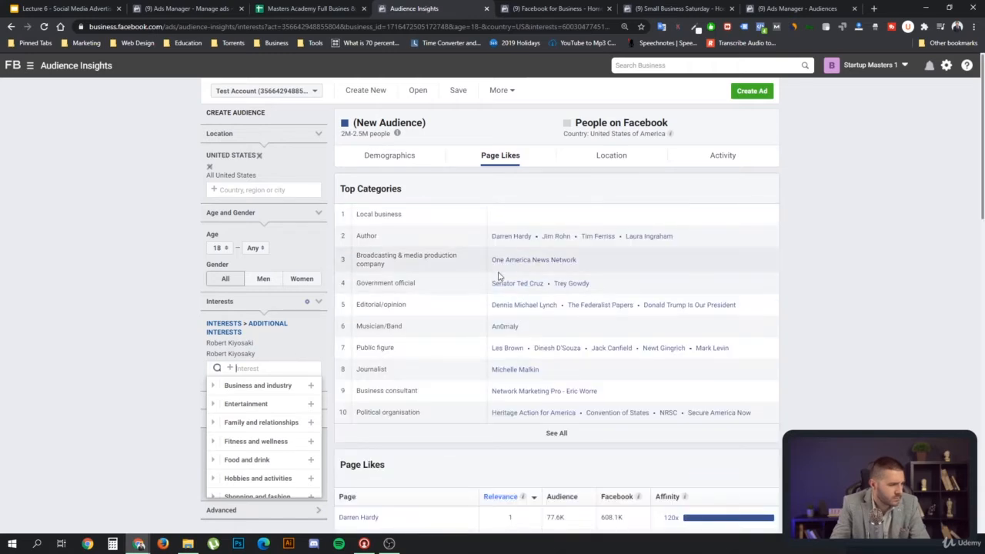
- Look through the Top Categories and Page Likes of the Robert Kiyosaki audience for relevant influencers and business pages
scroll(608, 262, "down", 3)
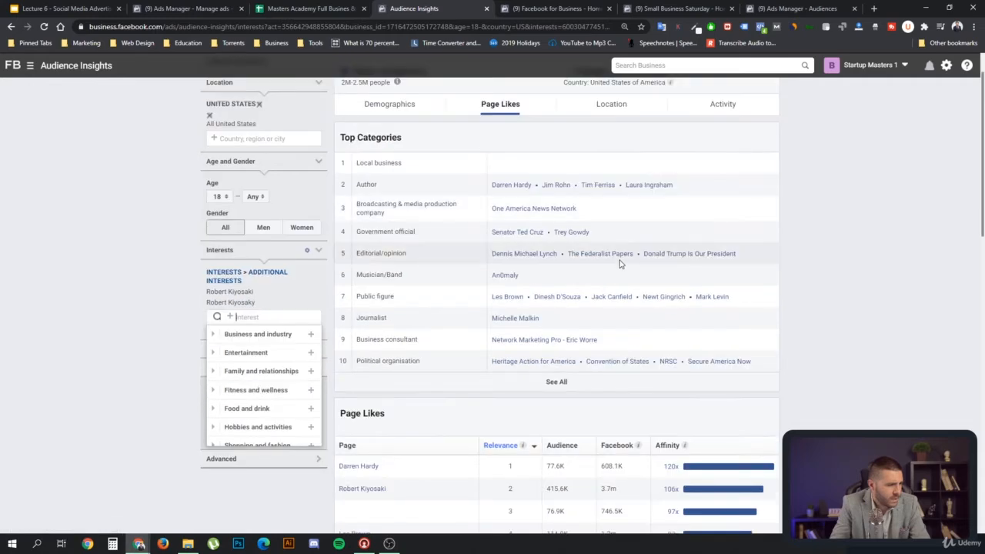
scroll(454, 326, "down", 1)
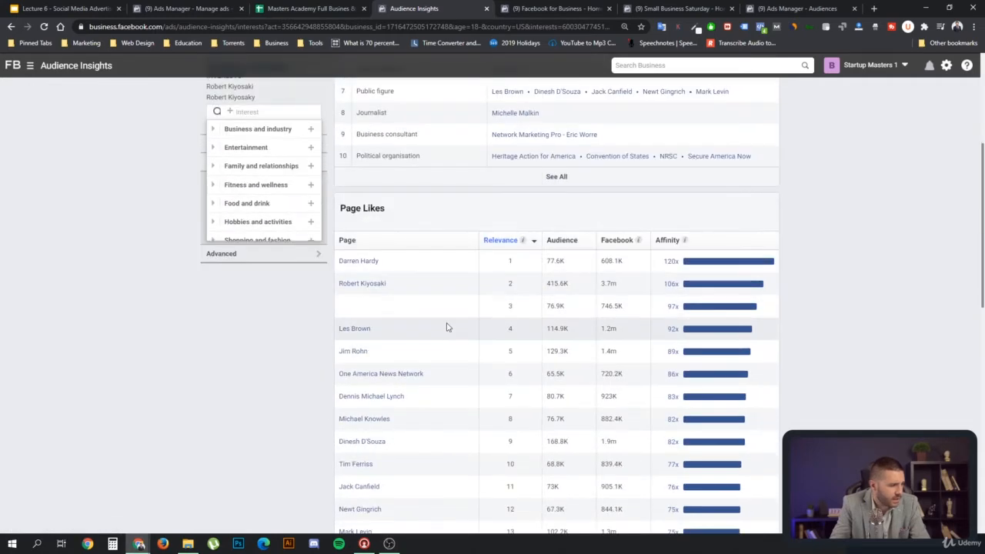
scroll(427, 385, "down", 1)
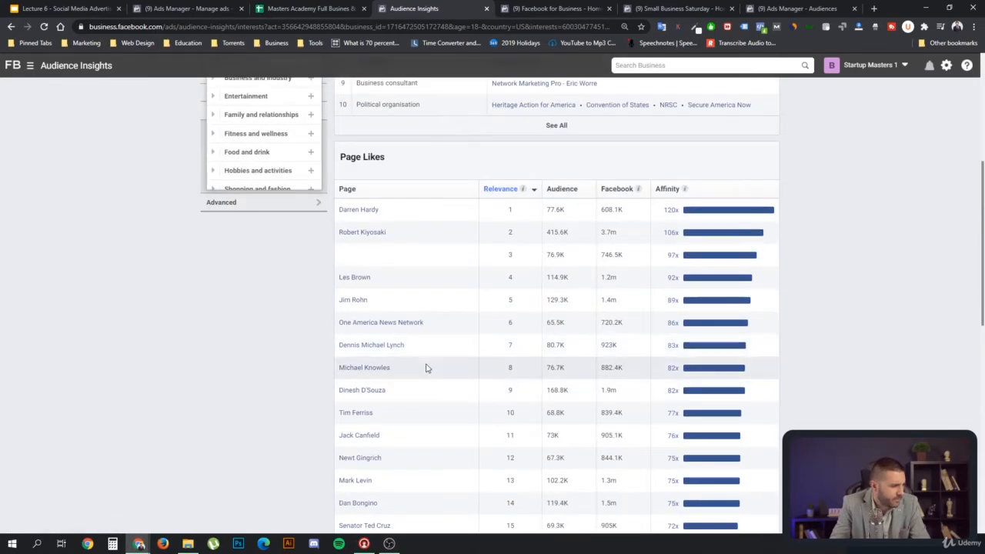
scroll(423, 373, "down", 1)
scroll(454, 367, "down", 1)
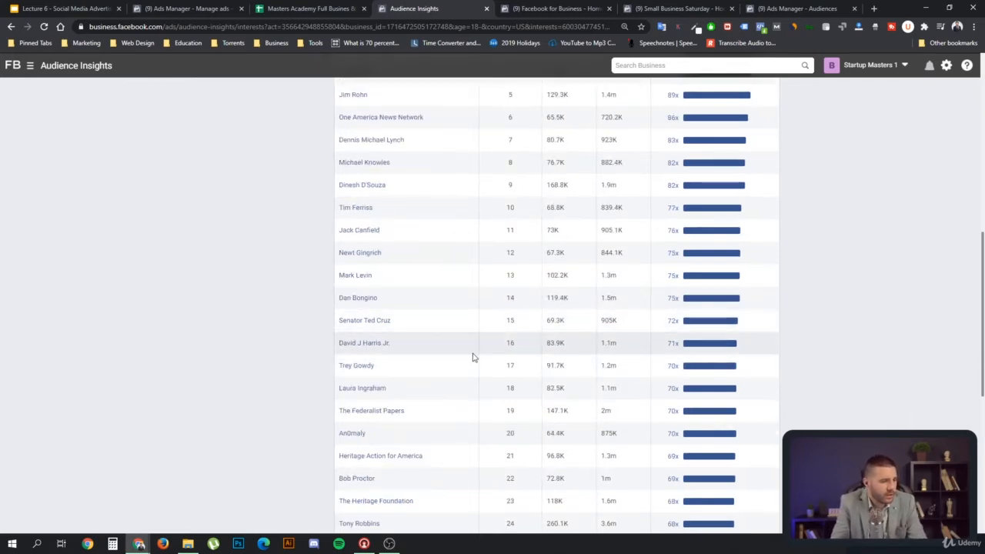
scroll(437, 339, "down", 2)
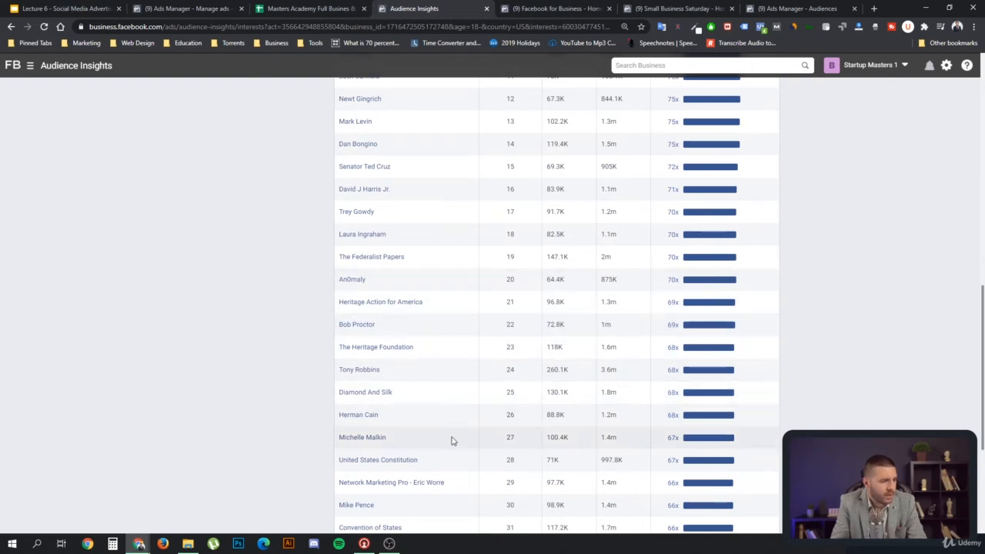
scroll(441, 442, "down", 1)
scroll(441, 440, "down", 1)
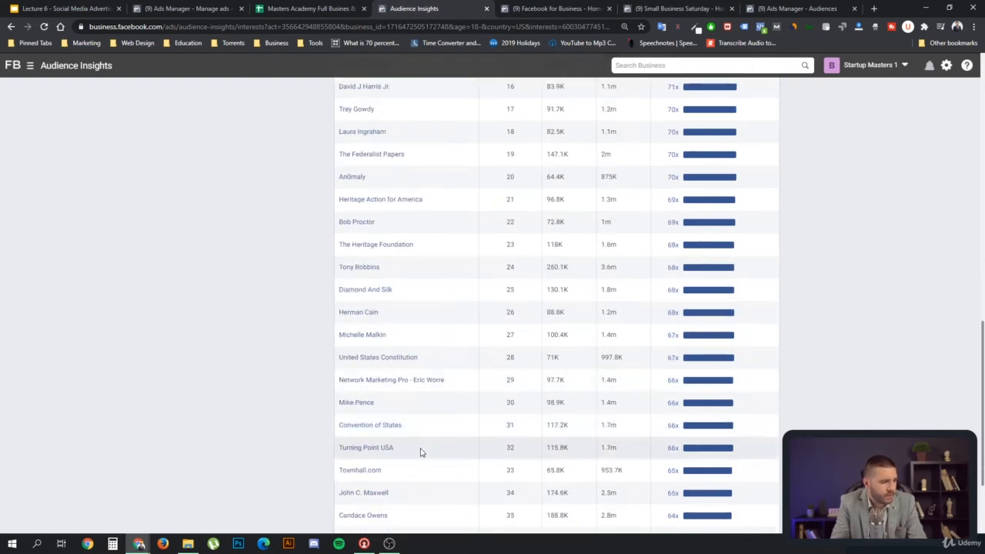
scroll(428, 490, "down", 1)
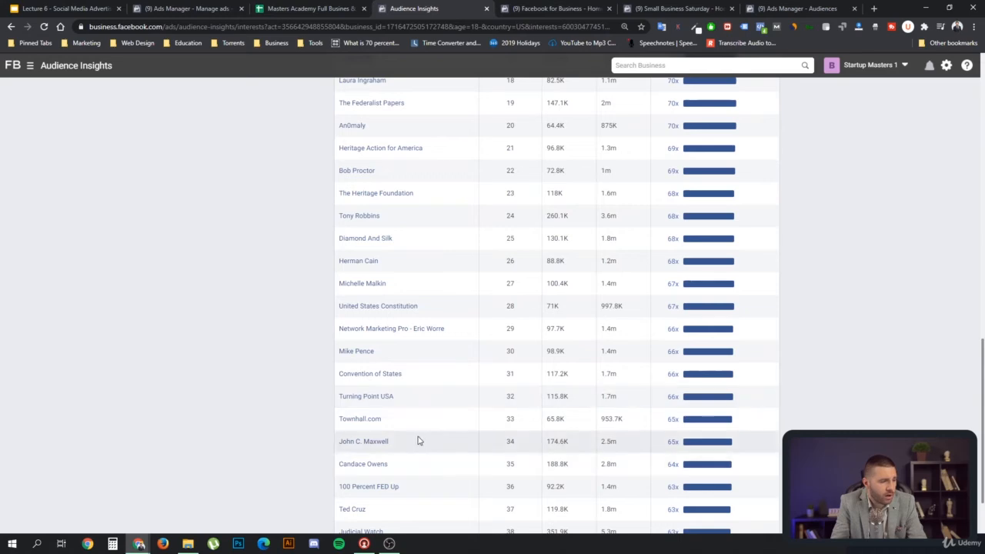
scroll(435, 431, "down", 2)
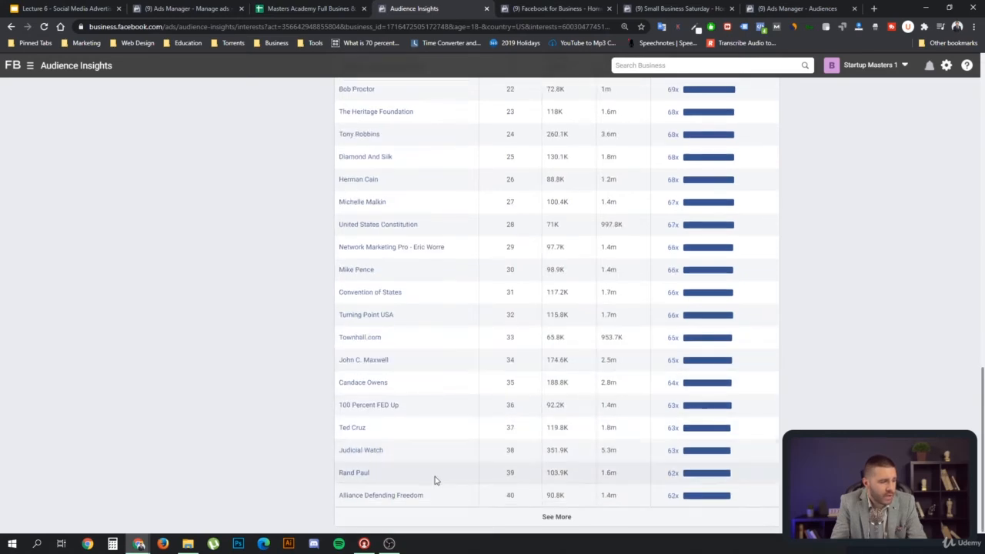
scroll(446, 431, "up", 5)
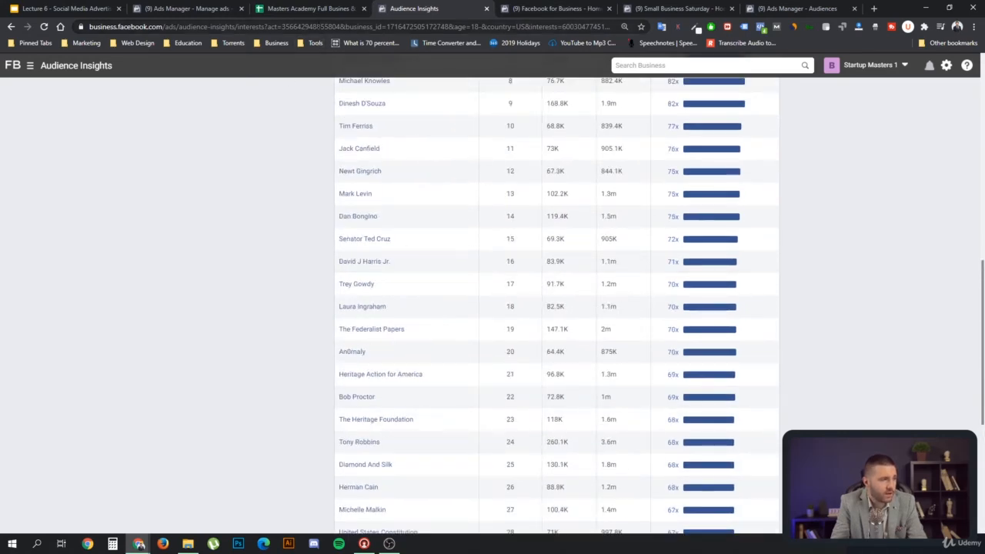
- Switch to the marketing strategy spreadsheet and view the Competitors sheet with its list of competitors
left_click(312, 10)
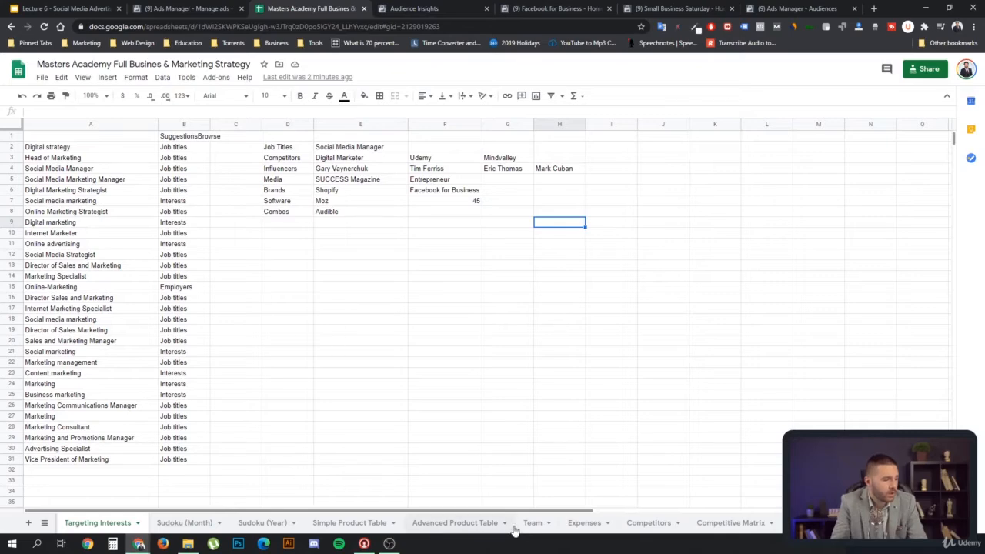
left_click(646, 523)
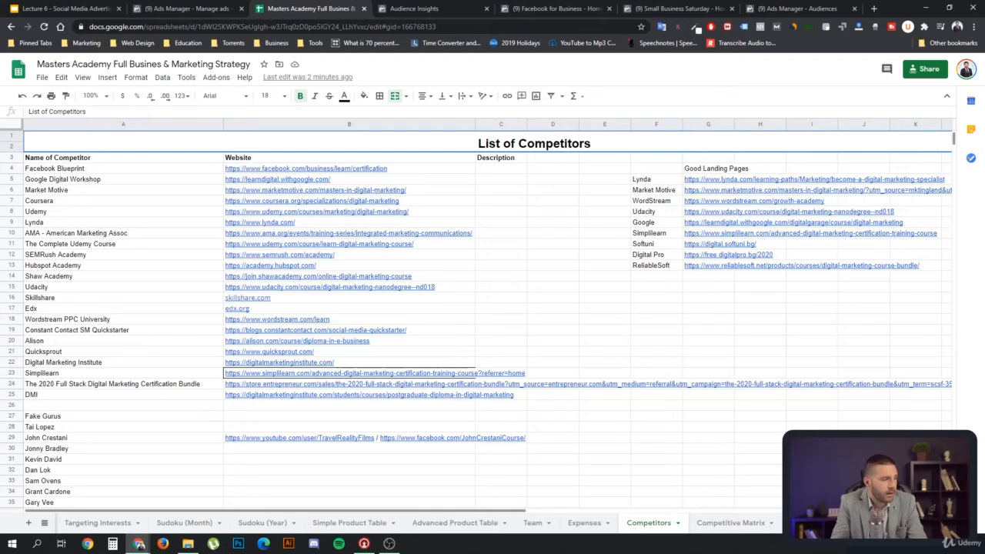
key("alt+Tab")
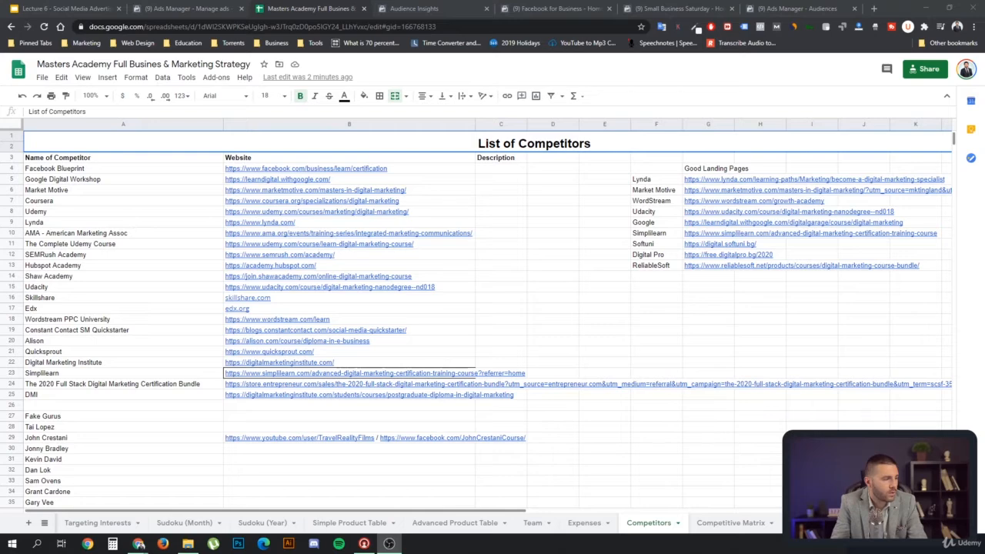
- Pick Coursera from the list of competitors and switch back to the Audience Insights page
left_click(133, 203)
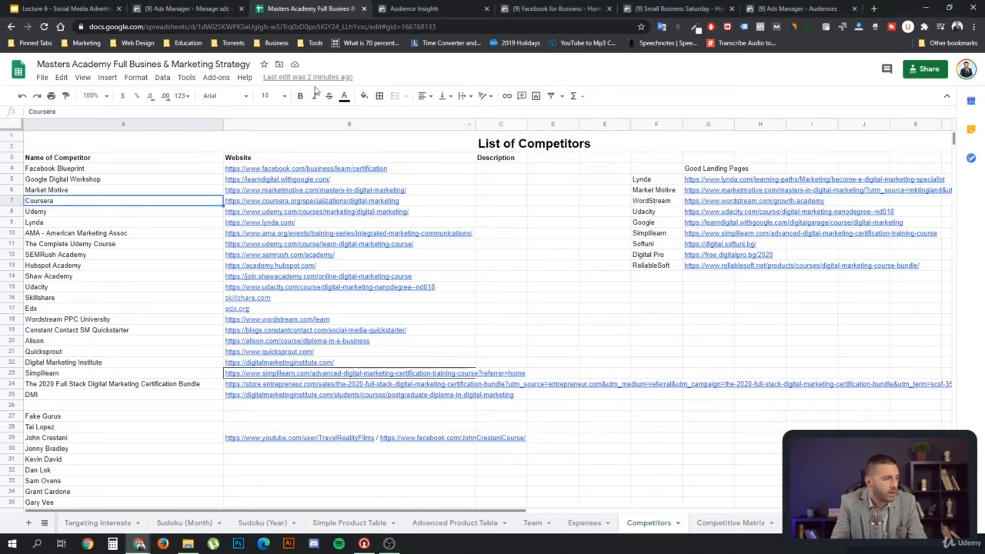
left_click(442, 10)
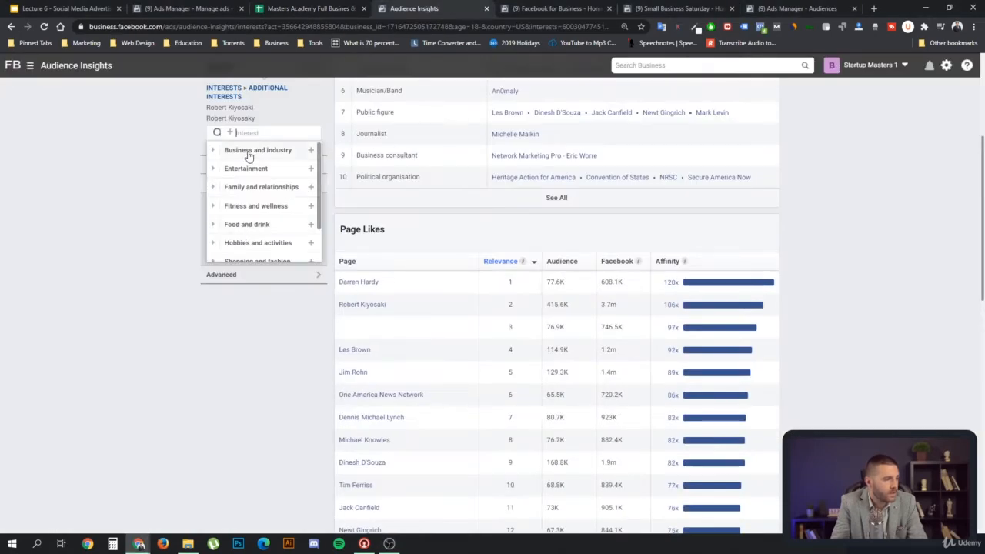
- Try adding Coursera through the interest search, and remove the employer entry this adds
type("coursera")
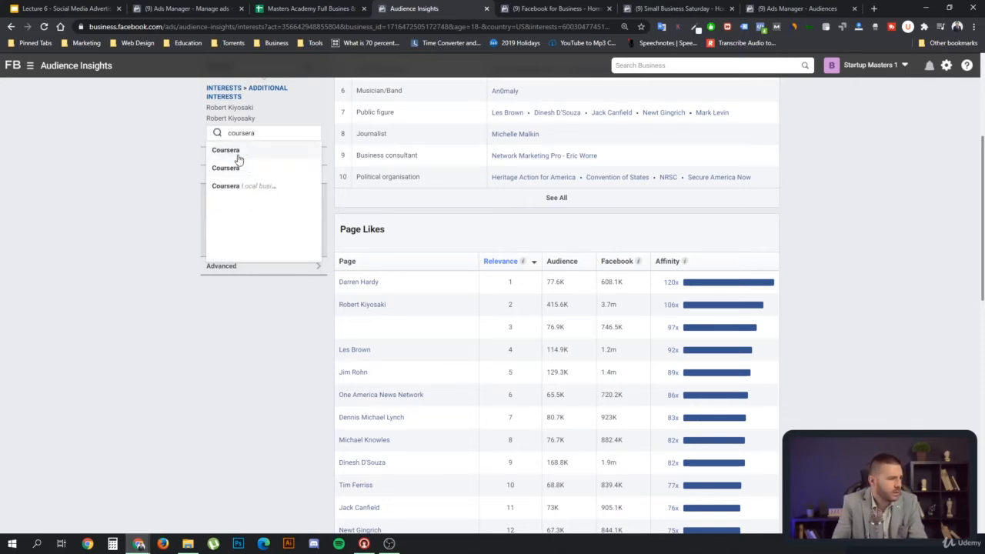
left_click(231, 168)
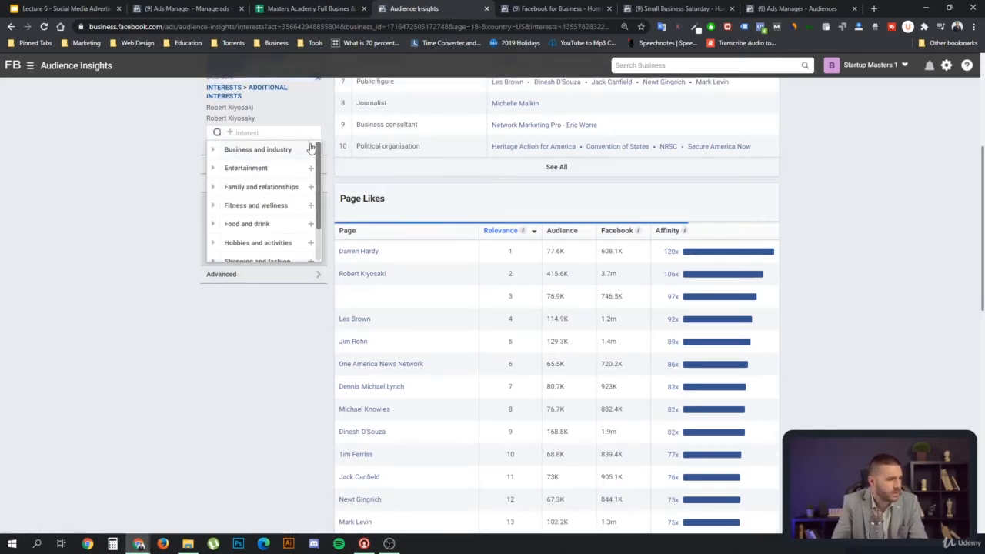
scroll(263, 108, "up", 2)
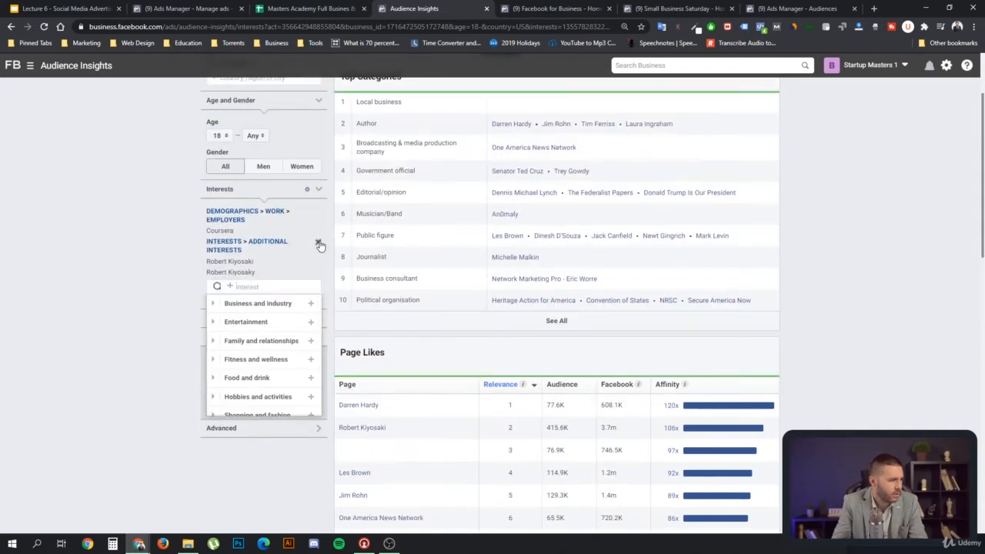
left_click(318, 213)
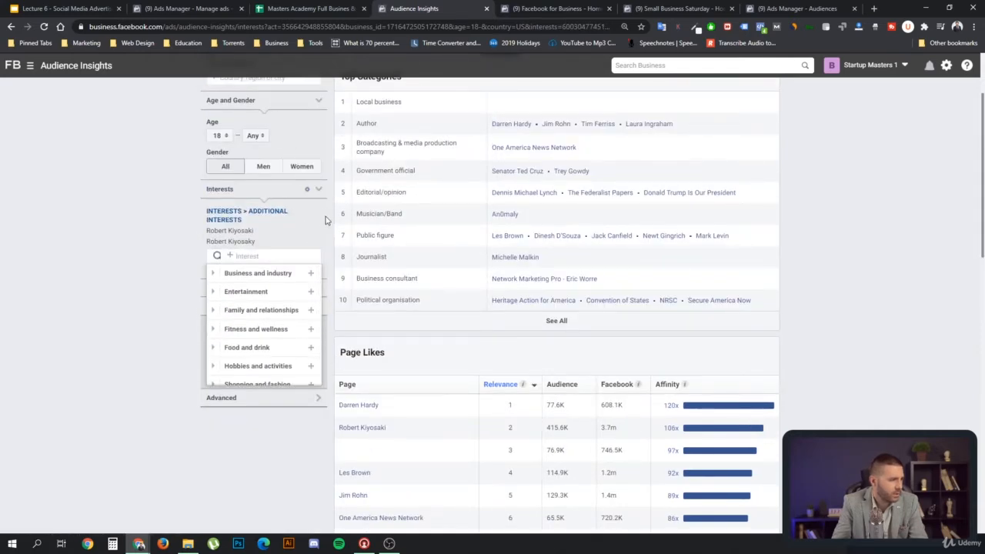
- Search the interests for Coursera again and try adding another of the matching entries
type("course")
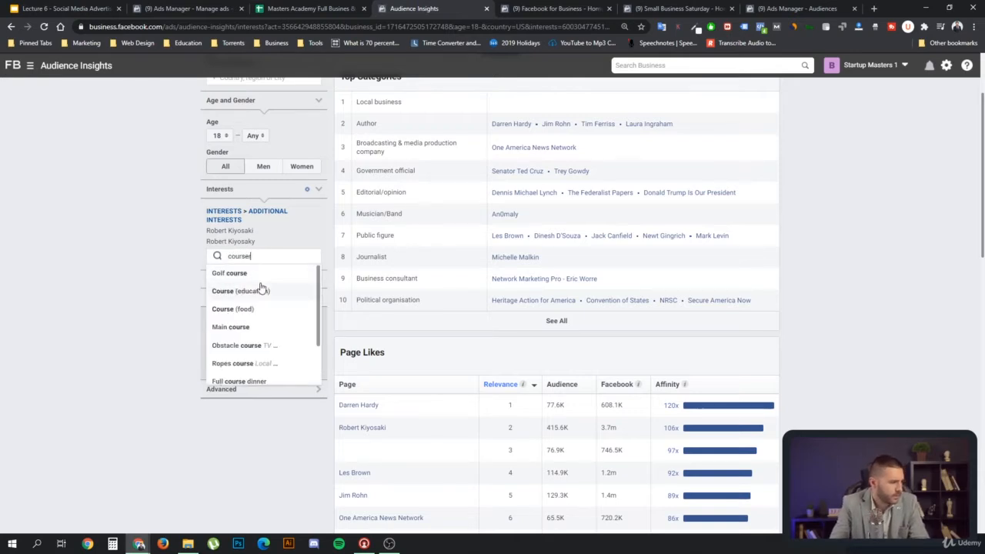
type("ra")
left_click(250, 278)
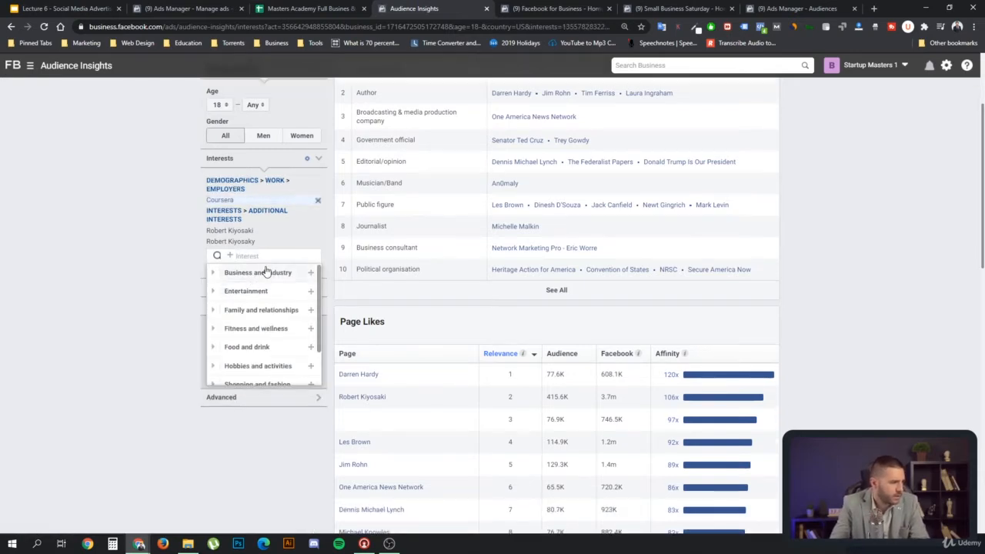
- Replace the Robert Kiyosaki interests and the Coursera employer entry with the Coursera entry from the additional interests
left_click(316, 212)
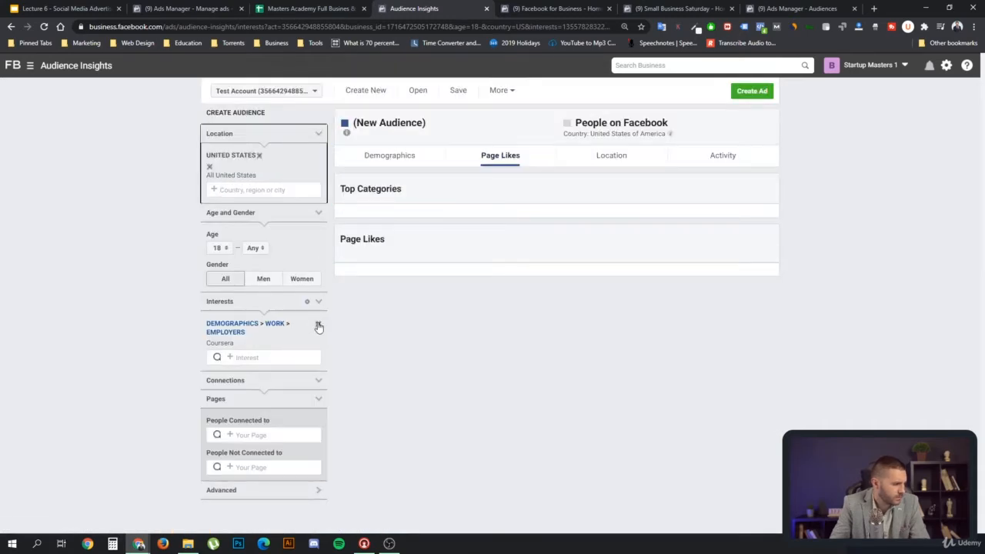
left_click(318, 327)
left_click(257, 326)
type("co")
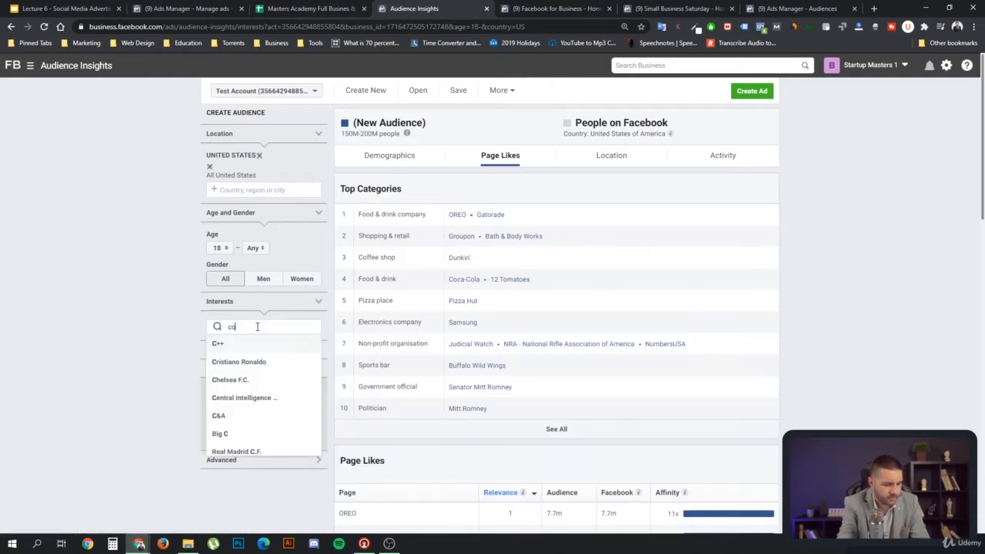
type("ursera")
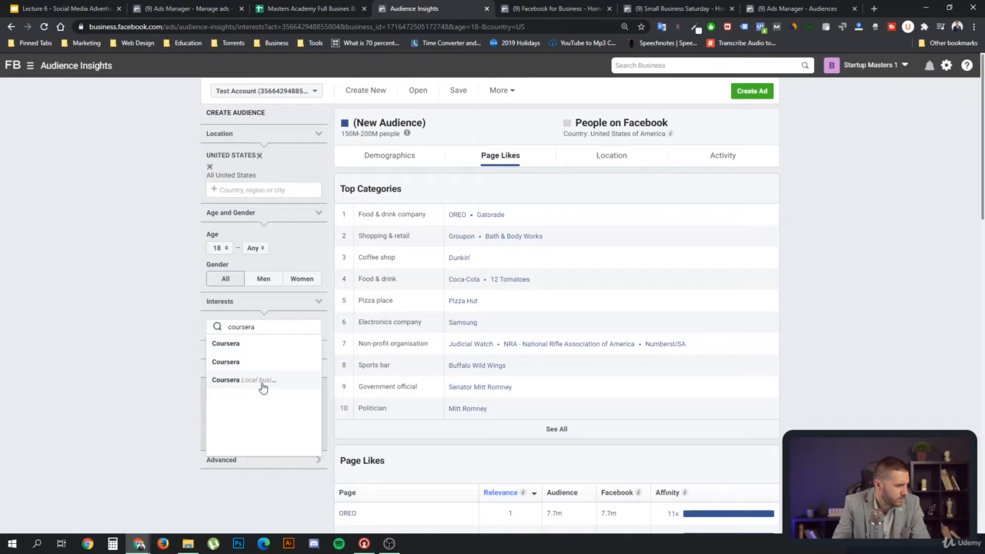
left_click(261, 381)
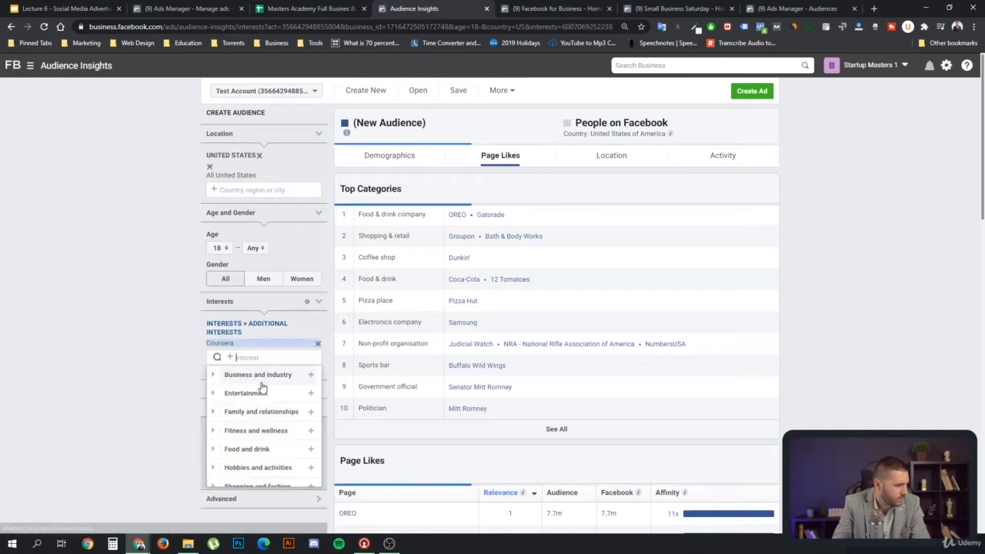
left_click(138, 345)
scroll(624, 234, "down", 1)
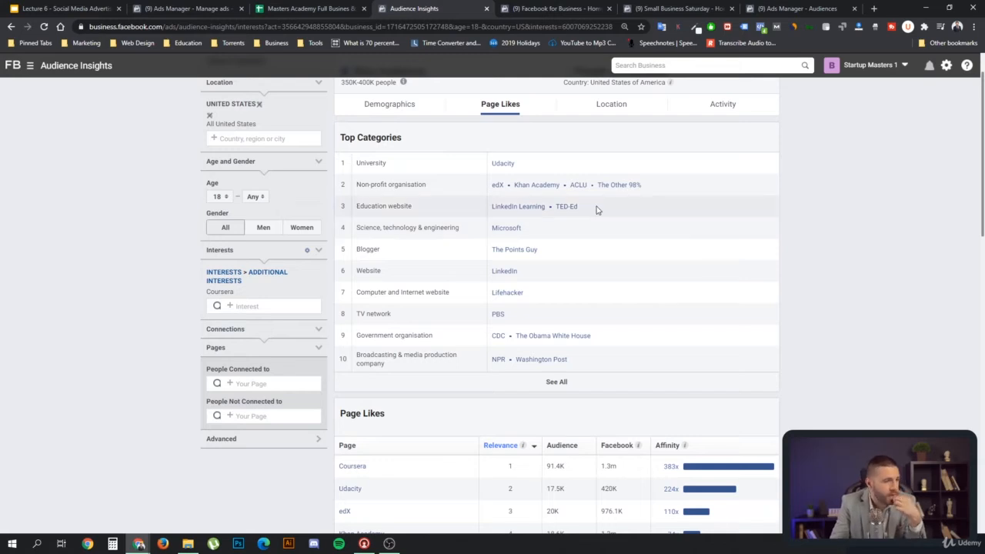
- Copy WIRED from the Page Likes list into cell G5, in the Media row of the Targeting Interests sheet
scroll(595, 208, "down", 4)
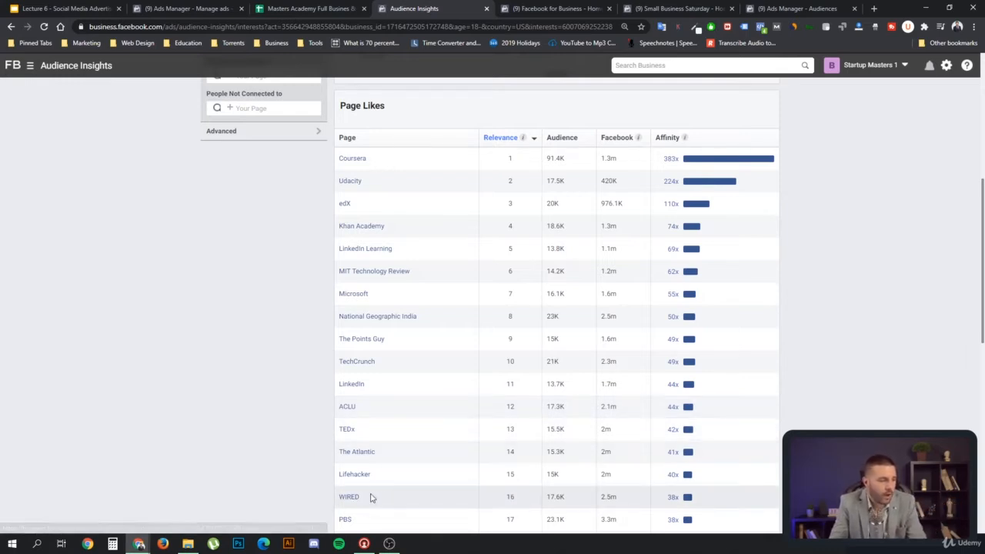
left_click_drag(368, 497, 338, 499)
key("ctrl+c")
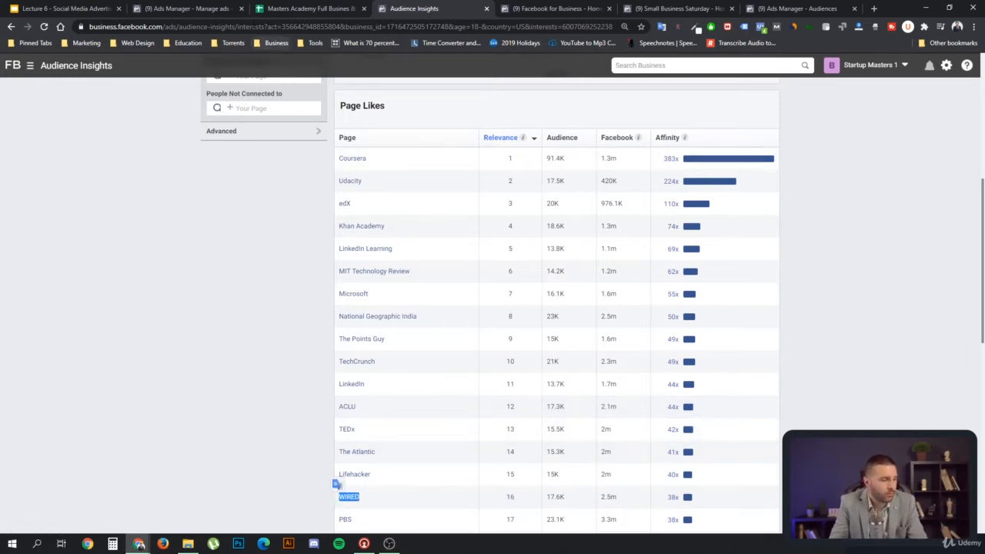
left_click(301, 9)
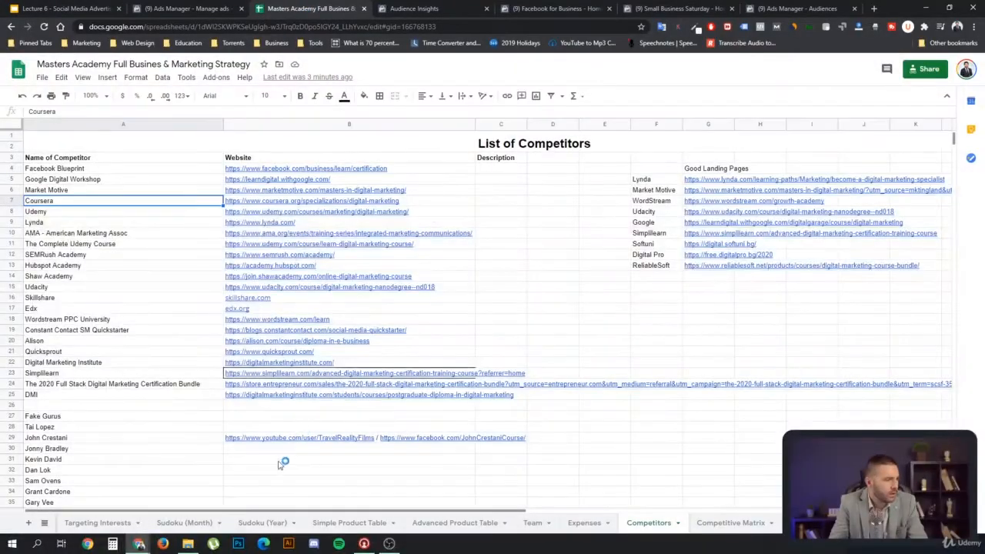
left_click(96, 522)
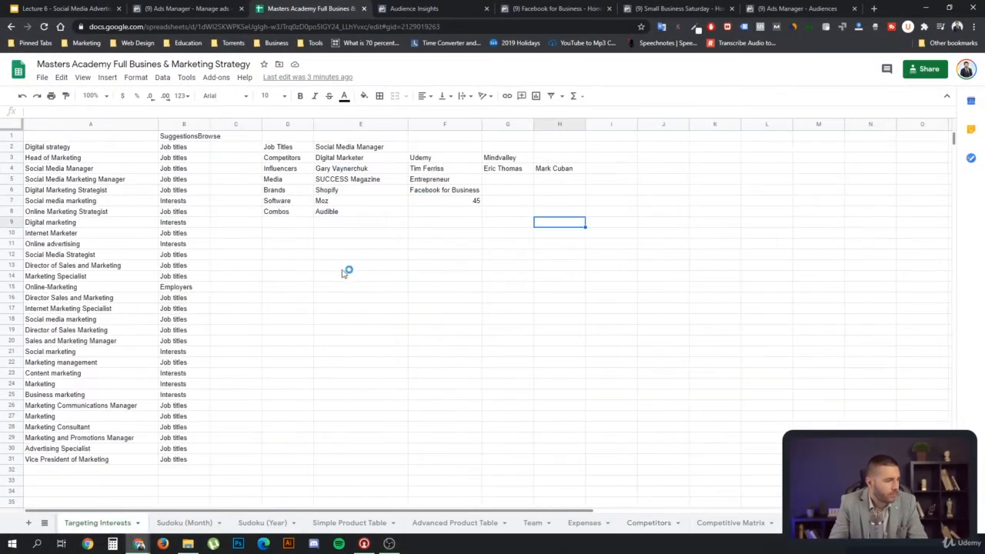
left_click(507, 181)
key("ctrl+v")
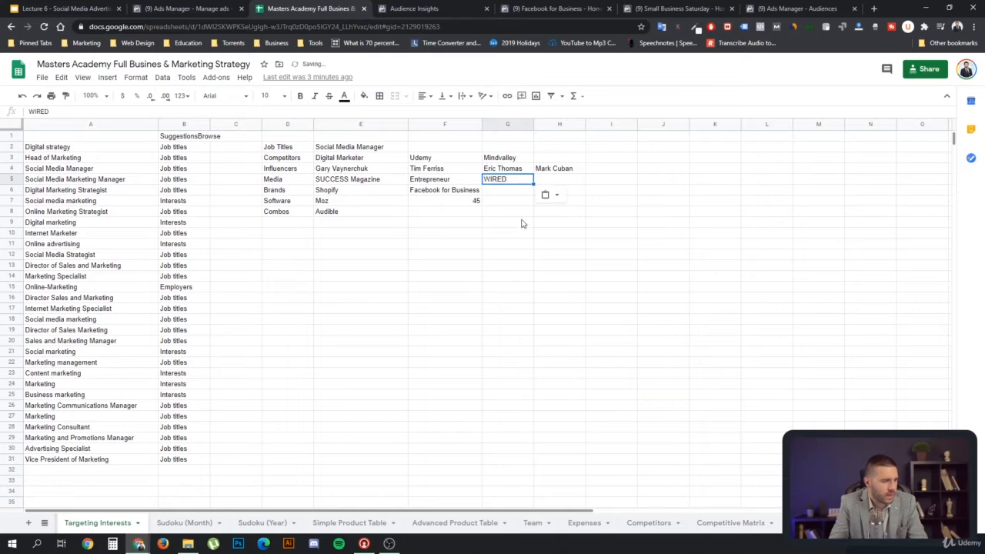
left_click(520, 214)
- Review the liked pages in Audience Insights and the competitor names in the Competitors sheet for further targeting ideas
left_click(431, 9)
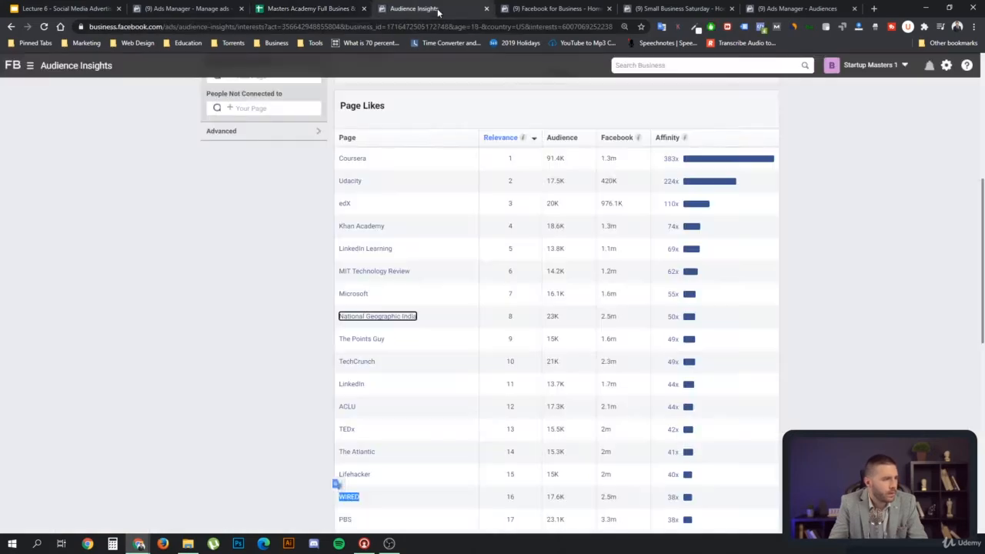
scroll(427, 225, "up", 2)
scroll(420, 254, "down", 1)
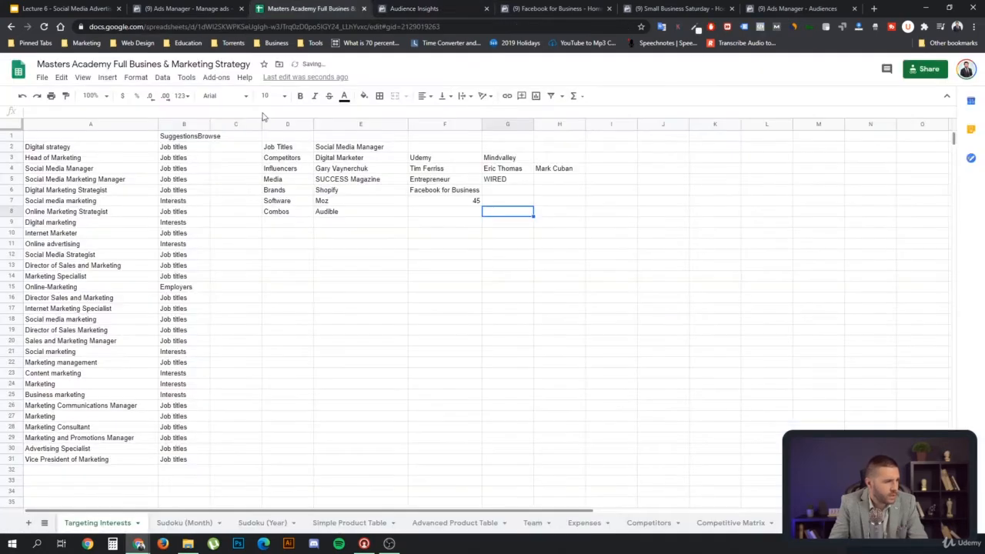
left_click(287, 13)
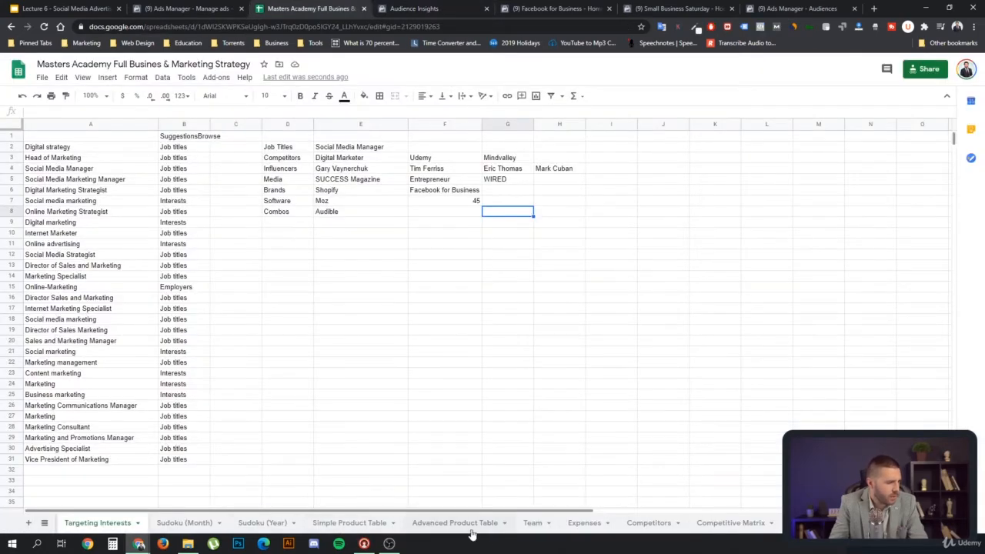
left_click(649, 524)
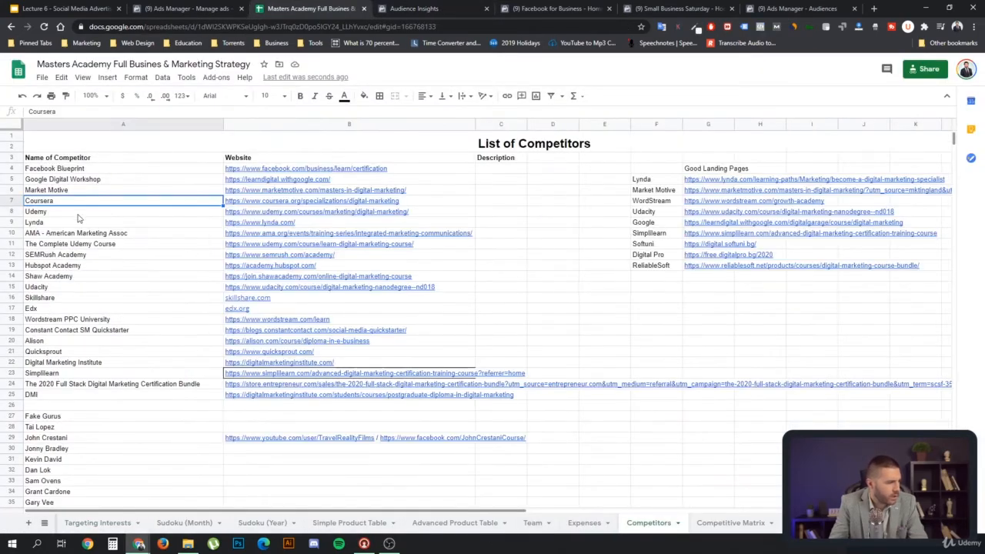
left_click(64, 192)
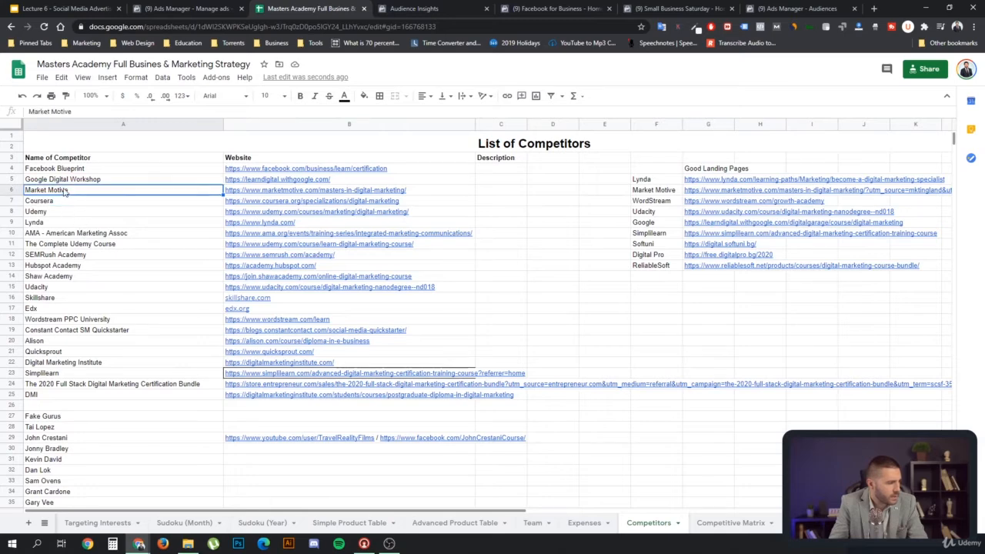
left_click(74, 289)
left_click(65, 278)
left_click(74, 266)
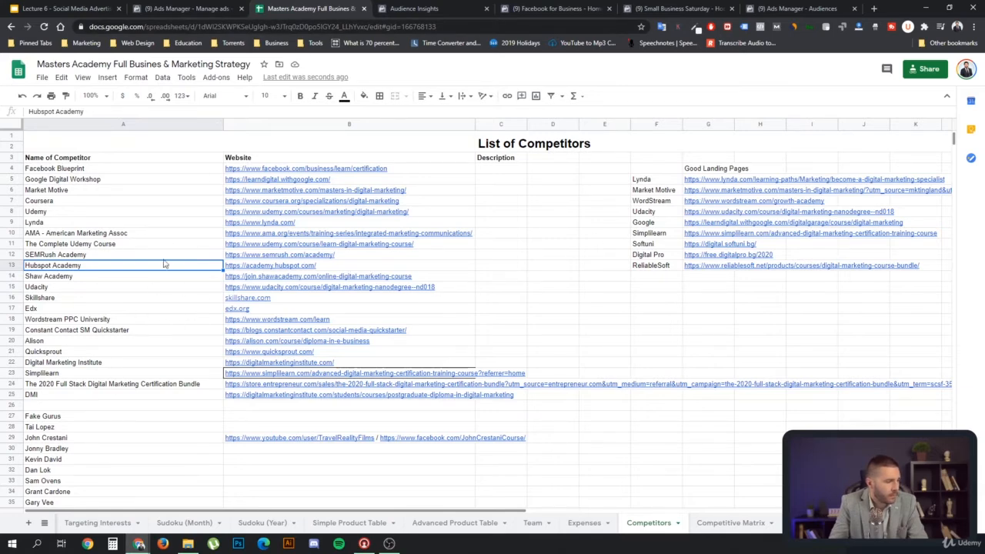
left_click(173, 10)
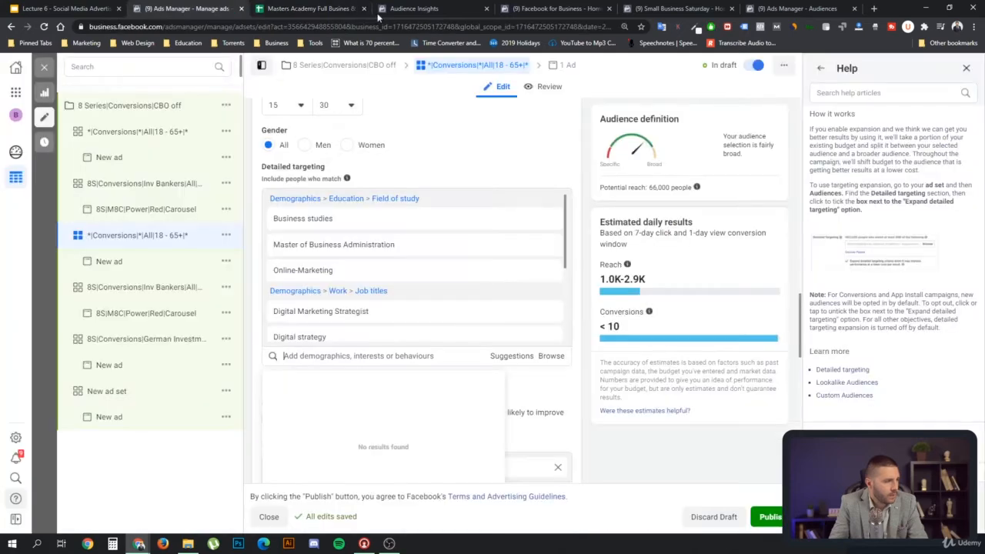
left_click(428, 10)
left_click(531, 10)
- Add TechCrunch from the Page Likes list to cell H5, in the Media row of the Targeting Interests sheet
left_click(428, 10)
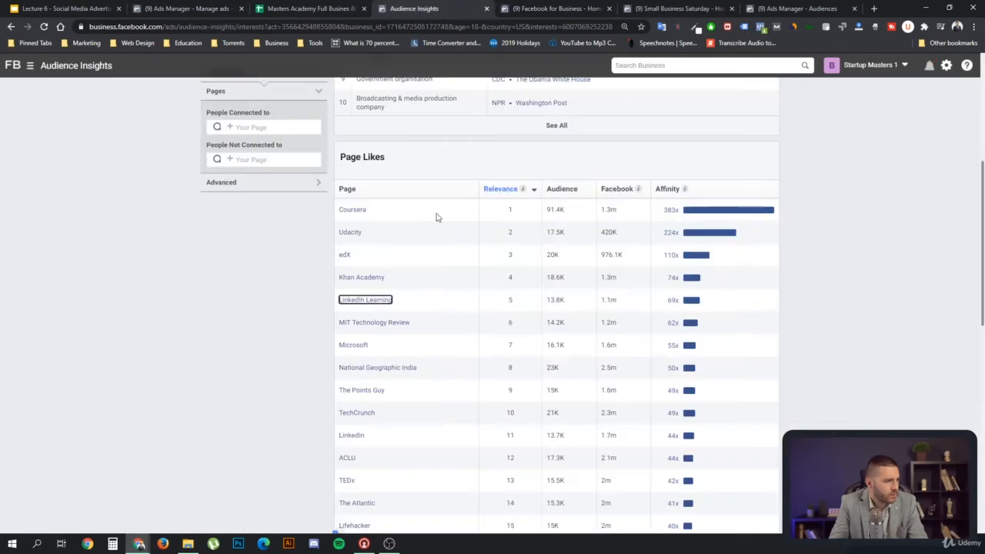
scroll(472, 378, "down", 1)
left_click_drag(389, 365, 339, 367)
left_click(275, 9)
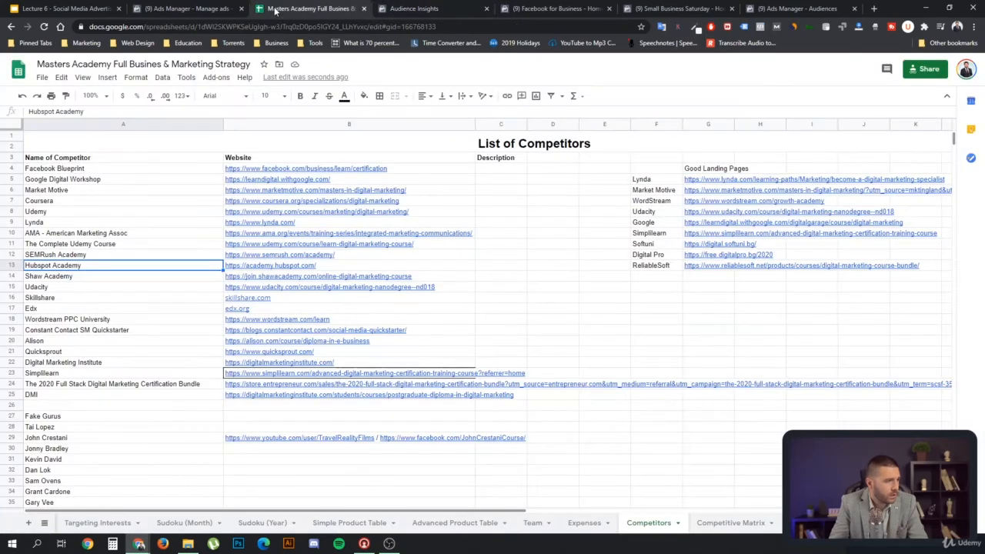
left_click(207, 8)
left_click(310, 11)
left_click(554, 11)
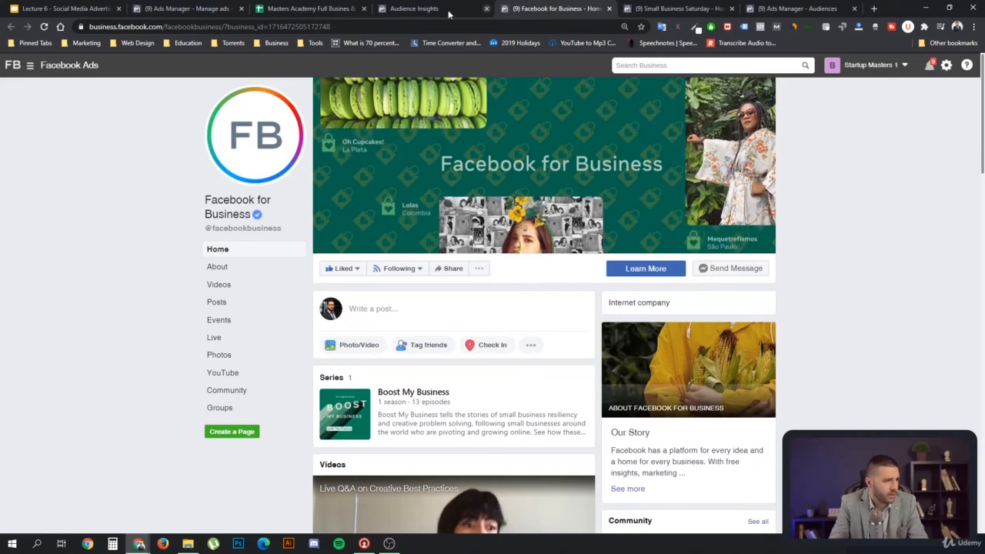
left_click(424, 12)
left_click(314, 11)
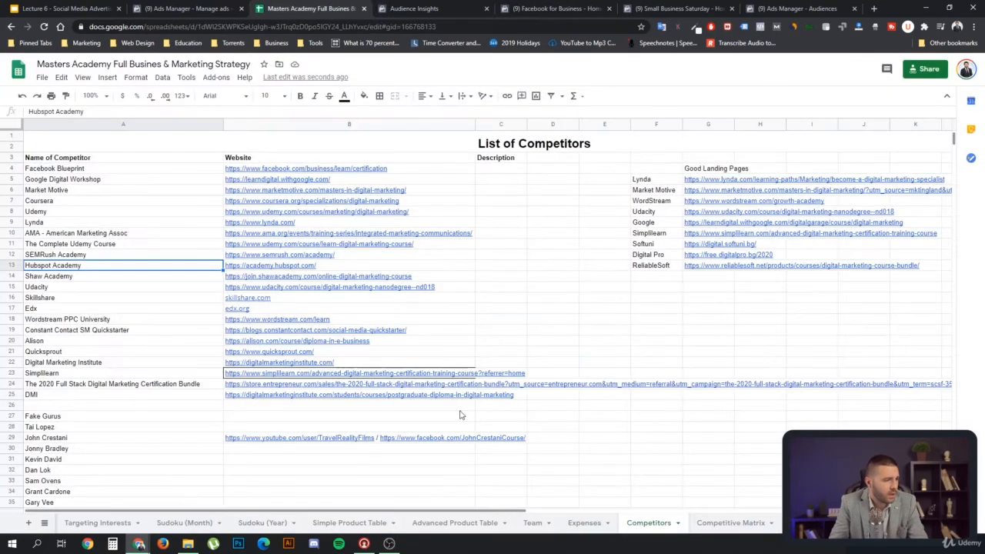
left_click(91, 526)
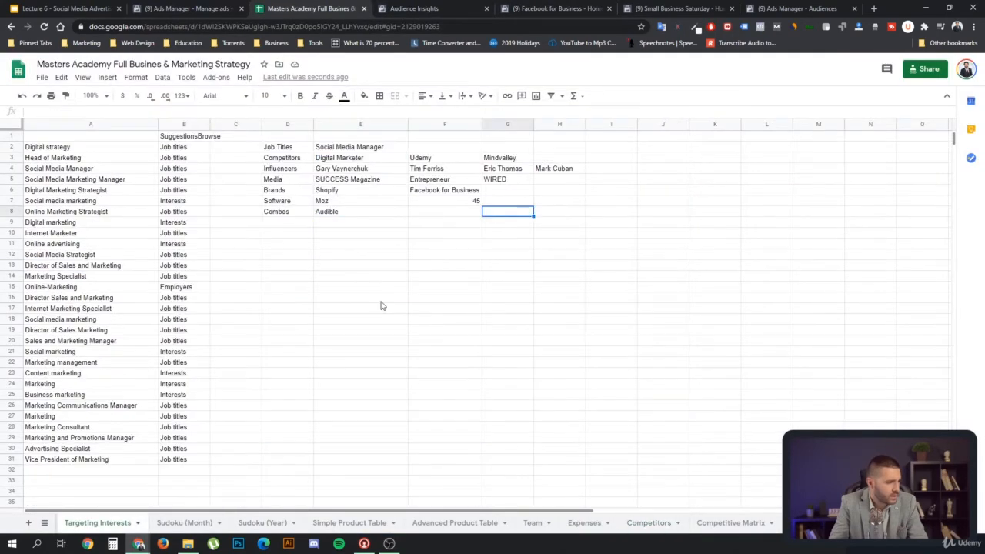
left_click(555, 183)
type("TechCrunch")
left_click(540, 225)
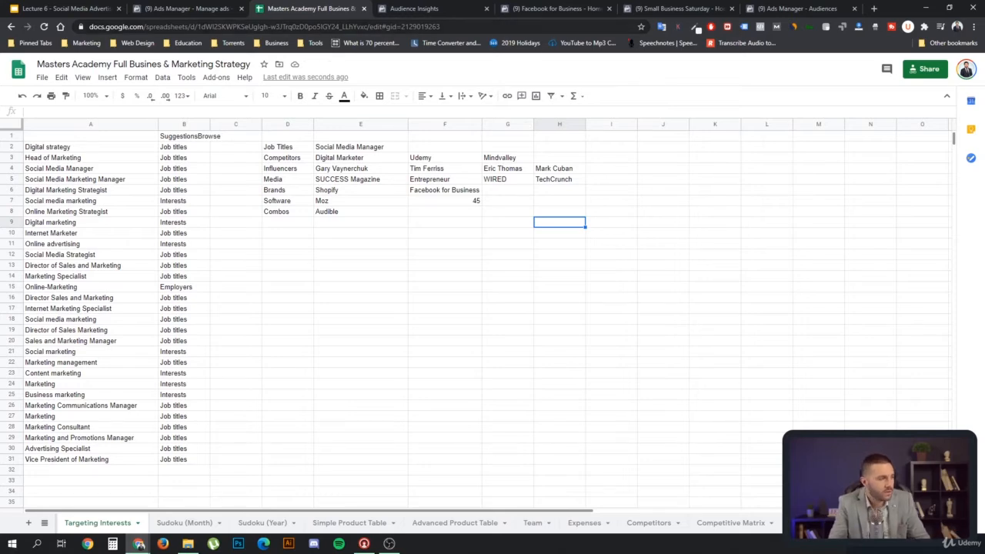
- In Ads Manager, close the ad set editor and the help pane, and deselect the chosen ad set
left_click(188, 9)
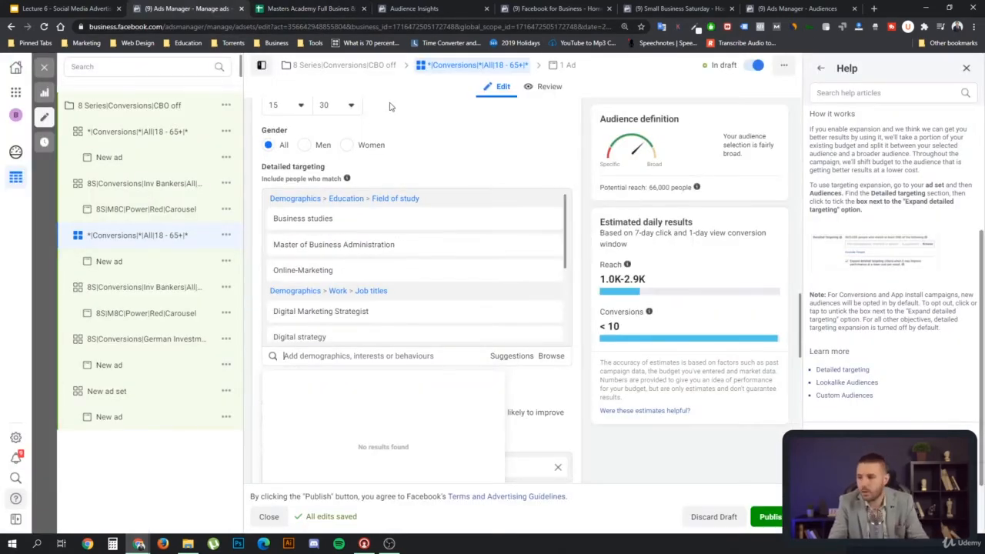
left_click(44, 67)
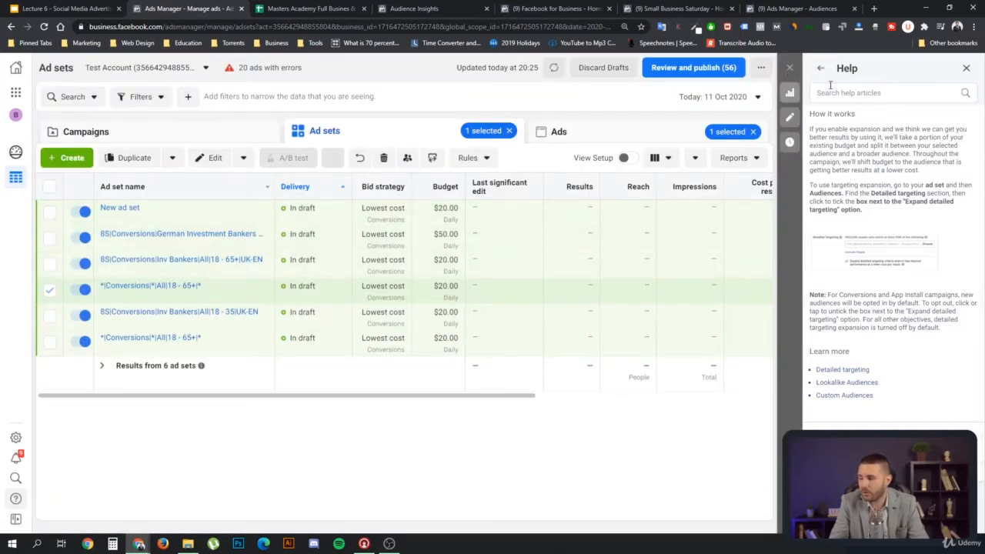
left_click(966, 68)
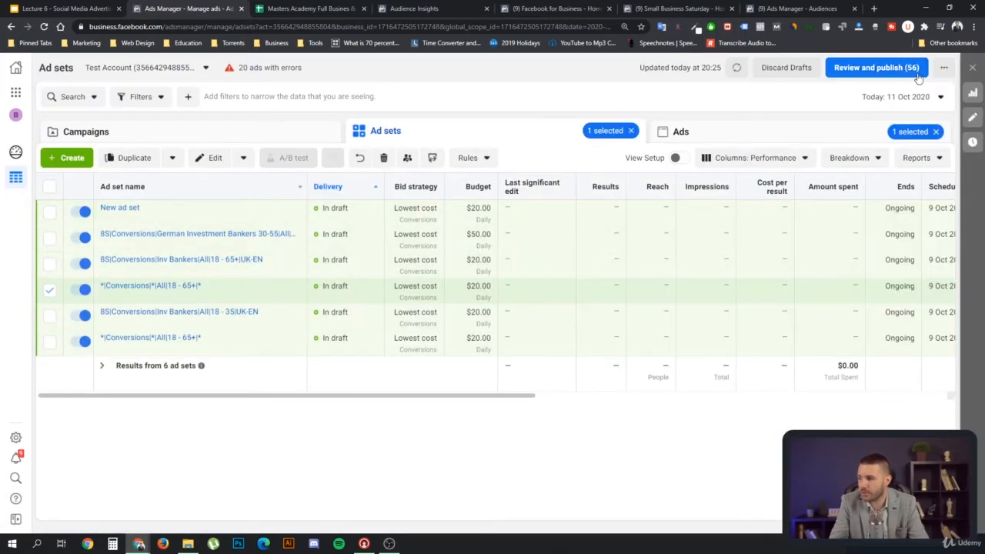
left_click(49, 290)
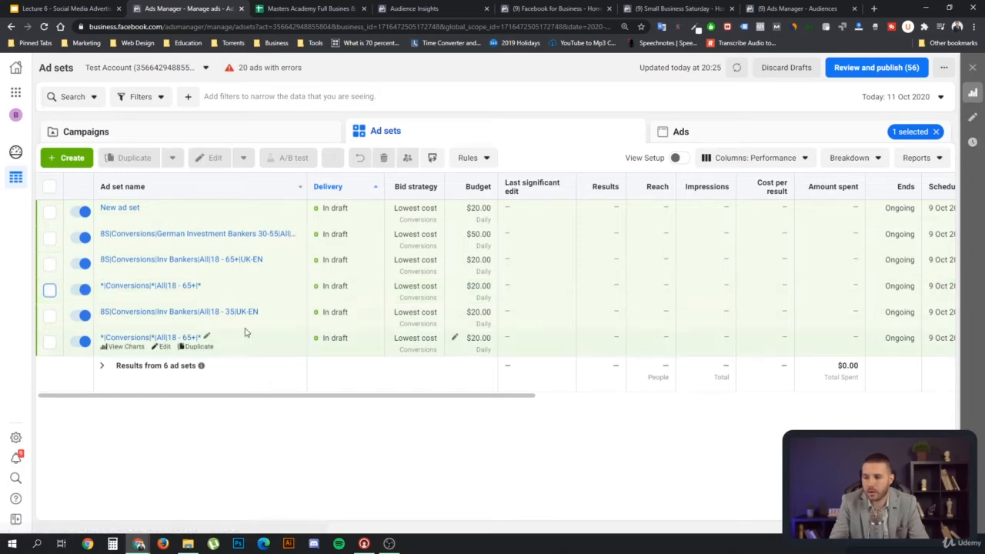
- Create a new campaign with the Conversions objective
left_click(68, 158)
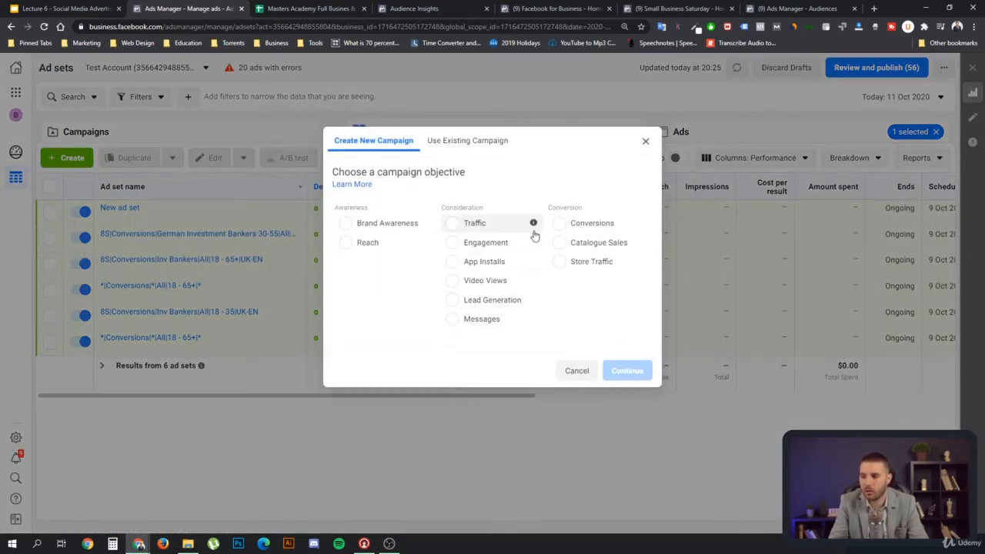
left_click(559, 229)
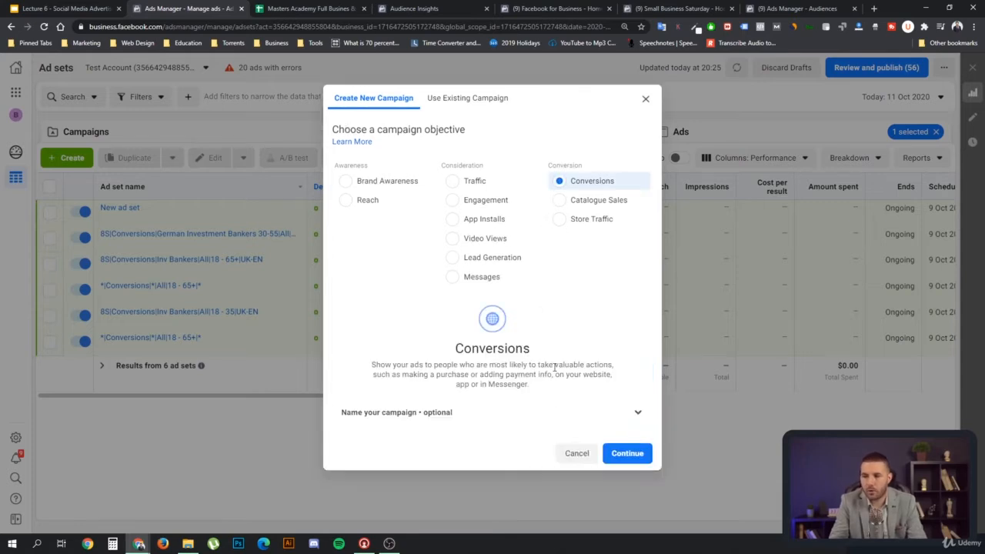
left_click(618, 454)
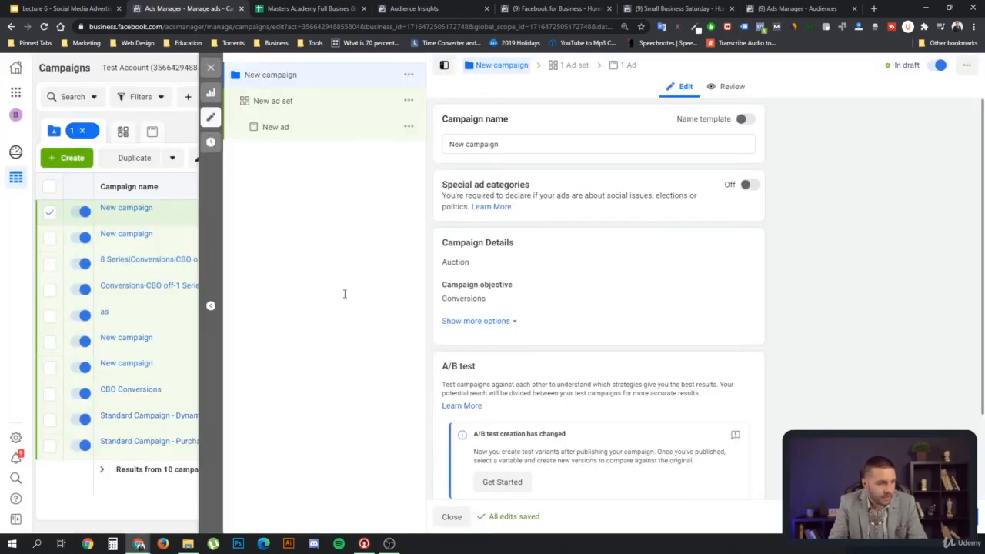
left_click(492, 145)
left_click_drag(504, 144, 410, 156)
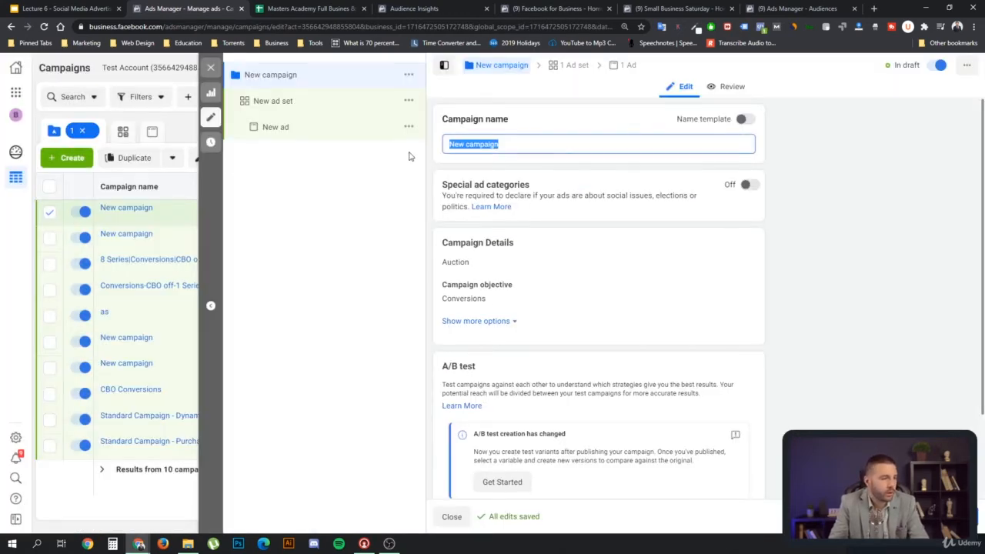
type("Masters")
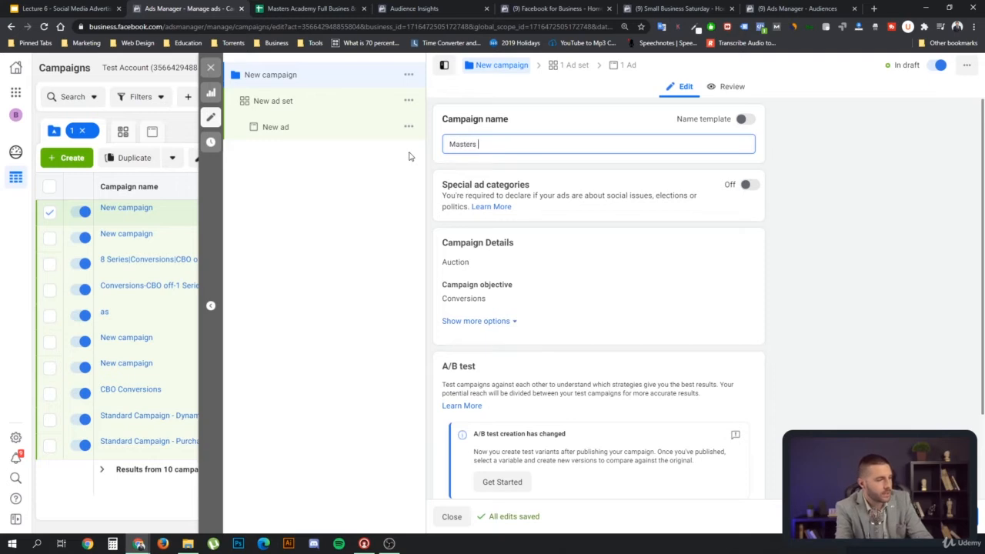
type("Course P")
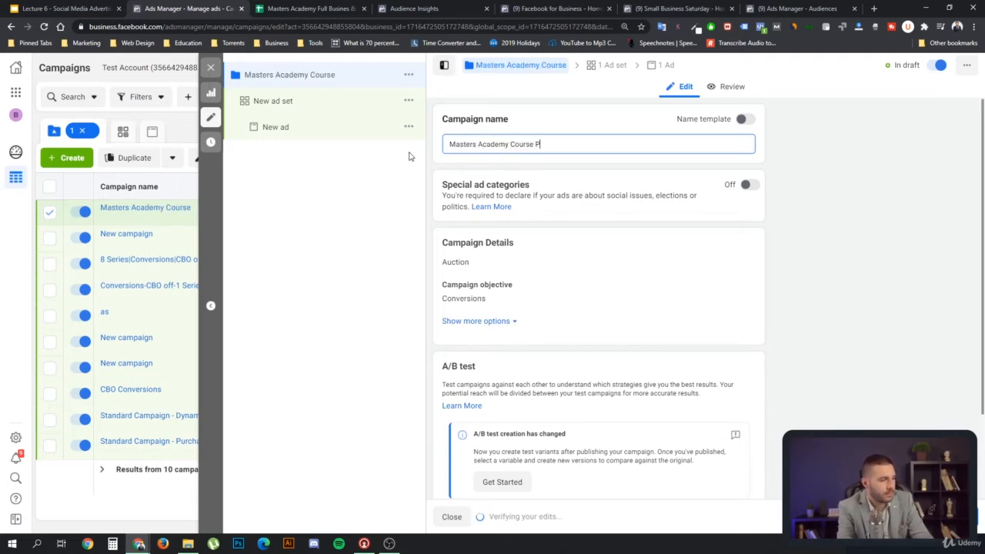
type(" F")
key("BackSpace")
key("BackSpace")
key("BackSpace")
key("BackSpace")
key("BackSpace")
key("BackSpace")
key("BackSpace")
key("BackSpace")
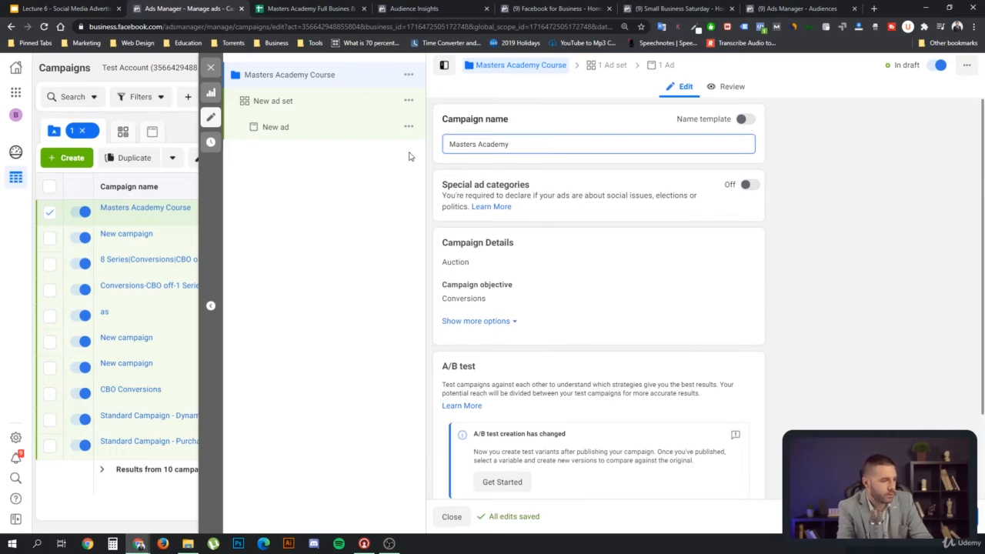
- Turn on the name template for the new campaign and set its custom name part to "MA Purchases"
left_click(747, 121)
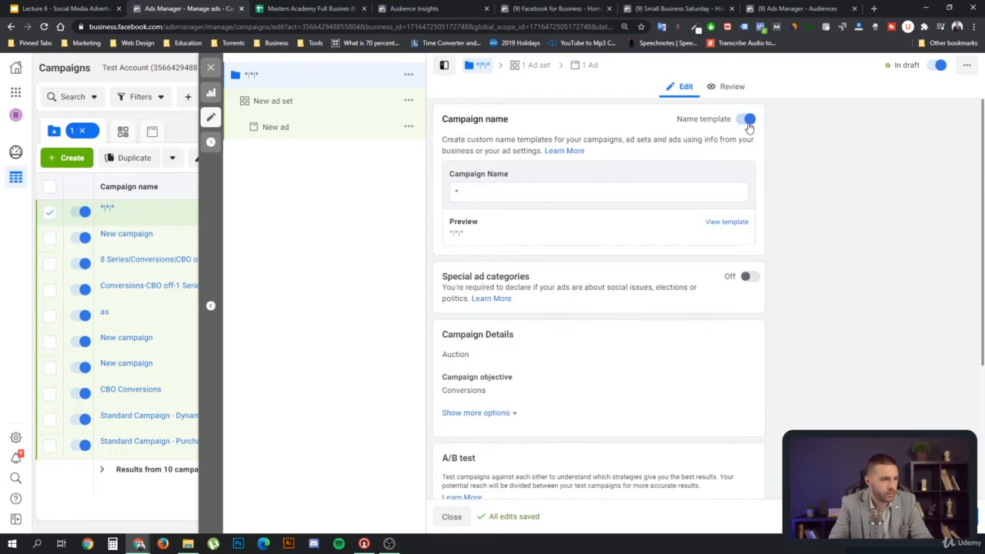
left_click(486, 196)
left_click_drag(476, 191, 439, 197)
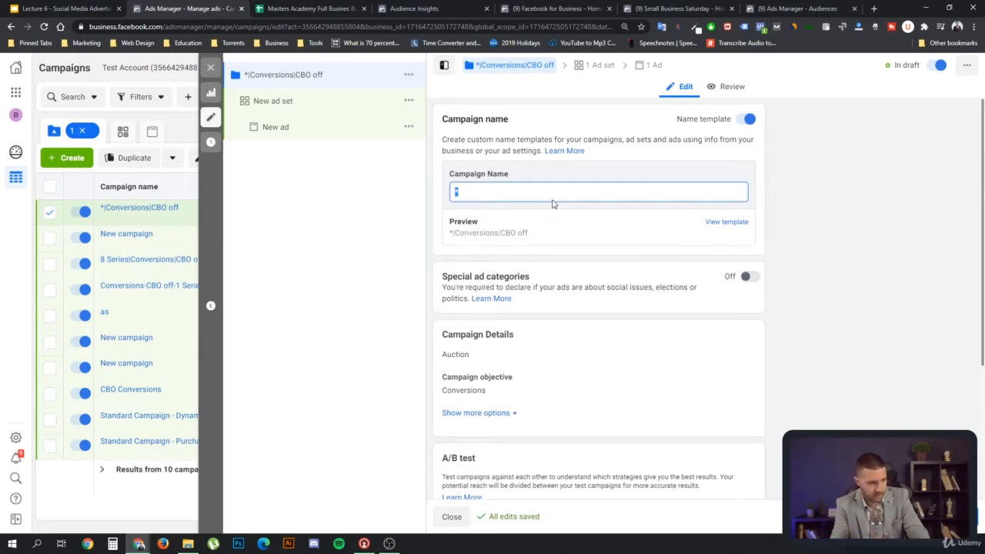
type("M")
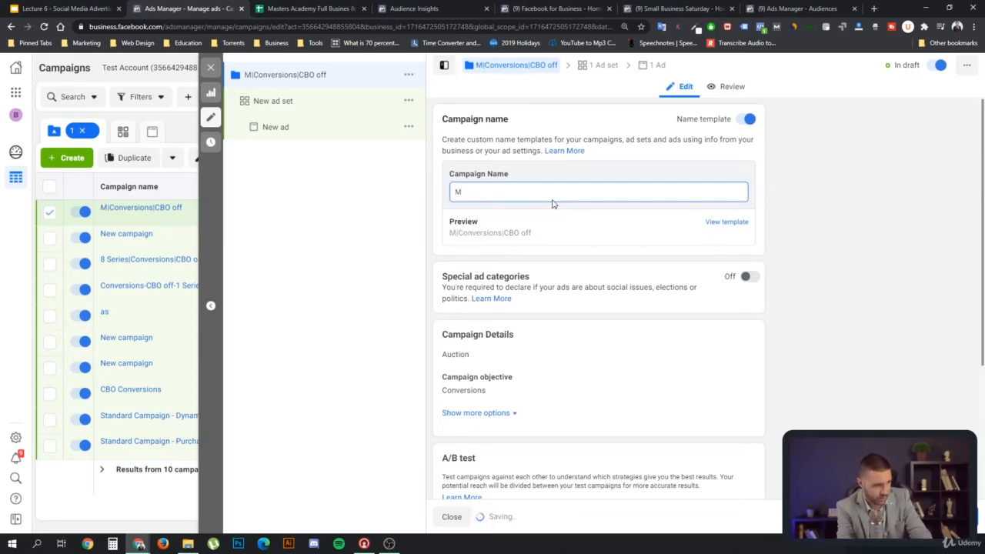
type("A")
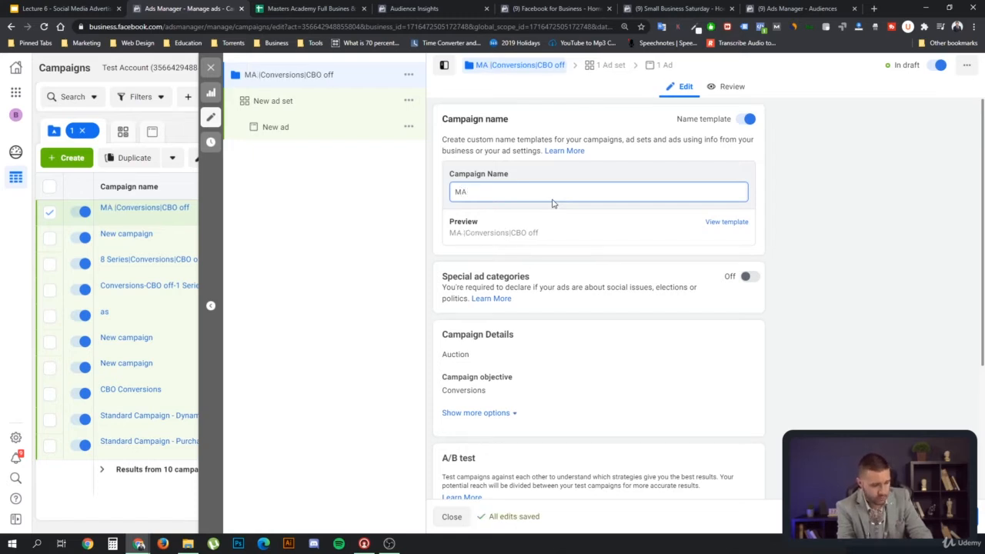
type(" Pur")
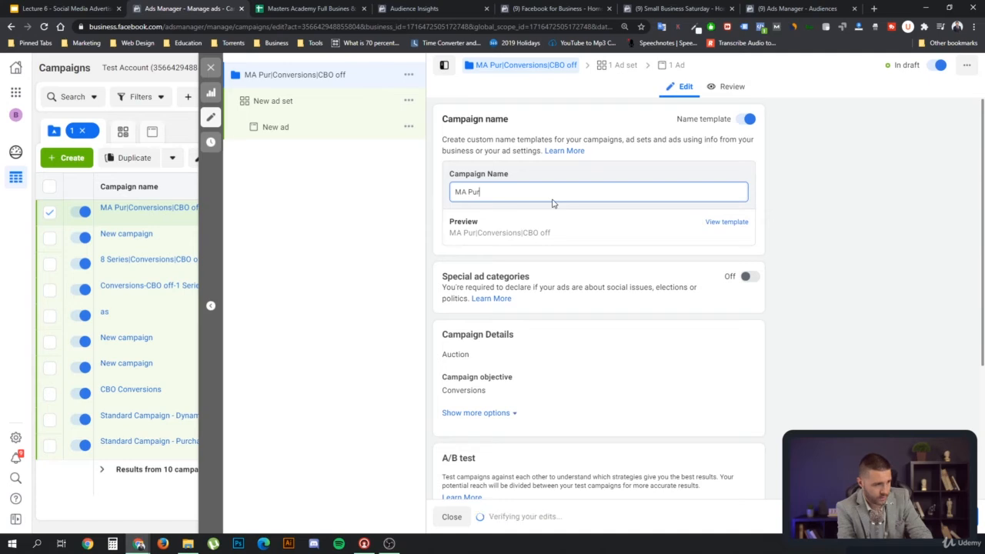
type("chases")
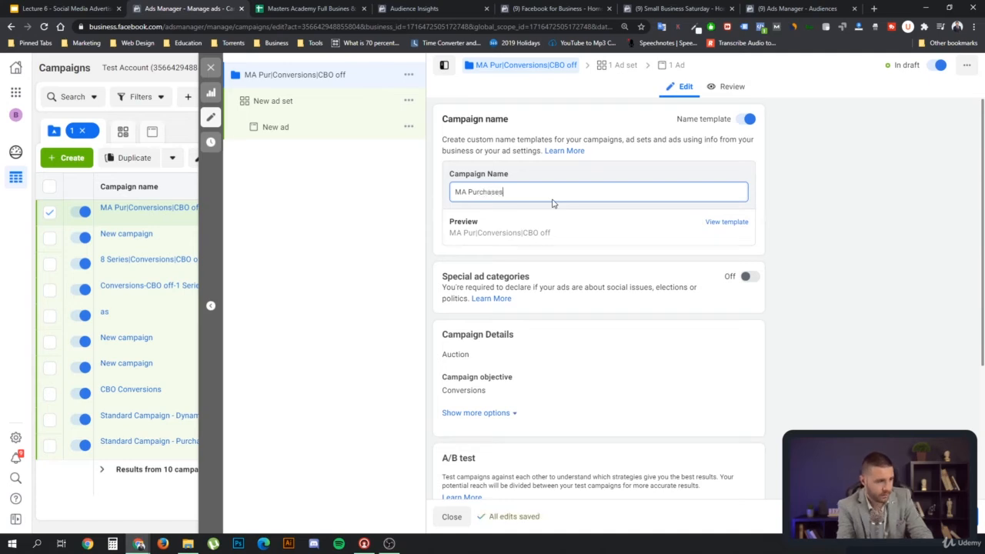
- Open the new ad set of the MA Purchases campaign and set its conversion event to Purchase
left_click(602, 228)
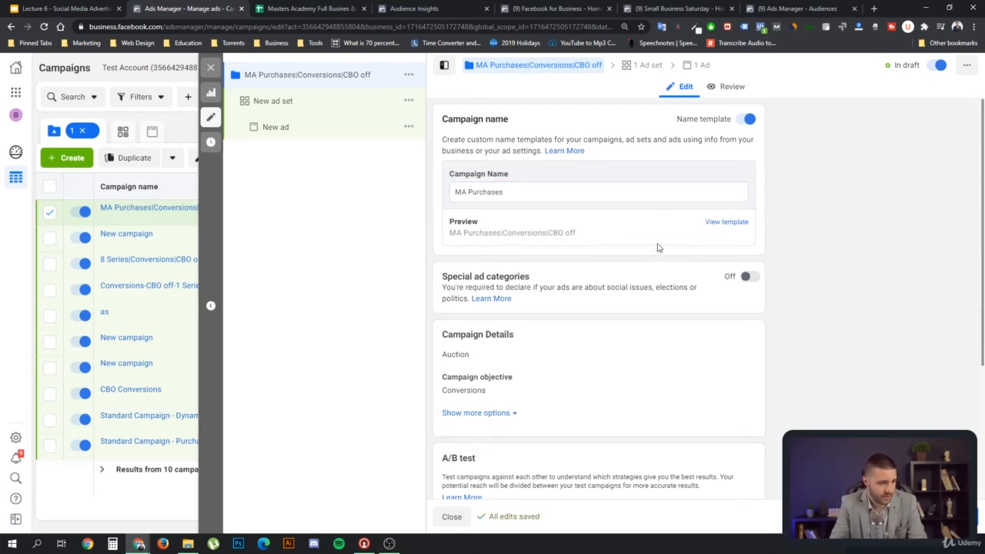
scroll(597, 235, "down", 1)
scroll(600, 223, "up", 1)
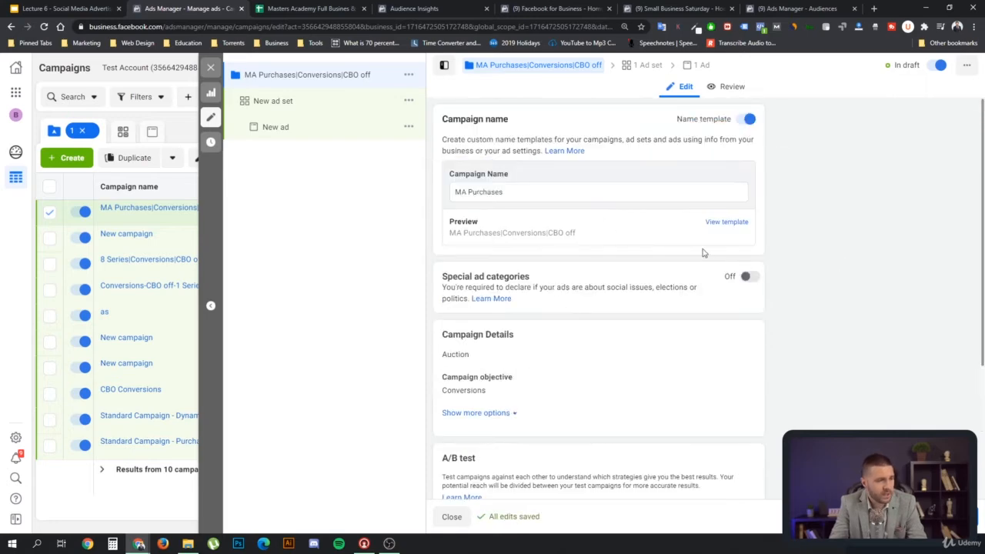
scroll(692, 261, "down", 3)
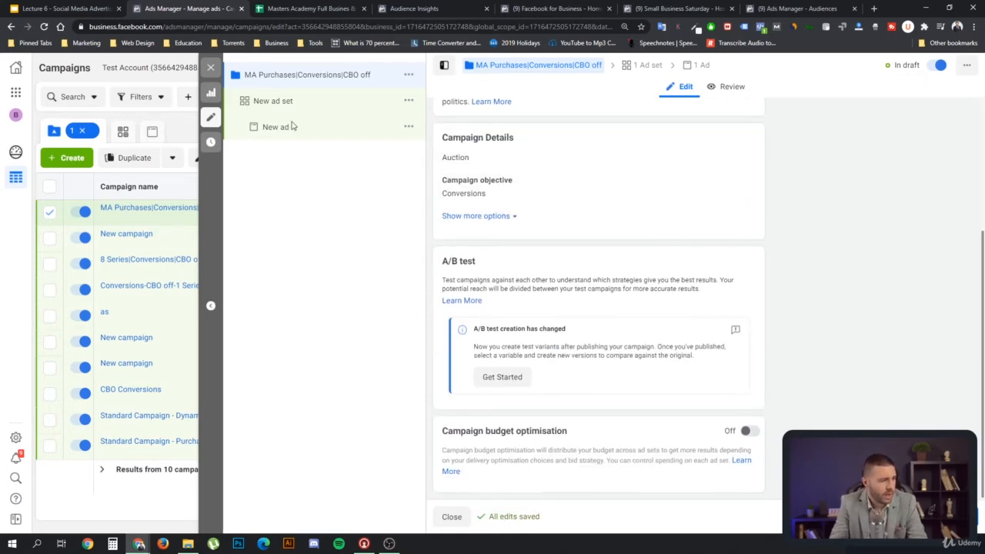
left_click(271, 105)
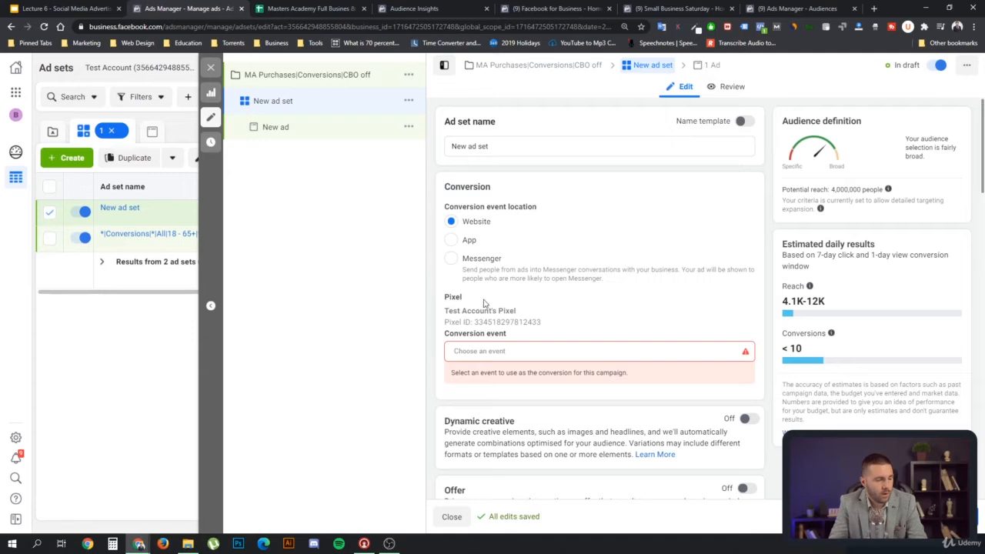
left_click(528, 350)
scroll(583, 455, "down", 2)
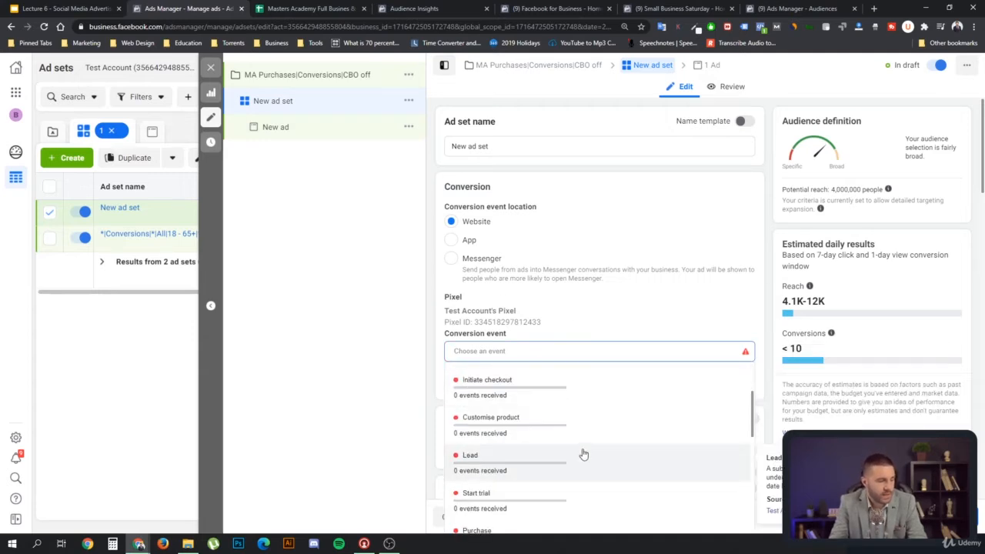
scroll(589, 469, "down", 1)
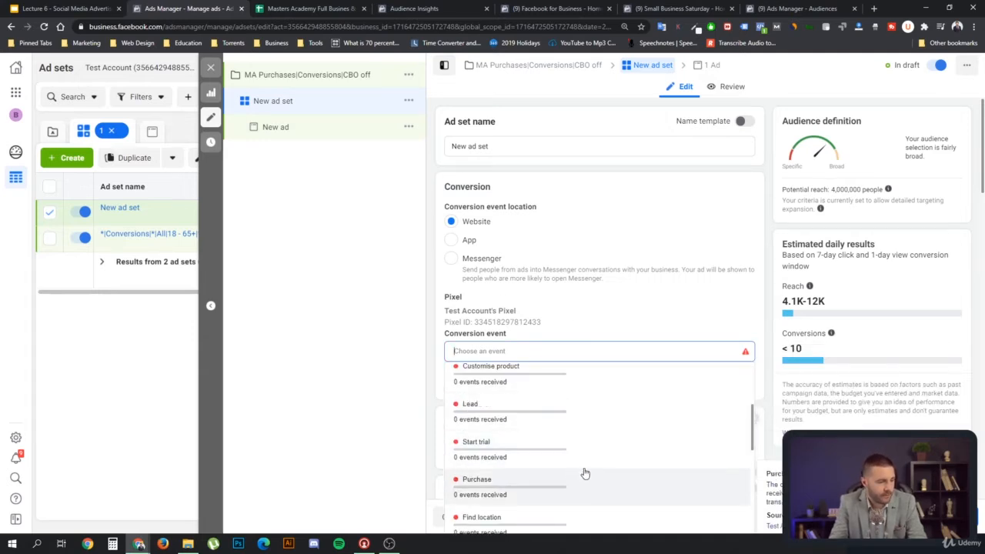
left_click(538, 483)
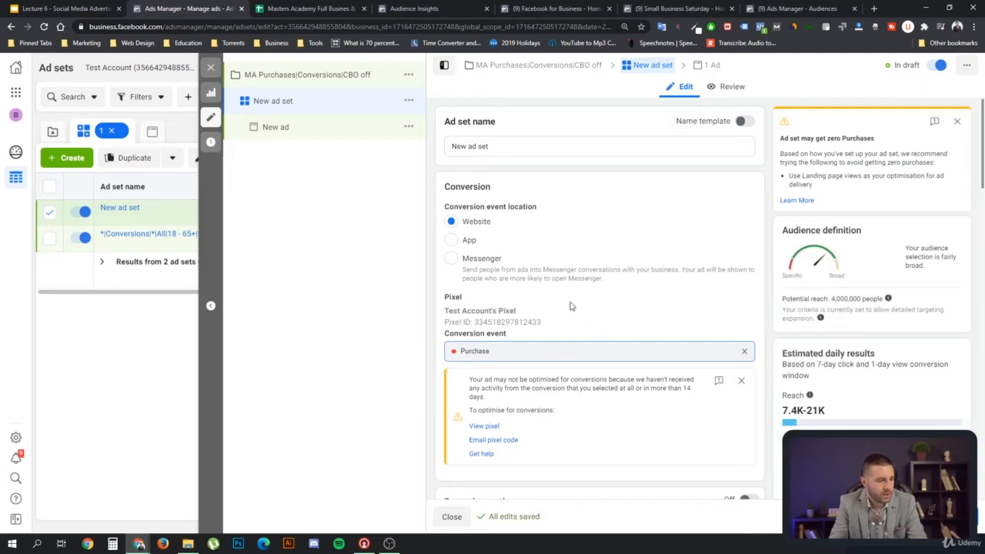
- Turn on the ad set's name template, setting the Campaign Name part to "MA" and the Goal part to "Purchases"
left_click(737, 124)
double_click(480, 194)
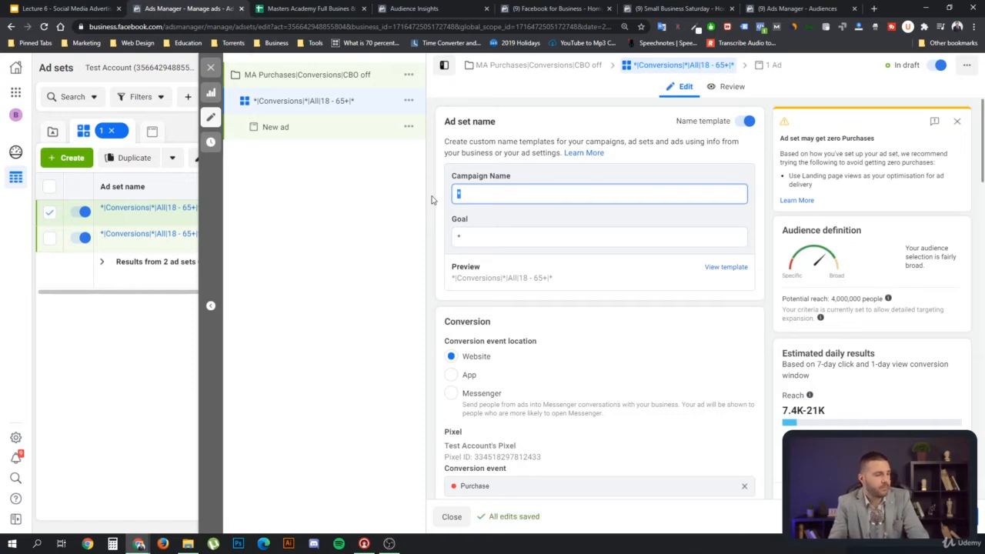
type("MA")
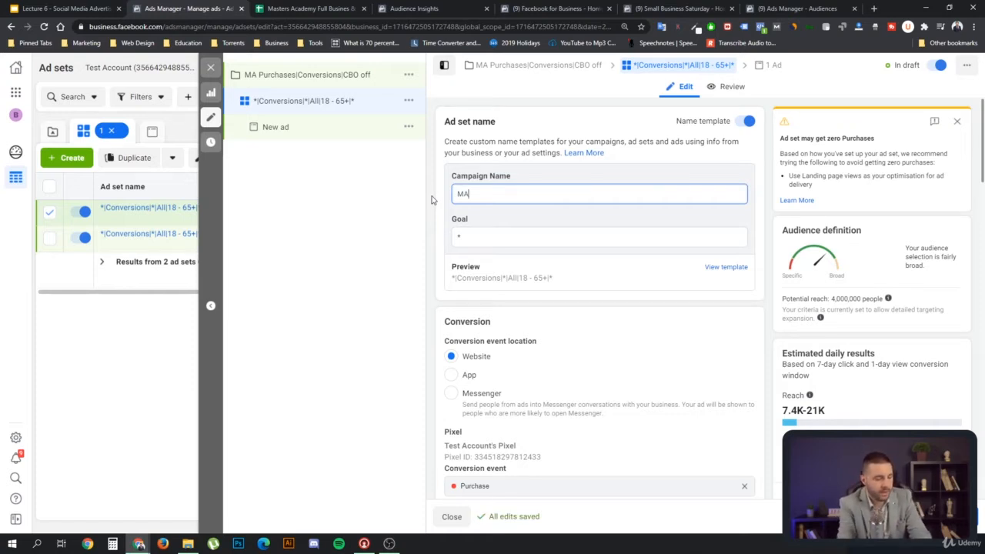
left_click(488, 235)
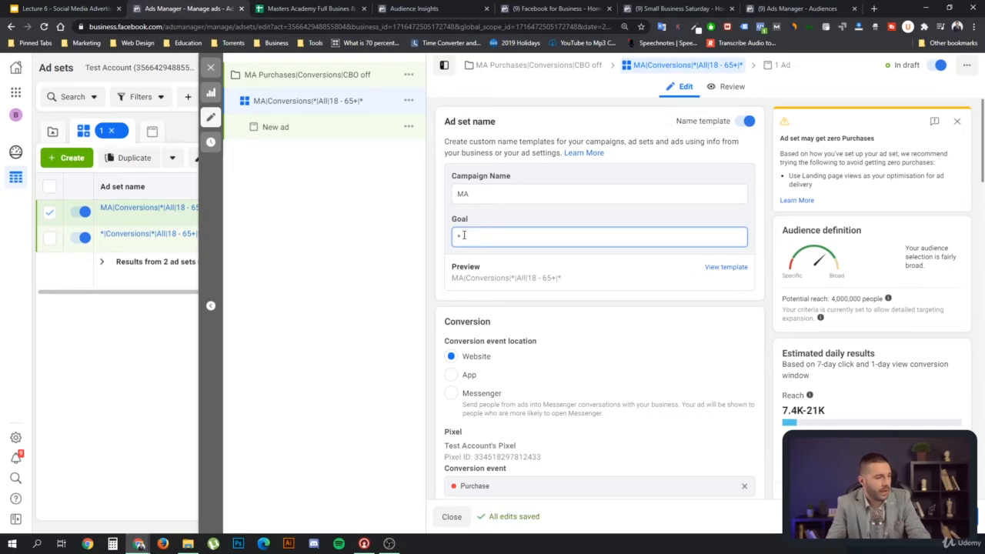
double_click(455, 240)
type("Pur")
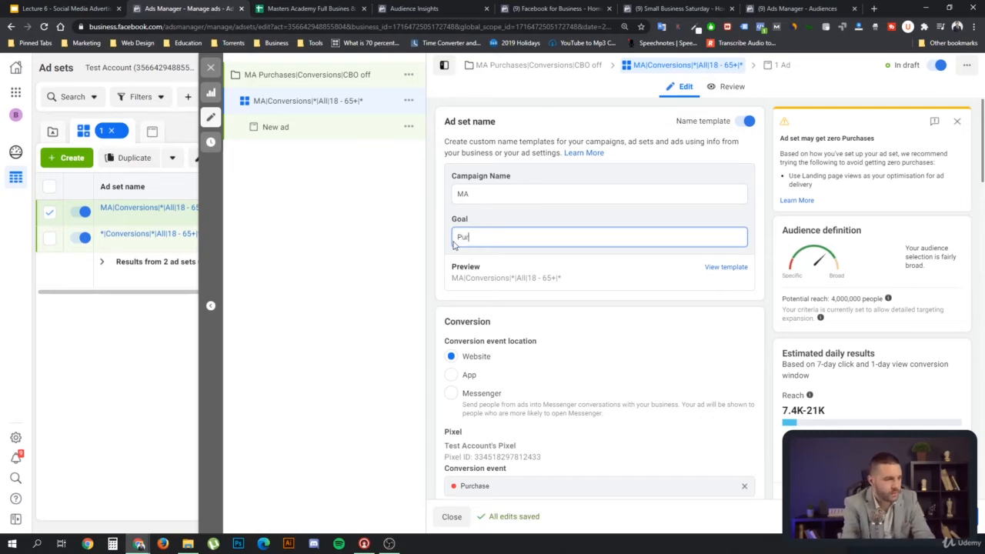
type("chases")
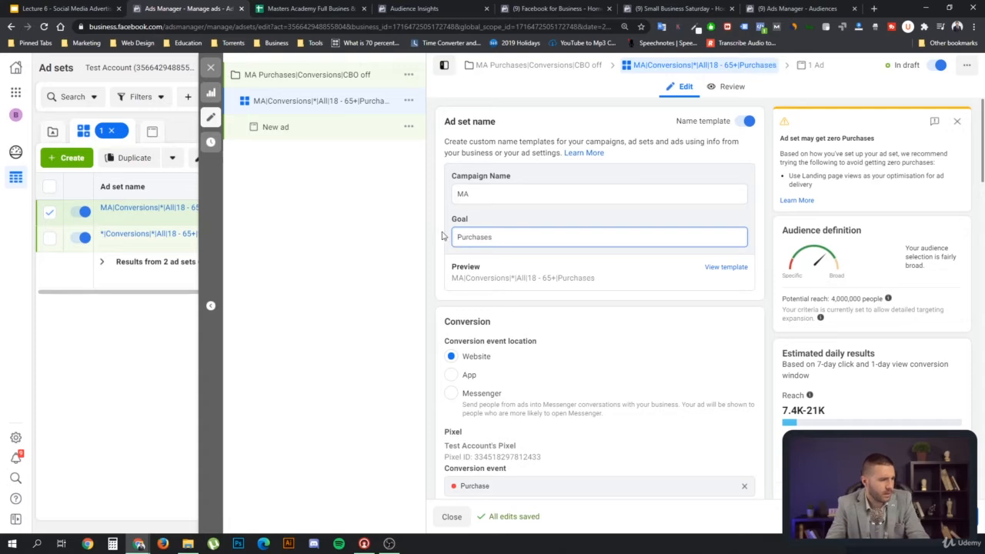
left_click(488, 216)
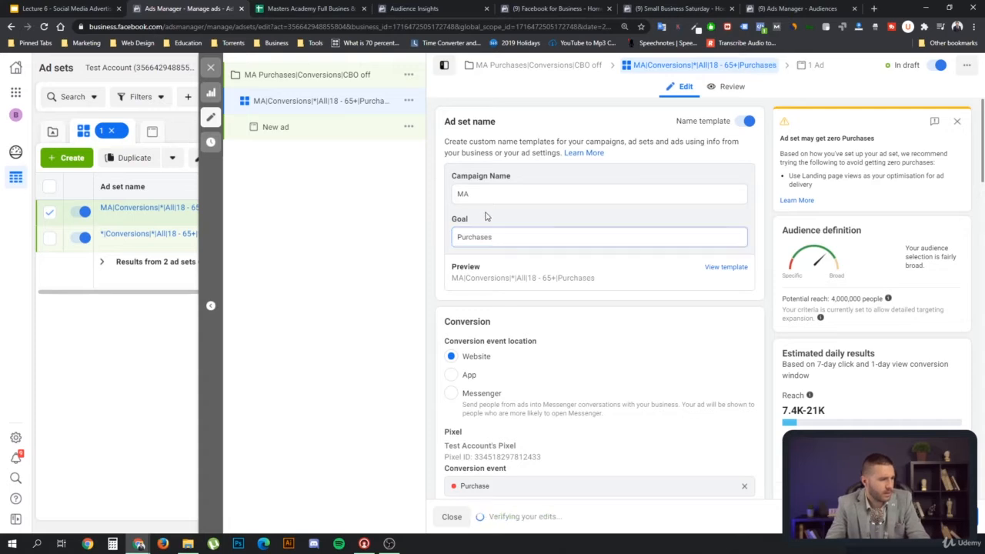
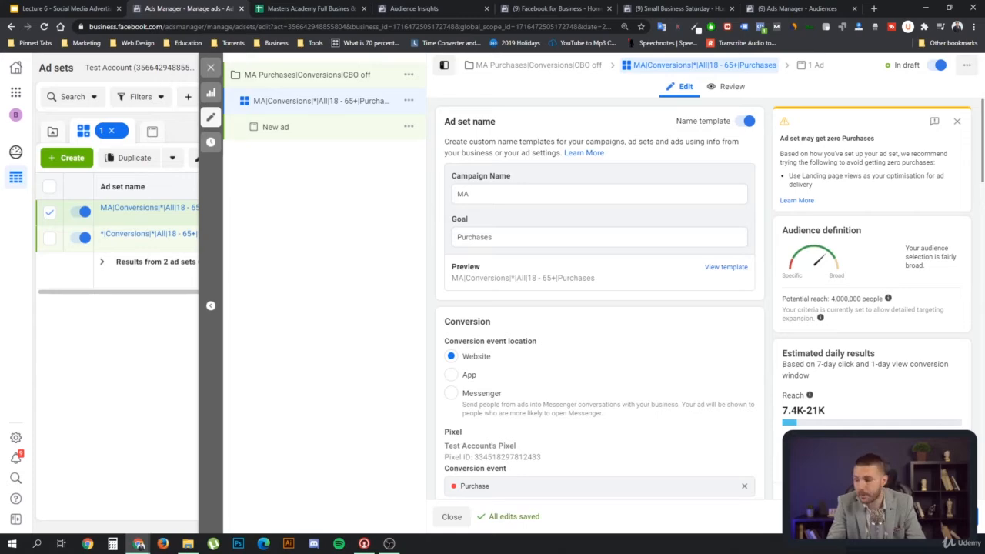
- Remove Bulgaria from the ad set's audience locations
scroll(538, 323, "down", 6)
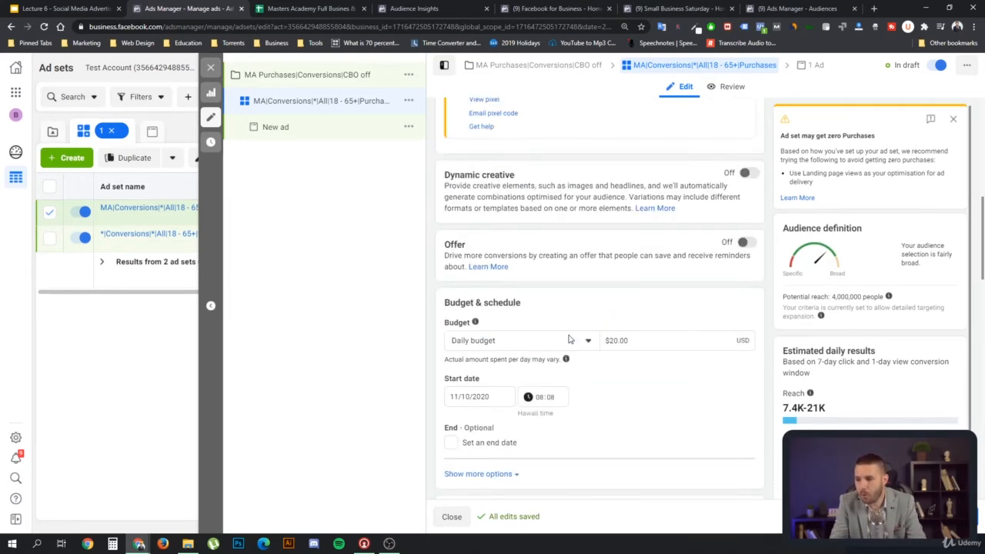
scroll(648, 320, "down", 5)
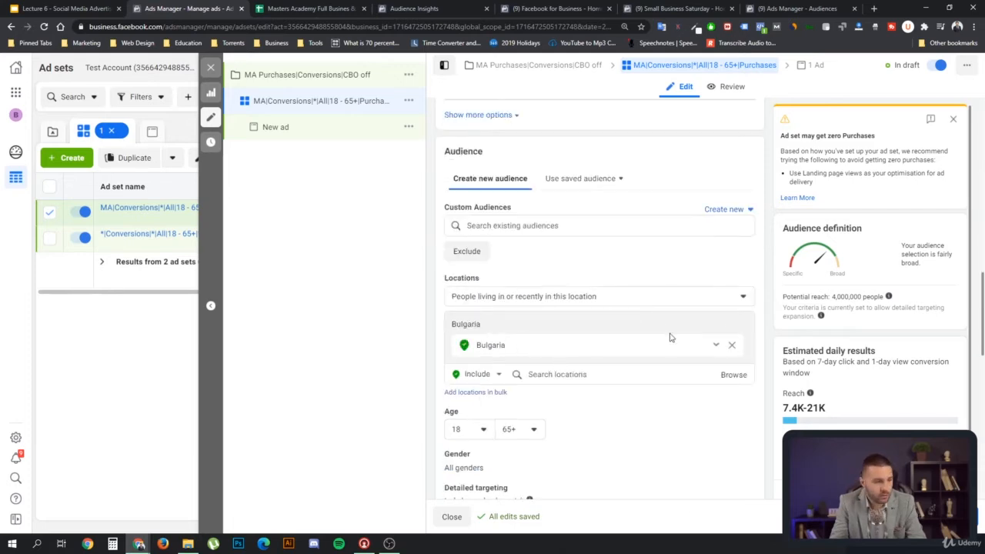
left_click(733, 346)
left_click(513, 333)
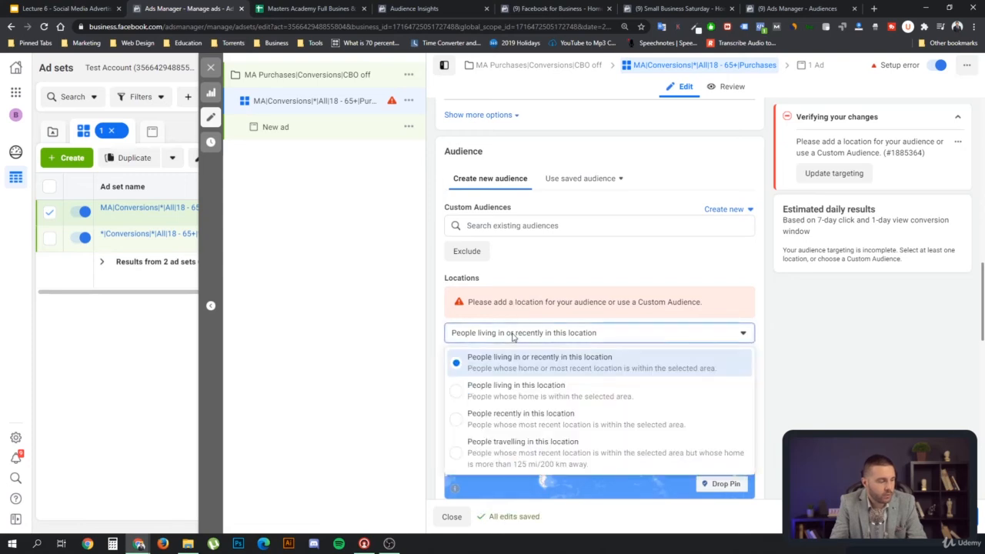
left_click(583, 336)
- Add the regions Europe and North America to the audience locations and dismiss the zero-purchases recommendation
left_click(587, 358)
type("e")
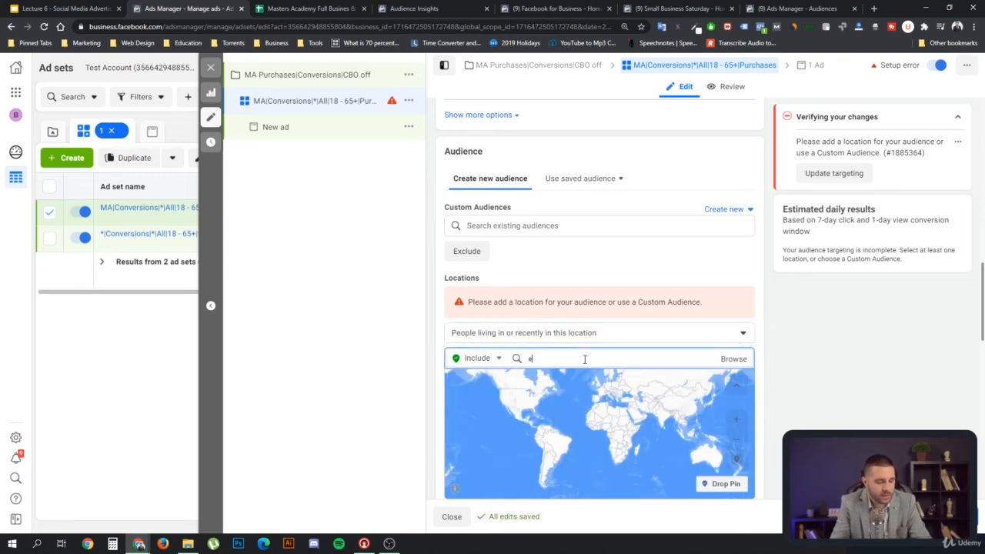
type("urope")
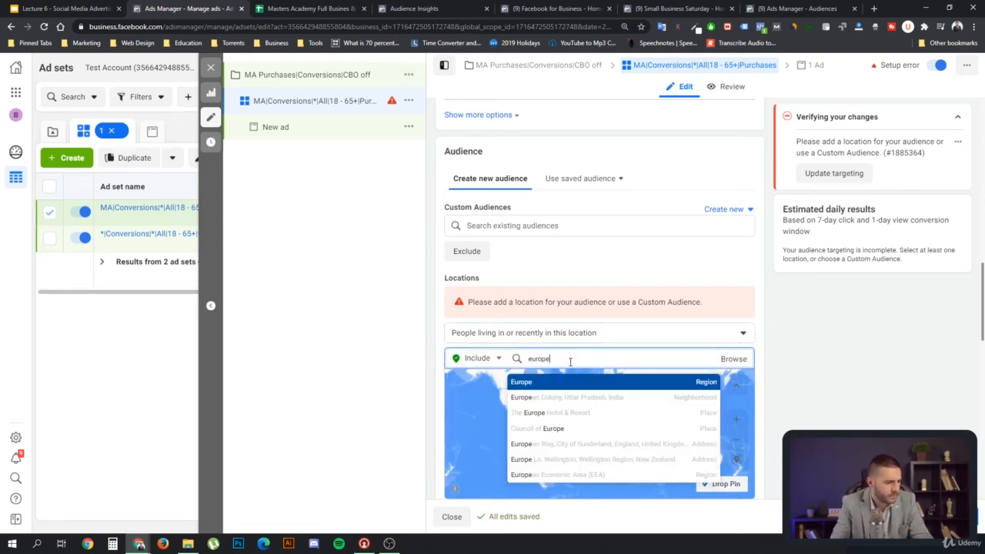
left_click(543, 382)
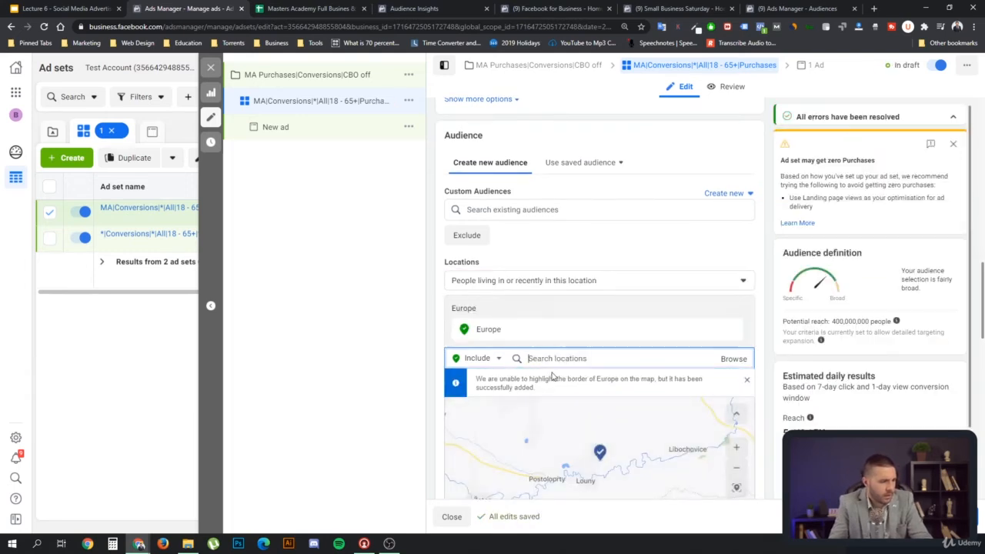
type("north a")
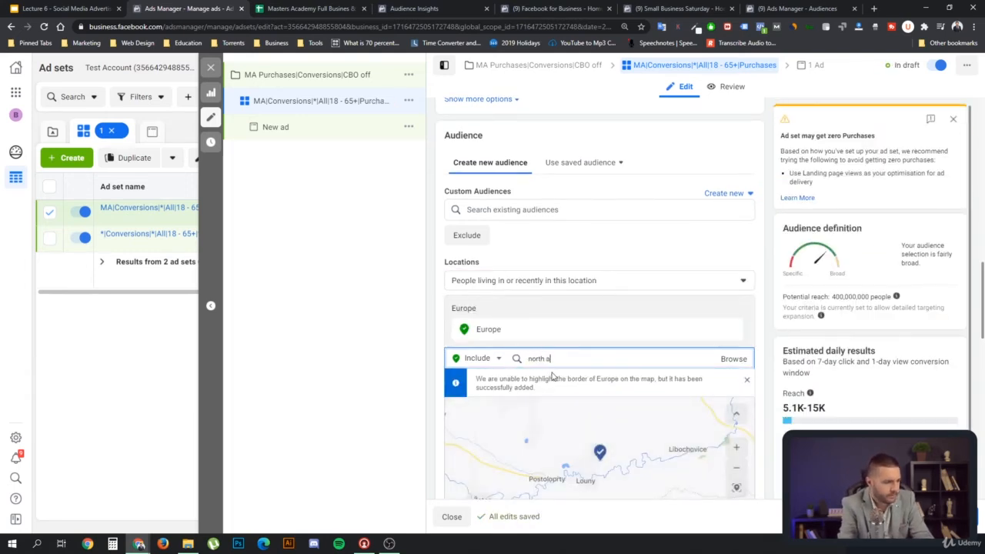
type("merica")
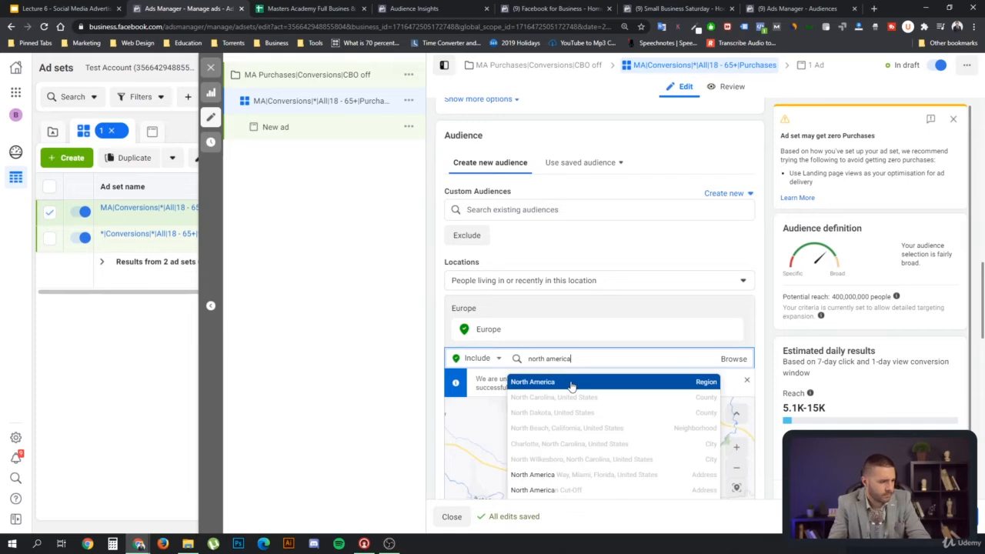
left_click(572, 382)
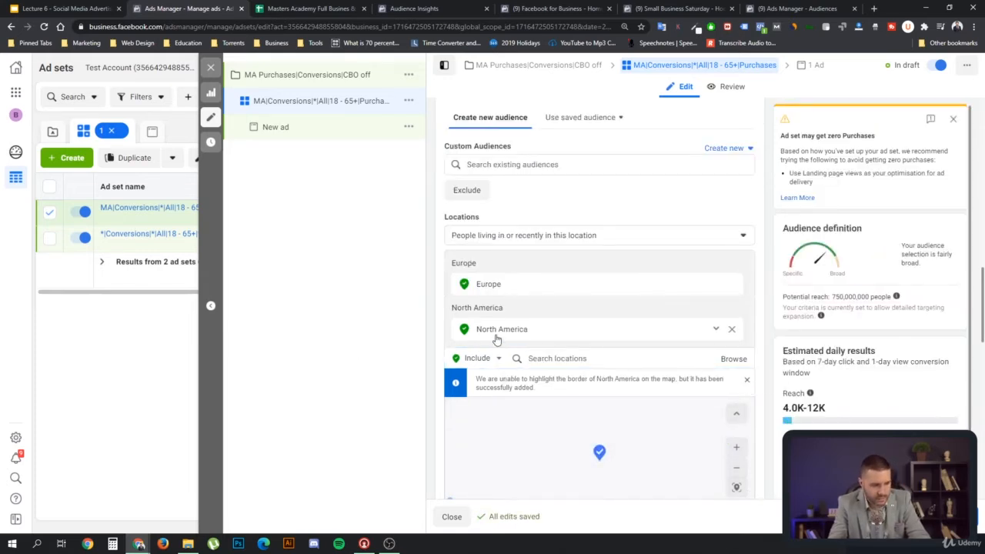
left_click(952, 119)
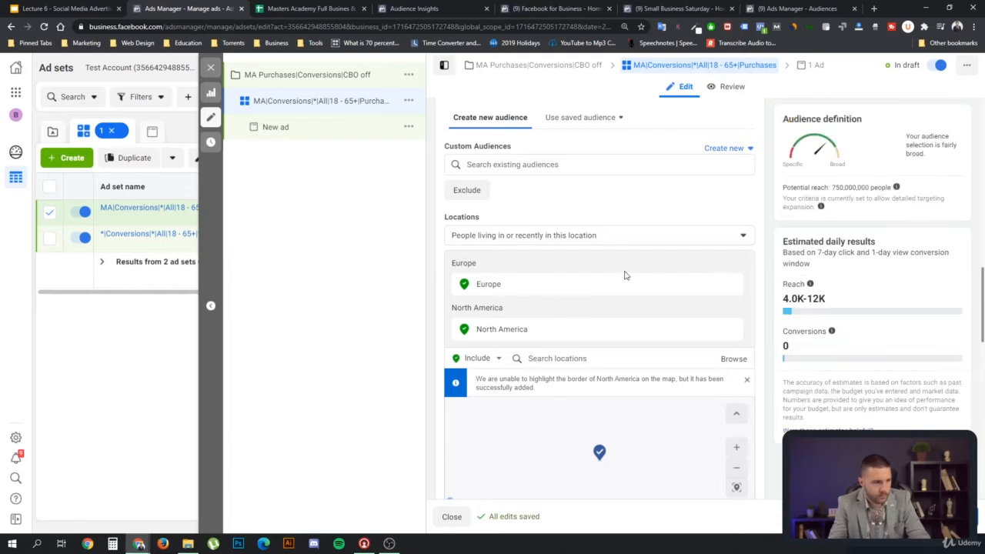
- Examine the audience's age range, detailed targeting options and potential reach
scroll(626, 275, "down", 3)
scroll(484, 370, "down", 2)
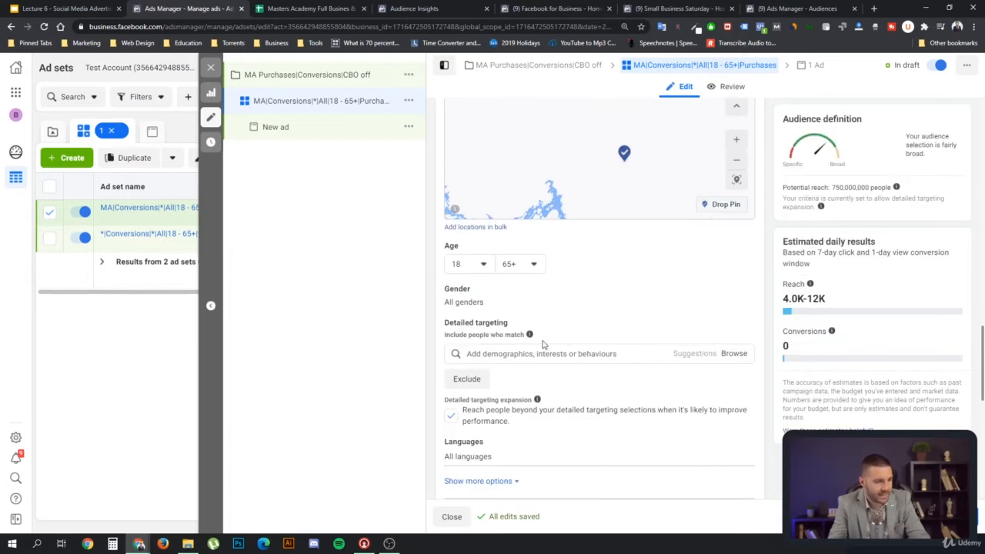
left_click(479, 267)
left_click(481, 267)
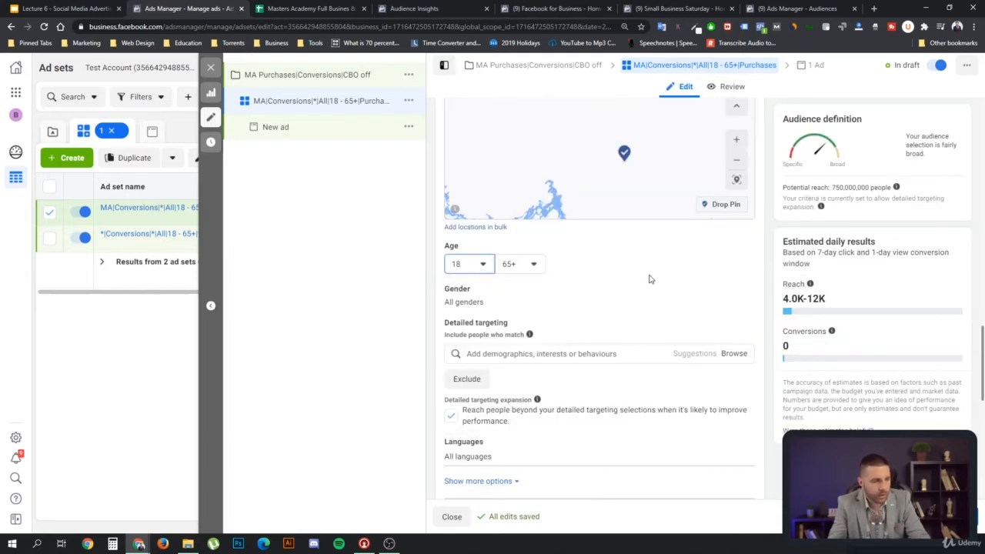
scroll(631, 276, "down", 1)
mouse_move(543, 311)
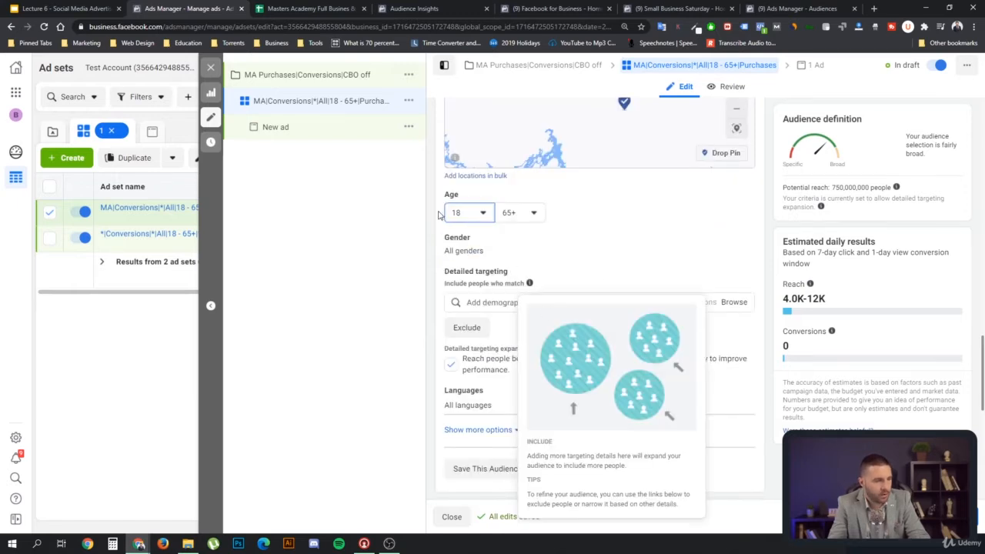
scroll(659, 269, "down", 2)
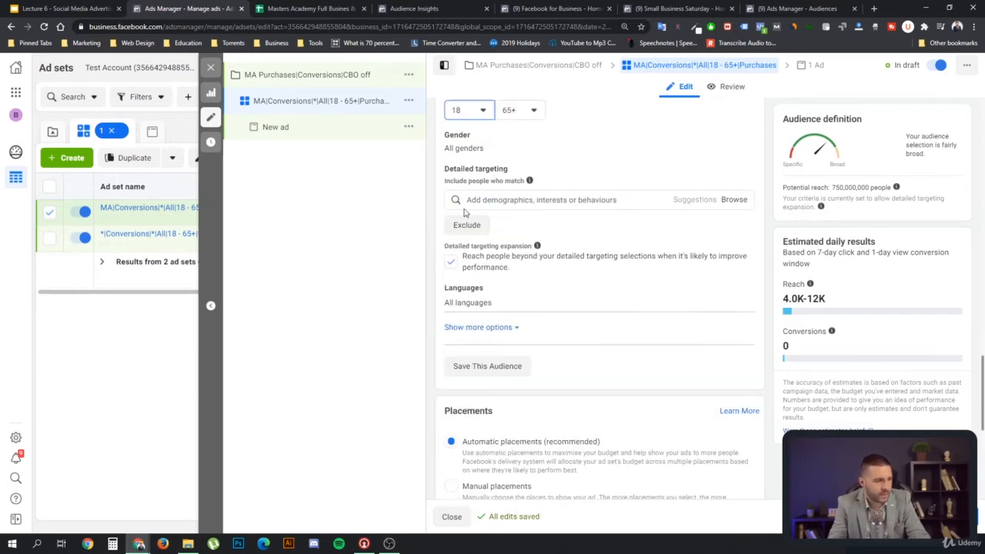
scroll(592, 198, "up", 1)
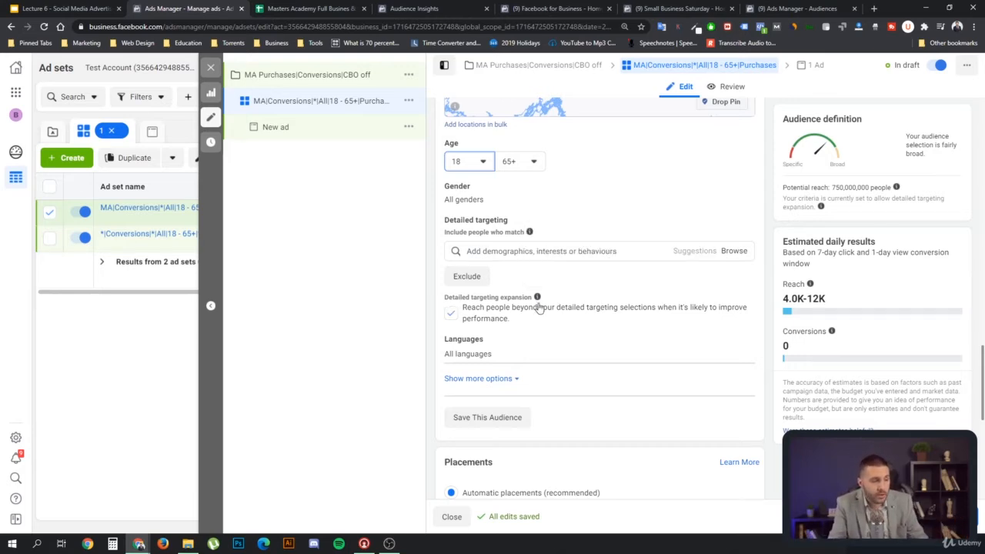
mouse_move(529, 310)
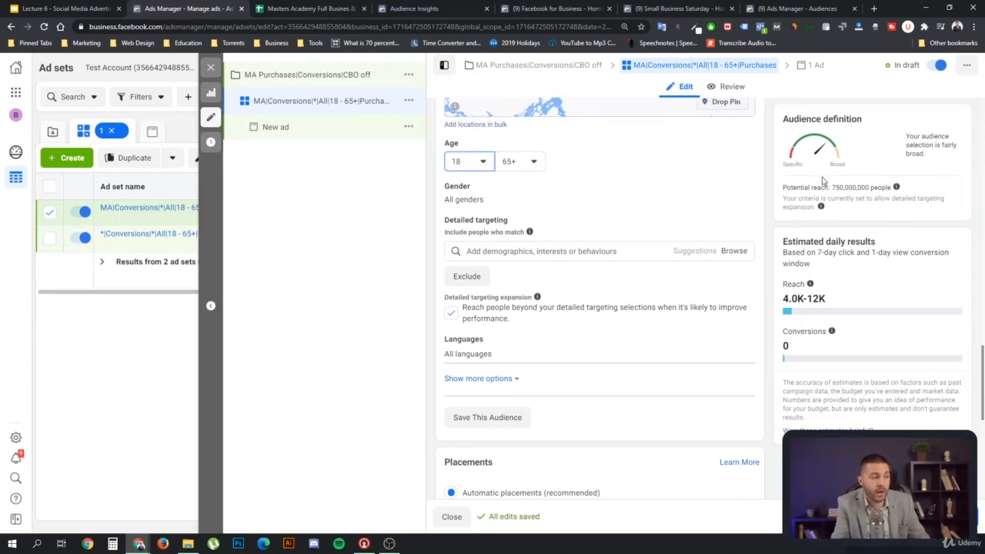
left_click_drag(834, 187, 871, 186)
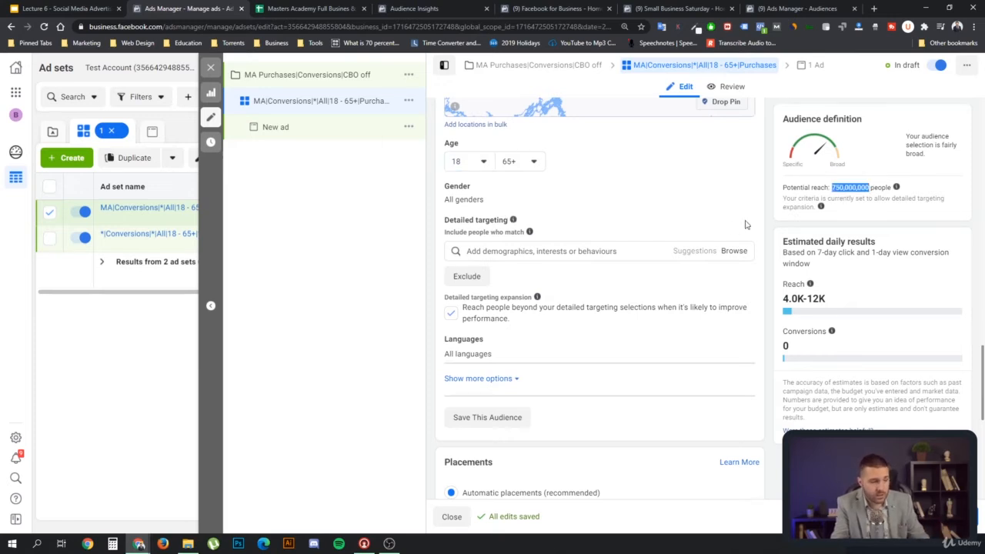
- Replace Europe and North America with the country Canada in the audience locations and dismiss the zero-purchases recommendation
scroll(595, 244, "up", 3)
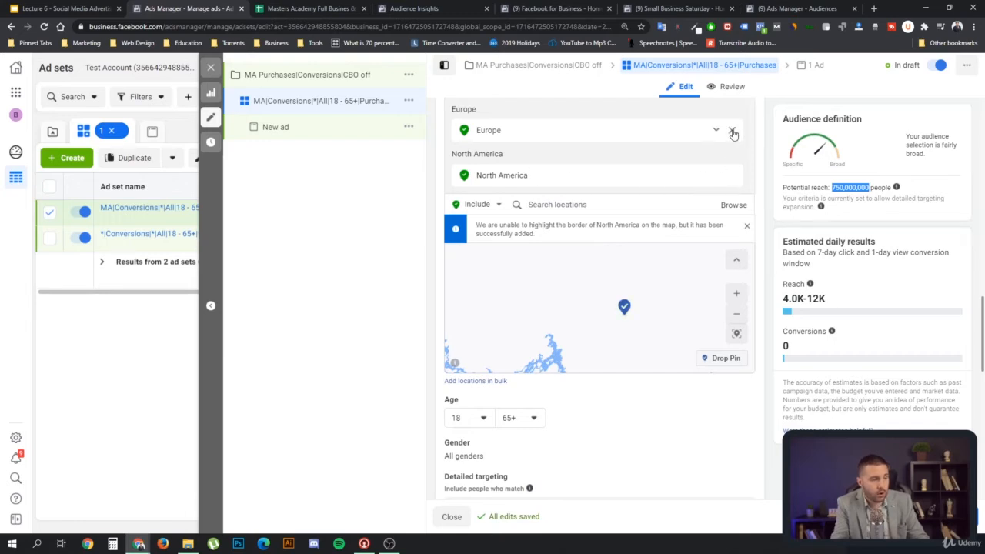
left_click(734, 133)
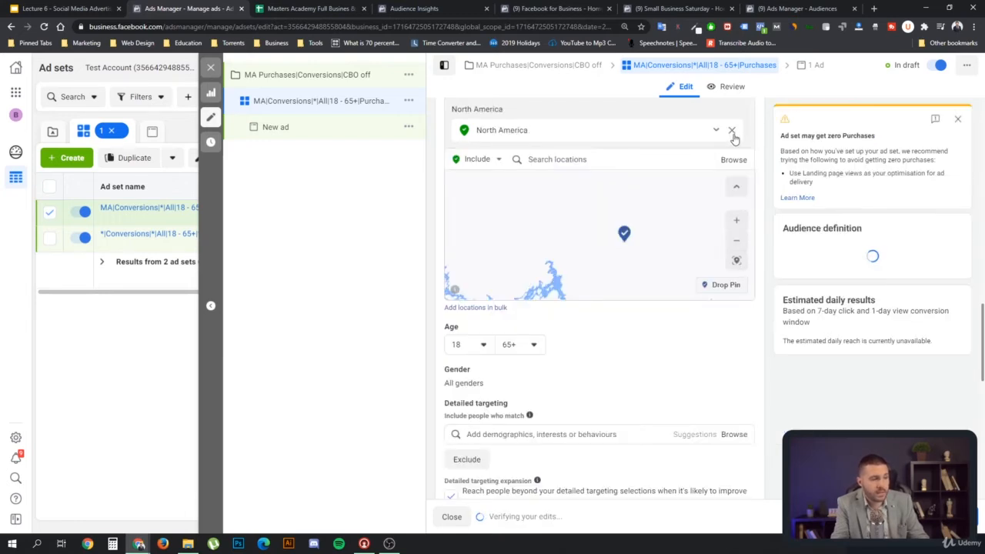
left_click(733, 132)
left_click(567, 161)
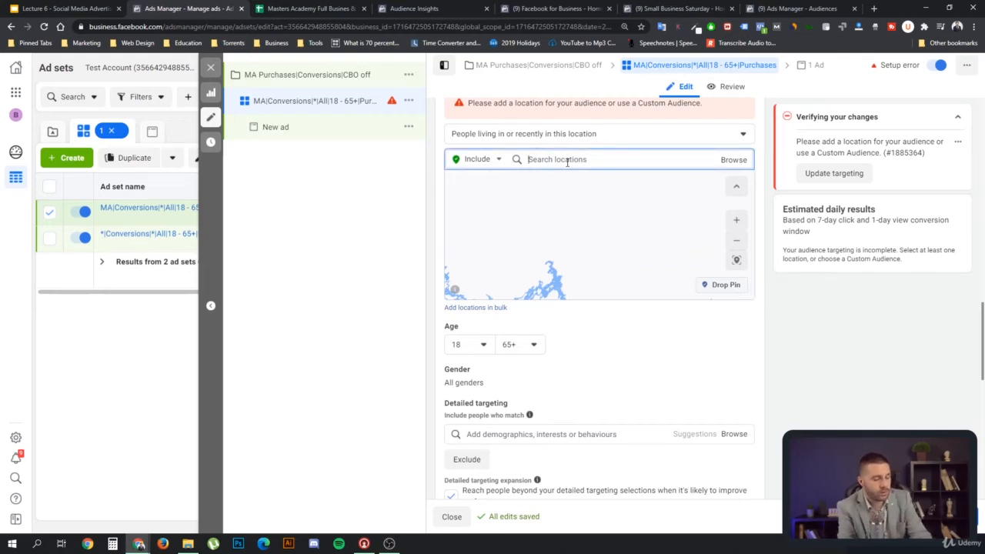
type("canada")
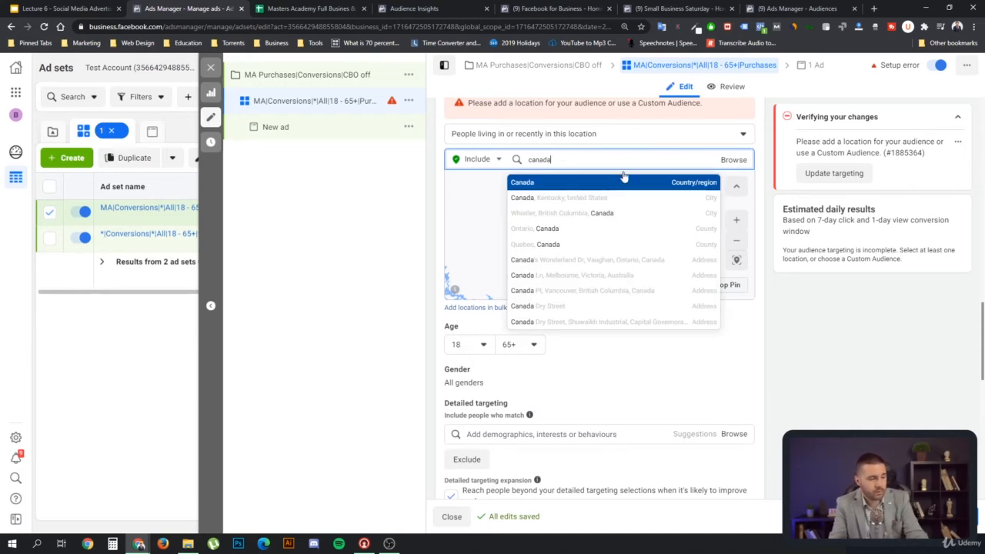
left_click(525, 185)
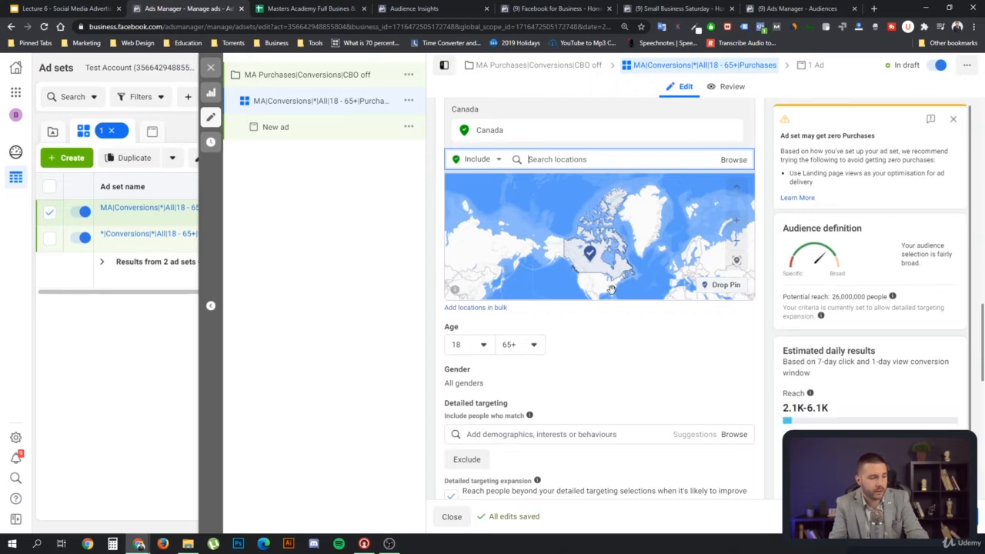
left_click(953, 118)
mouse_move(820, 206)
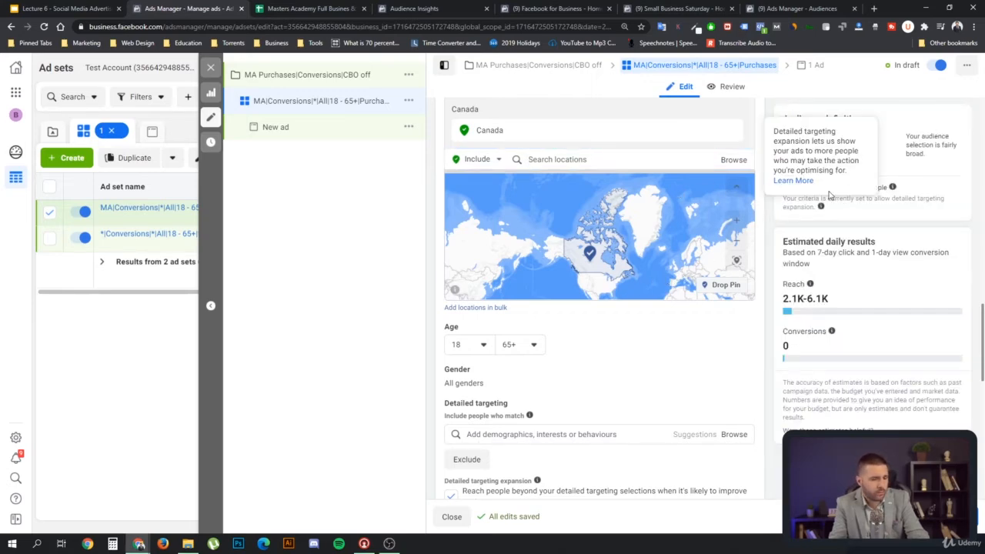
- Add the interest Shopify to the audience's detailed targeting
scroll(627, 323, "down", 2)
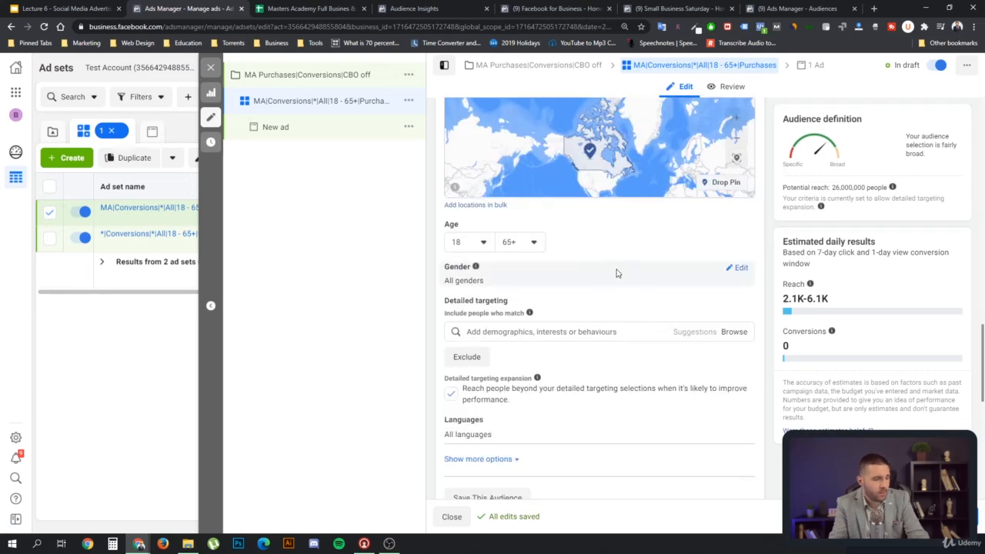
scroll(622, 277, "down", 2)
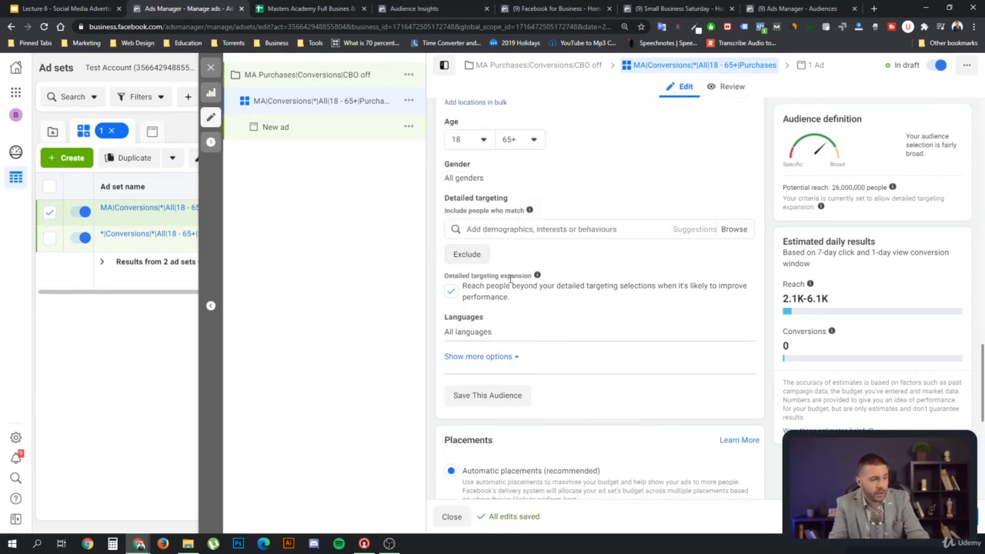
mouse_move(506, 281)
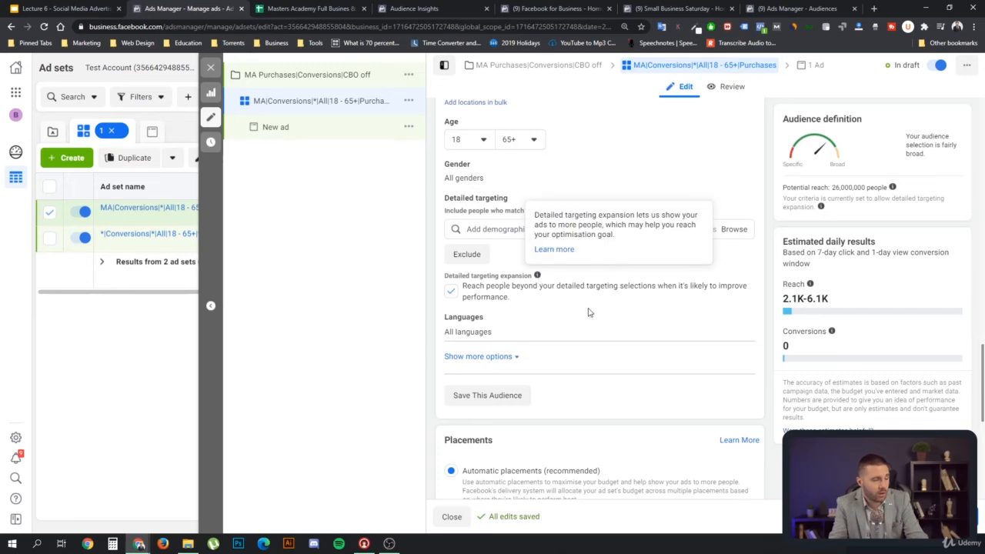
left_click(530, 231)
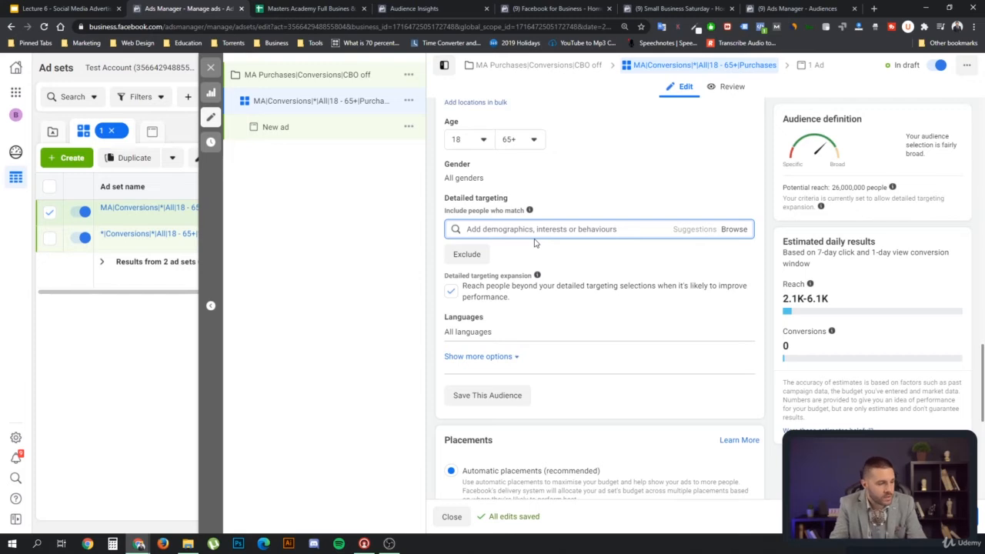
type("sh")
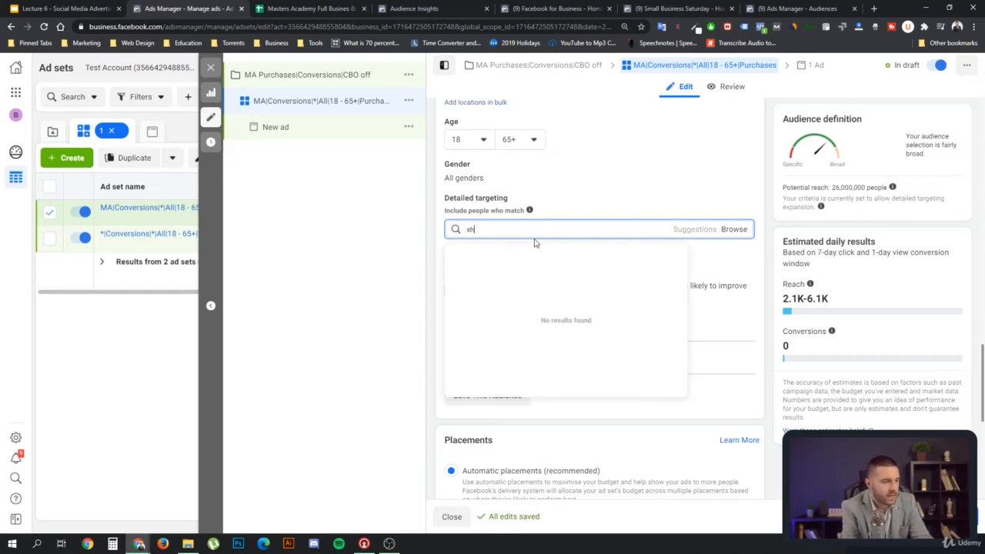
type("opi")
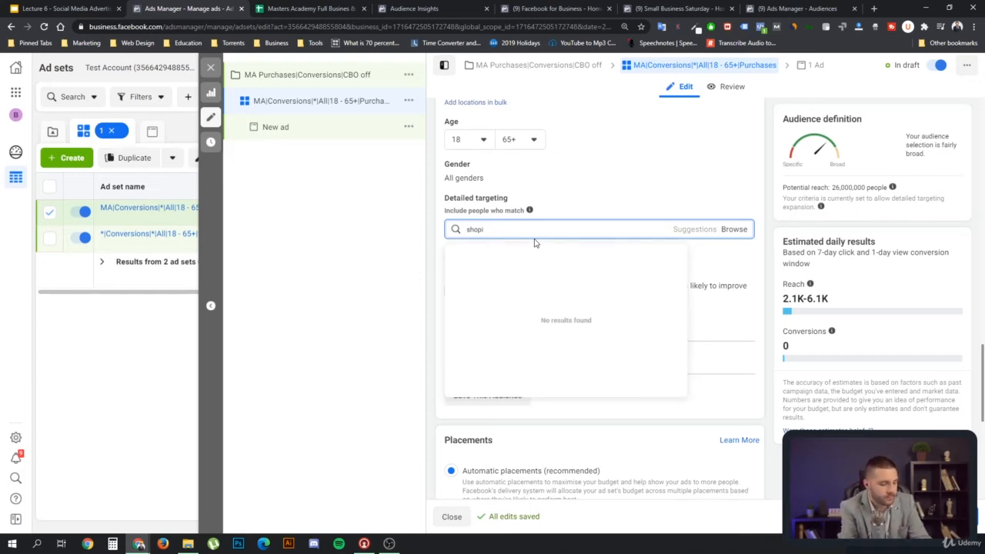
type("fy")
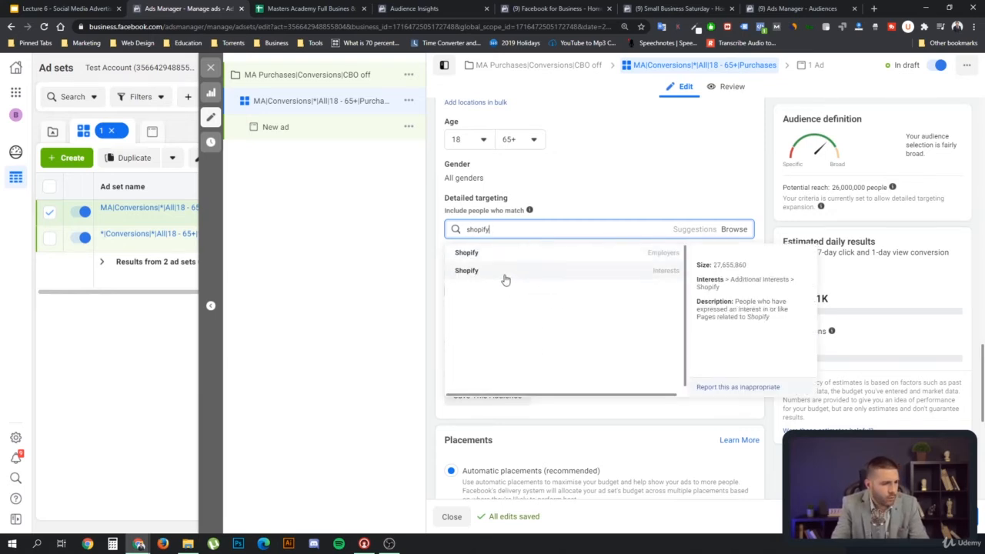
left_click(648, 279)
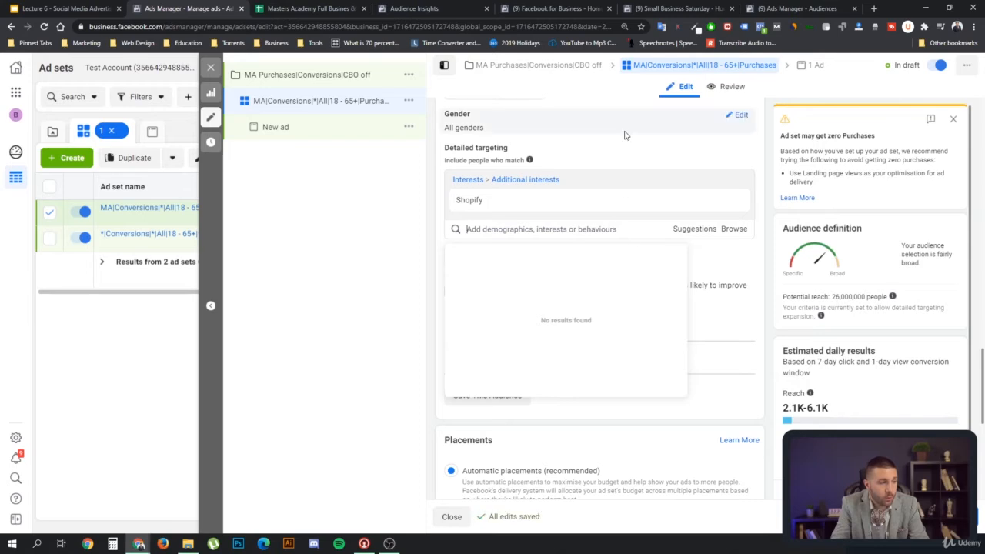
left_click(437, 206)
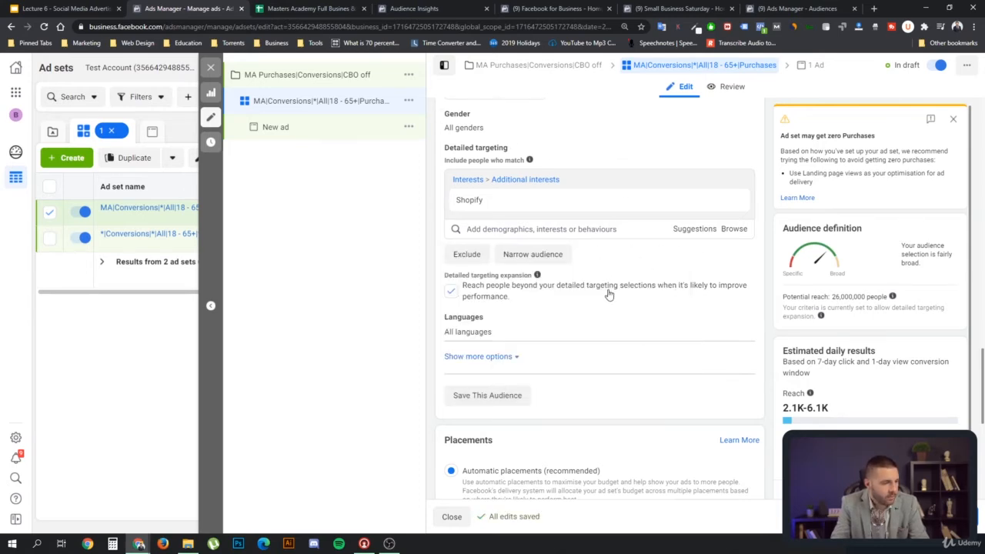
- Choose Conversions as the optimisation for ad delivery and dismiss the conversion activity warning below it
scroll(608, 293, "down", 1)
scroll(462, 363, "down", 2)
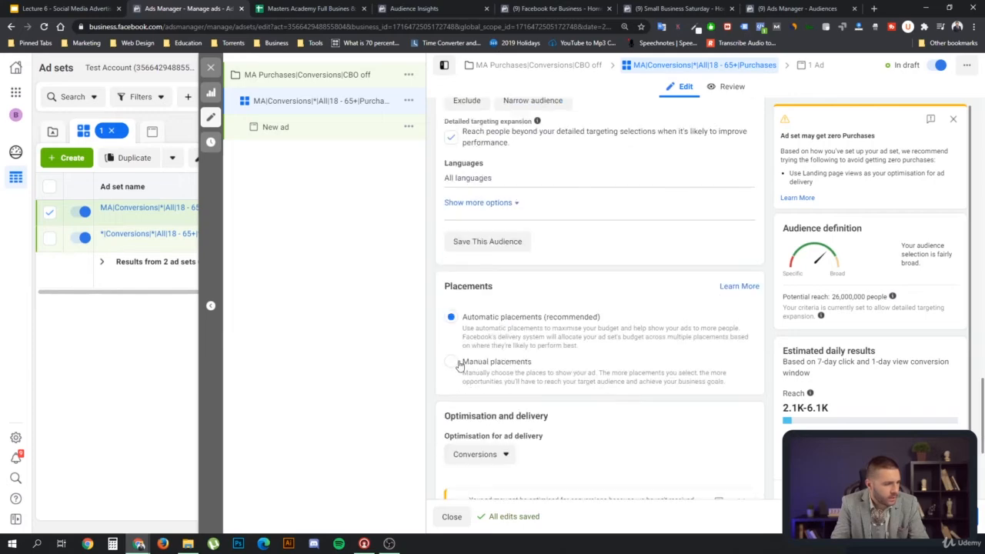
scroll(477, 323, "down", 3)
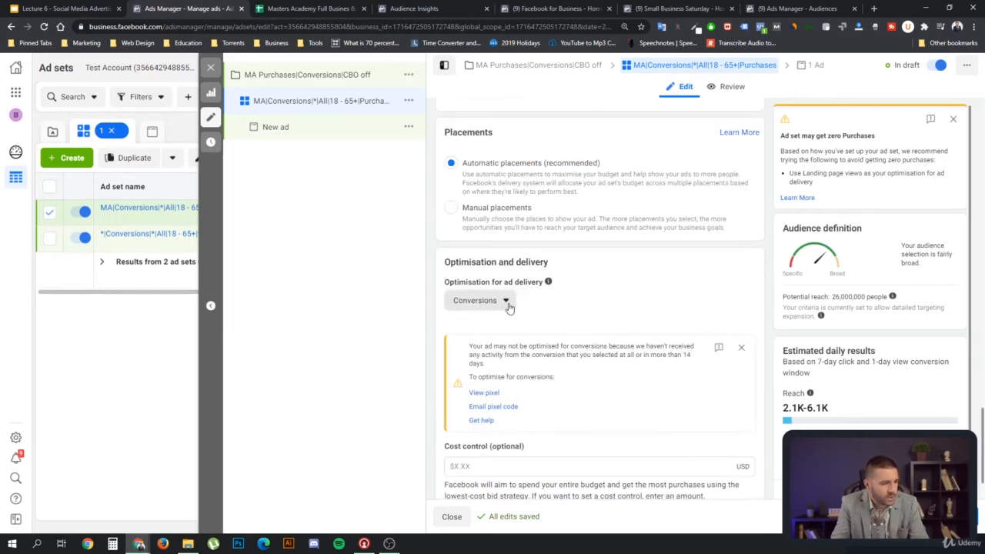
left_click(501, 304)
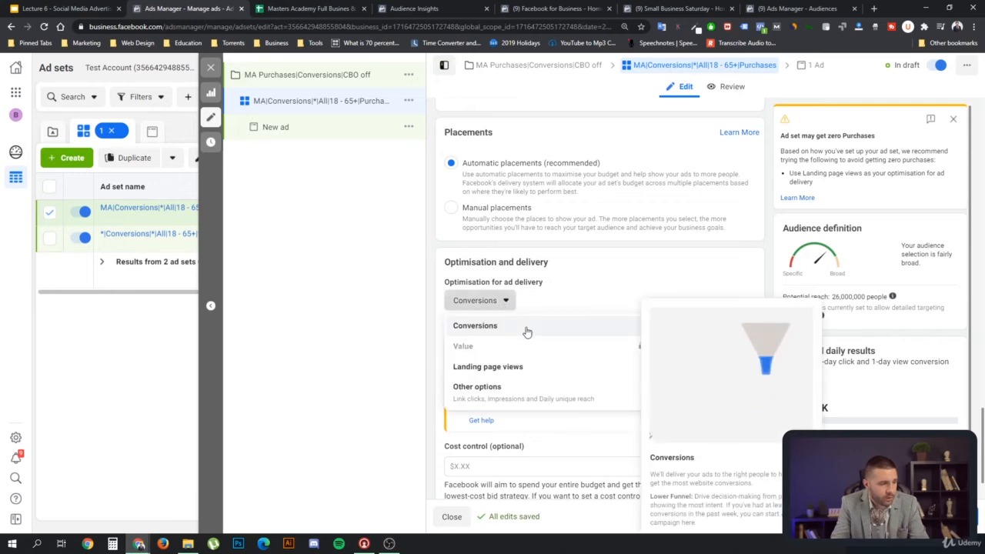
left_click(523, 328)
scroll(662, 299, "down", 1)
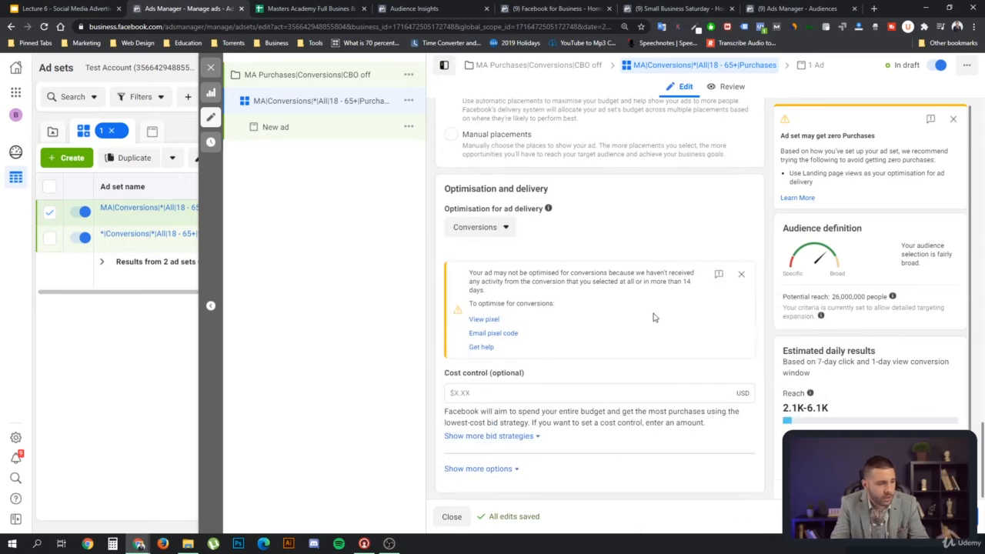
left_click(741, 274)
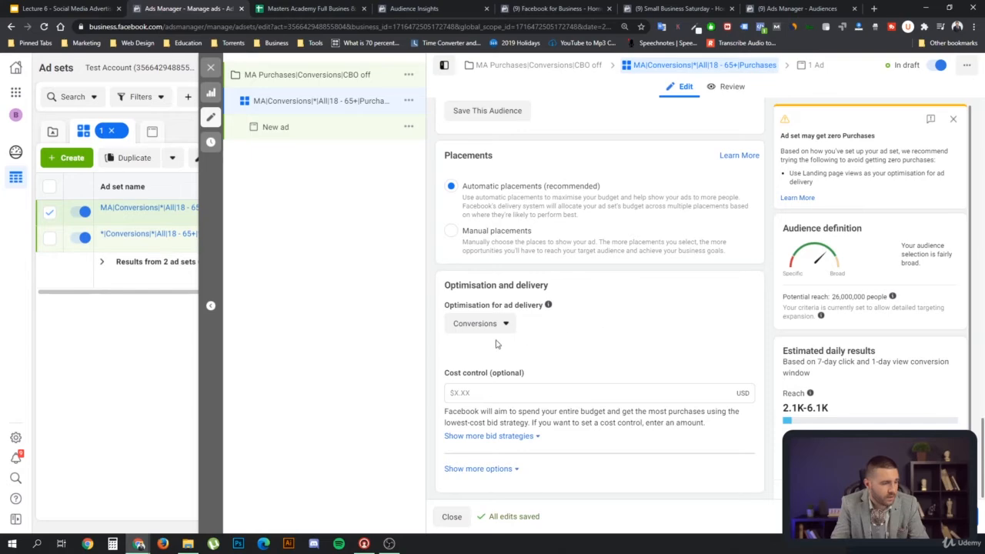
- Set the ad set's daily budget to $5.00 and close its editor
scroll(642, 298, "up", 15)
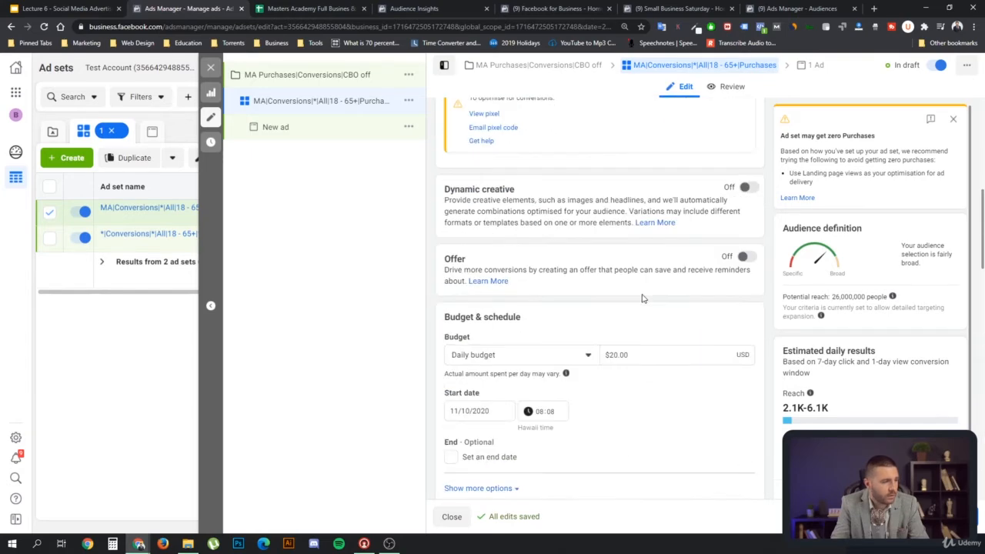
scroll(642, 298, "up", 3)
scroll(642, 299, "down", 5)
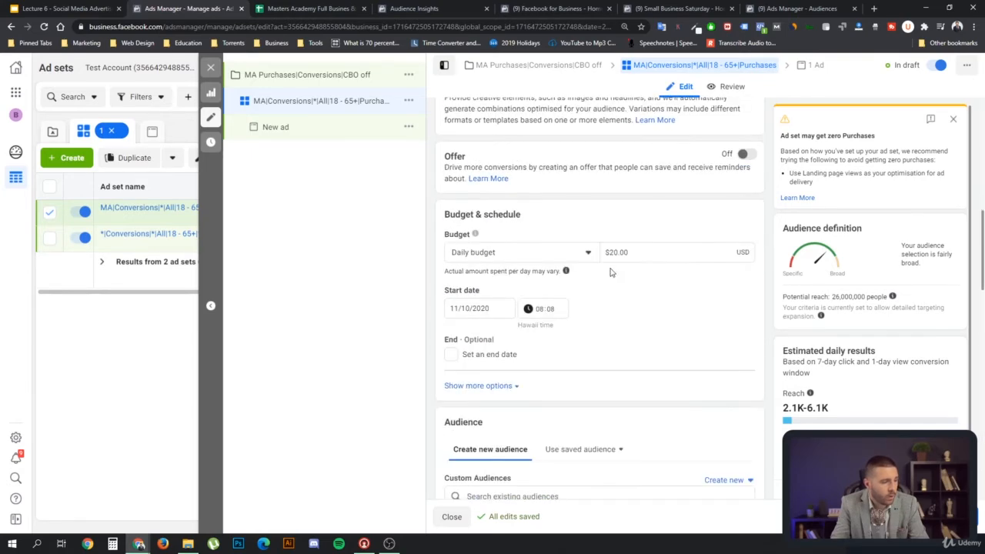
double_click(607, 251)
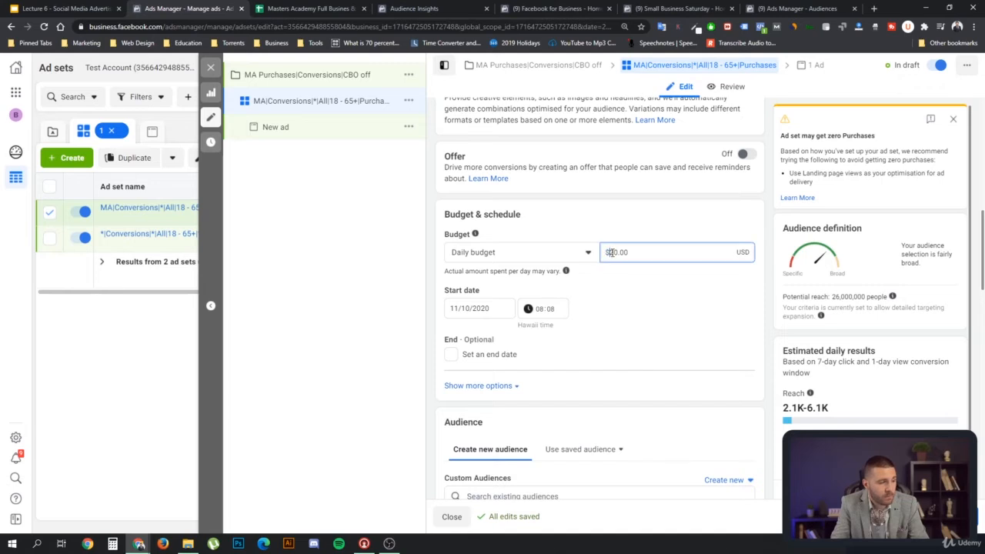
type("5")
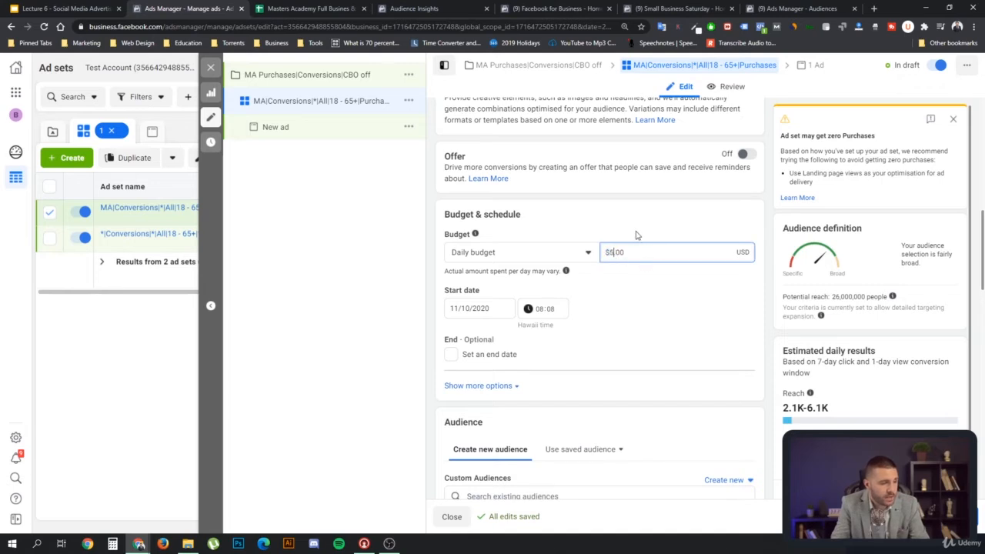
left_click(670, 314)
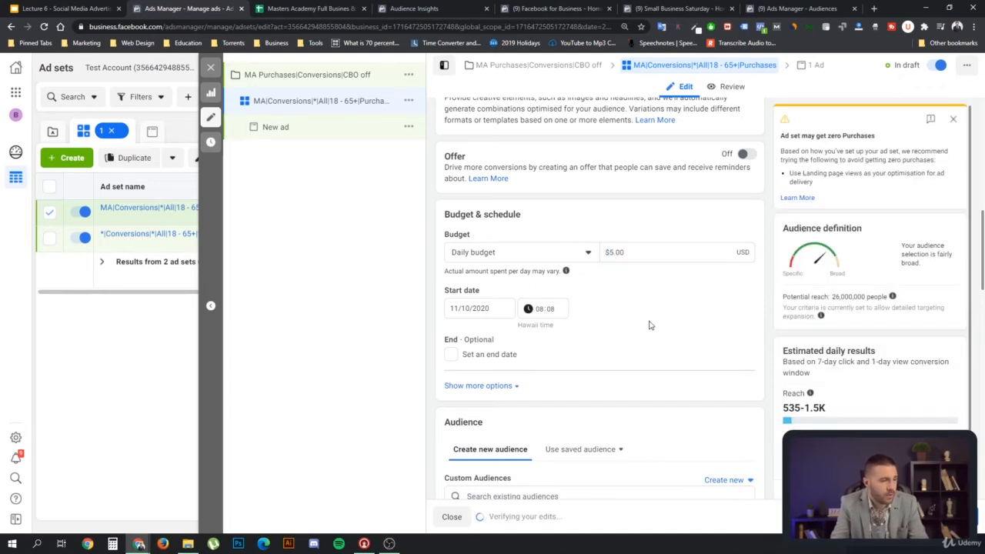
scroll(637, 327, "up", 3)
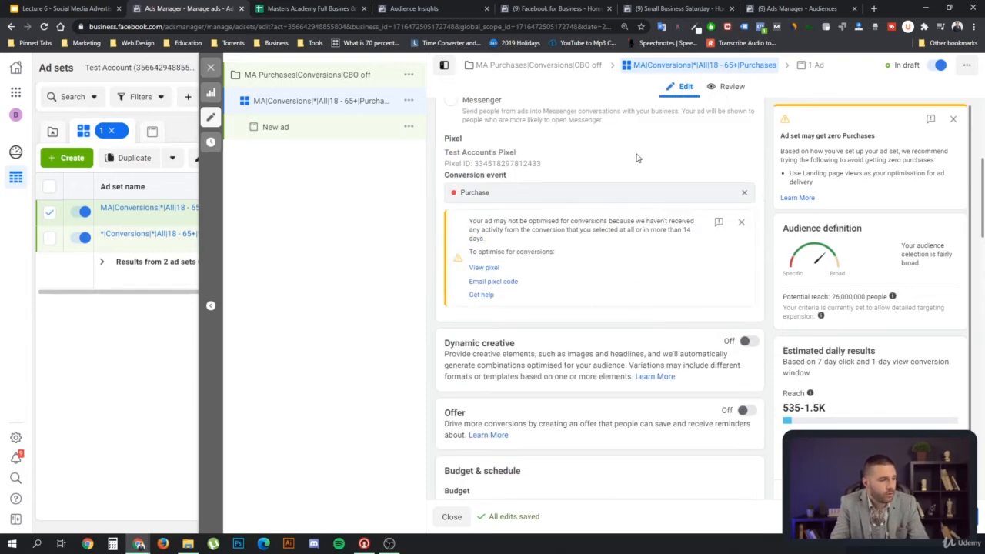
scroll(639, 159, "up", 3)
scroll(639, 308, "down", 12)
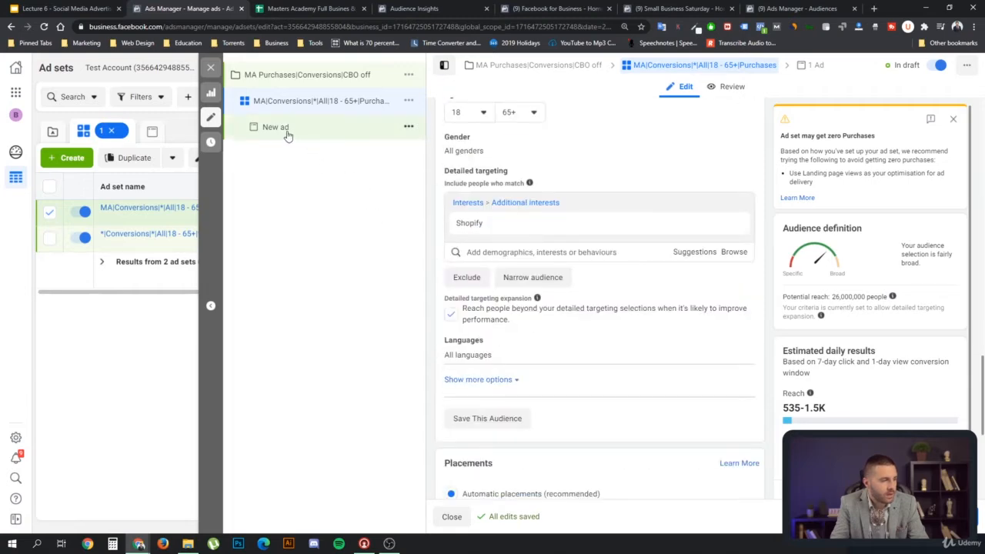
left_click(446, 517)
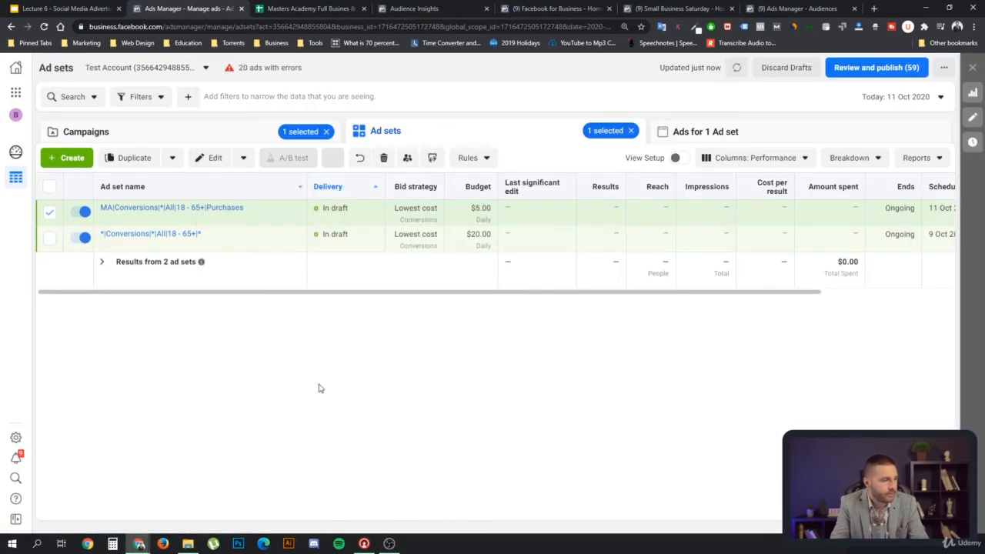
- Delete the unused draft ad set "*|Conversions|*|All|18 - 65+|*" from the campaign
mouse_move(159, 232)
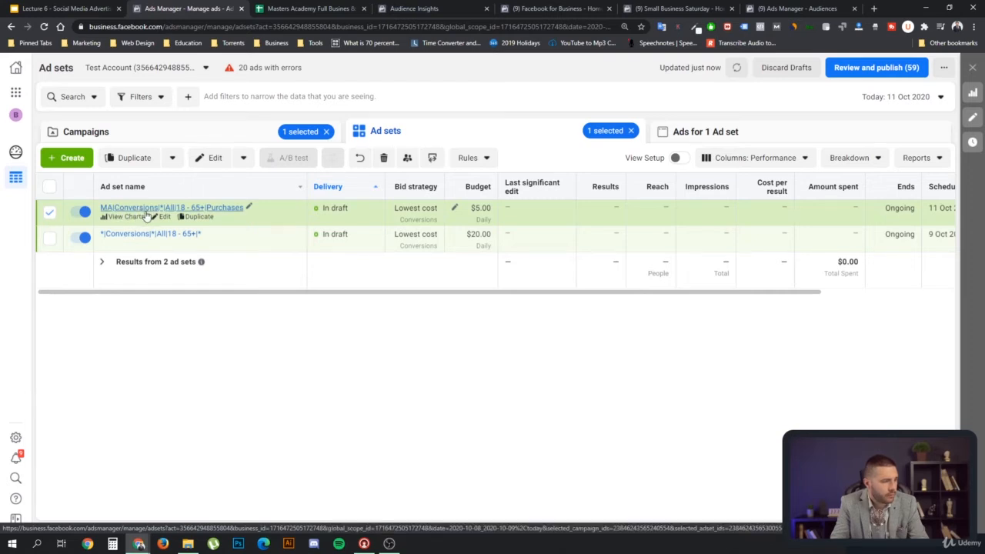
left_click(49, 213)
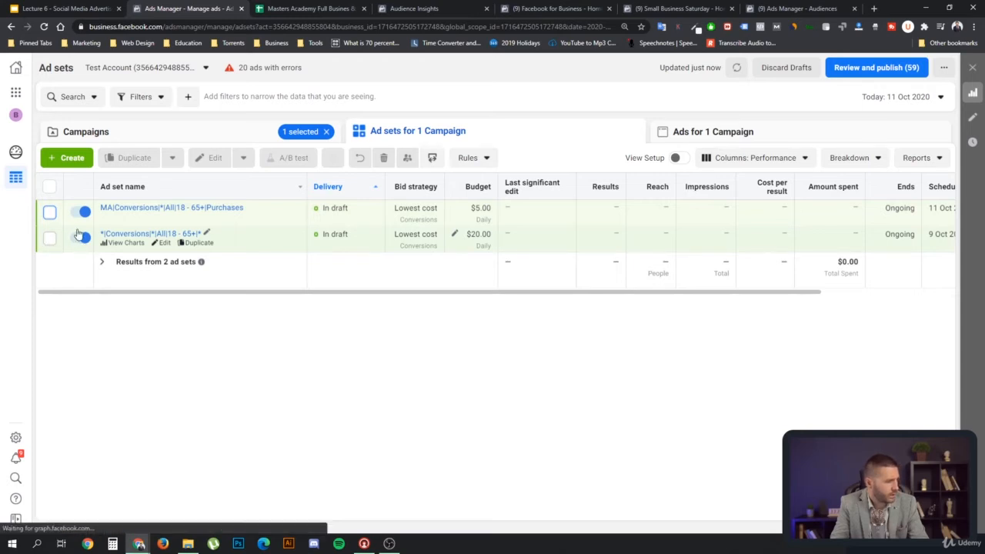
left_click(49, 243)
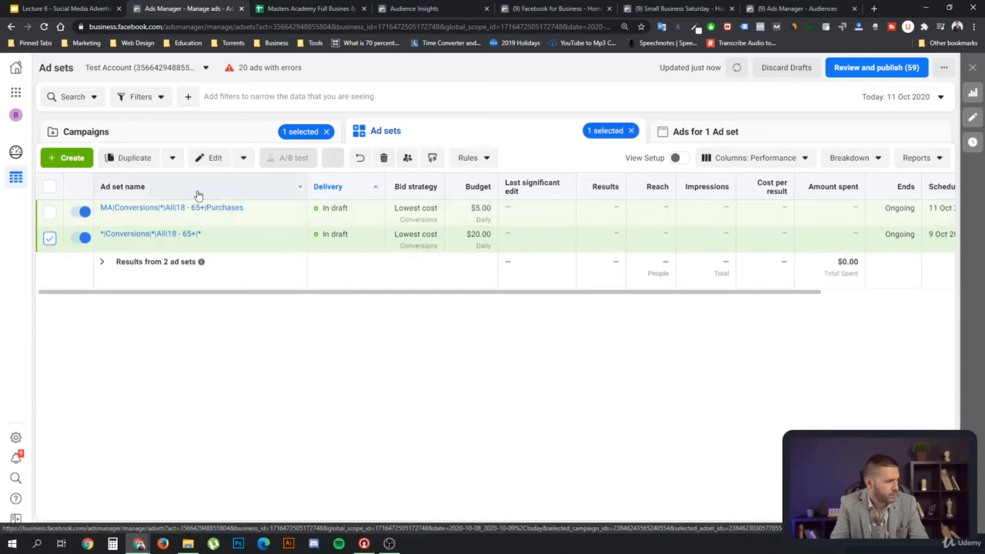
left_click(384, 159)
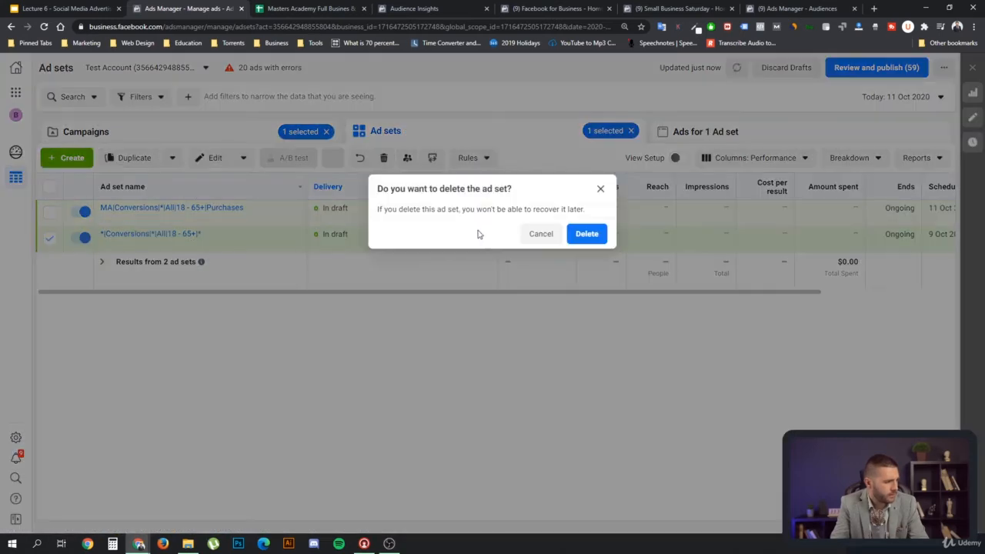
left_click(585, 233)
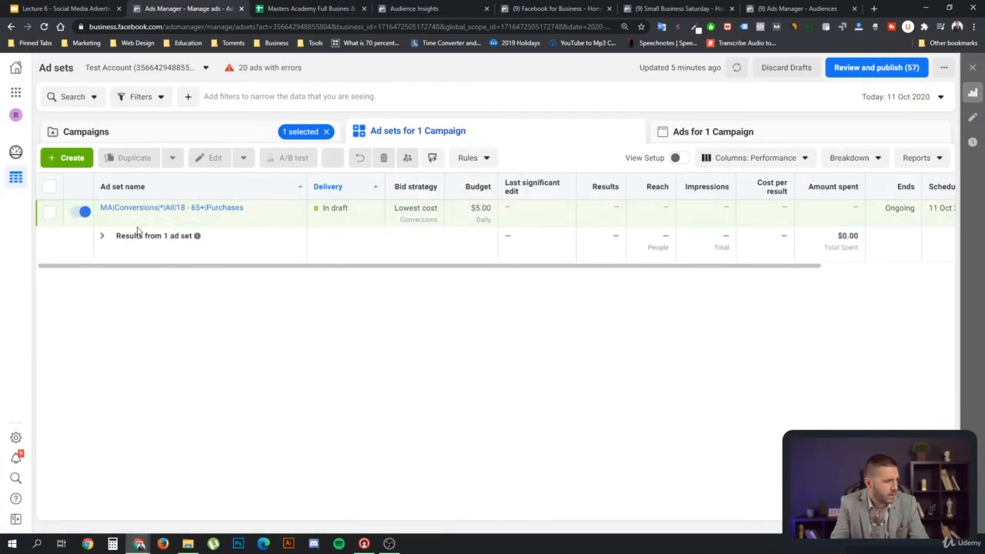
- Duplicate the ad set "MA|Conversions|*|All|18 - 65+|Purchases" into 9 copies within the original campaign and close the editor
left_click(51, 213)
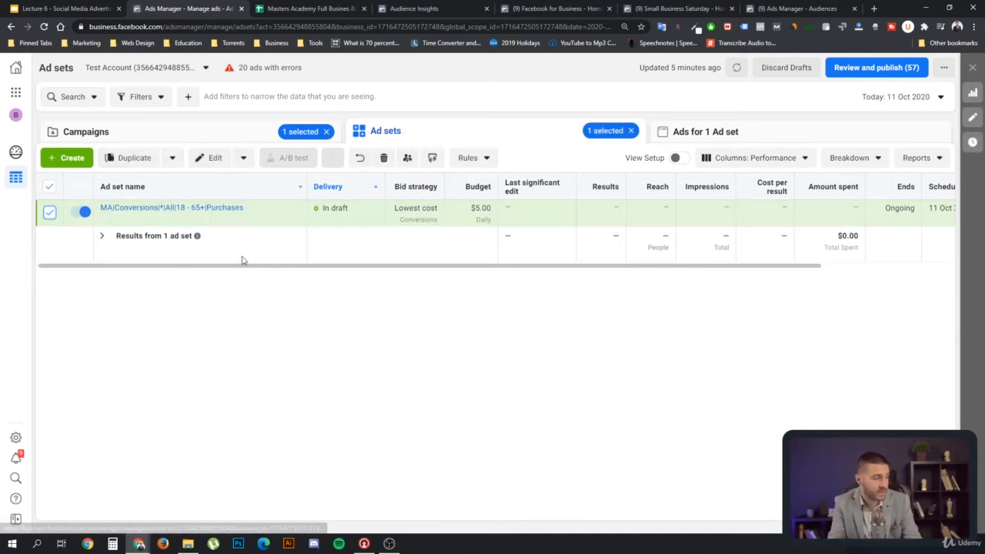
left_click(147, 163)
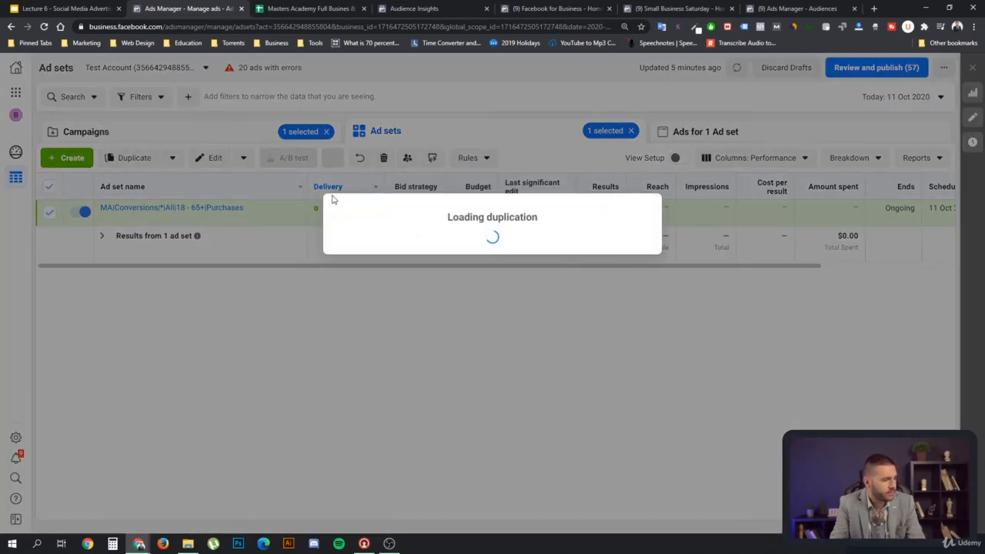
left_click(343, 346)
double_click(344, 346)
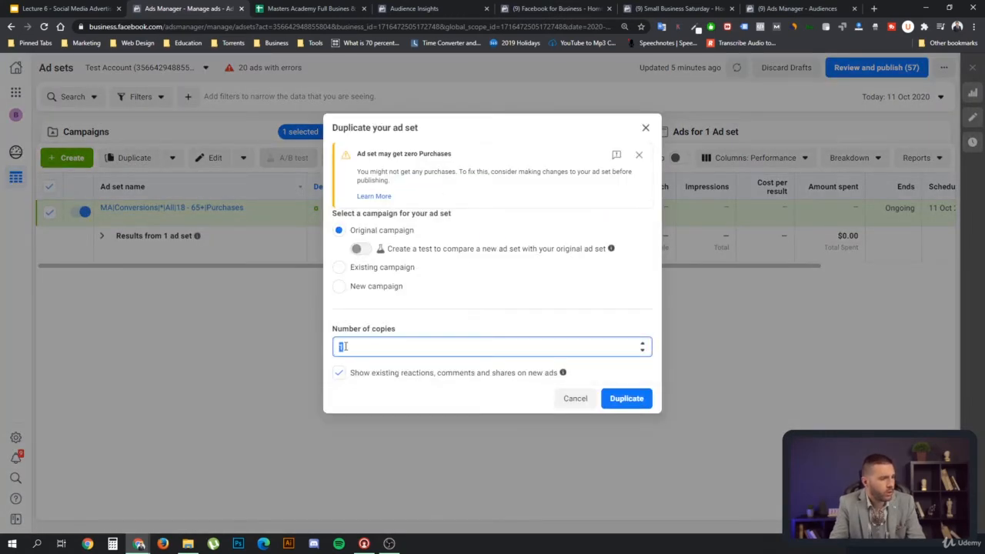
left_click(362, 351)
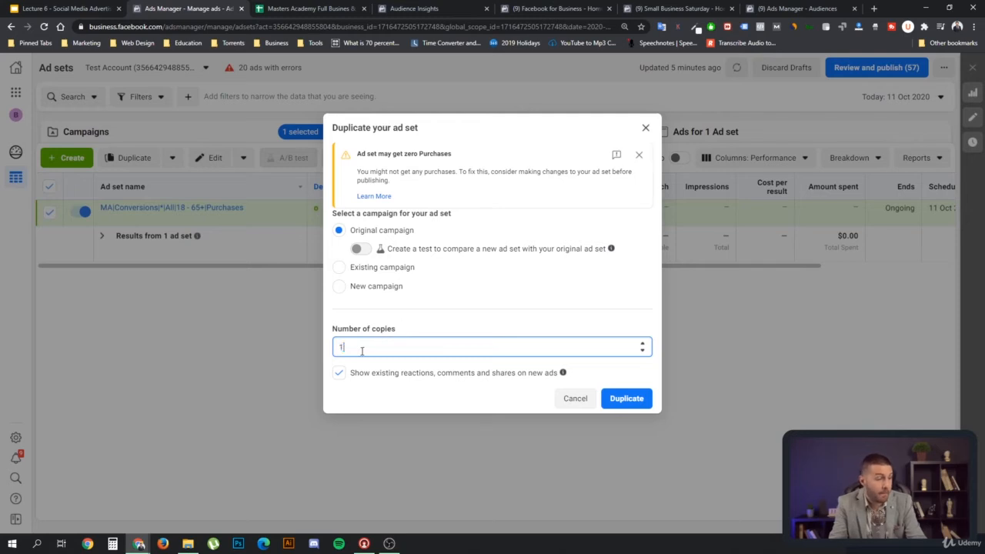
key("BackSpace")
type("9")
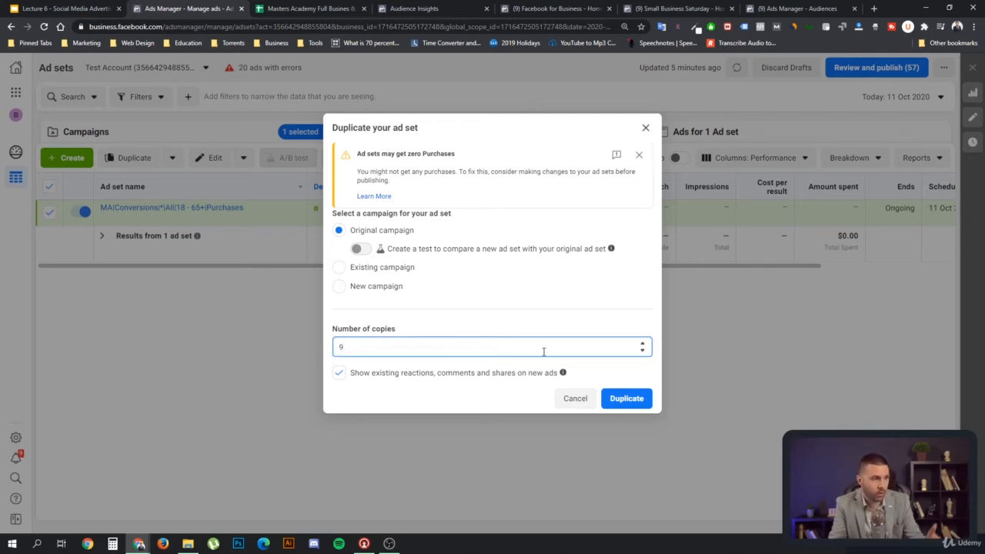
mouse_move(564, 373)
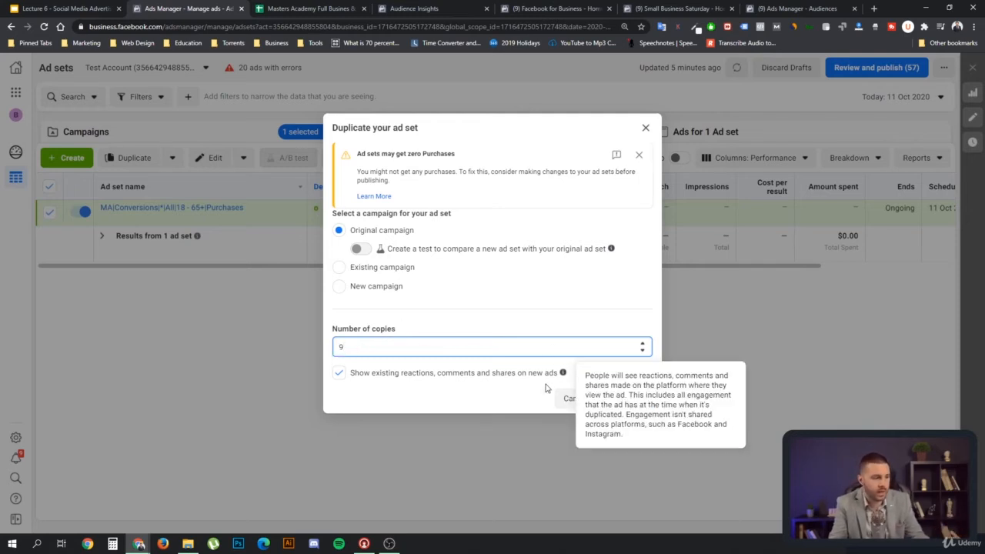
left_click(569, 306)
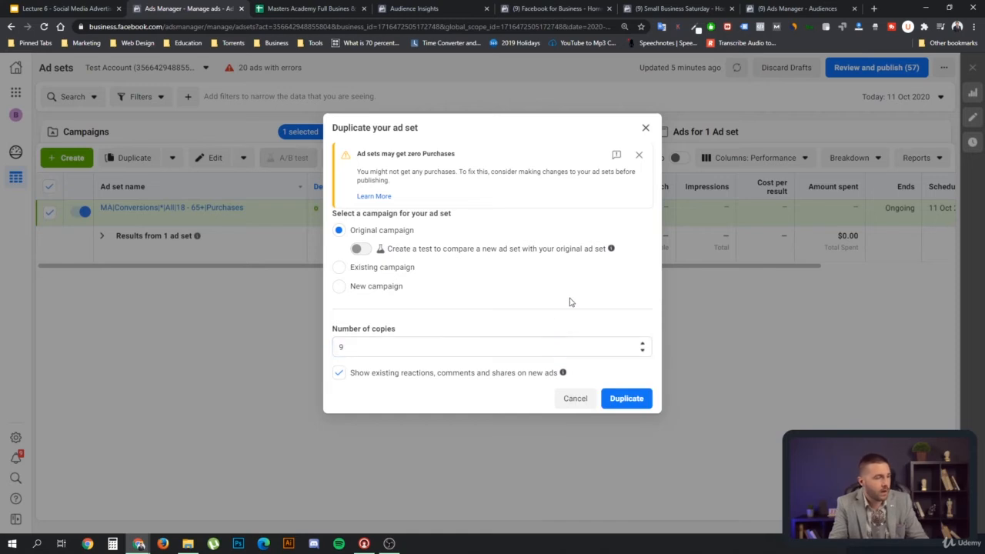
left_click(647, 395)
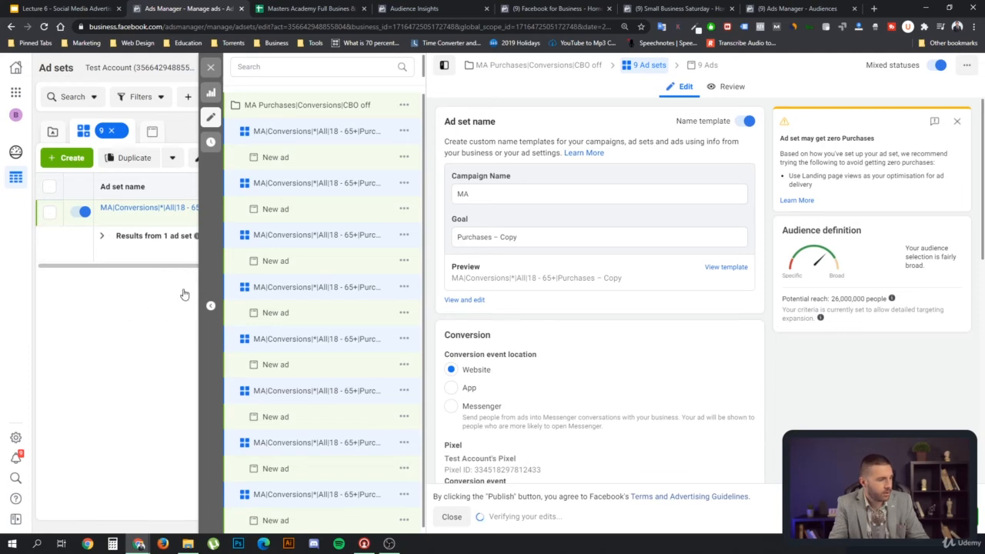
left_click(451, 517)
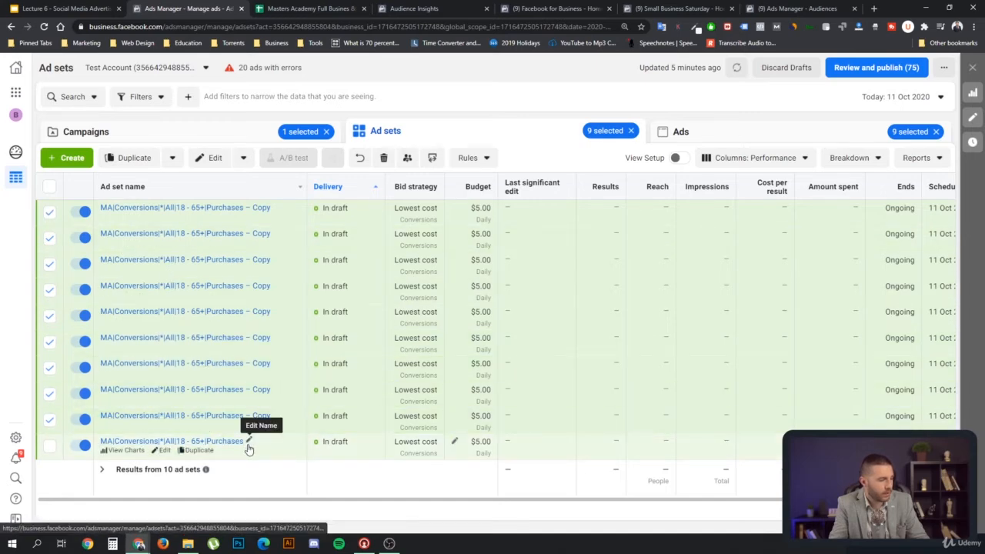
- Rename the original ad set, the one without the Copy suffix, as "MA|Conversions|*|All|18 - 65+|Purchases - Shopify"
left_click(248, 447)
type("- 65+|Purchases -")
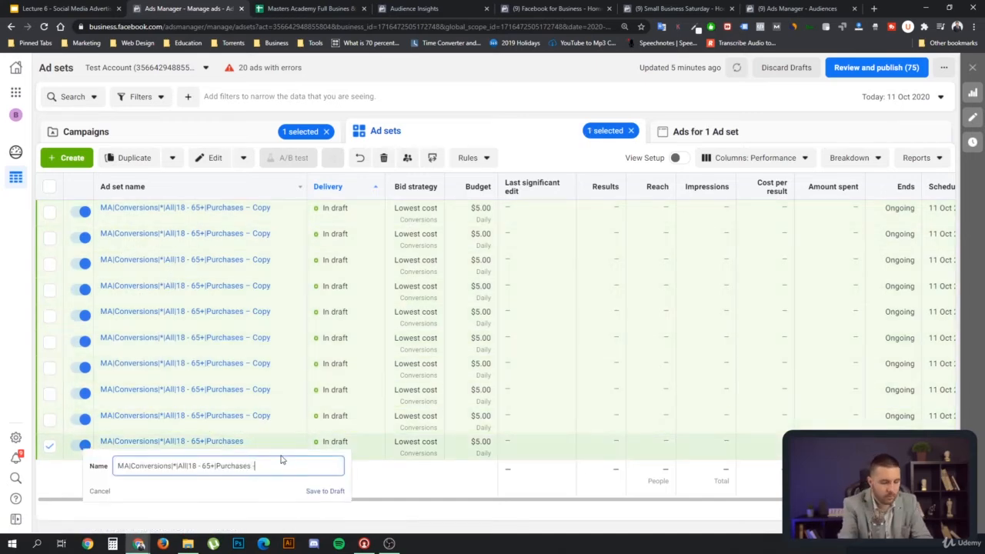
type(" Sh")
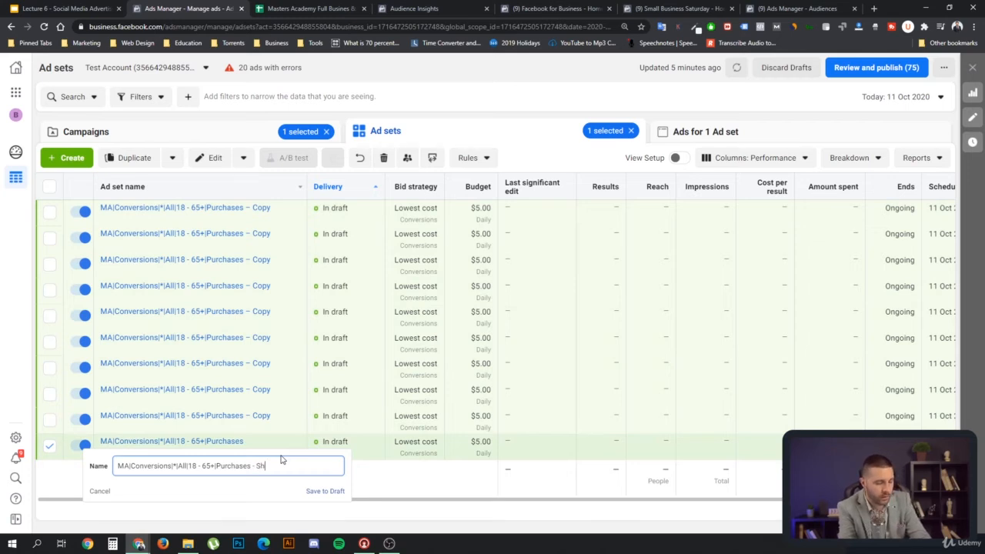
type("opif")
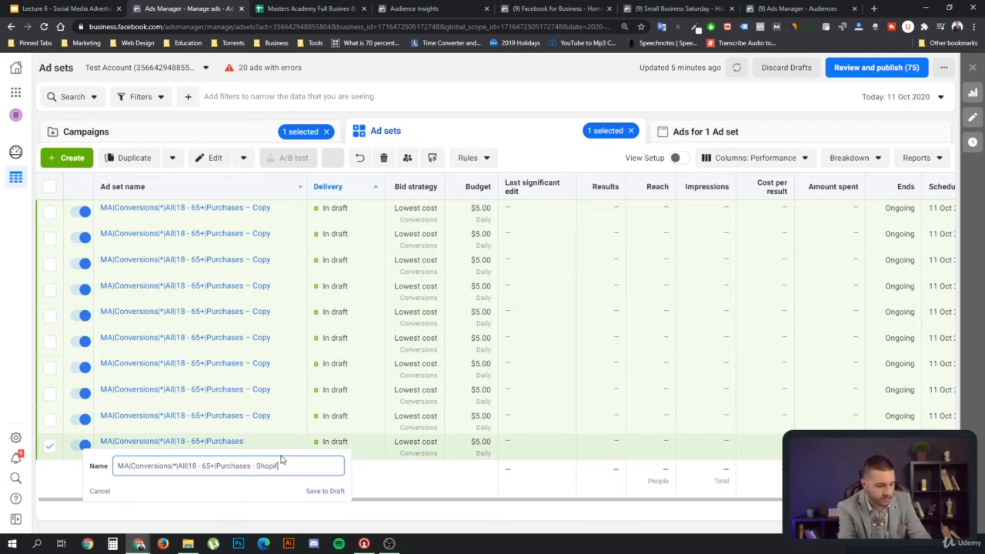
type("y")
key("Return")
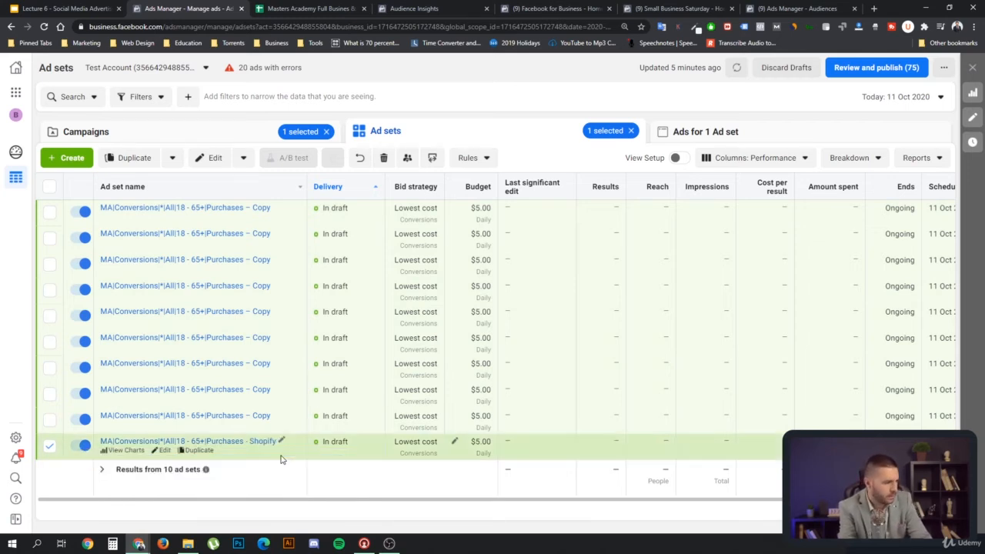
- Rename the copy directly above the Shopify ad set as "MA|Conversions|*|All|18 - 65+|Purchases – Gary Vee"
left_click(276, 415)
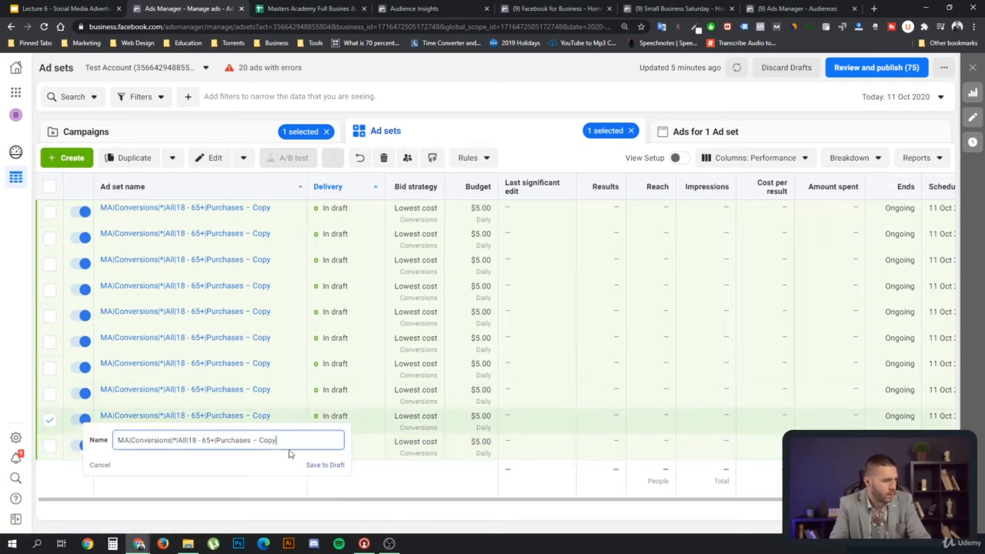
left_click_drag(260, 440, 277, 440)
type("G")
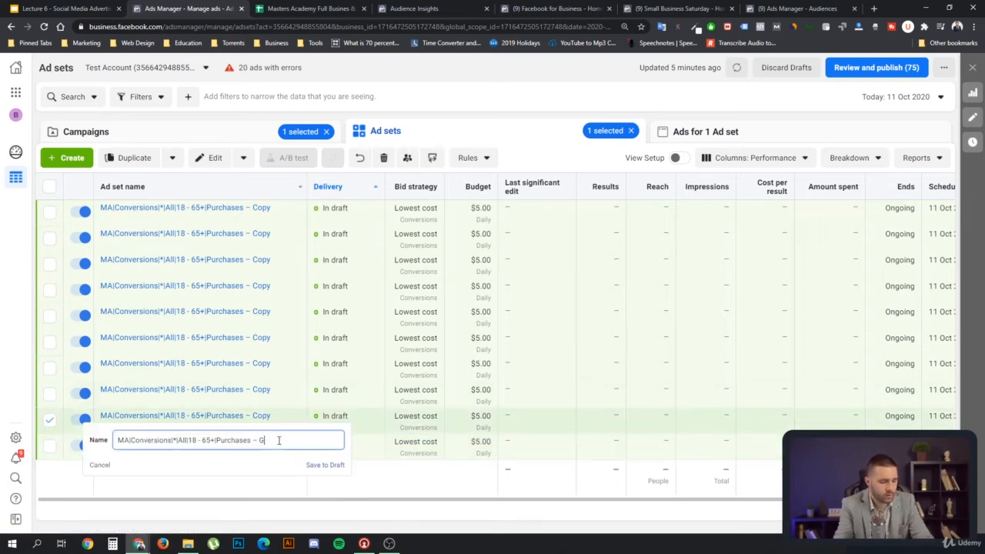
type("ar")
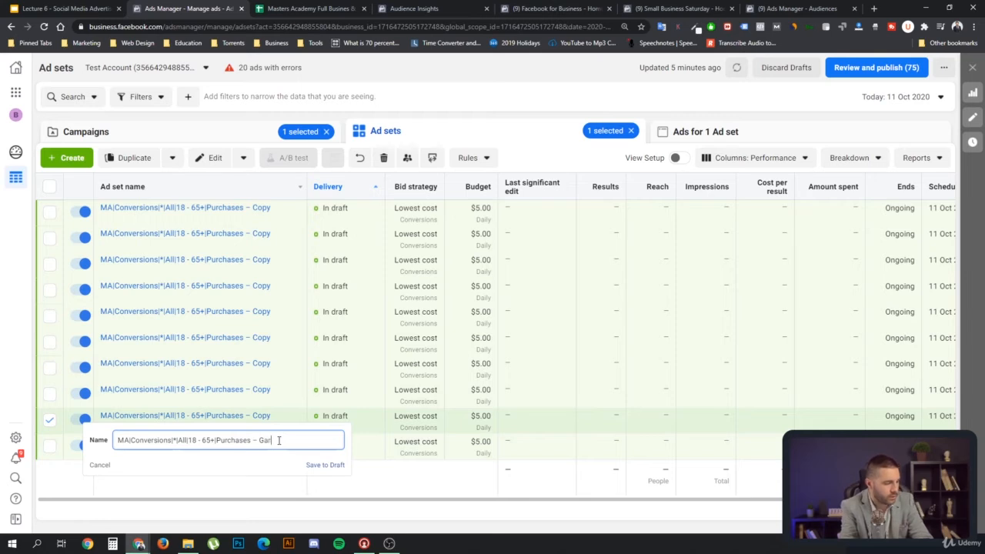
type("y B")
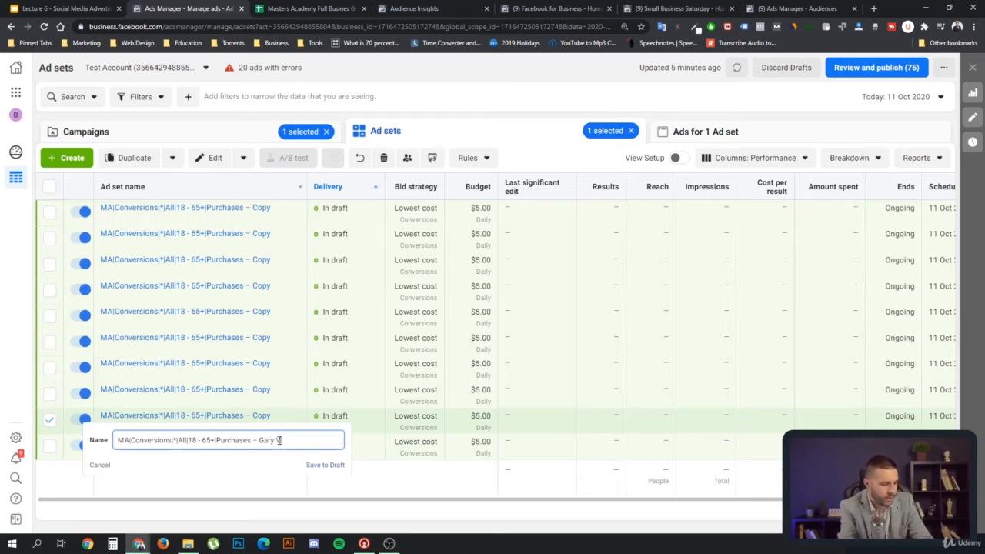
key("Return")
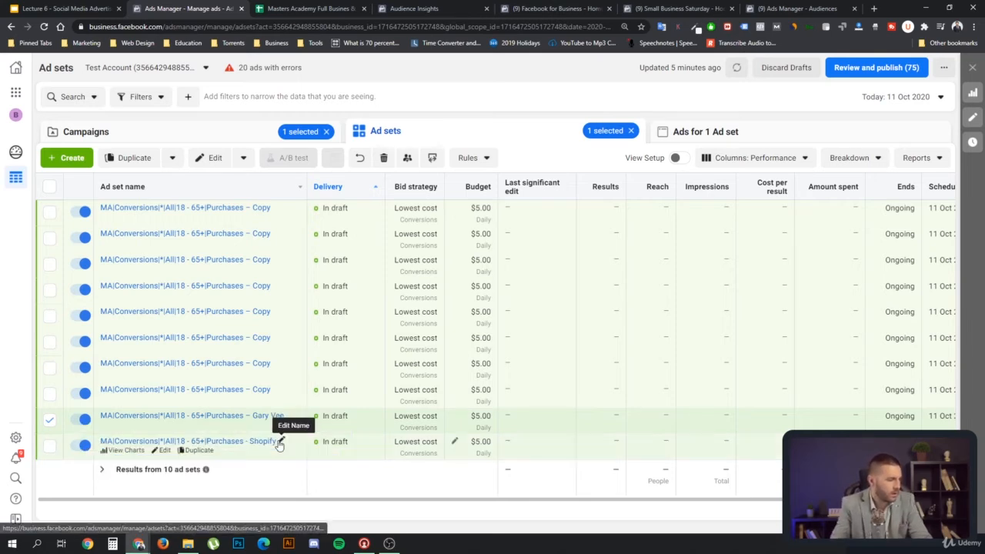
- Replace the Shopify interest in the Gary Vee ad set's detailed targeting with Gary Vaynerchuk and close its editor
left_click(165, 426)
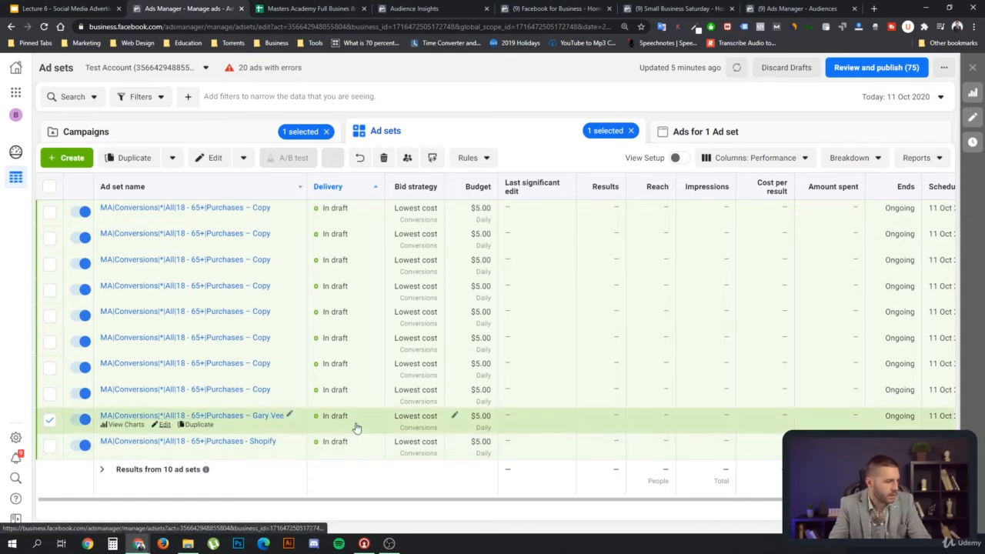
scroll(638, 321, "down", 5)
scroll(639, 325, "down", 6)
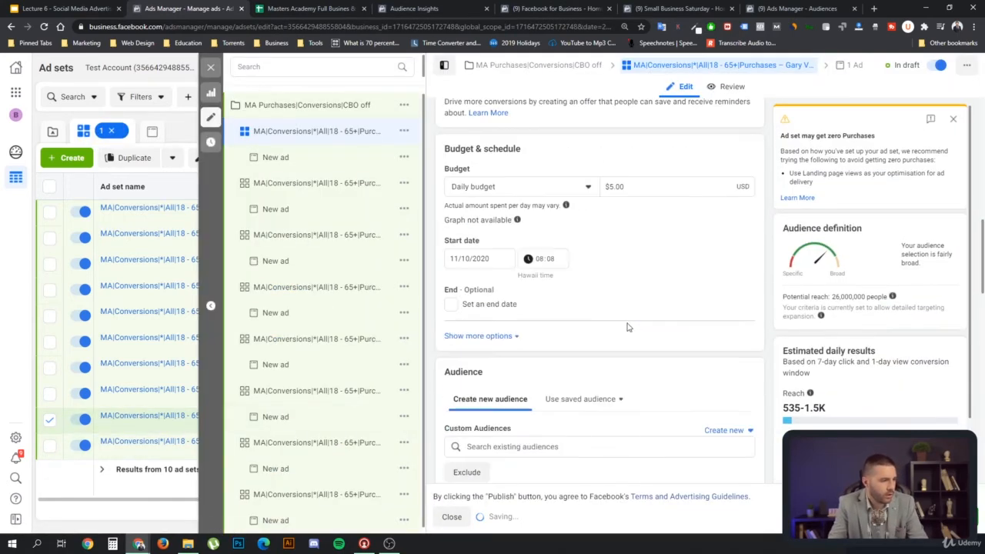
scroll(626, 325, "down", 2)
scroll(610, 372, "down", 1)
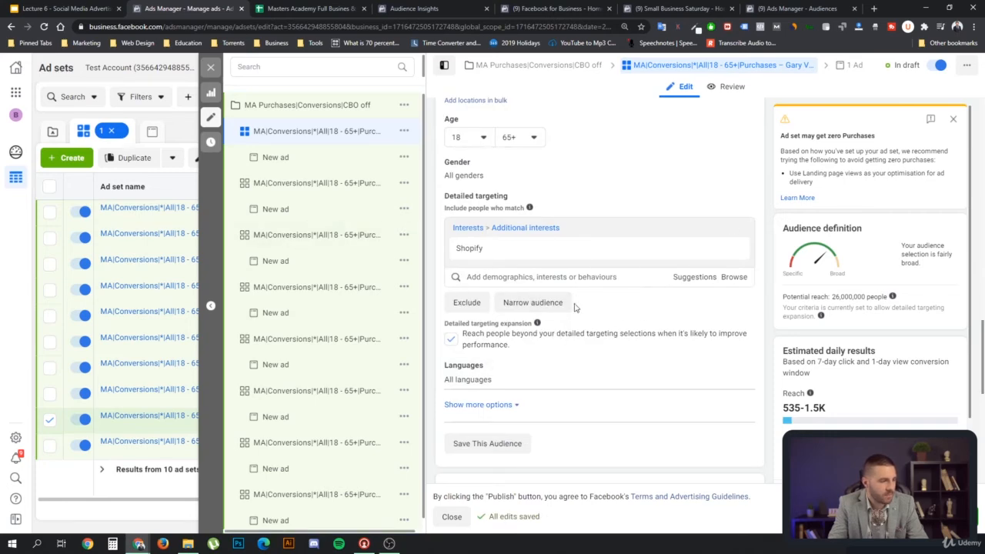
mouse_move(508, 249)
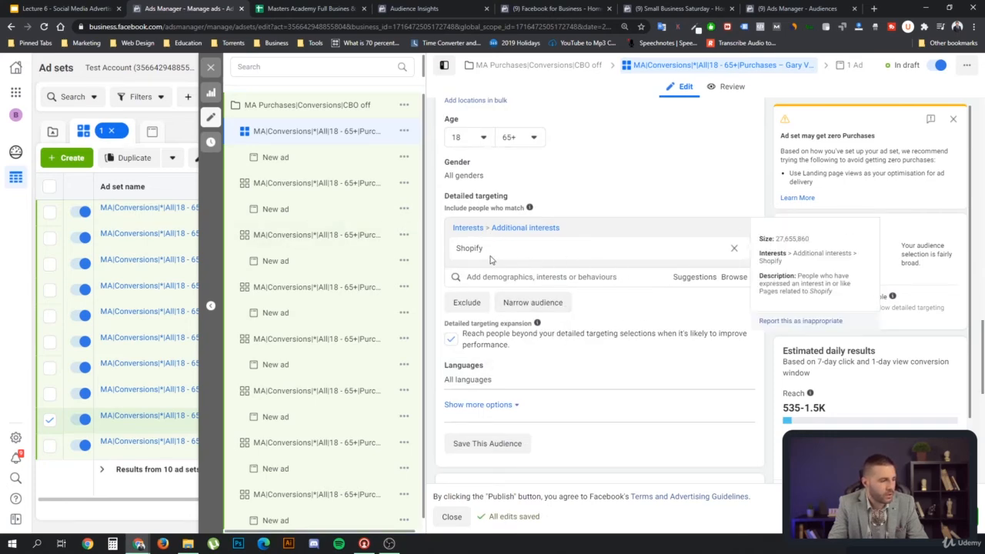
left_click(735, 251)
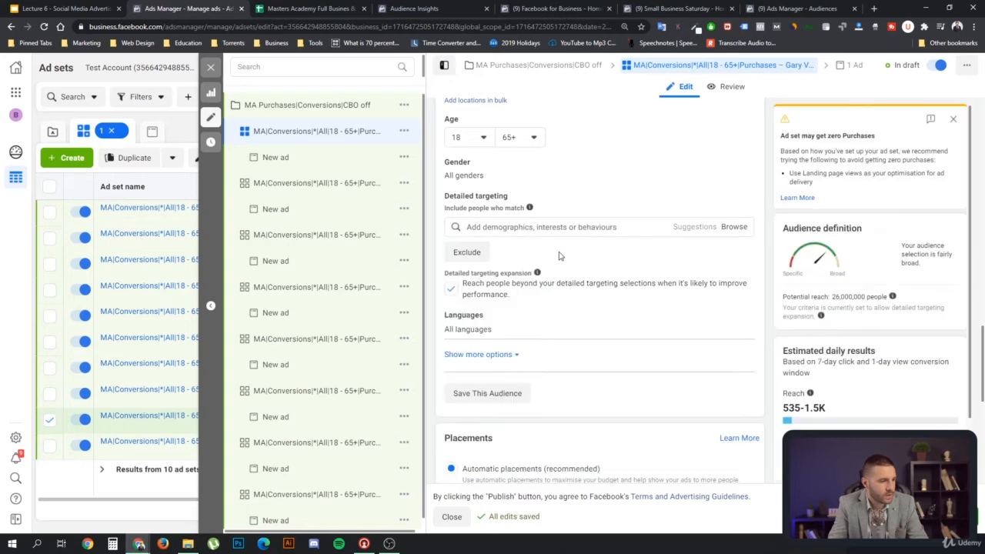
left_click(530, 228)
type("ary")
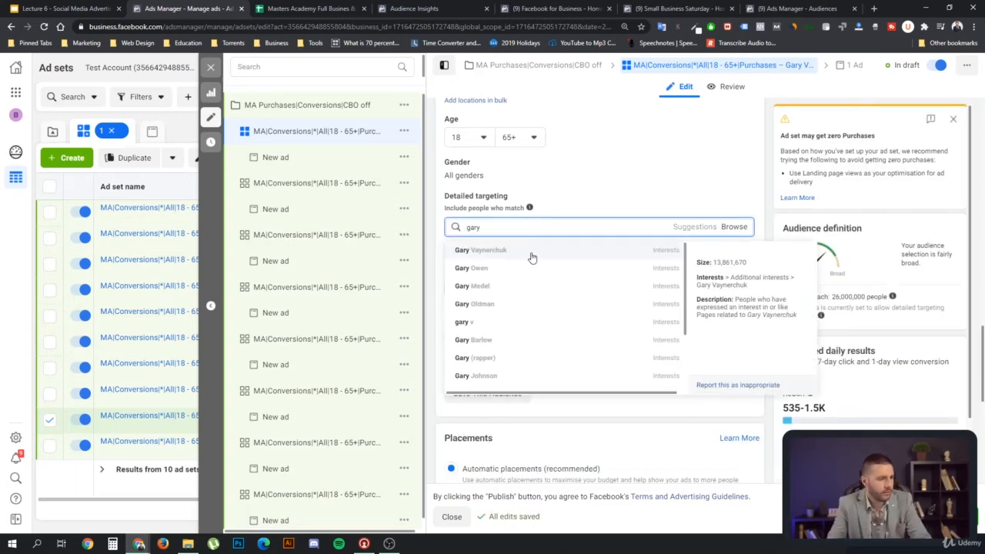
left_click(532, 255)
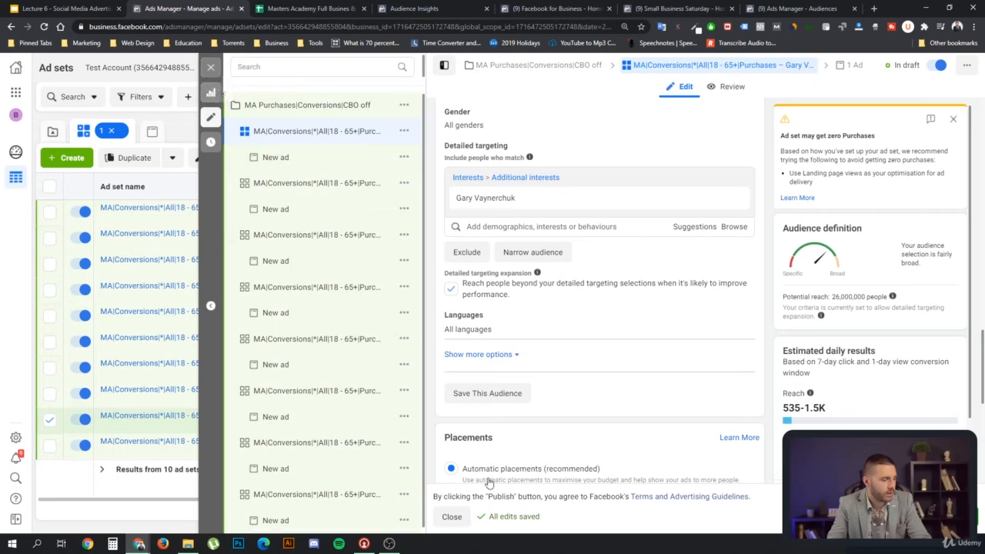
left_click(453, 517)
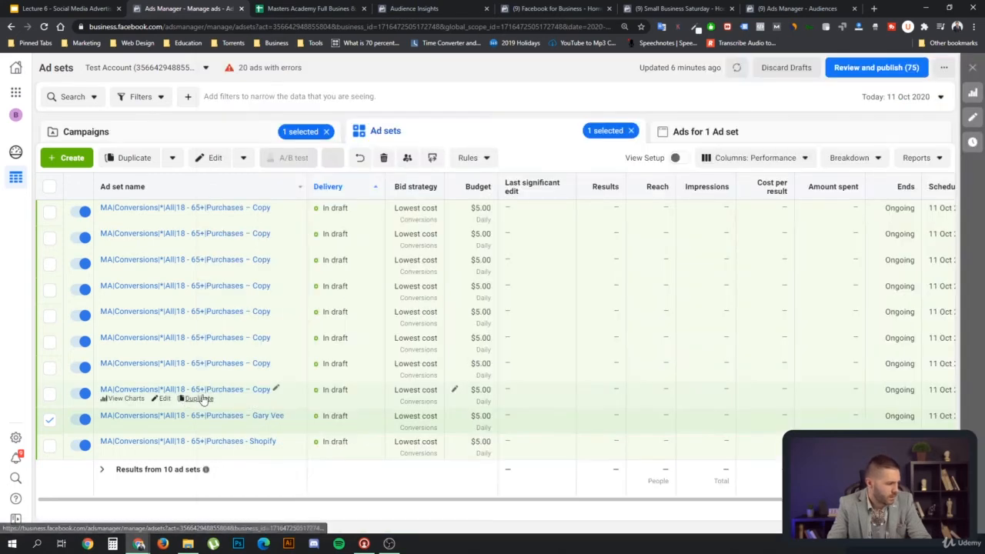
left_click(164, 399)
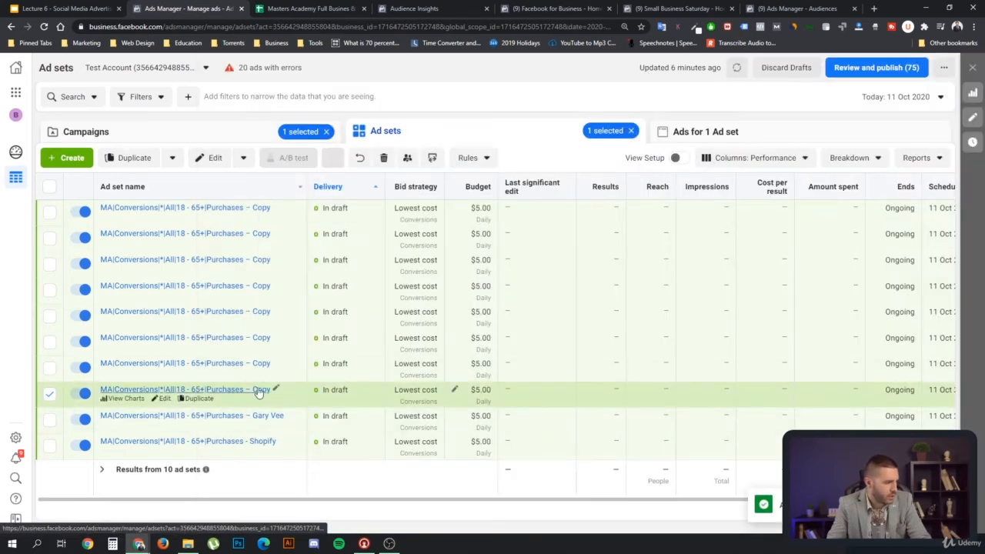
left_click(276, 391)
double_click(265, 415)
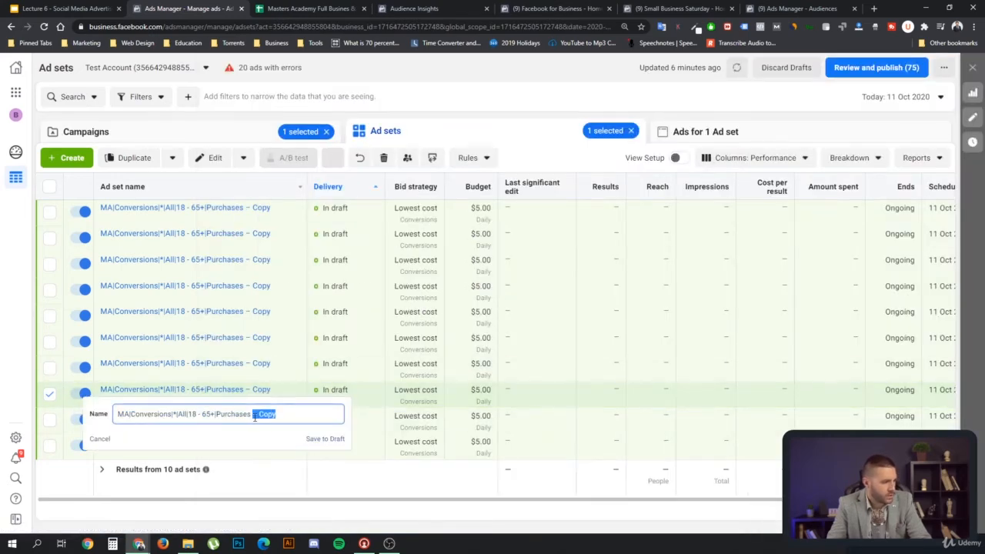
type("E")
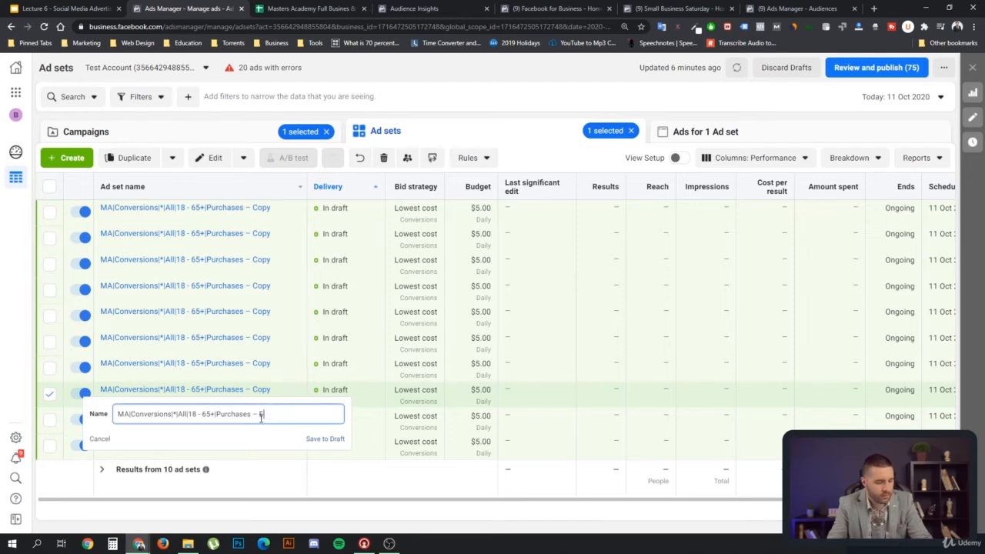
type("ntrepeneur")
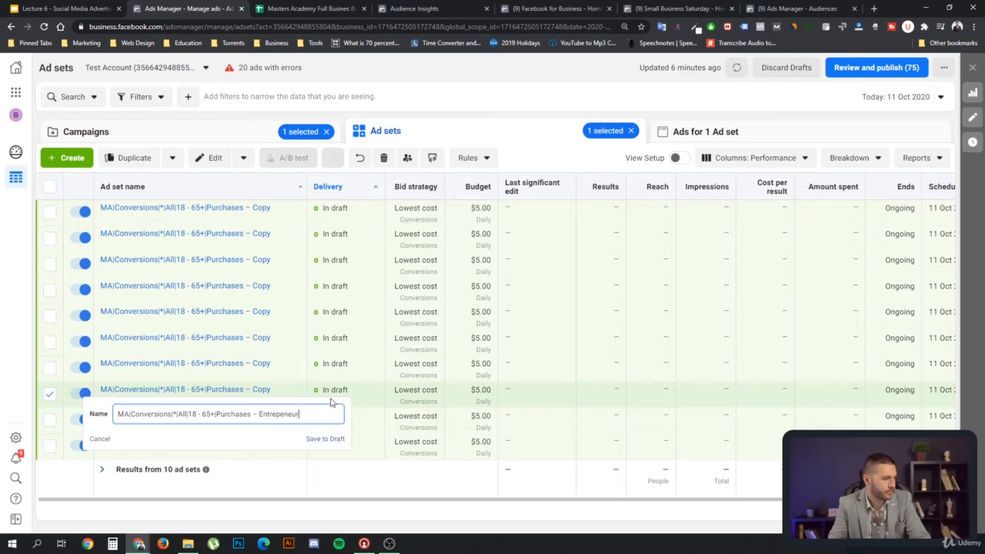
key("Return")
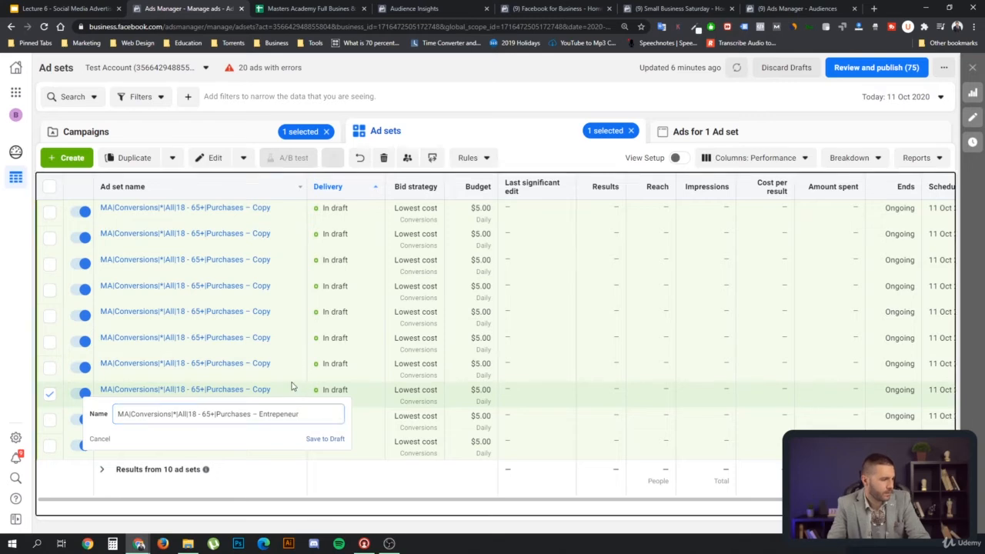
- Rename the copy directly above the Gary Vee ad set as "MA|Conversions|*|All|18 - 65+|Purchases – Entrepreneur" and open it for editing
left_click(277, 391)
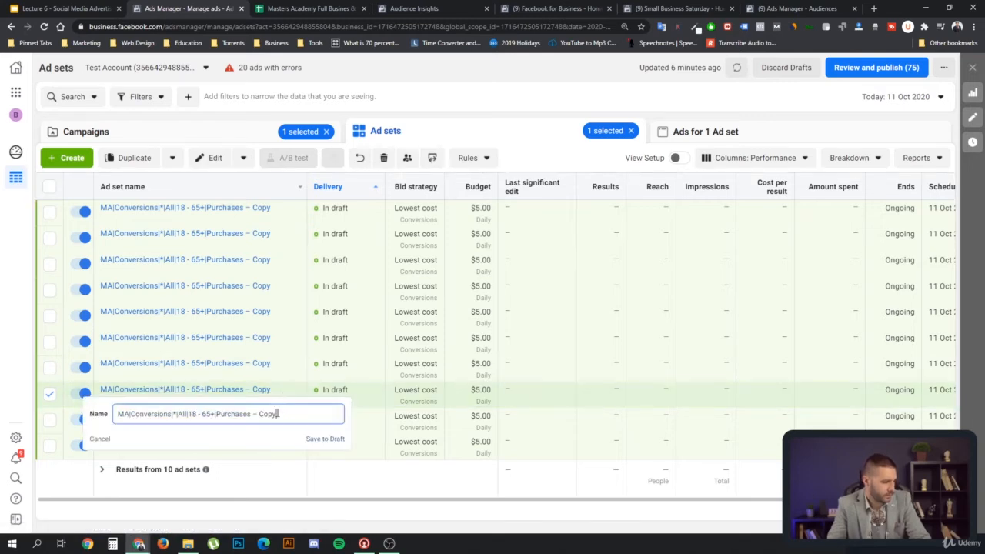
left_click_drag(260, 414, 277, 414)
type("Entrepreneur")
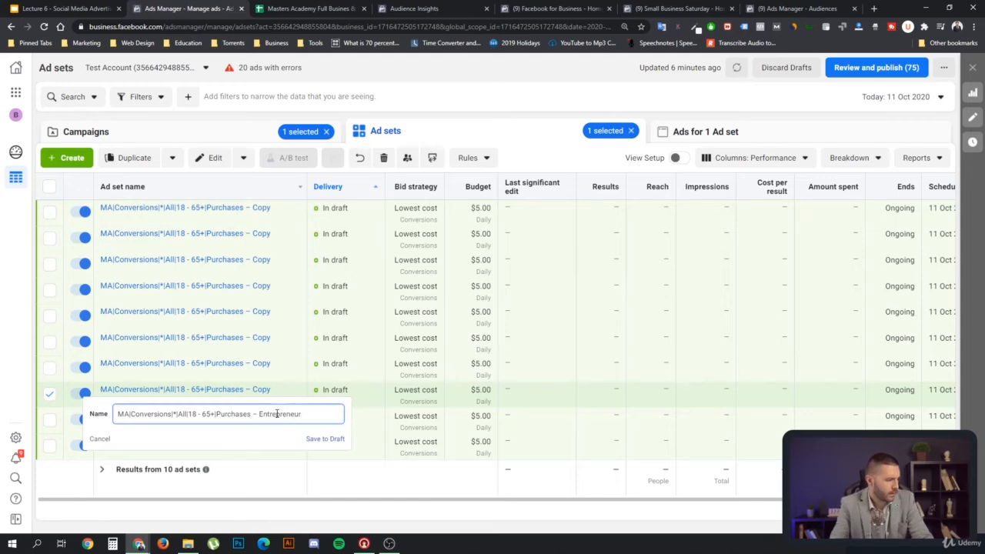
left_click(324, 438)
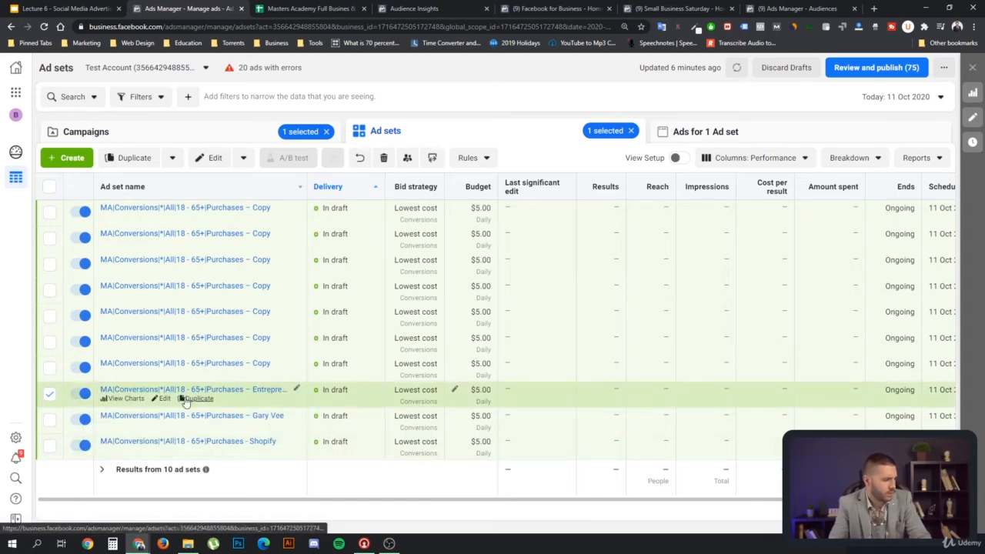
left_click(166, 399)
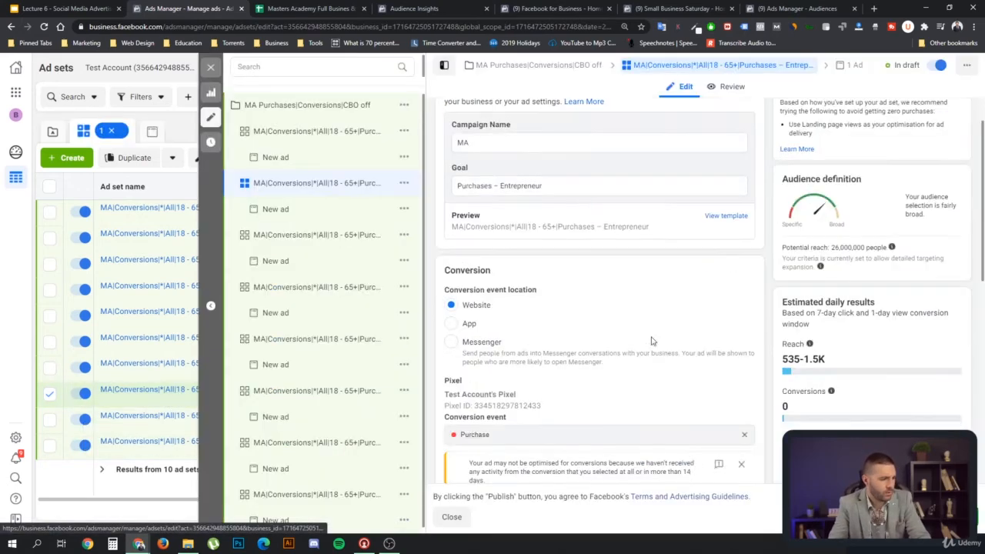
- Replace the Shopify interest in the Entrepreneur ad set's detailed targeting with Entrepreneur (magazine) and close its editor
scroll(651, 341, "down", 5)
scroll(649, 345, "down", 10)
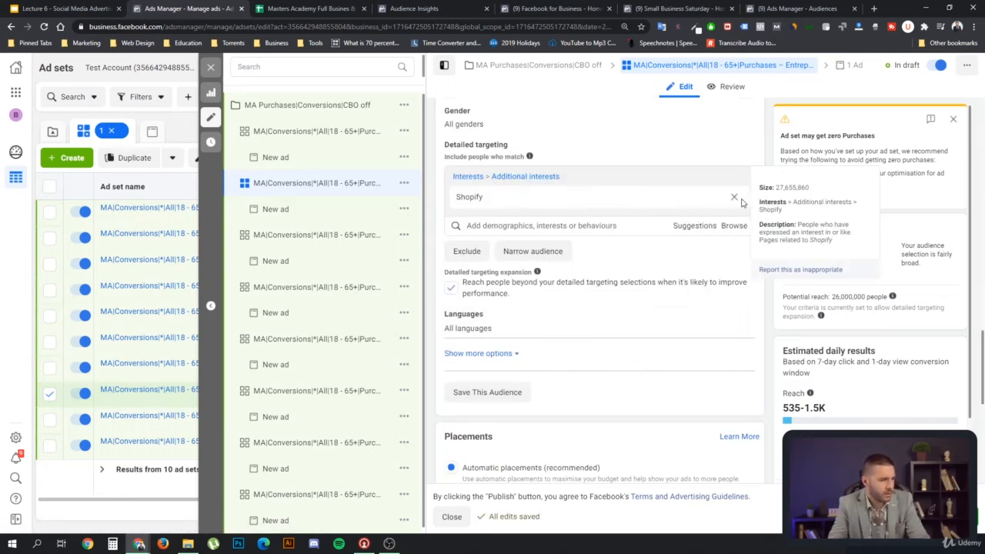
left_click(741, 199)
left_click(516, 175)
type("entrepreneur")
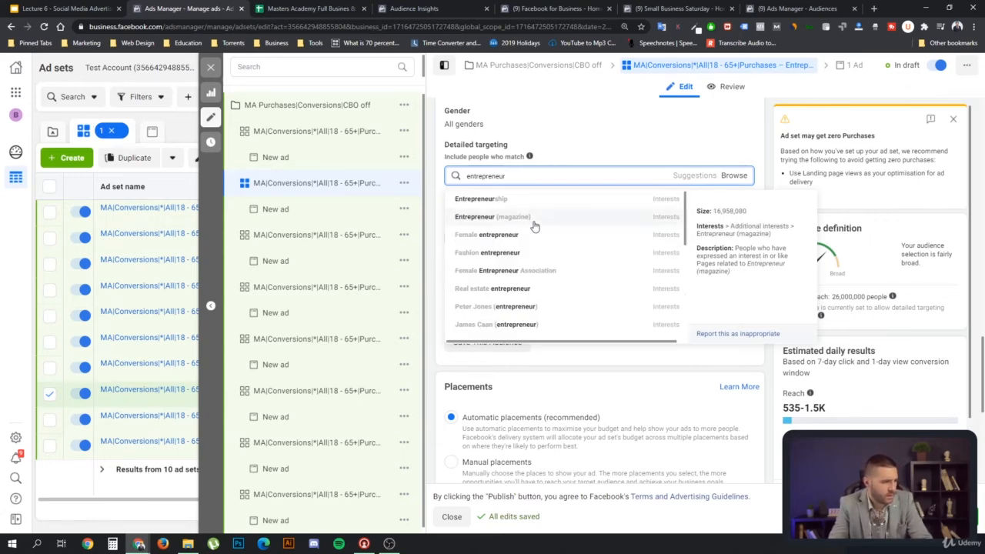
left_click(571, 222)
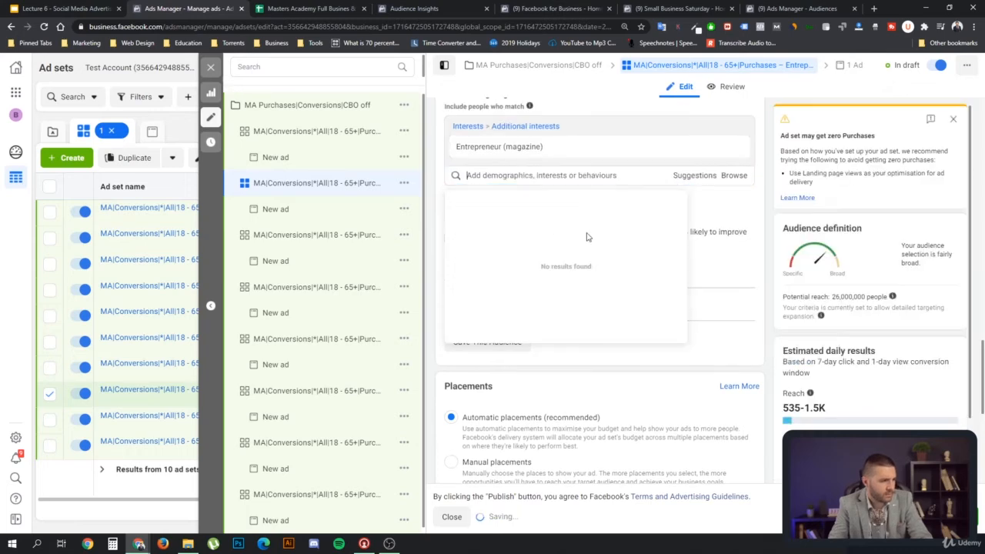
left_click(579, 103)
scroll(629, 142, "up", 3)
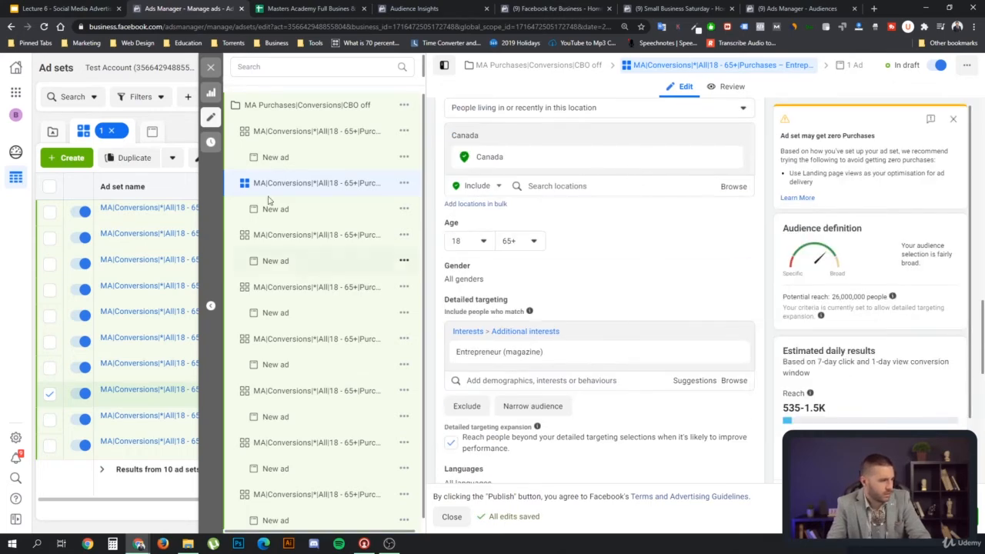
left_click(210, 67)
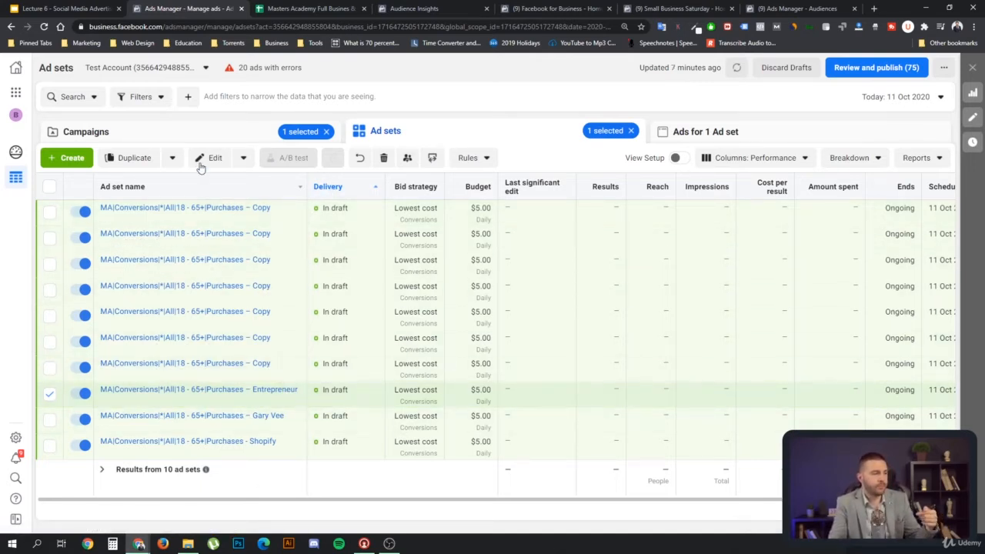
- Switch to the Masters Academy strategy spreadsheet in Google Sheets and examine the entries in the Competitors row of the targeting interests
left_click(182, 136)
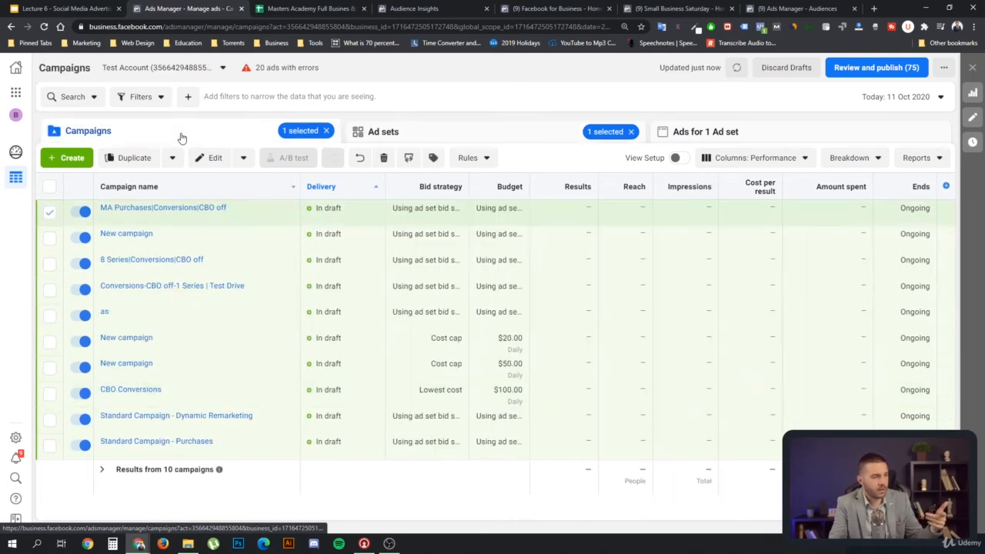
left_click(393, 131)
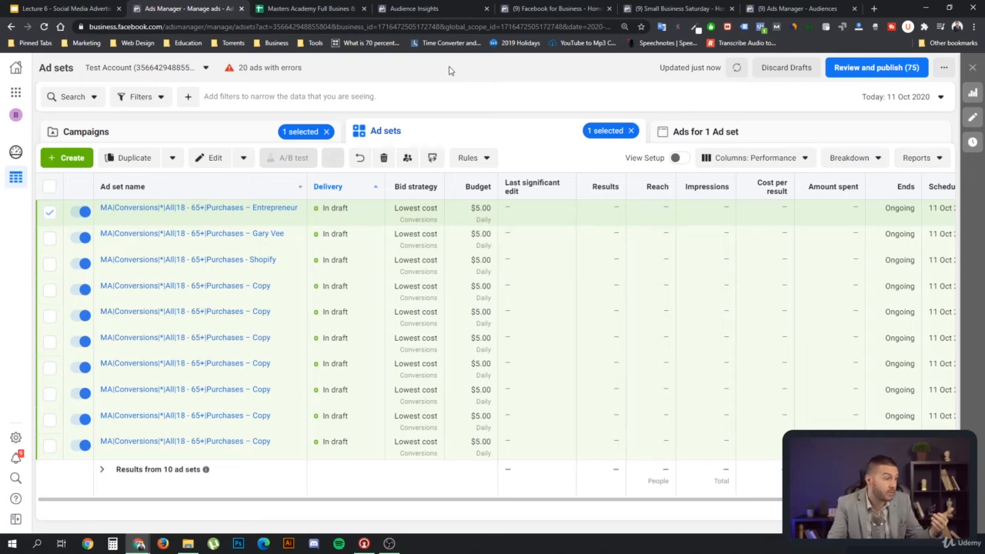
left_click(326, 9)
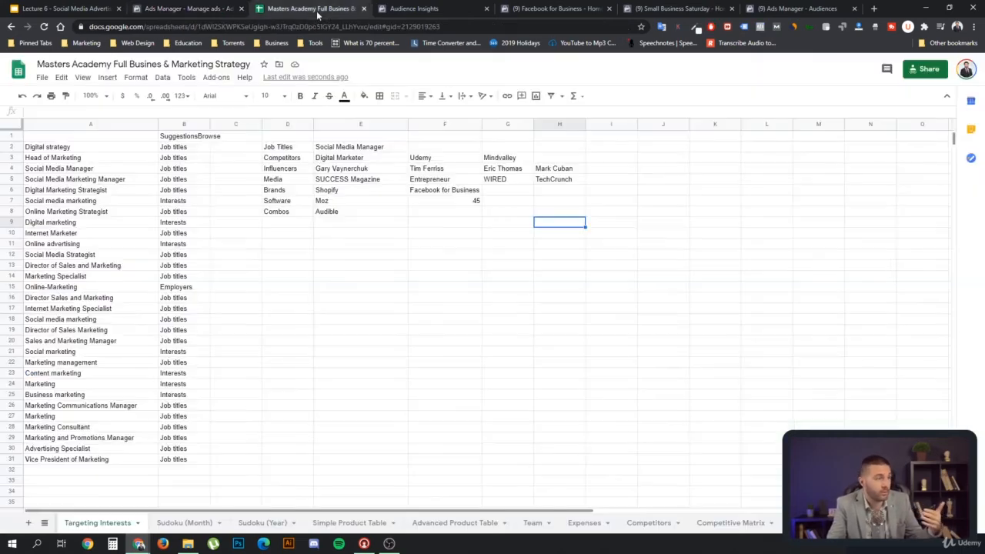
left_click(359, 158)
left_click(421, 160)
left_click(509, 159)
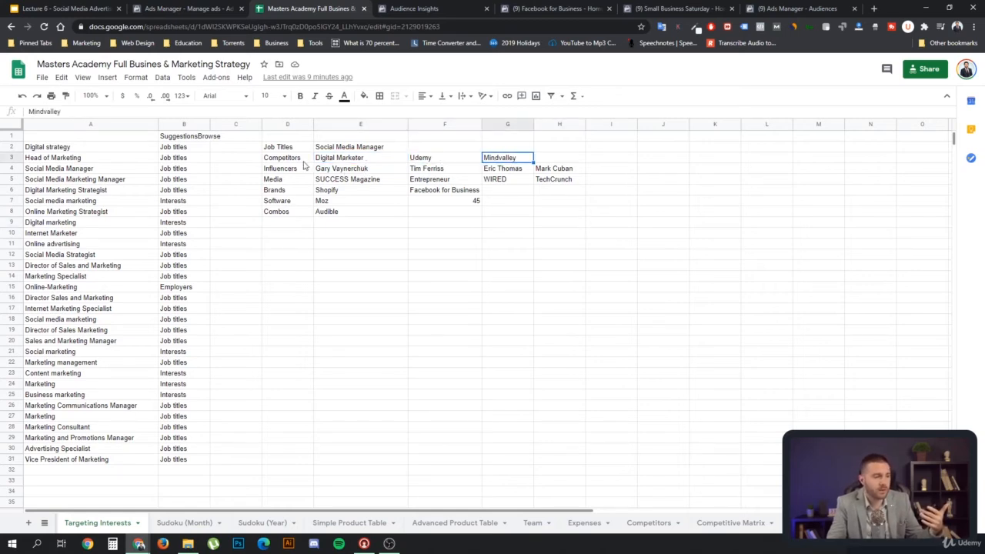
left_click(371, 158)
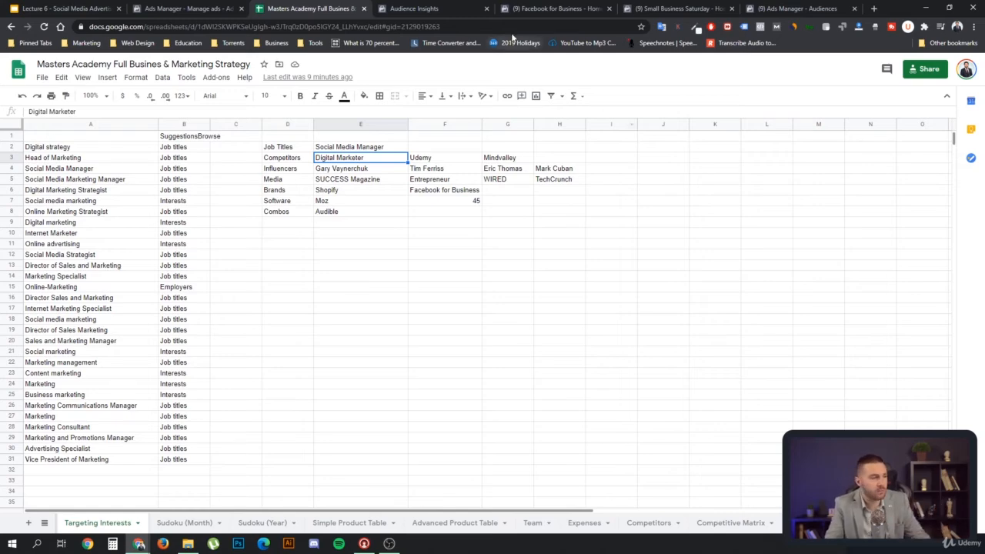
- Multiply 50 by 30 in Calculator to work out the total ad spend, and return to the ad set budgets in Ads Manager
left_click(164, 9)
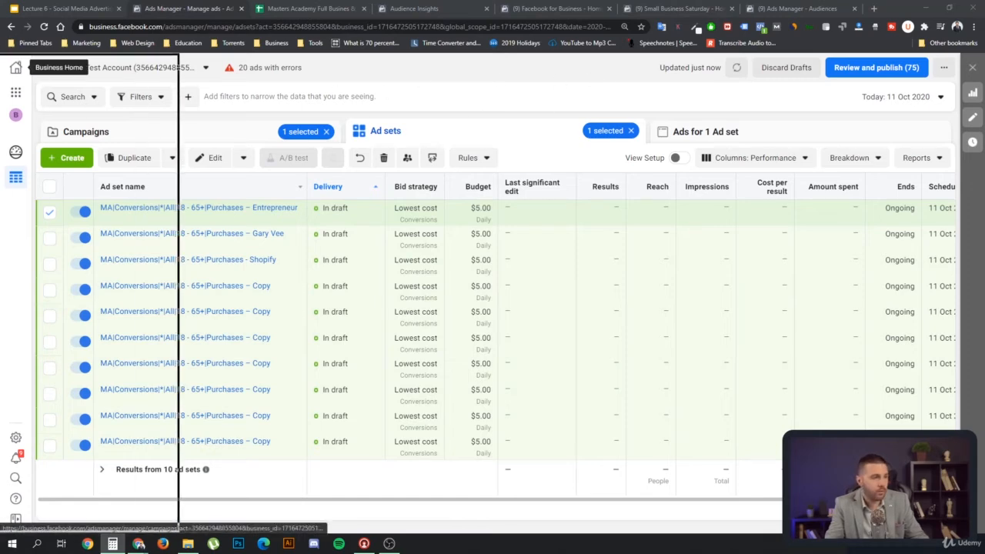
left_click(113, 543)
left_click(427, 418)
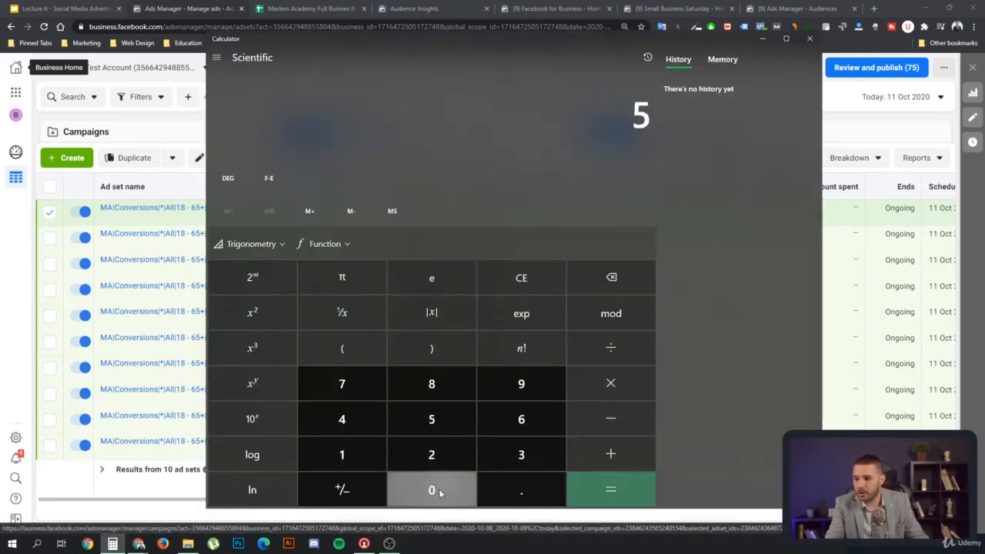
left_click(435, 491)
left_click(615, 389)
left_click(520, 455)
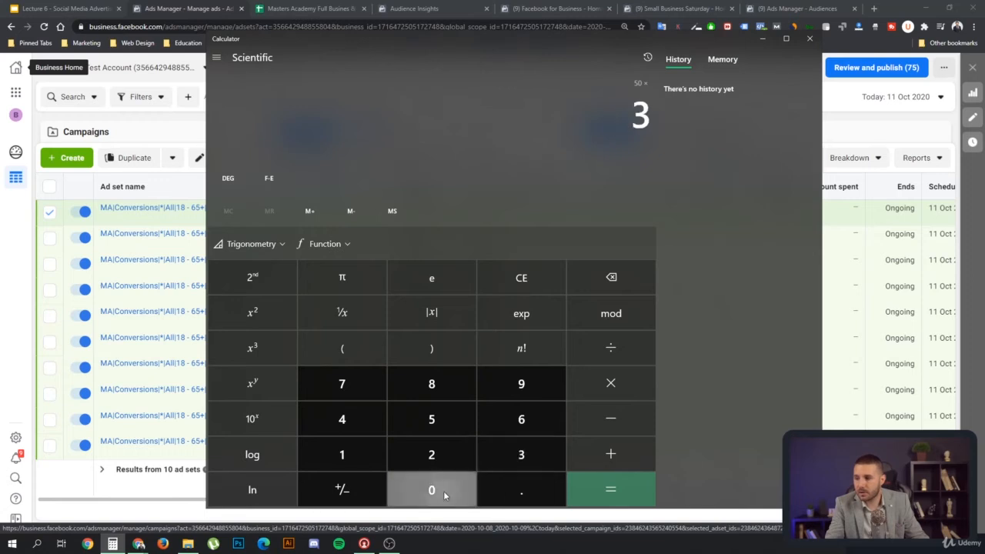
left_click(440, 493)
left_click(627, 491)
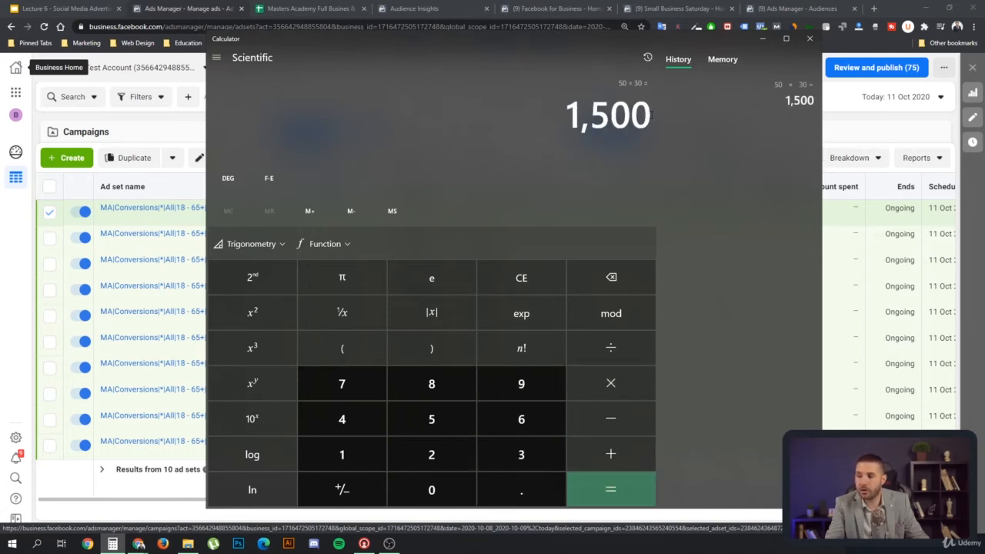
left_click_drag(652, 115, 542, 117)
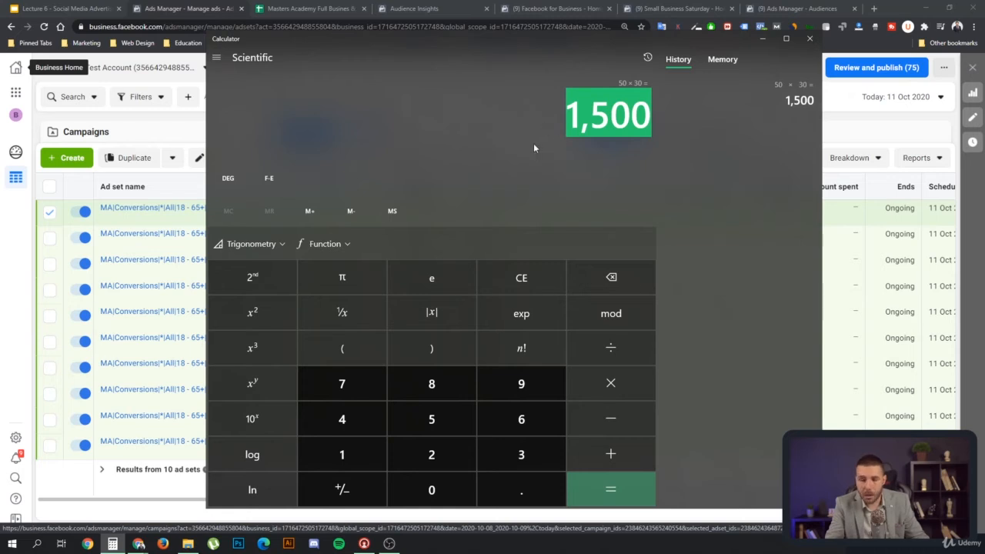
left_click(516, 139)
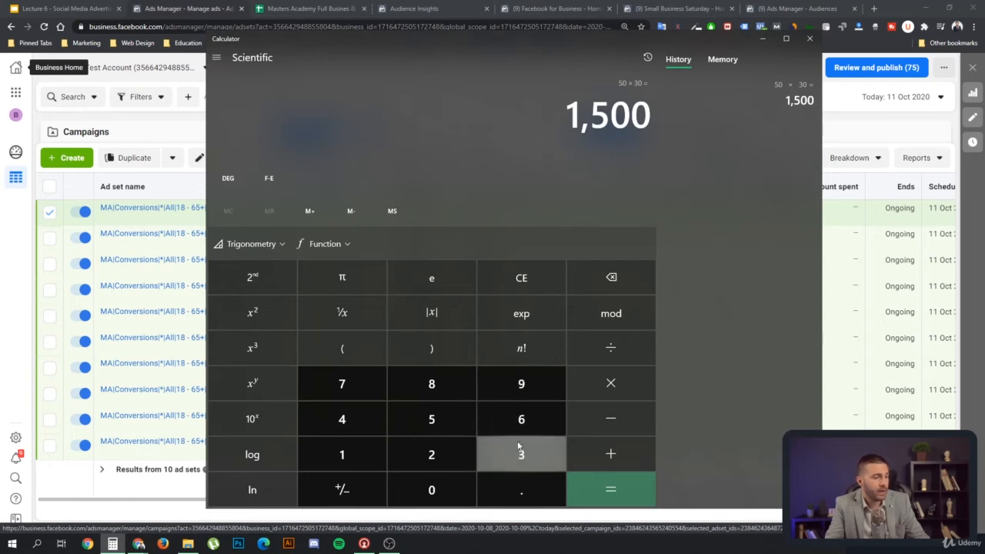
left_click(761, 40)
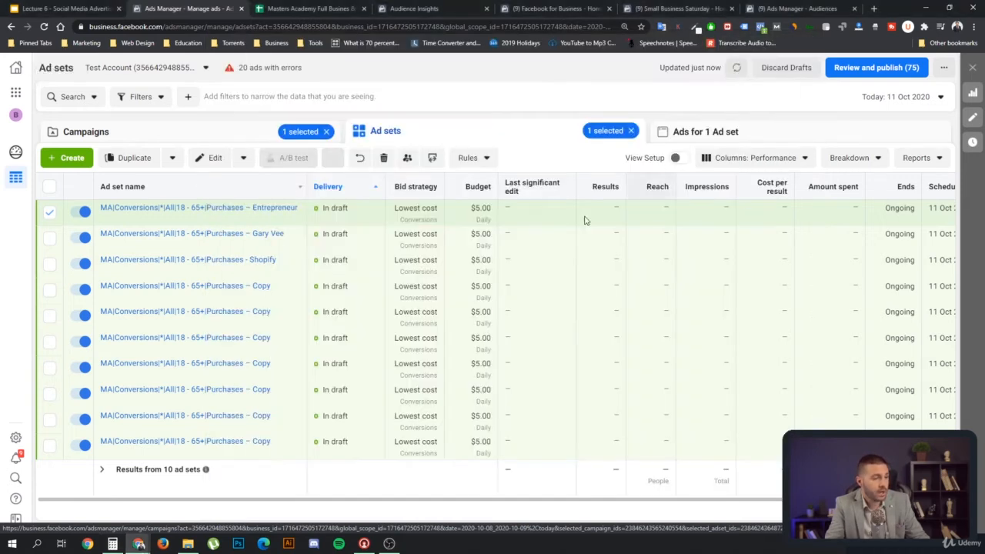
left_click_drag(480, 208, 471, 208)
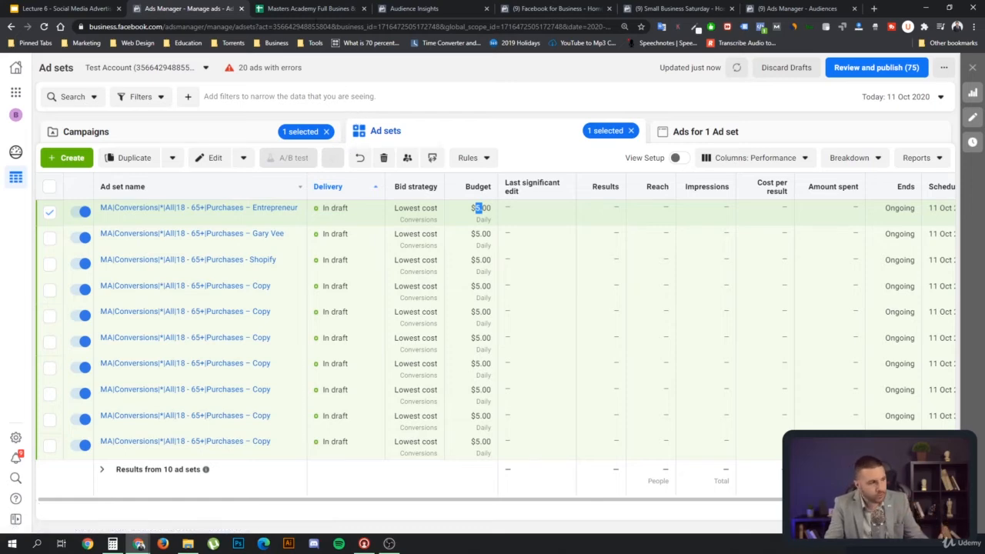
- Rename the copy directly below the Shopify ad set as "MA|Conversions|*|All|18 - 65+|Purchases – Competitors"
left_click(312, 10)
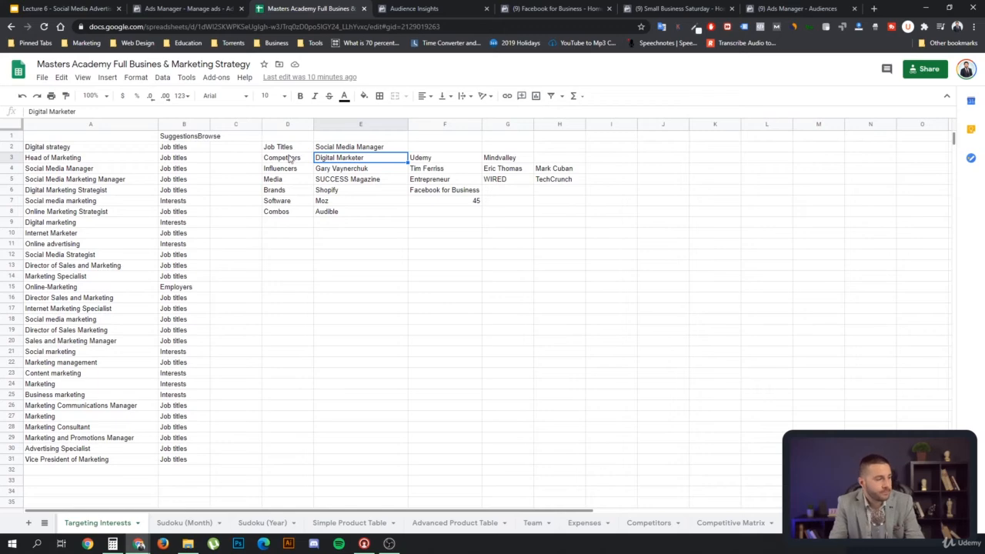
left_click(207, 11)
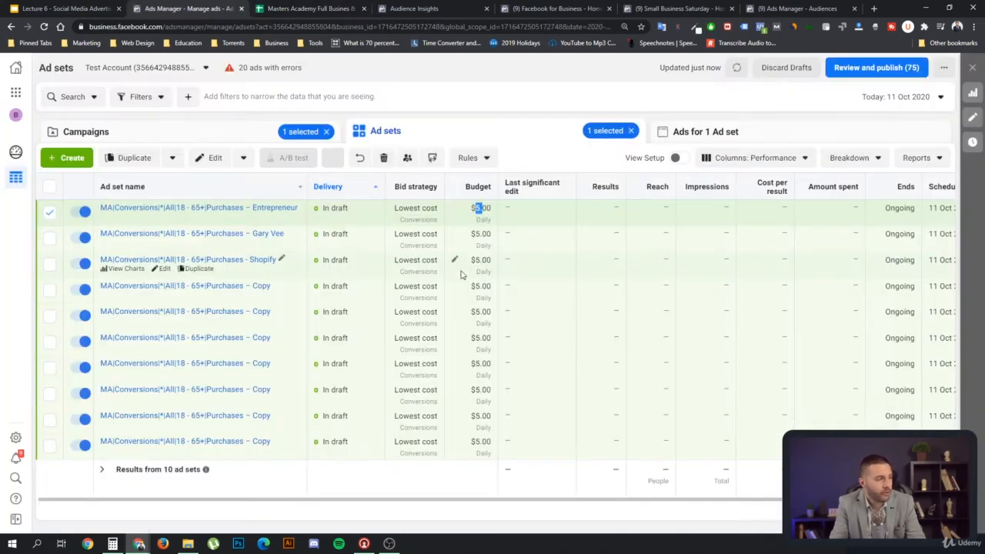
left_click(274, 290)
left_click_drag(310, 310, 263, 310)
key("BackSpace")
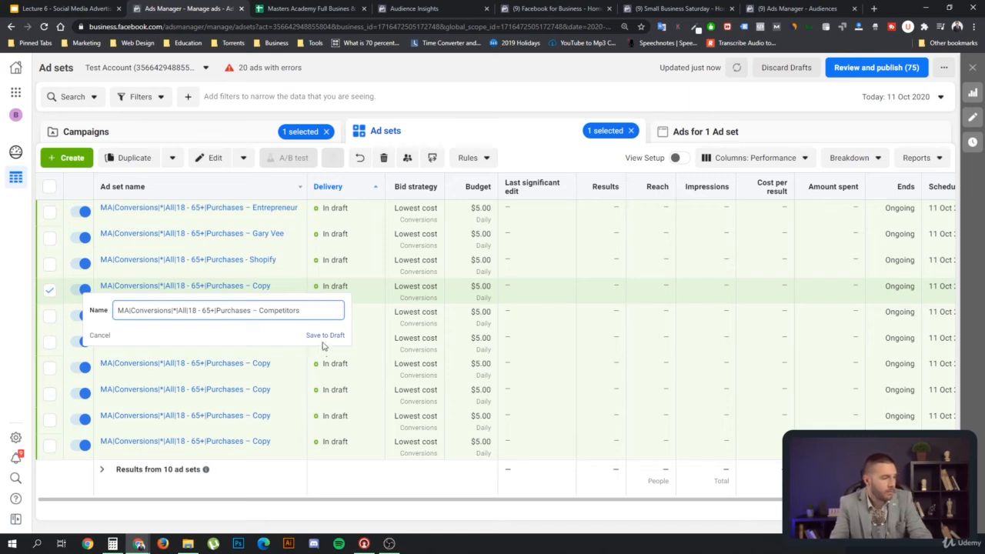
left_click(323, 335)
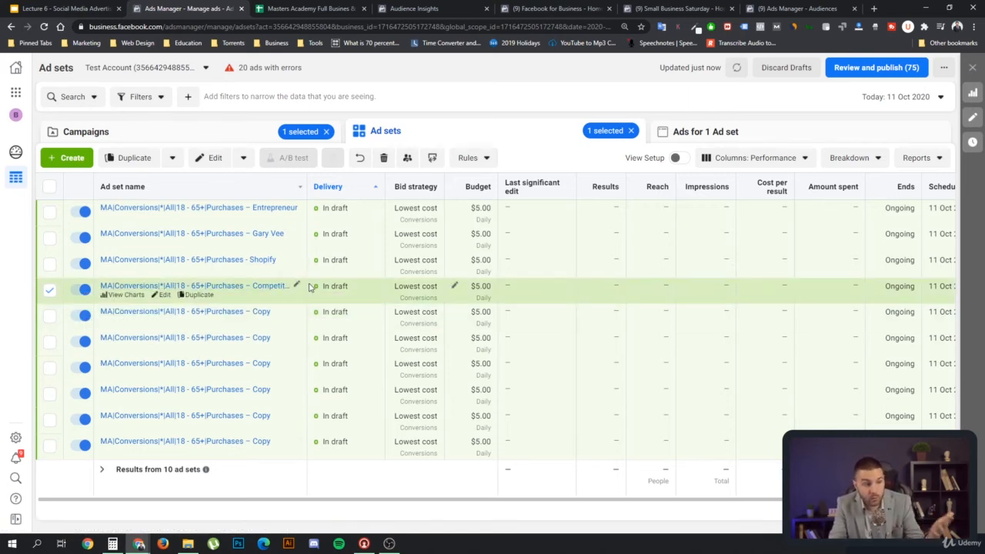
- Open the Competitors ad set for editing and remove the Shopify interest from its detailed targeting
left_click(163, 298)
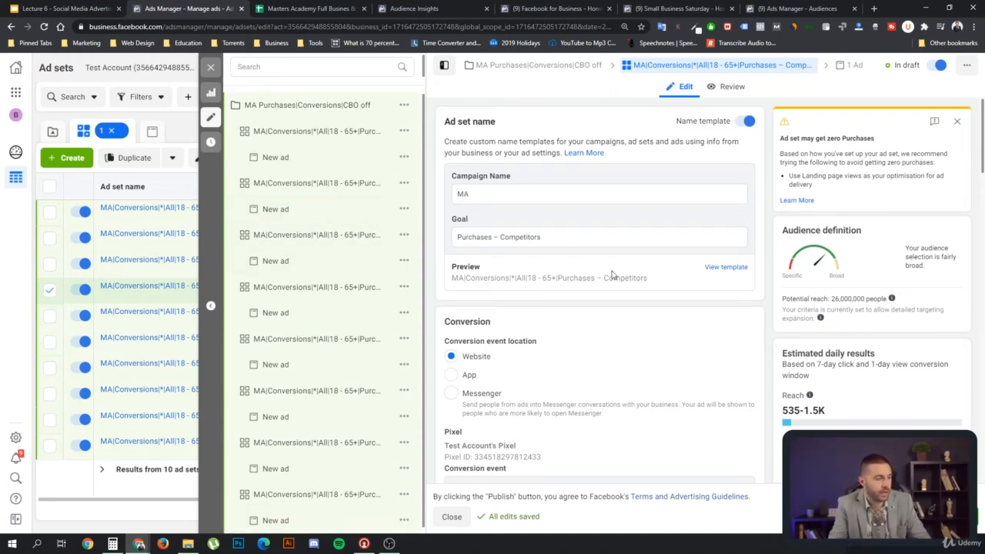
scroll(580, 302, "down", 2)
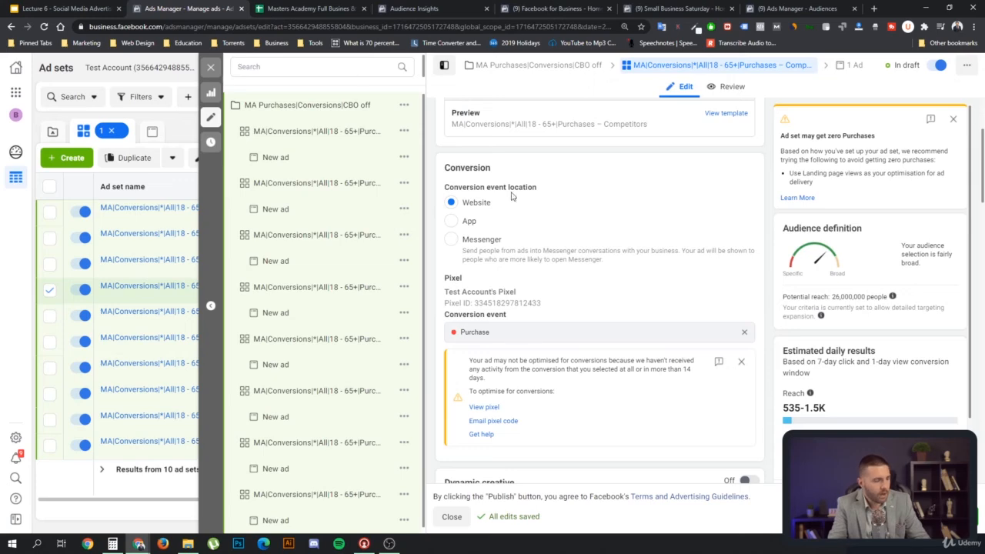
scroll(579, 243, "down", 6)
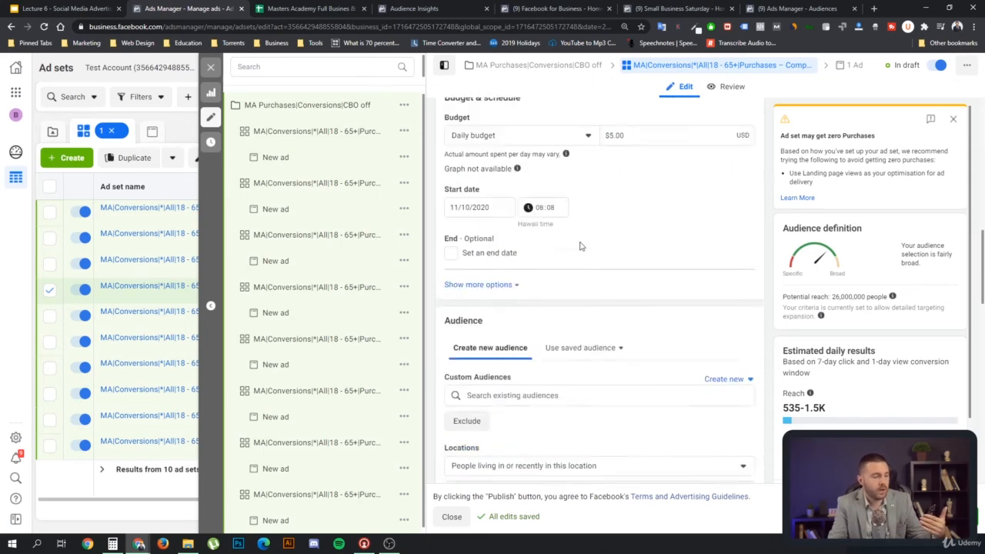
scroll(582, 246, "down", 1)
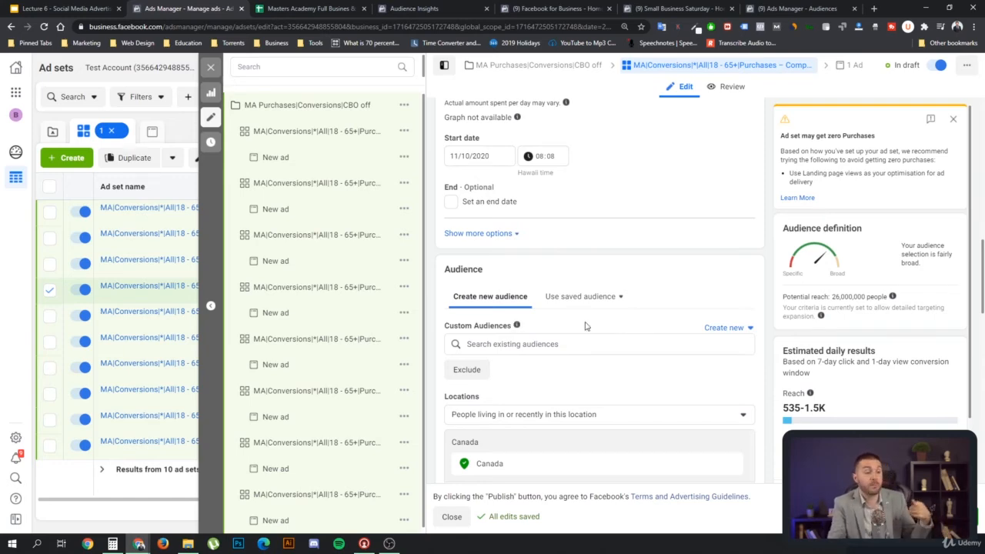
scroll(578, 319, "down", 9)
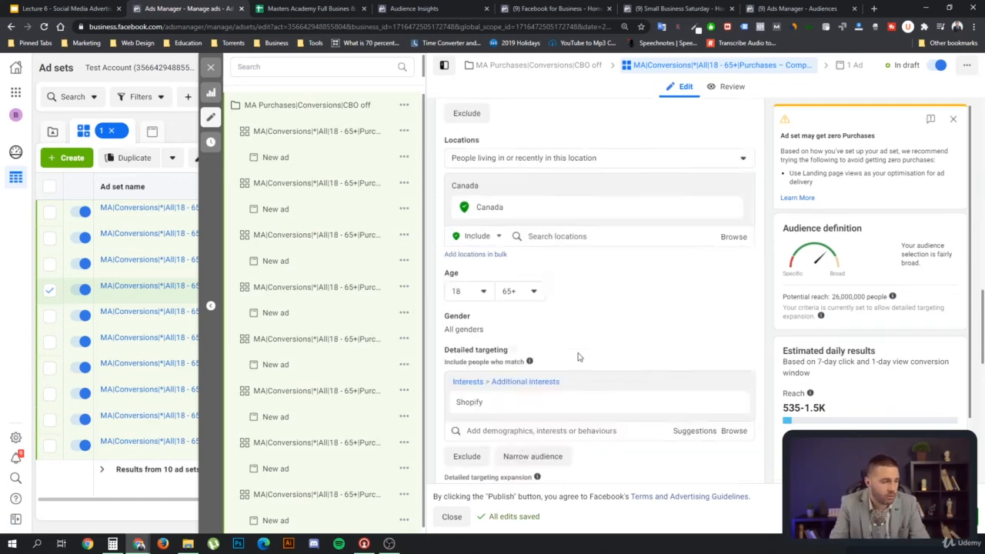
scroll(588, 323, "down", 4)
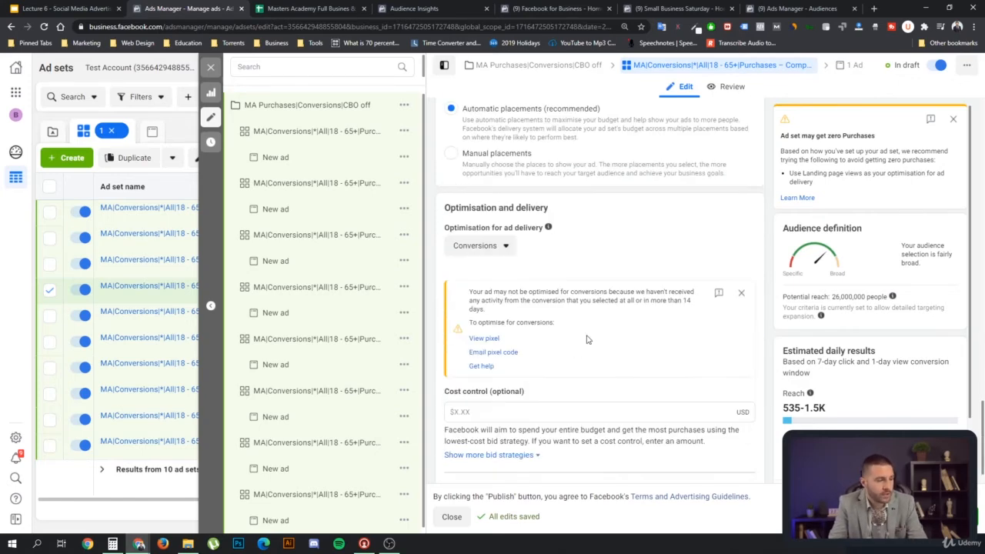
scroll(600, 315, "up", 6)
scroll(592, 307, "up", 2)
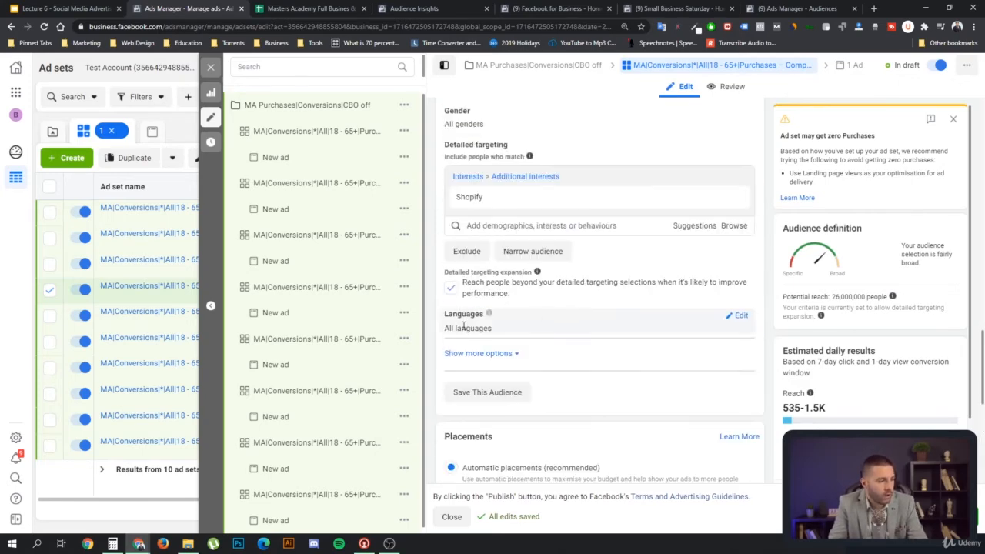
left_click(734, 248)
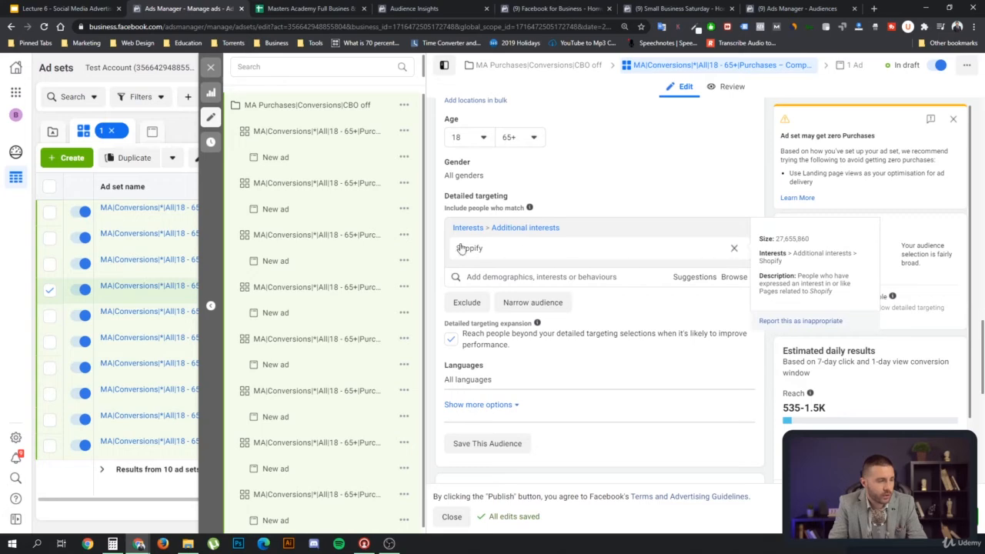
- Add the Udacity and Udemy interests to the Competitors ad set's detailed targeting
left_click(497, 227)
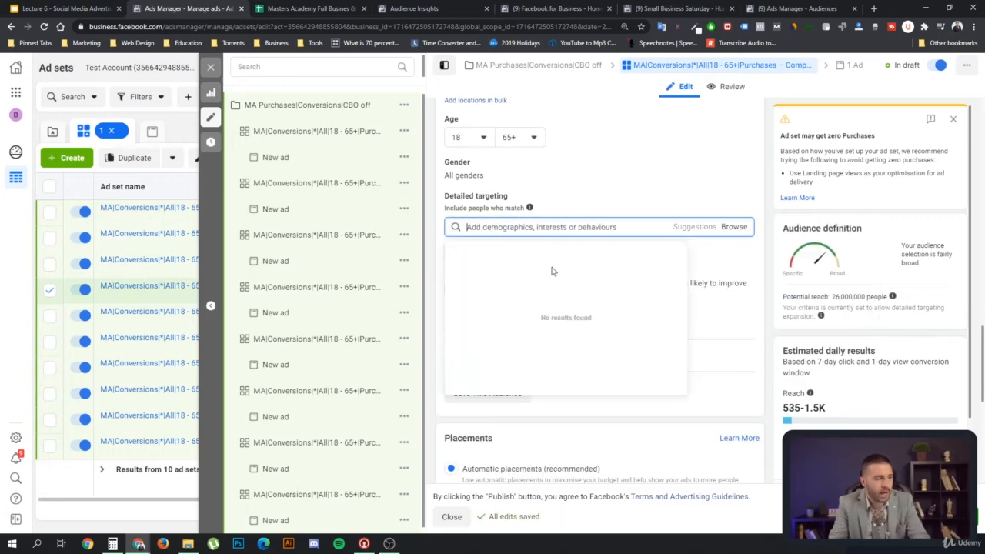
type("uds")
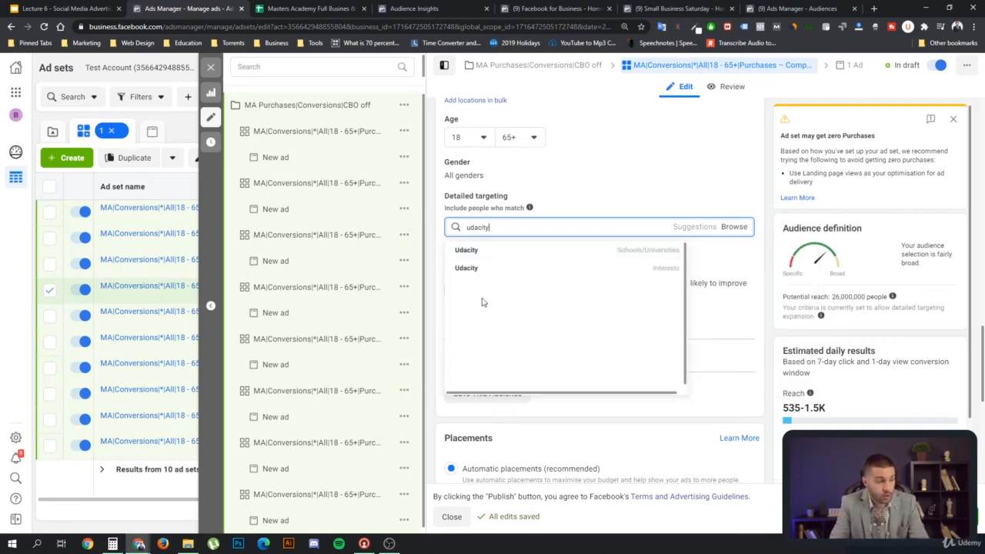
mouse_move(510, 258)
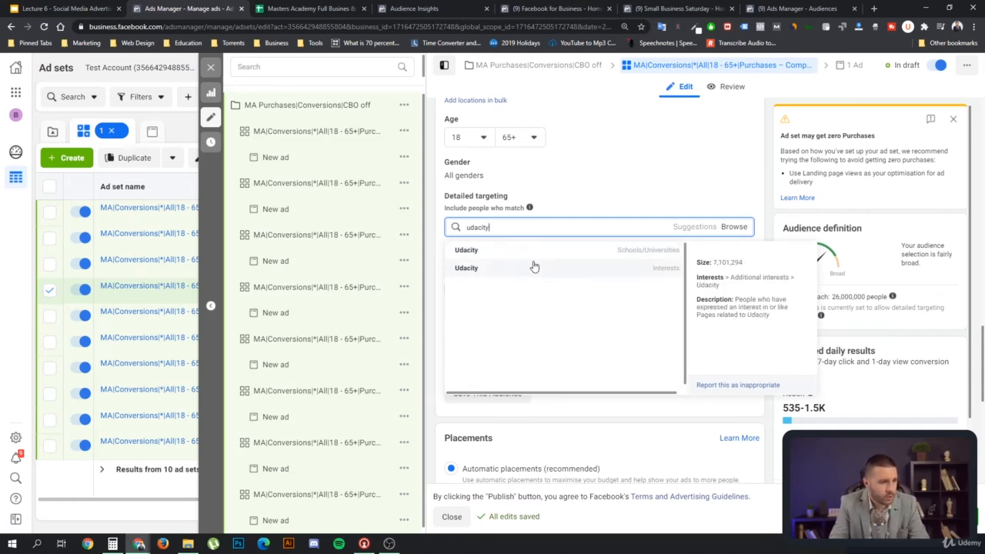
left_click(606, 273)
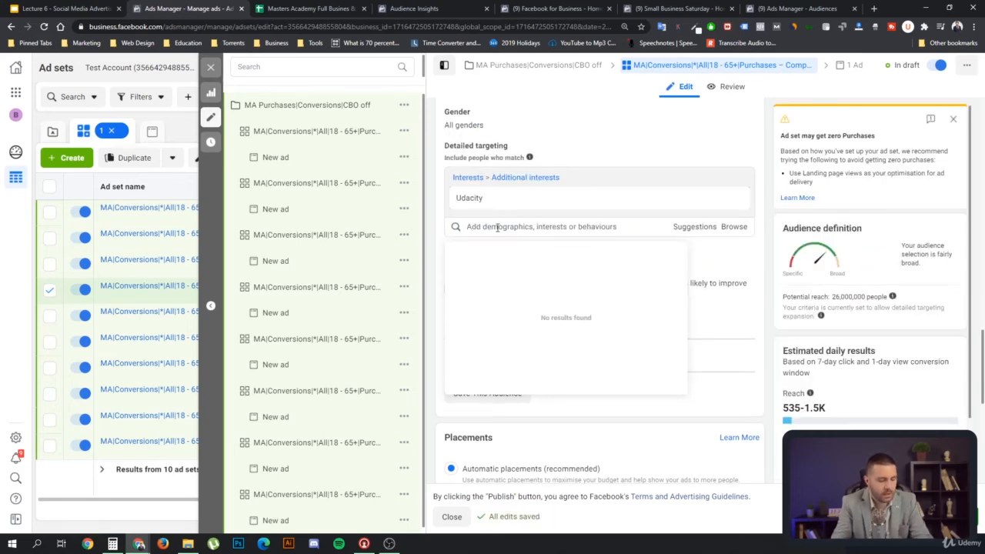
type("udemy")
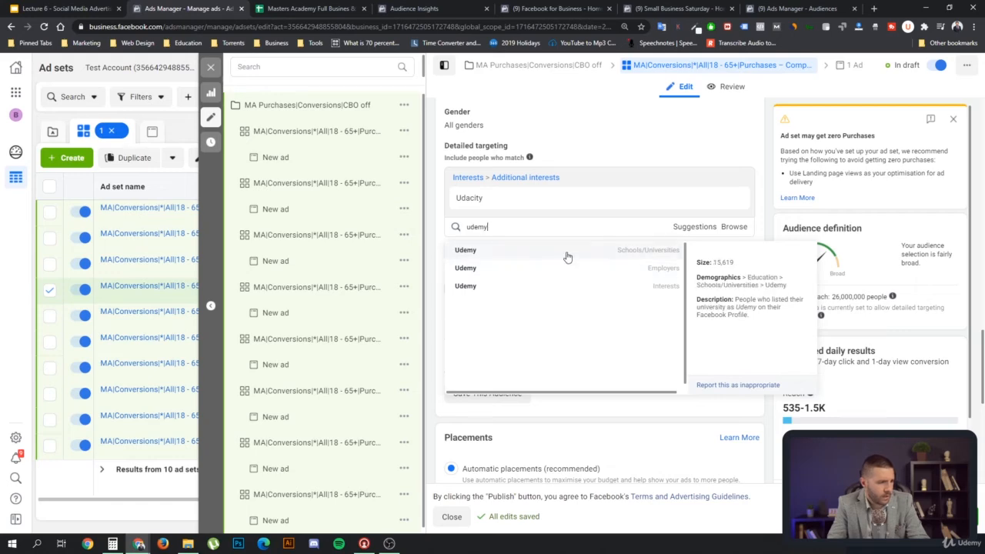
left_click(569, 292)
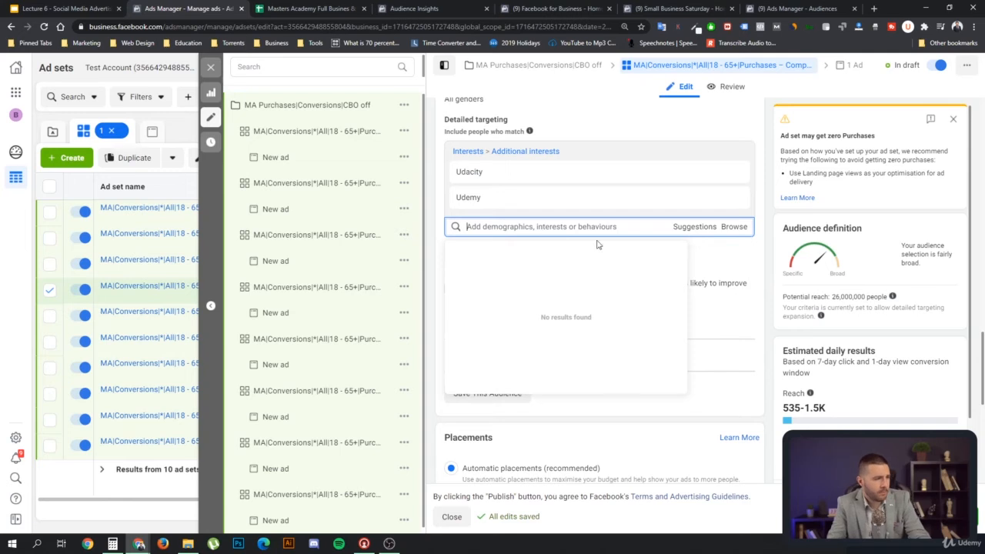
- Dismiss the zero-purchases recommendation and check the potential reach in the audience definition
left_click(952, 123)
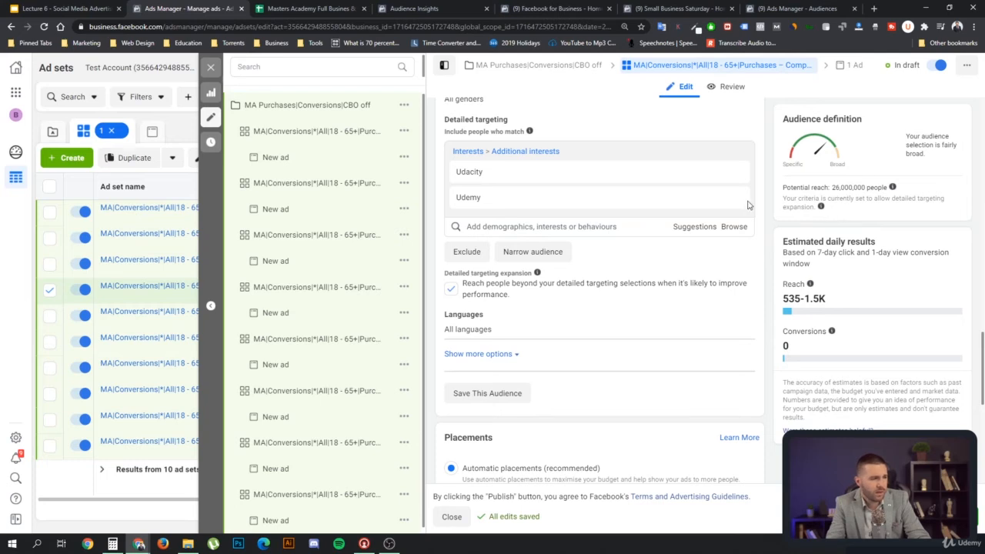
left_click_drag(834, 188, 873, 187)
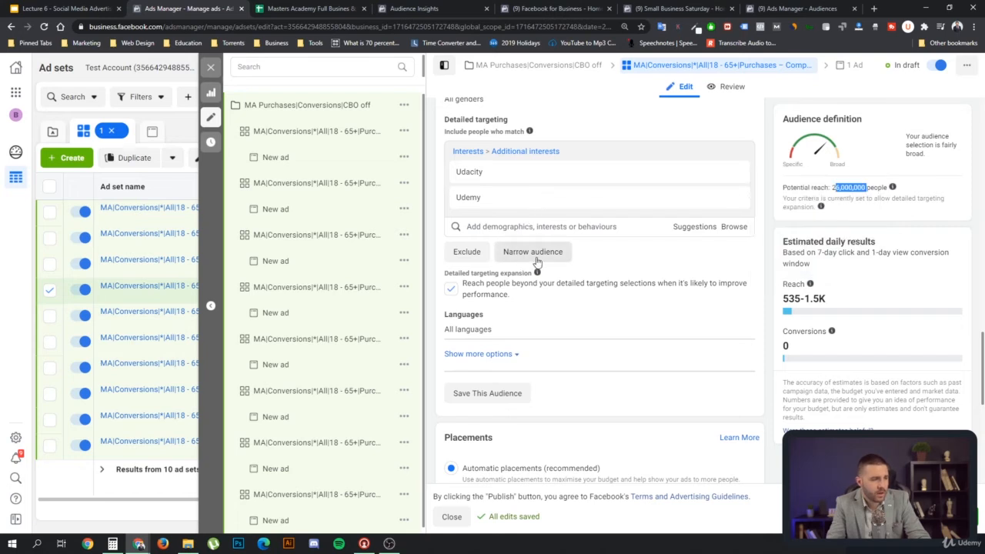
left_click(523, 227)
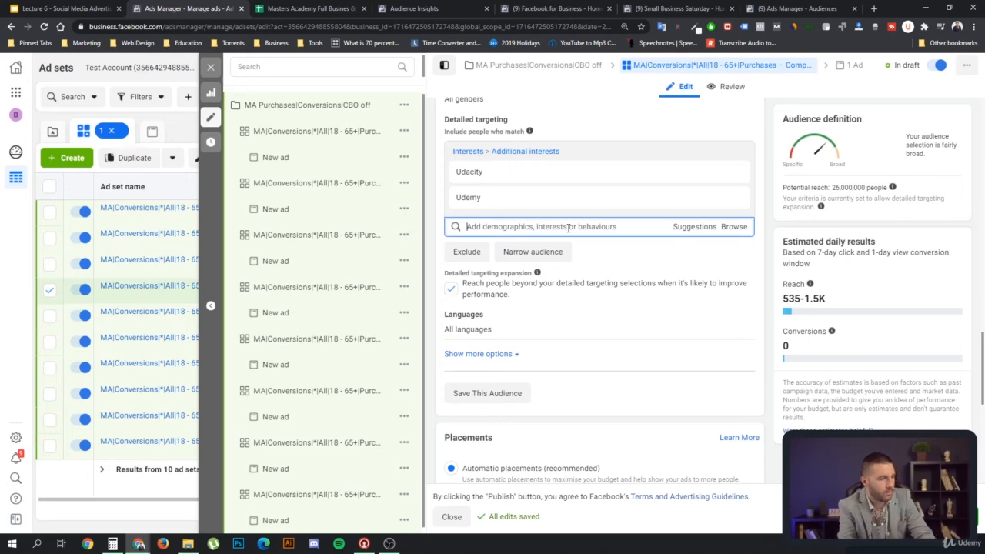
- Check the competitor entries in the strategy spreadsheet and the page likes in Audience Insights, and return to the ad set in Ads Manager
left_click(333, 8)
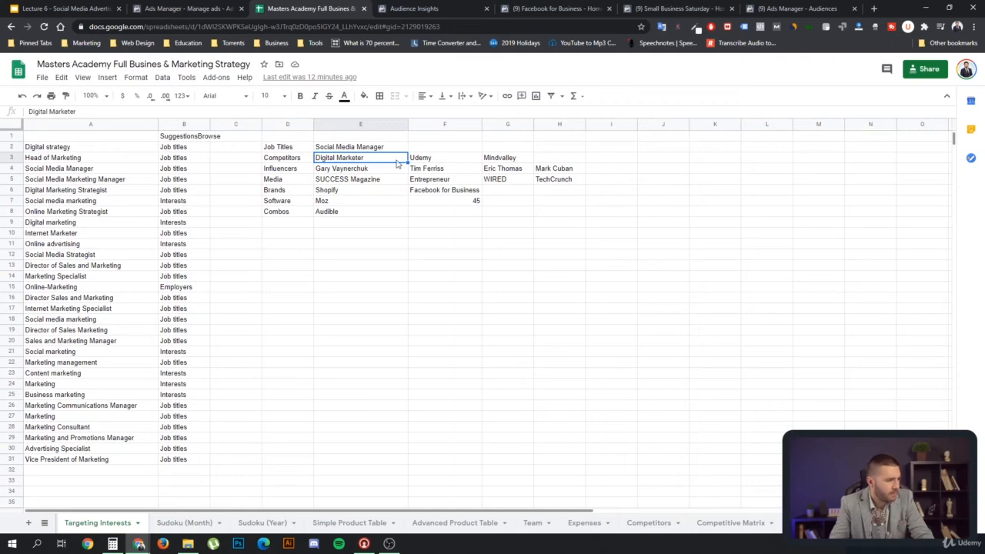
left_click(392, 10)
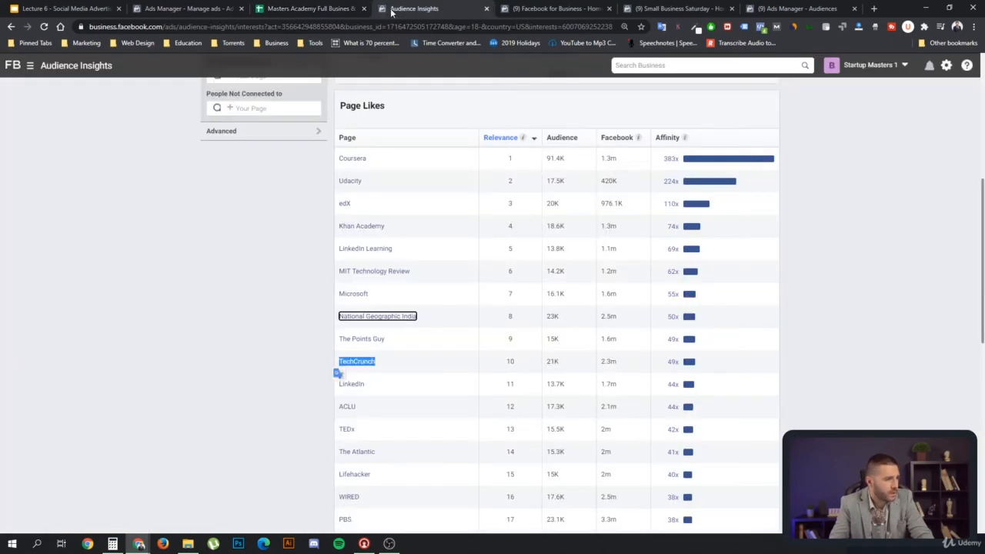
left_click(222, 11)
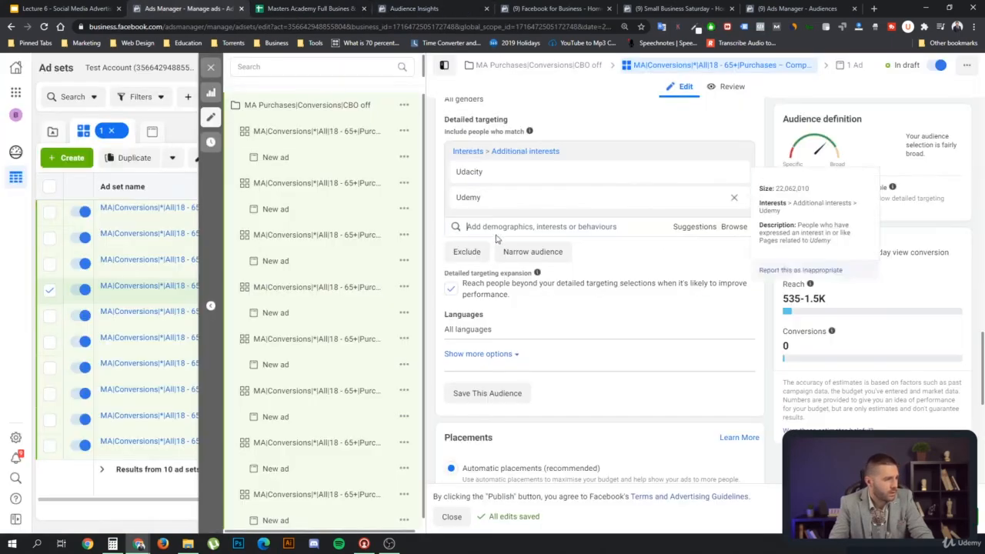
- Search the Competitors ad set's detailed targeting for "digital marketer" and look through the suggestions
type("digit")
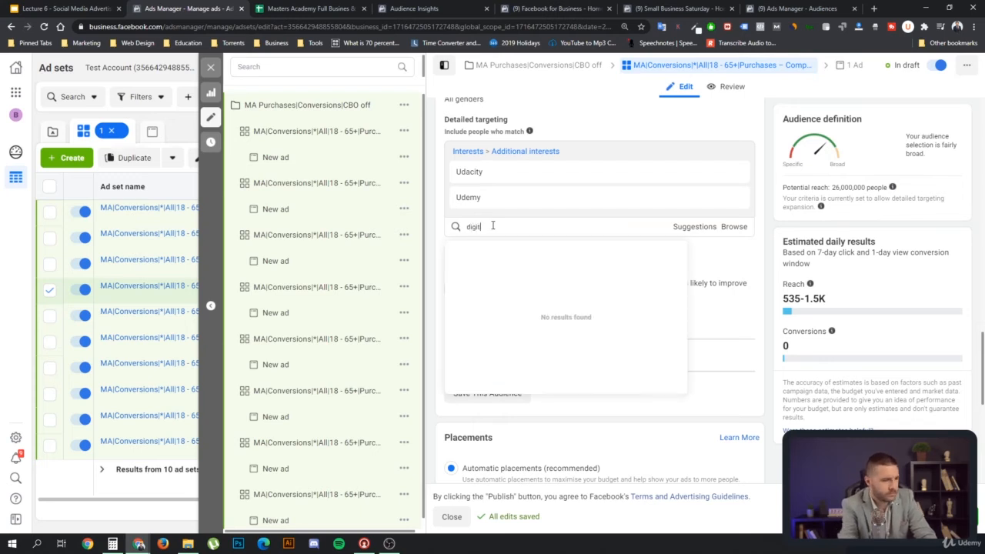
type("al marketer")
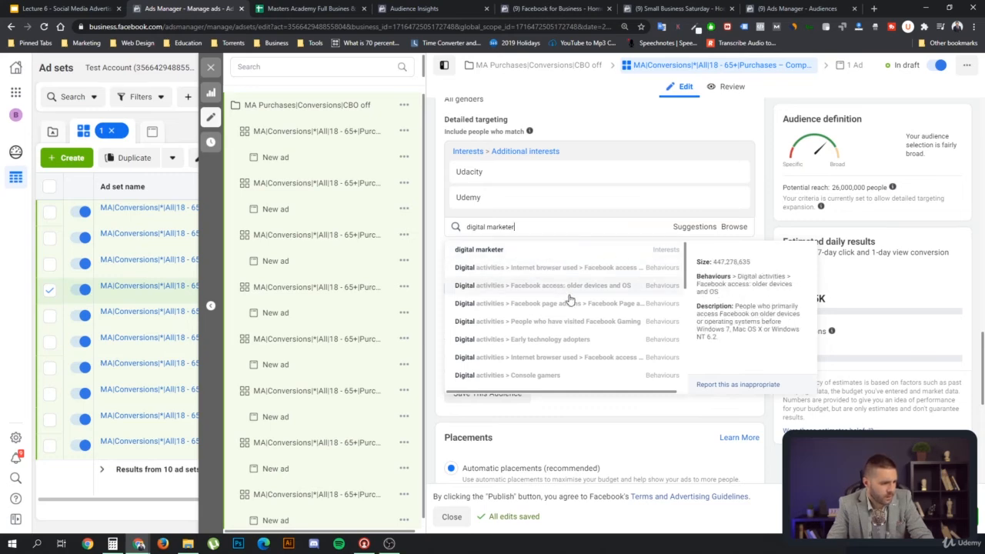
scroll(580, 320, "down", 1)
scroll(578, 320, "down", 3)
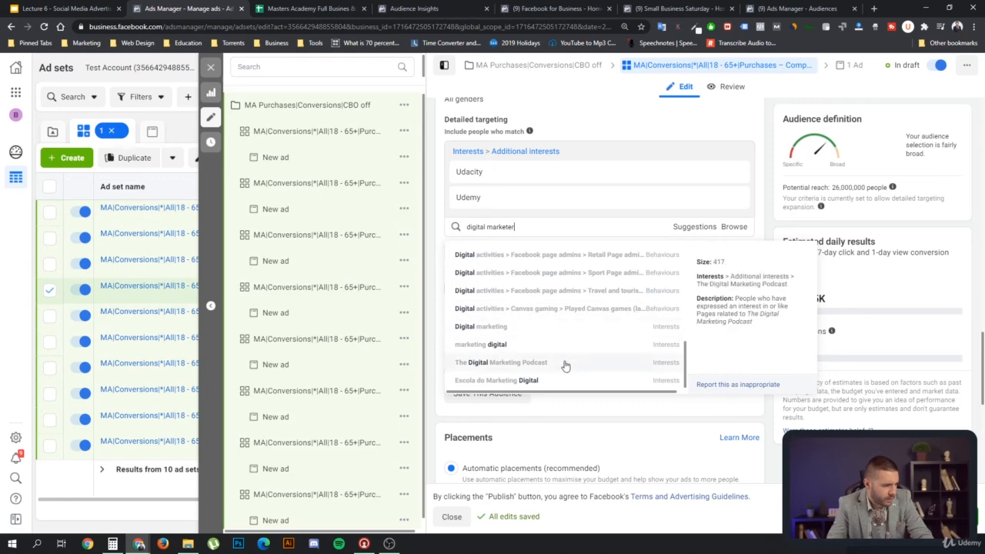
scroll(578, 345, "up", 4)
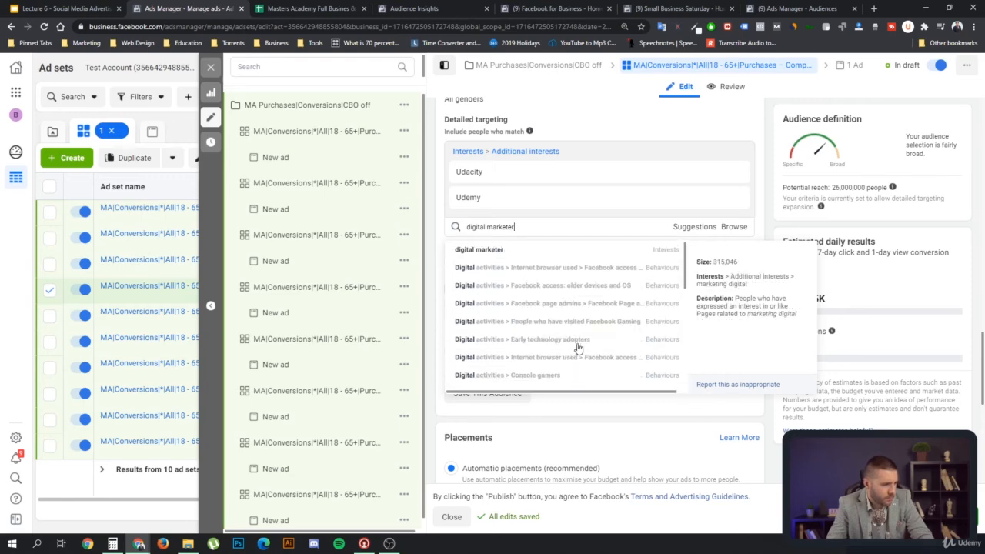
- Look up Market Motive in the spreadsheet's Competitors sheet and search the ad set's detailed targeting for "market motive"
triple_click(523, 226)
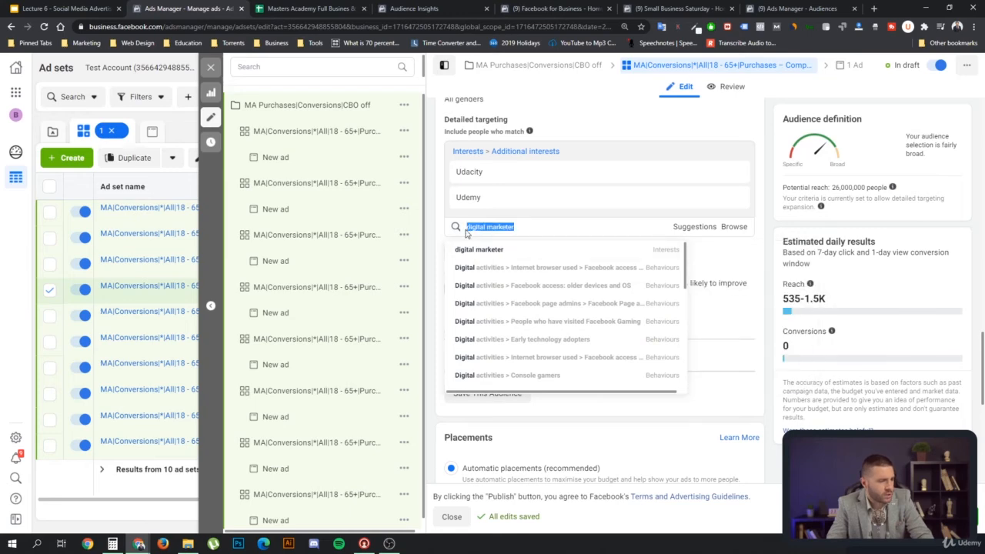
left_click(308, 9)
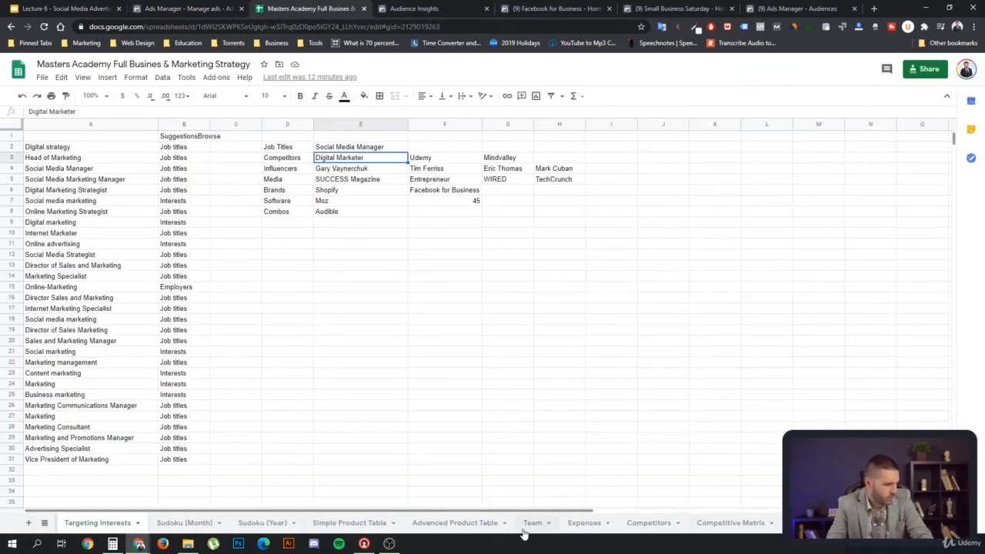
left_click(646, 525)
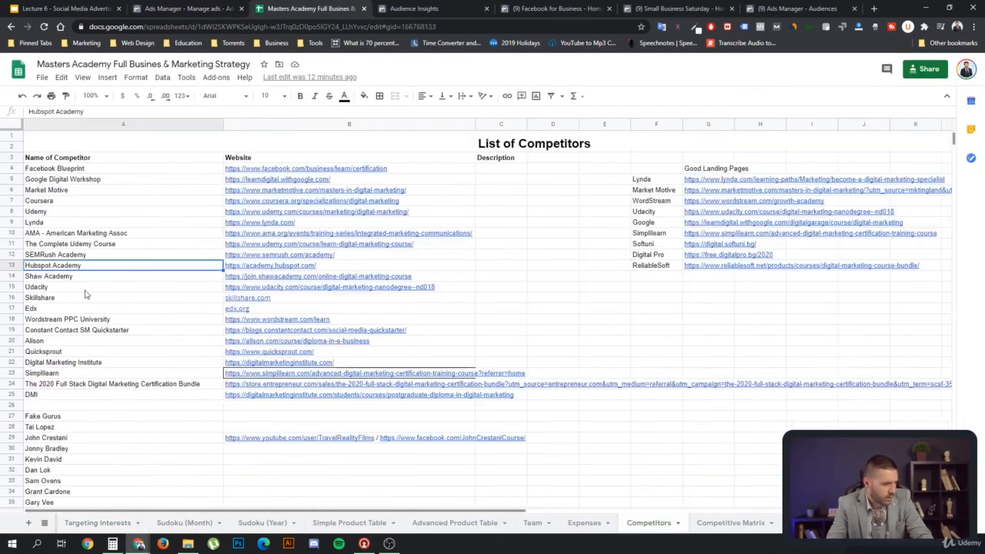
left_click(68, 192)
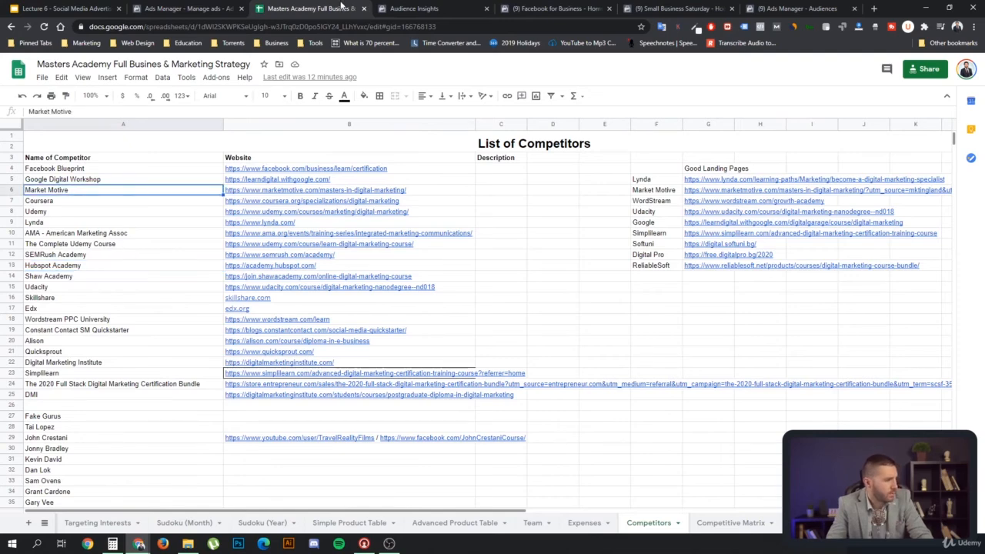
left_click(177, 9)
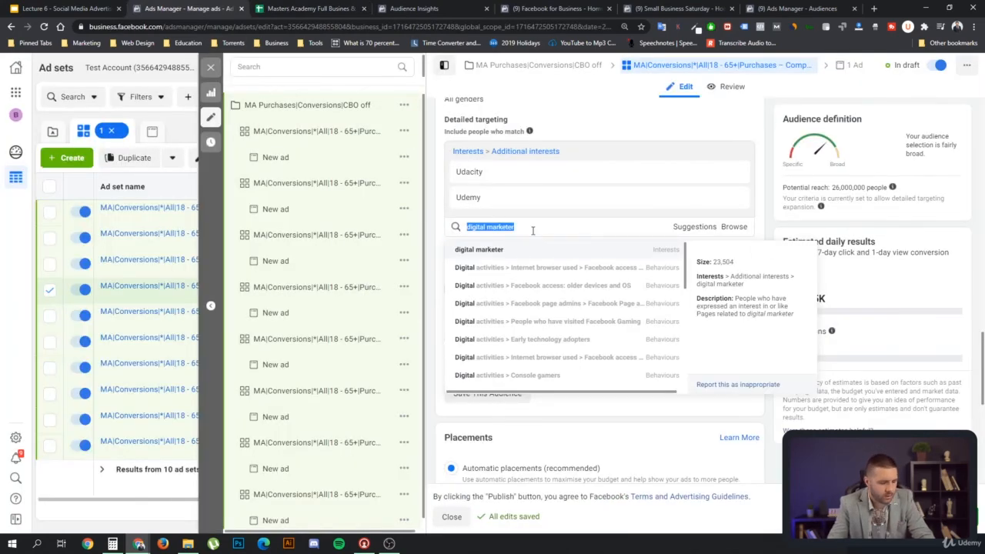
type("market motive")
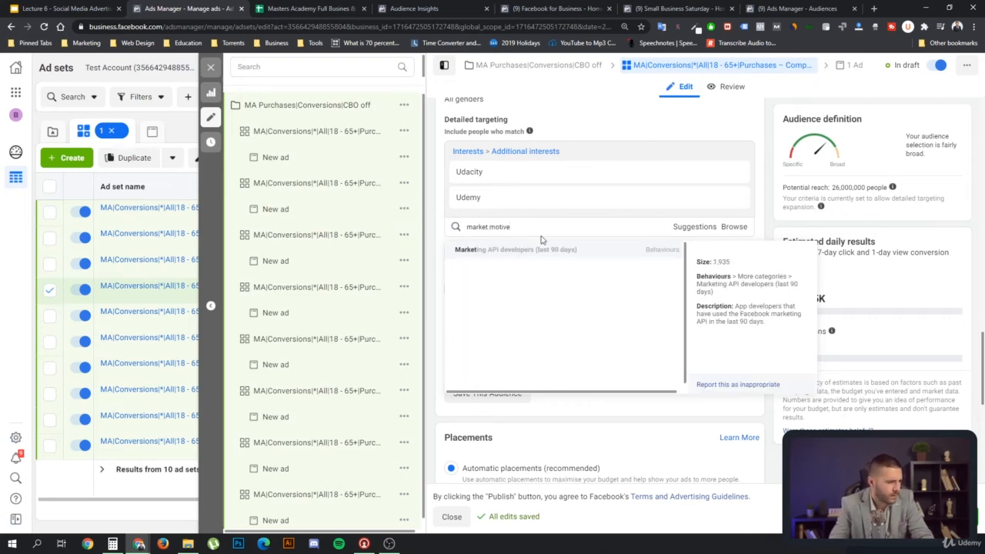
- Search the detailed targeting for "linkedin learning" and shorten the search term to "linkedin"
triple_click(530, 227)
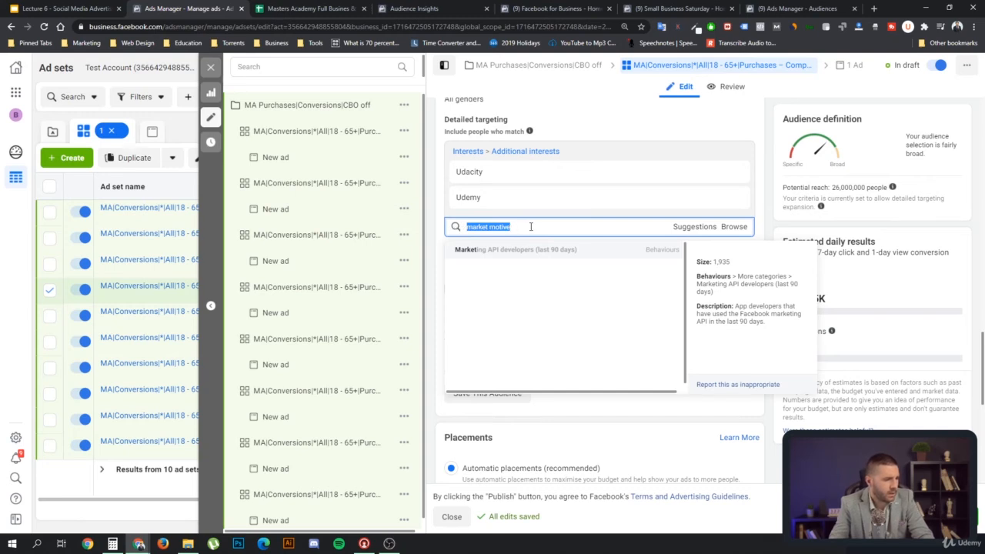
type("linke")
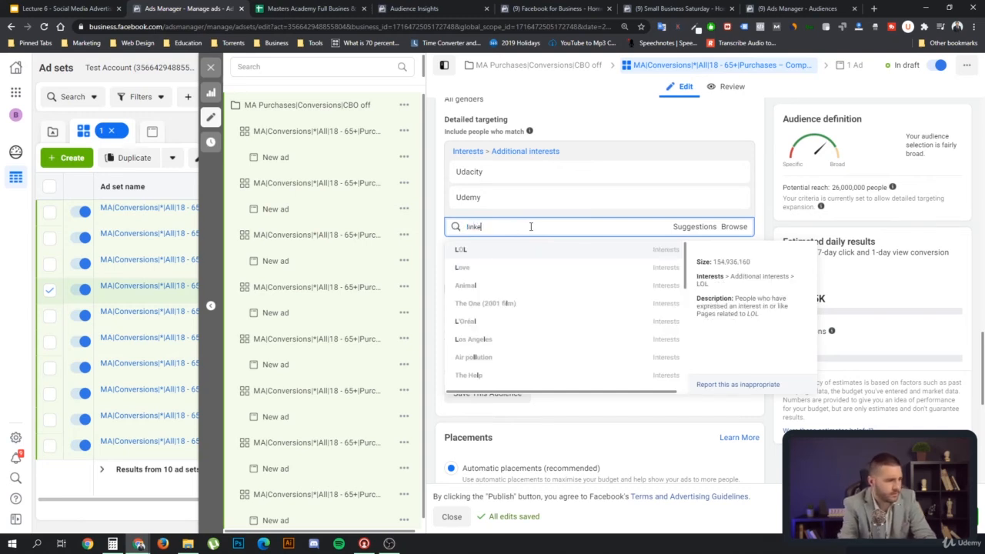
type("din learning")
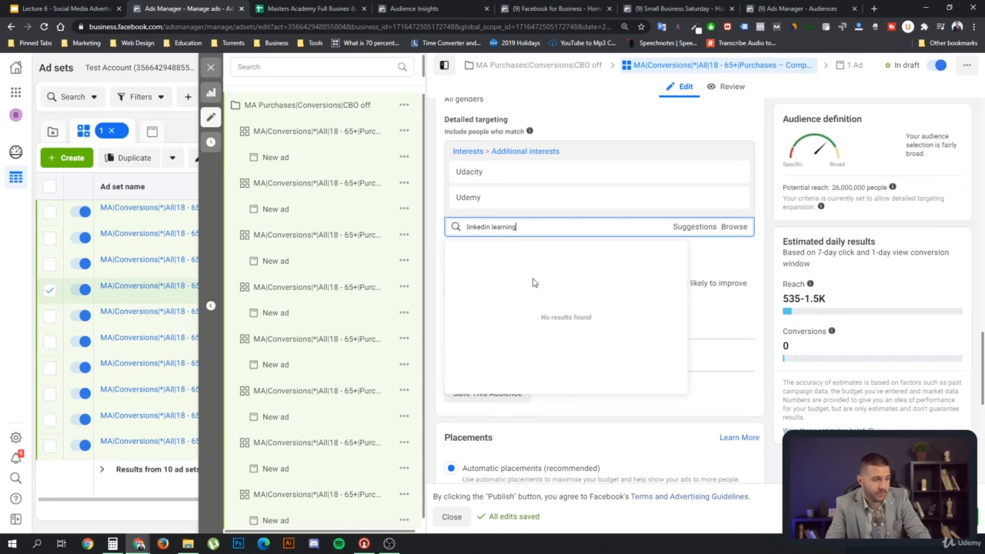
triple_click(522, 226)
left_click(524, 227)
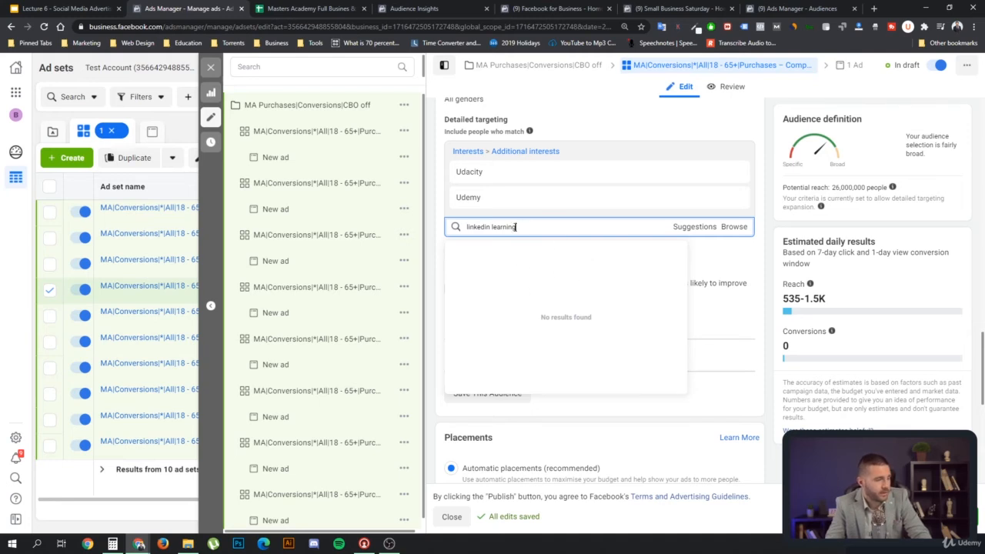
left_click_drag(515, 227, 491, 228)
key("BackSpace")
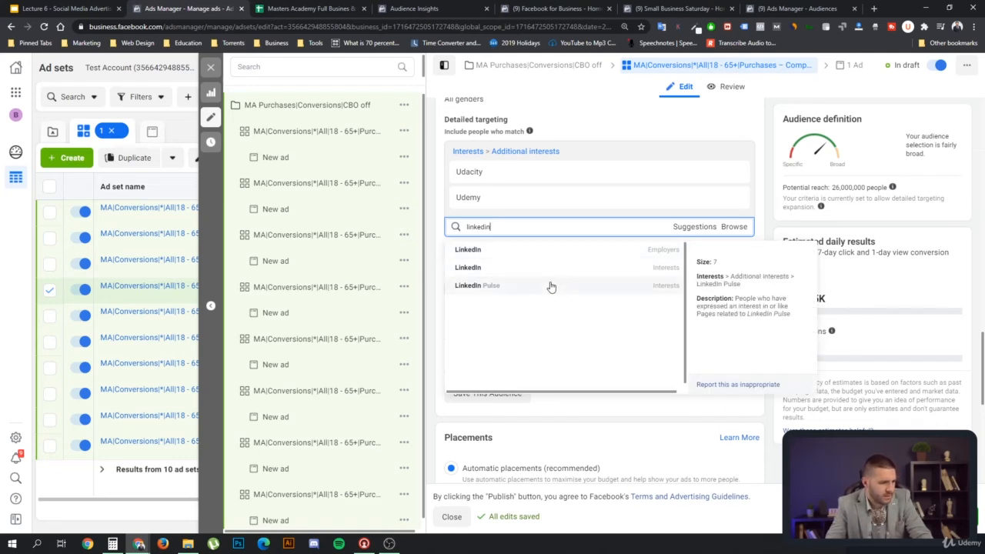
- Check the competitor list in the spreadsheet, then search the ad set's detailed targeting for "coursera" and add the Coursera interest
double_click(499, 227)
left_click(499, 229)
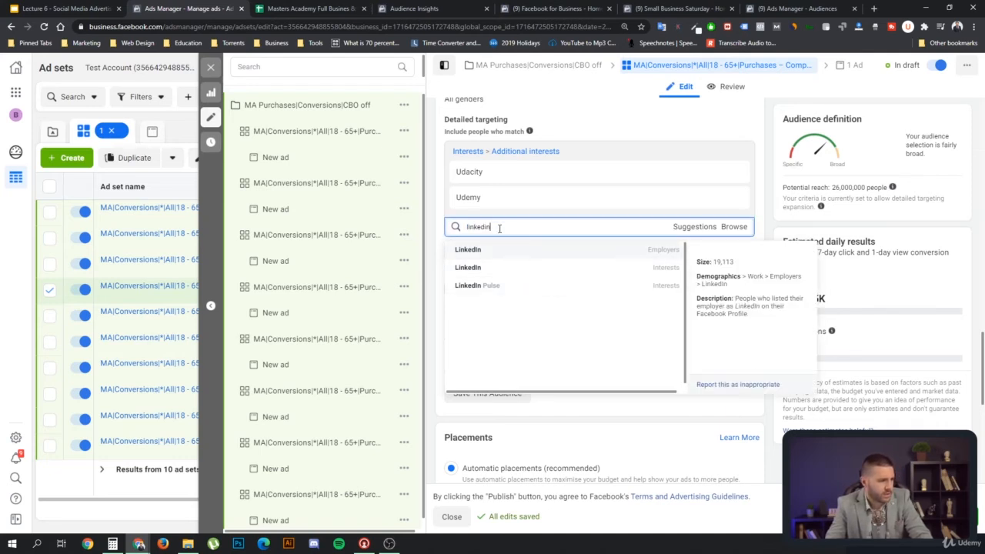
left_click_drag(499, 229, 466, 230)
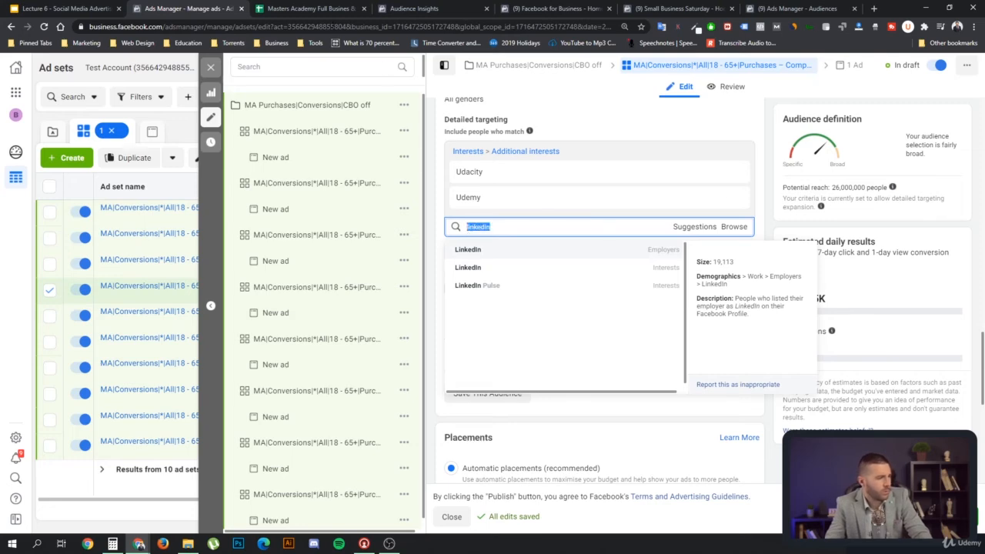
left_click(308, 9)
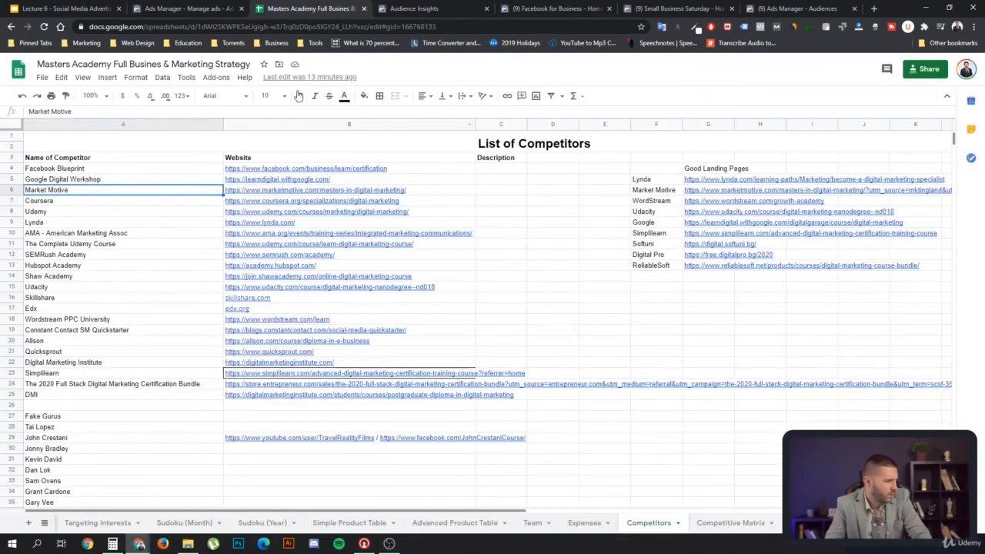
left_click(410, 9)
left_click(208, 9)
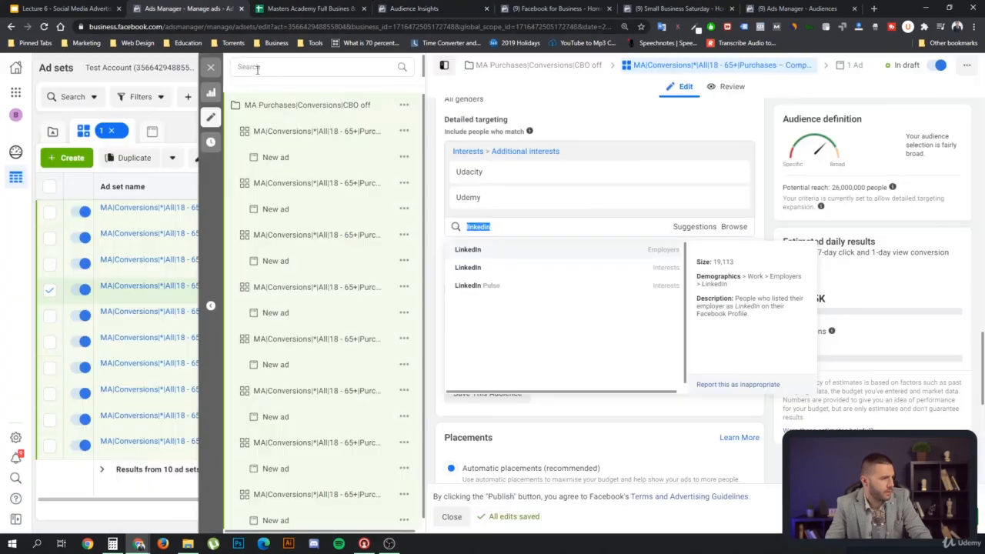
type("cour")
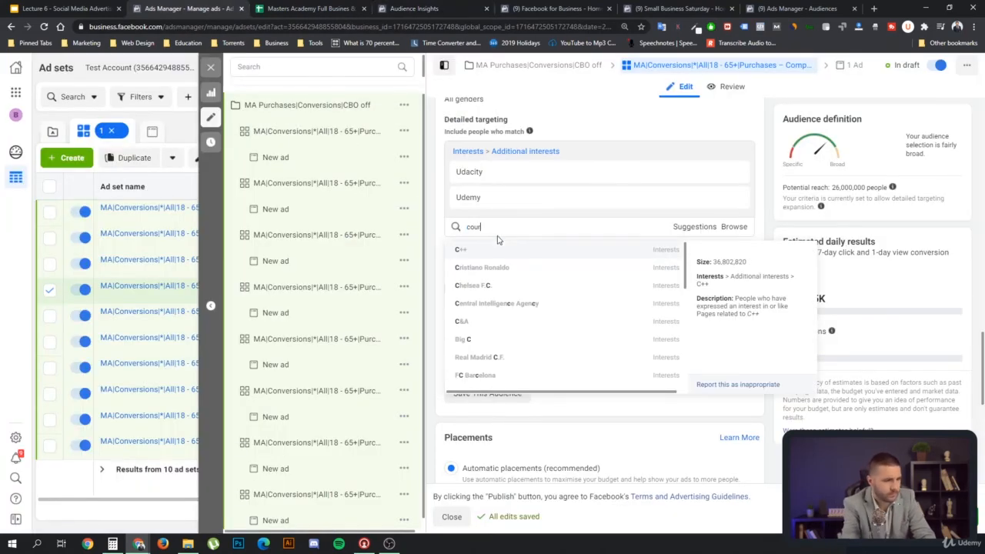
type("sera")
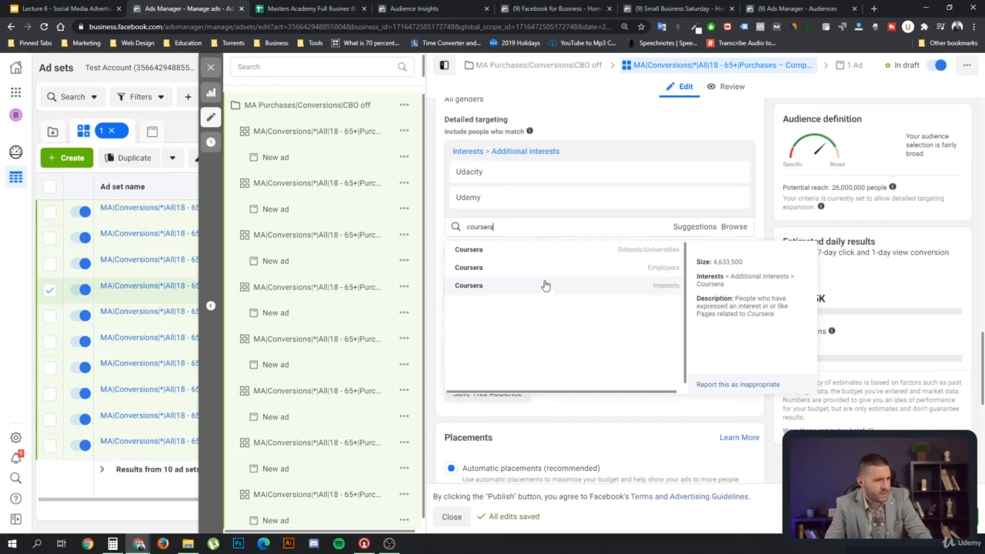
left_click(545, 287)
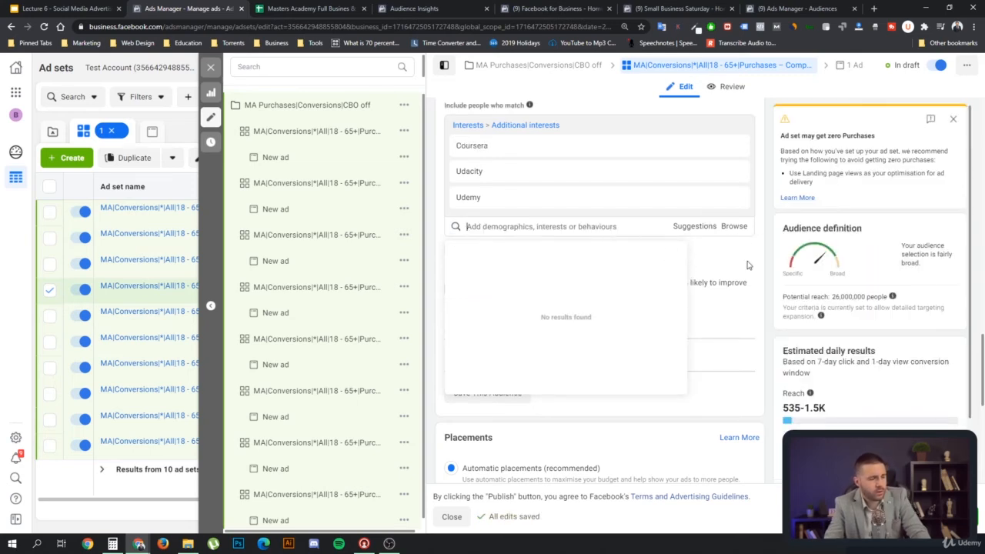
left_click(957, 120)
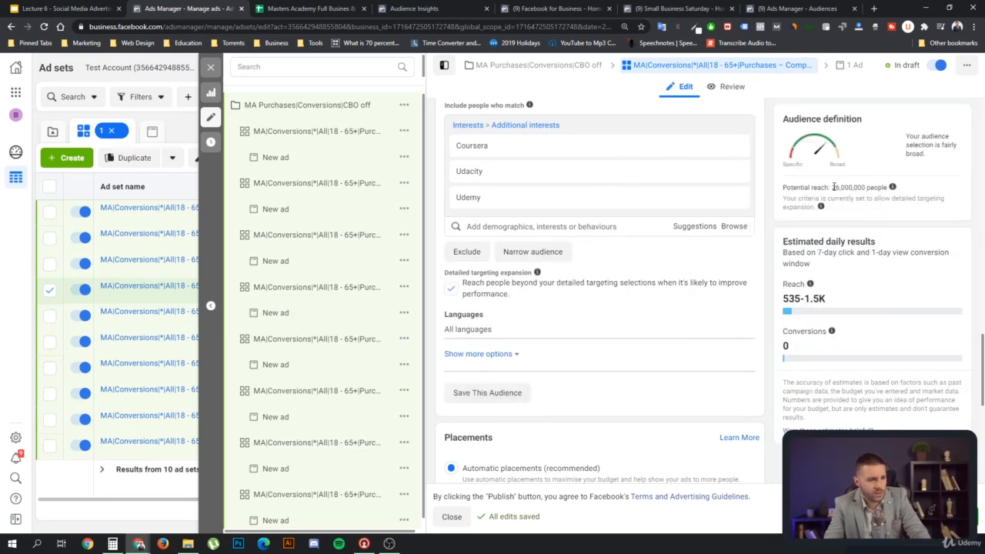
- Check the potential reach and narrow the Competitors audience to people who must also match the Digital marketing interest
double_click(860, 187)
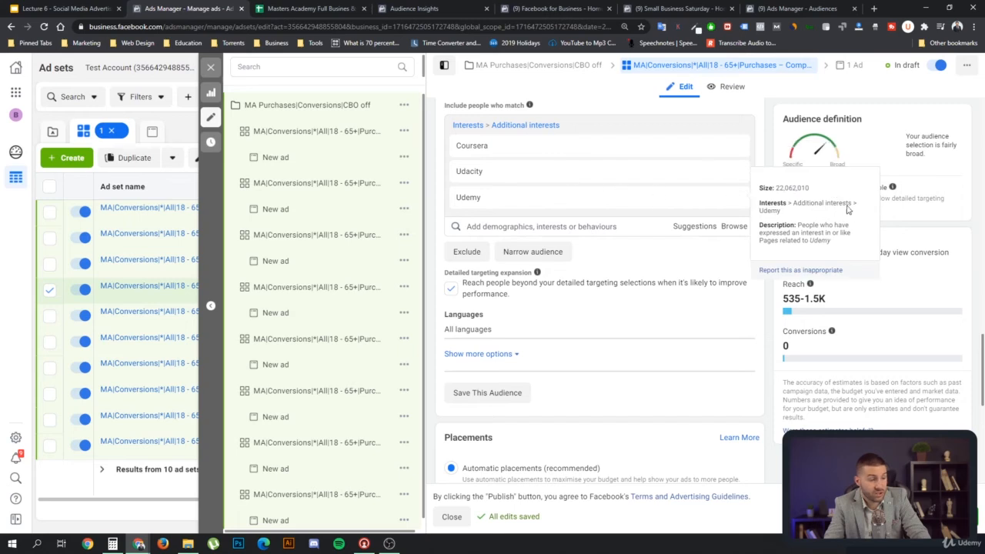
mouse_move(881, 192)
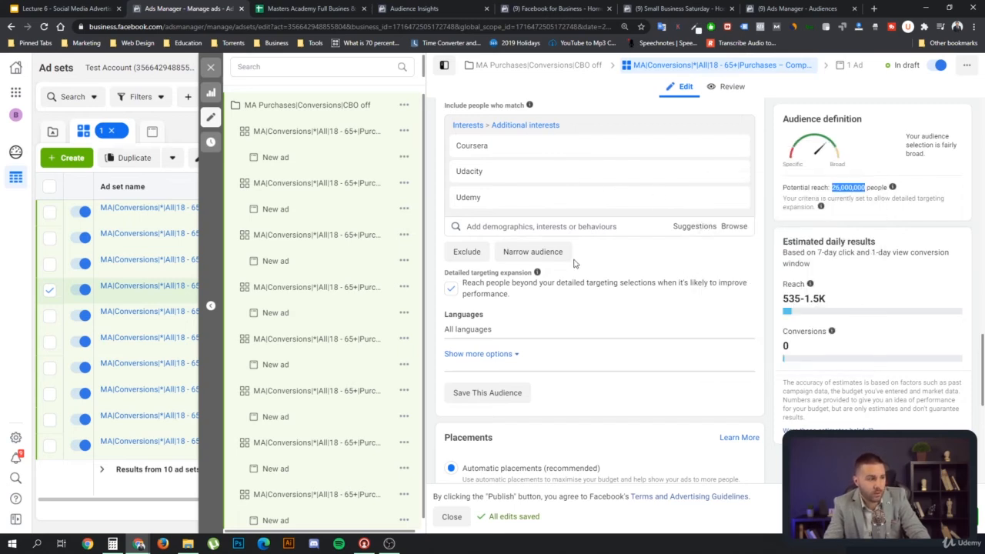
left_click(542, 252)
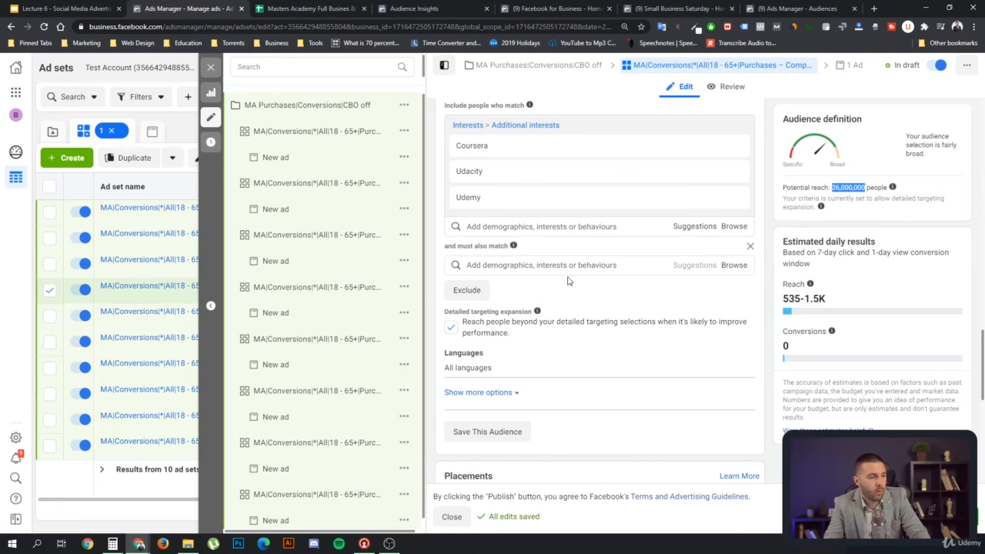
left_click(514, 265)
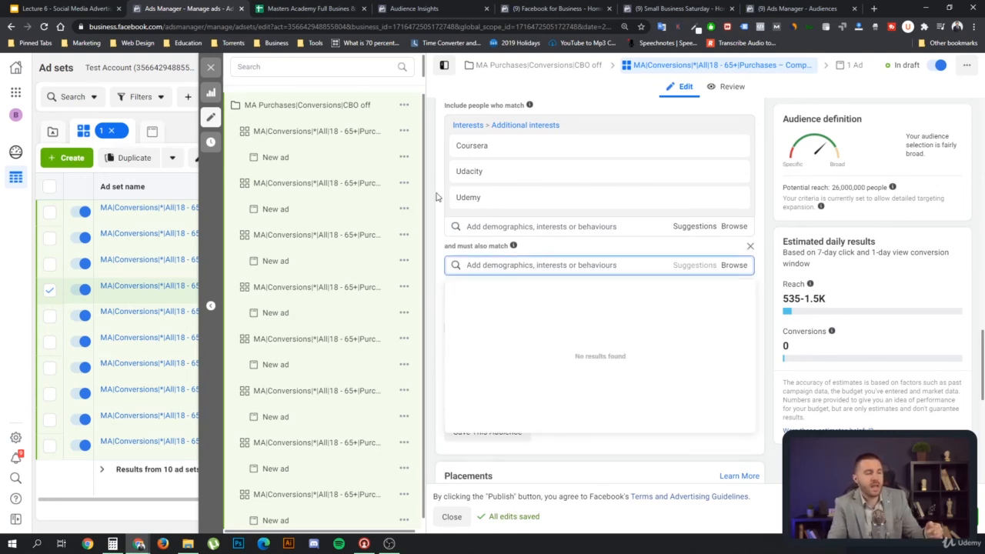
mouse_move(484, 211)
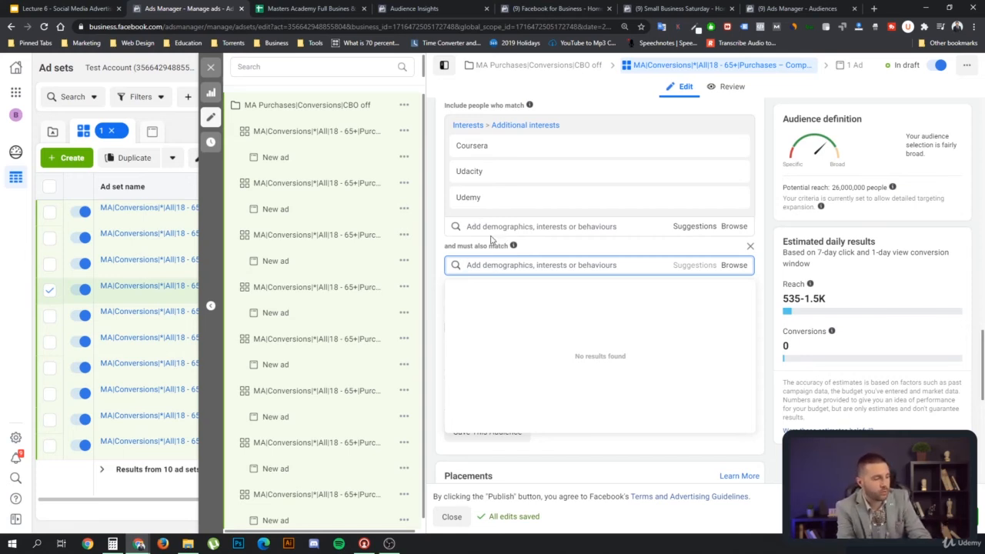
type("ma")
key("BackSpace")
key("BackSpace")
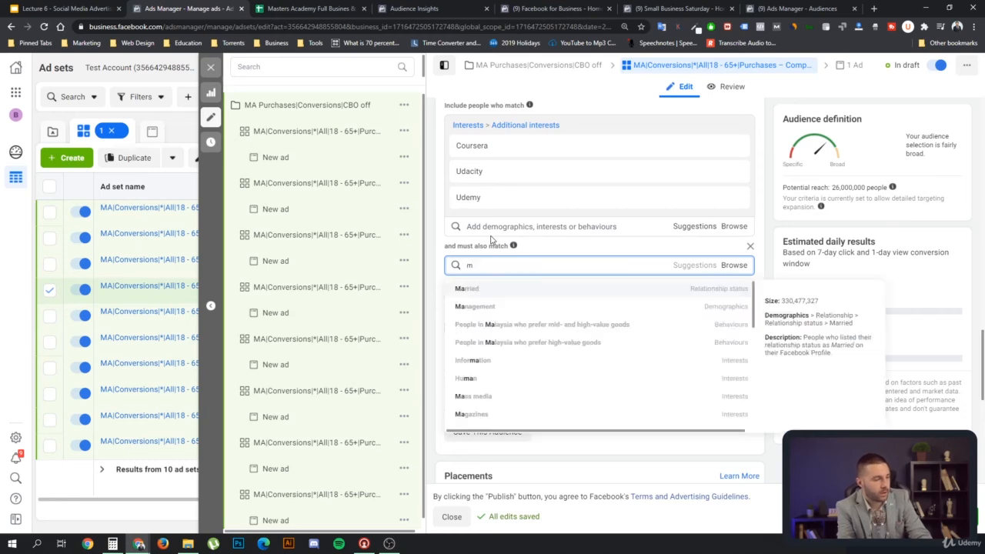
type("digital marketing")
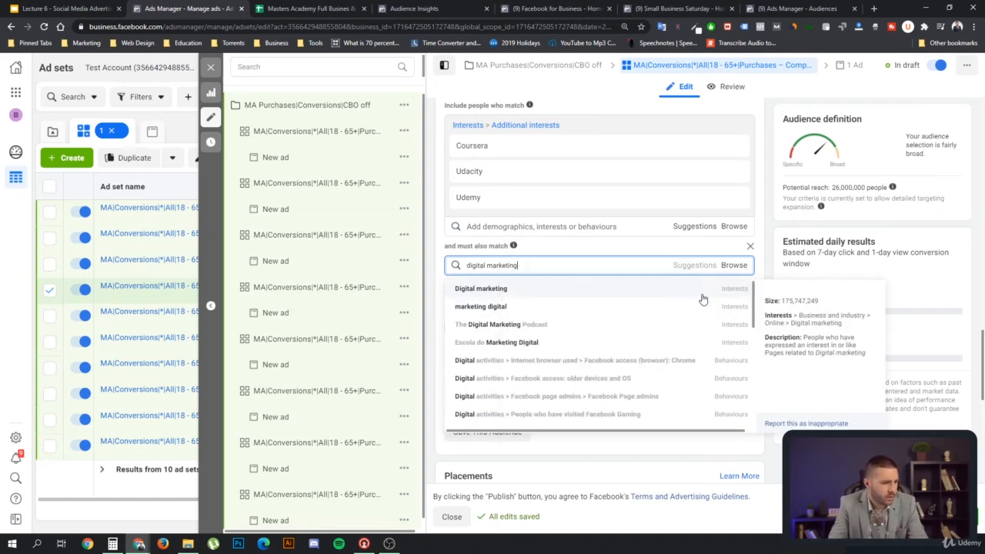
left_click(701, 297)
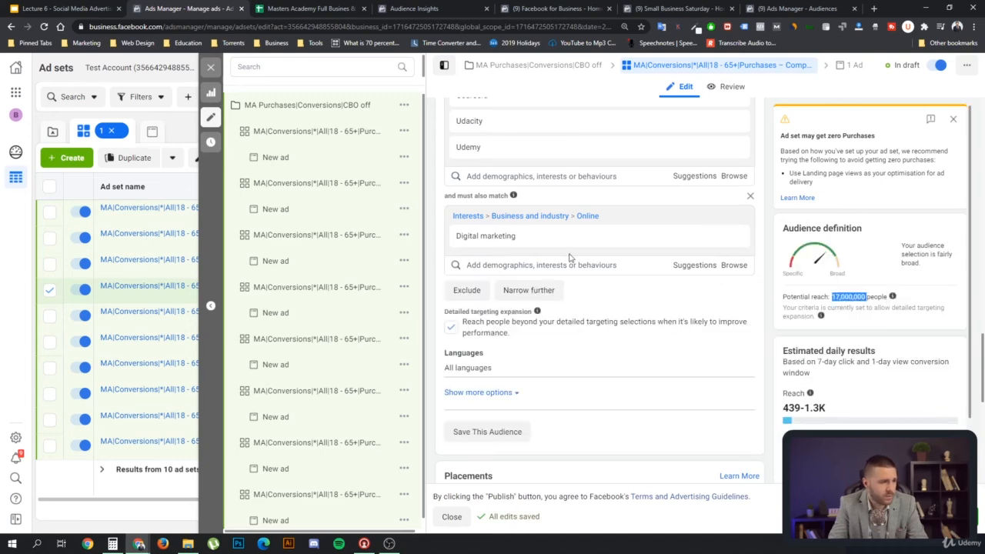
- Search for "social media marketing" in the must-also-match group, add the Social media marketing job title and dismiss the warning
left_click(511, 266)
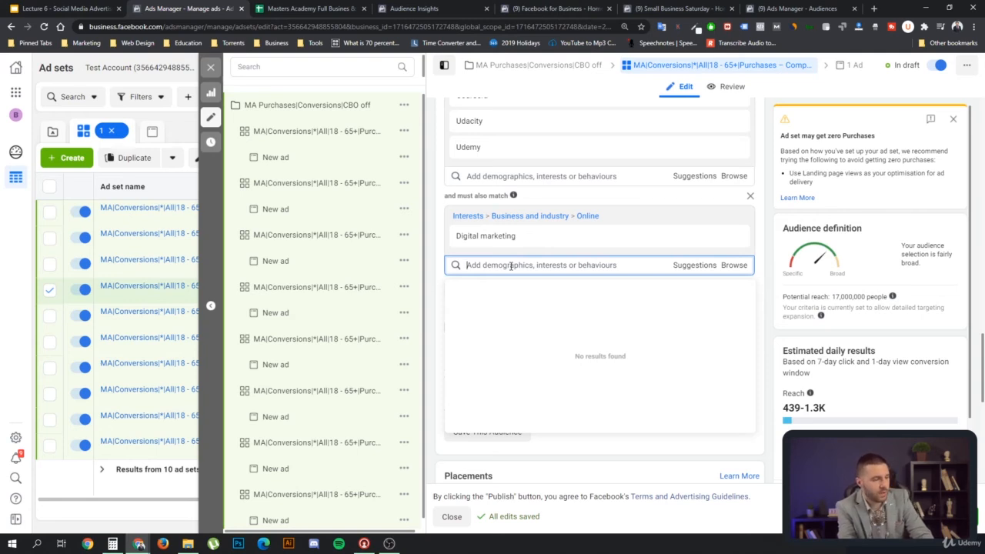
type("social media marketing")
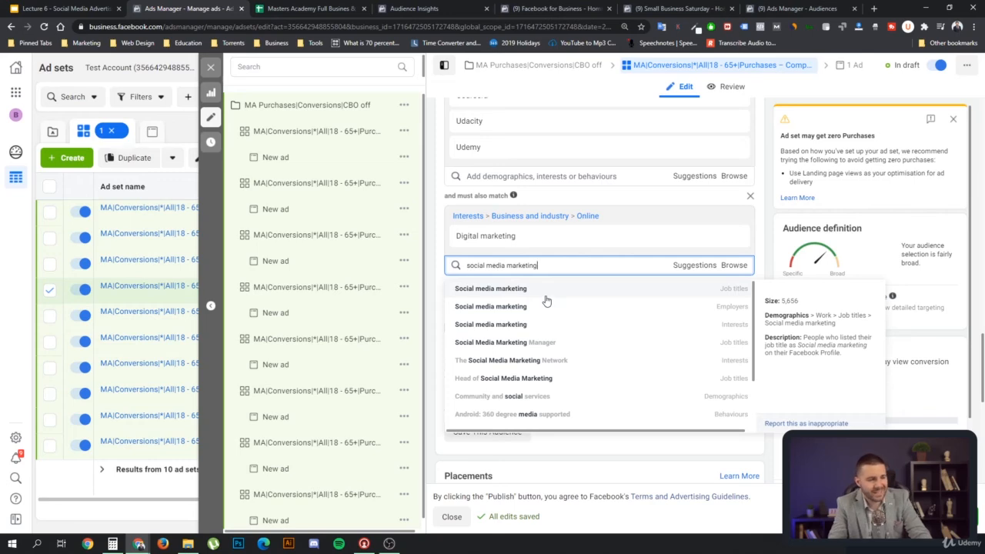
left_click(554, 296)
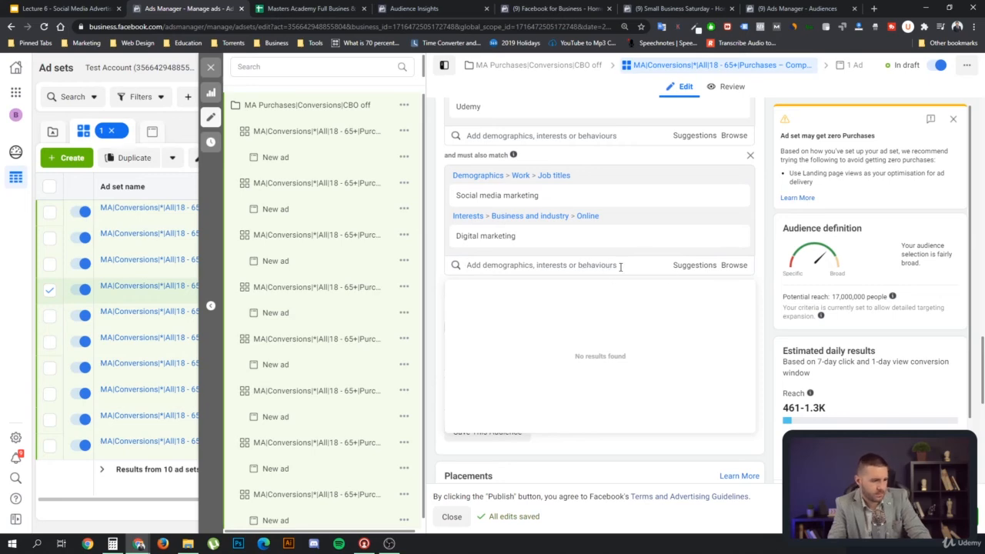
left_click(954, 122)
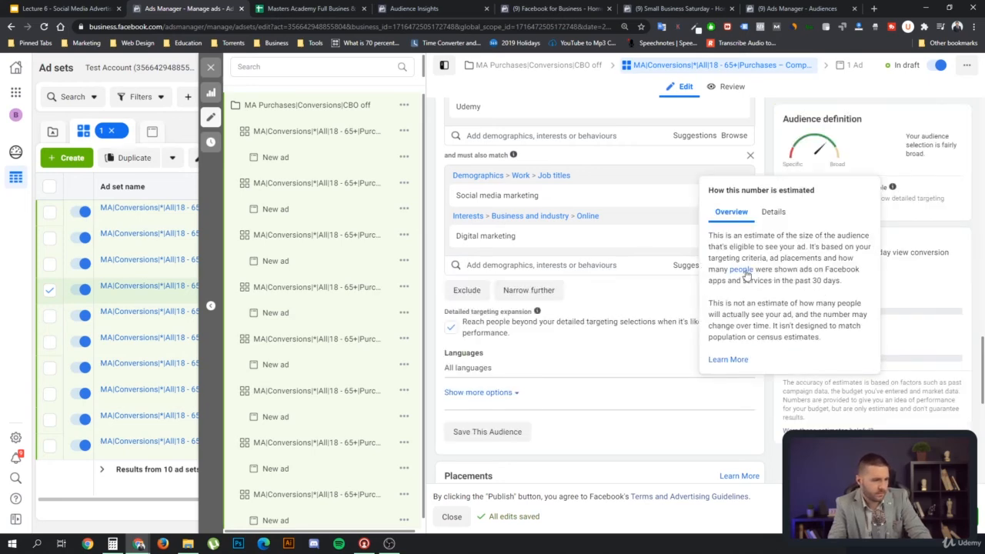
- Add the Social media marketing employer to the must-also-match group and remove it again
left_click(594, 266)
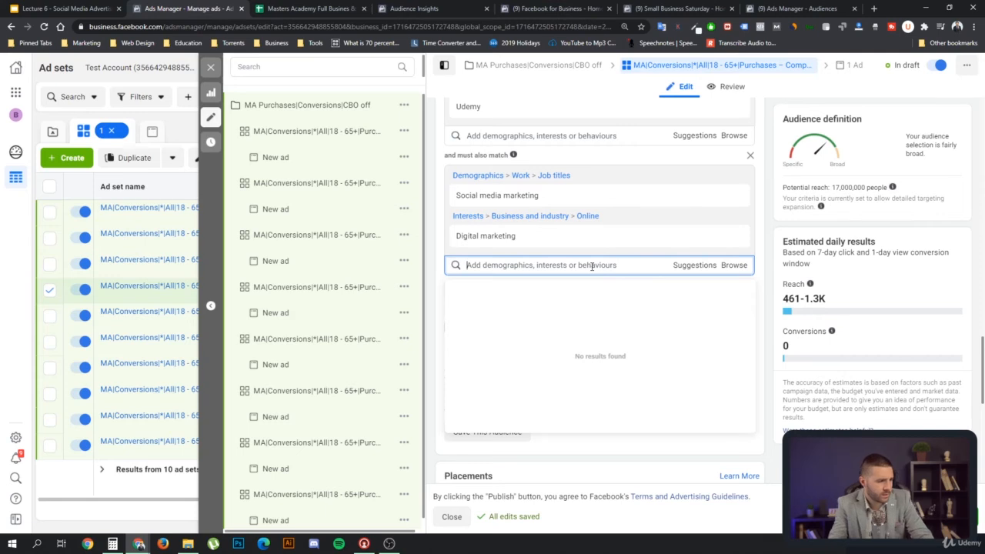
type("social med")
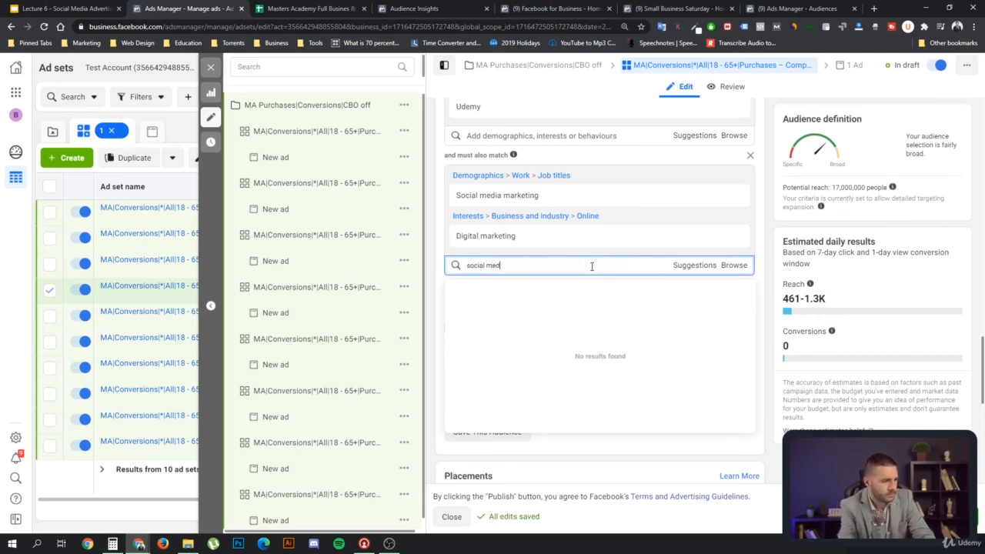
type("ia marketing")
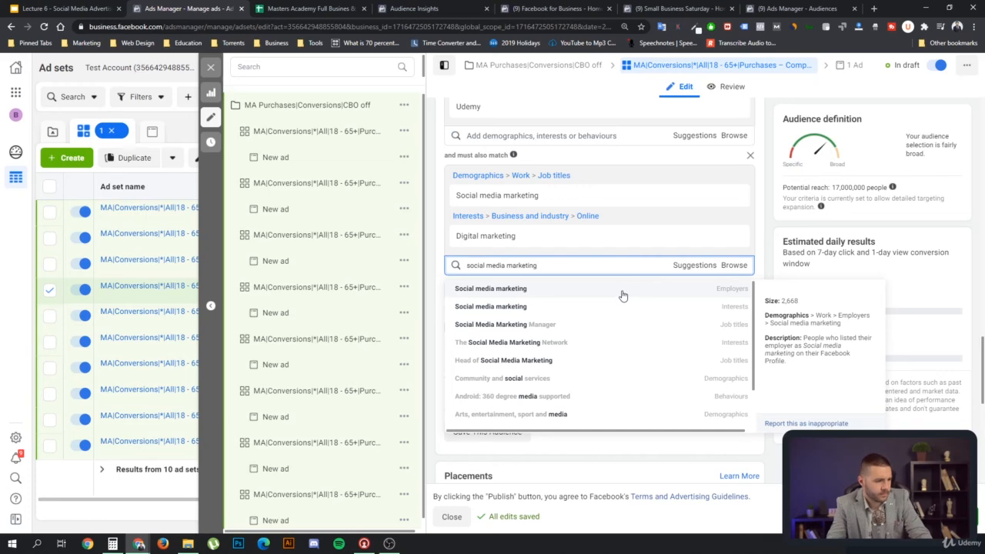
left_click(623, 295)
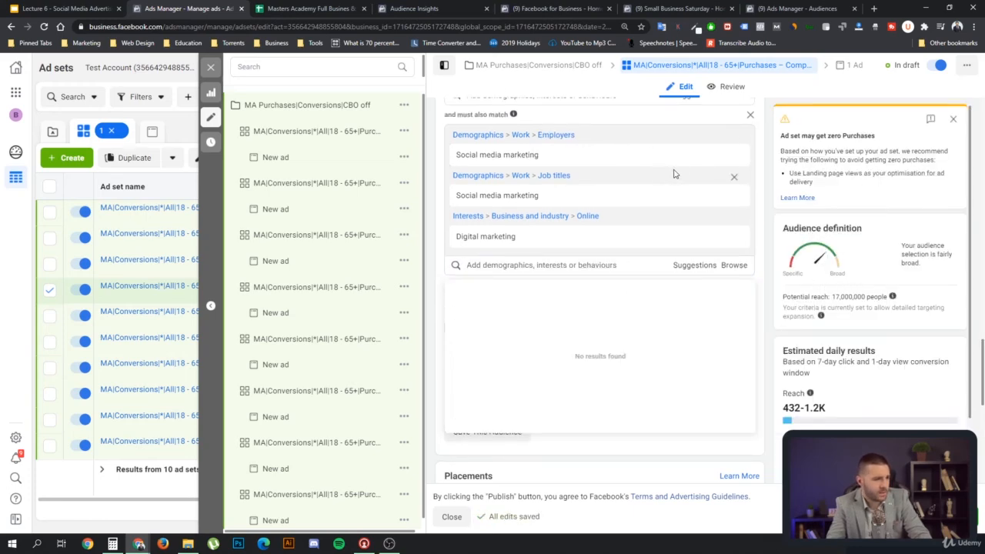
scroll(656, 199, "up", 1)
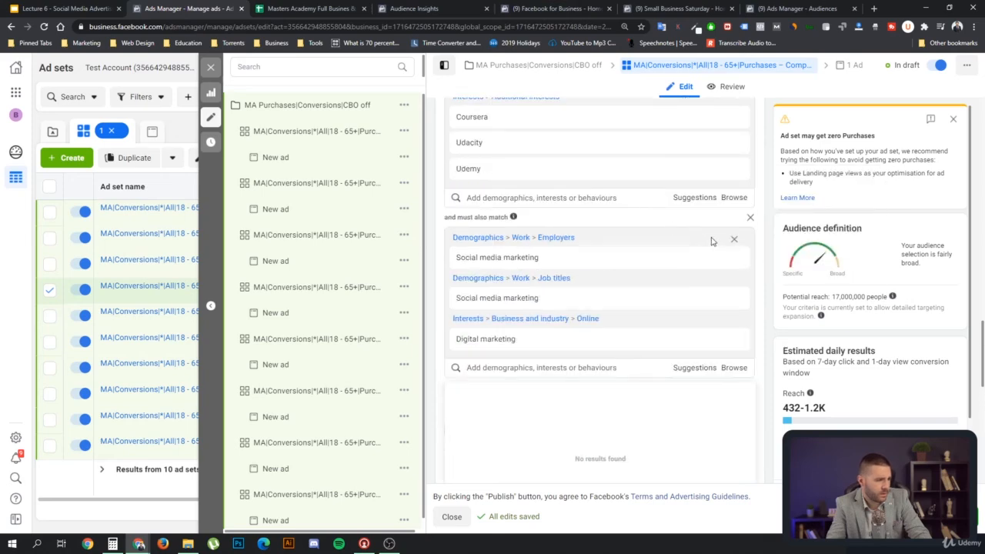
mouse_move(554, 261)
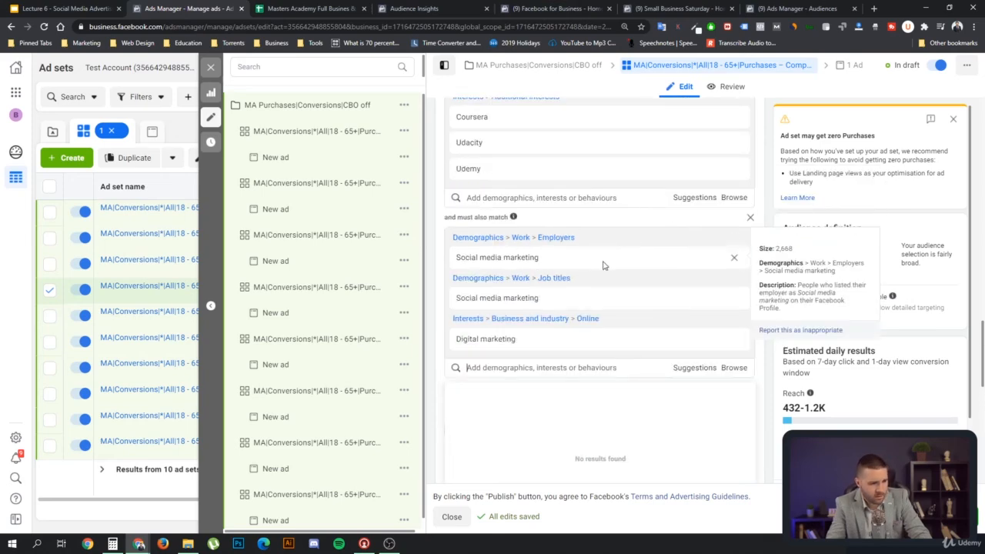
left_click(734, 258)
mouse_move(891, 296)
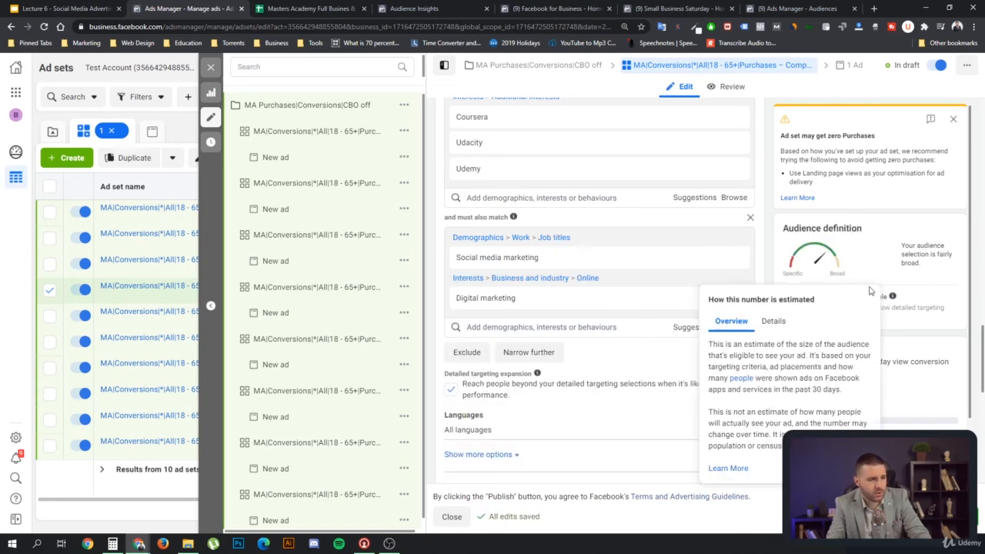
- Compare the potential reach with detailed targeting expansion on and off, leaving the expansion switched off
scroll(646, 347, "down", 2)
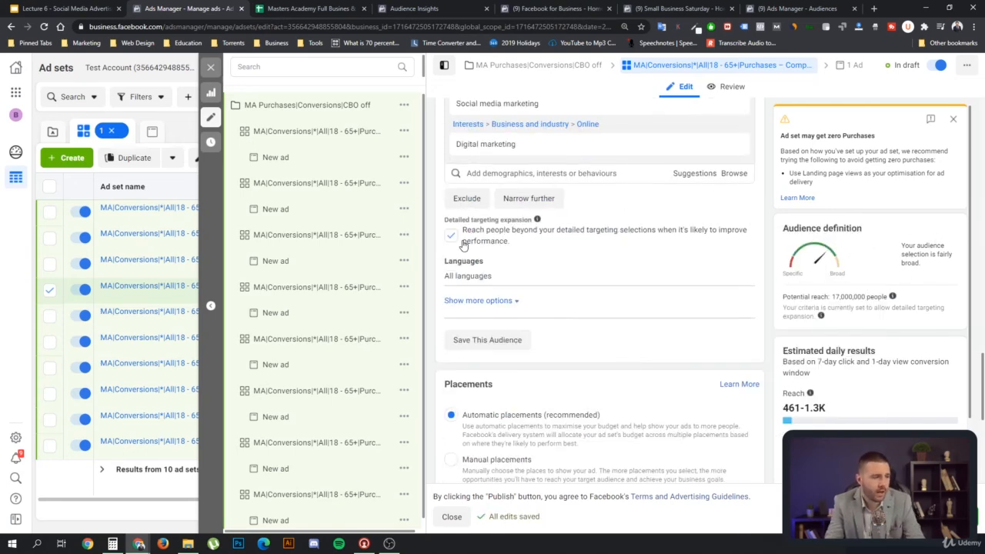
scroll(463, 245, "up", 2)
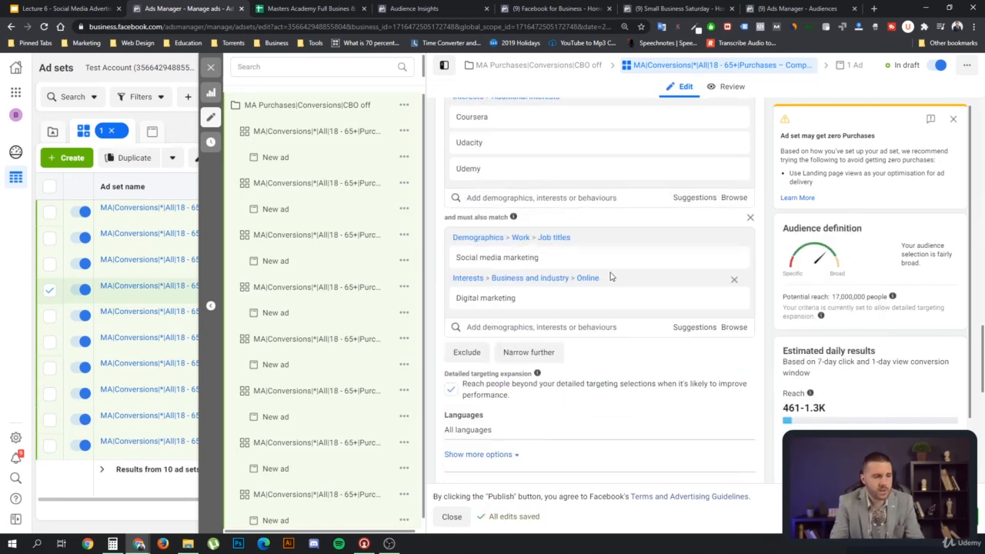
left_click(452, 391)
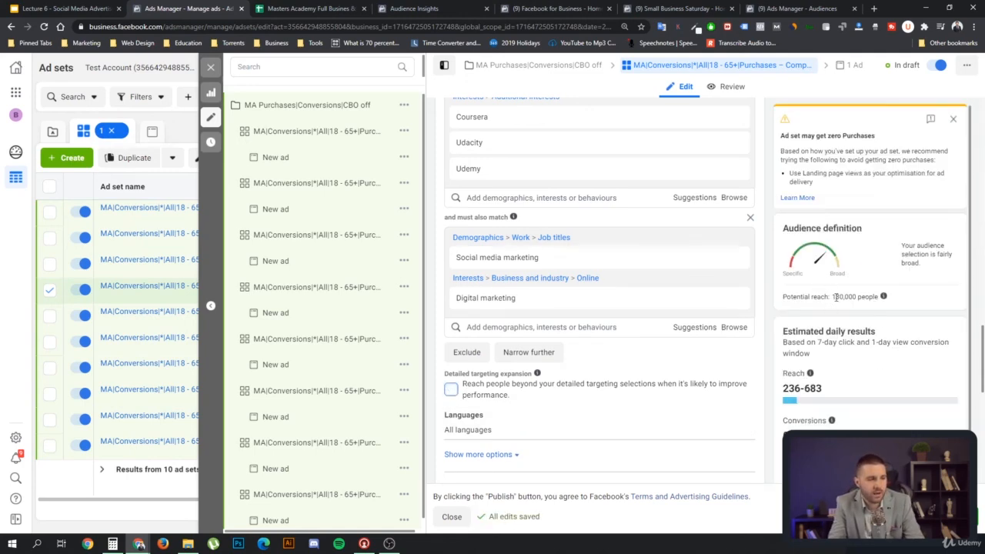
left_click_drag(833, 296, 858, 296)
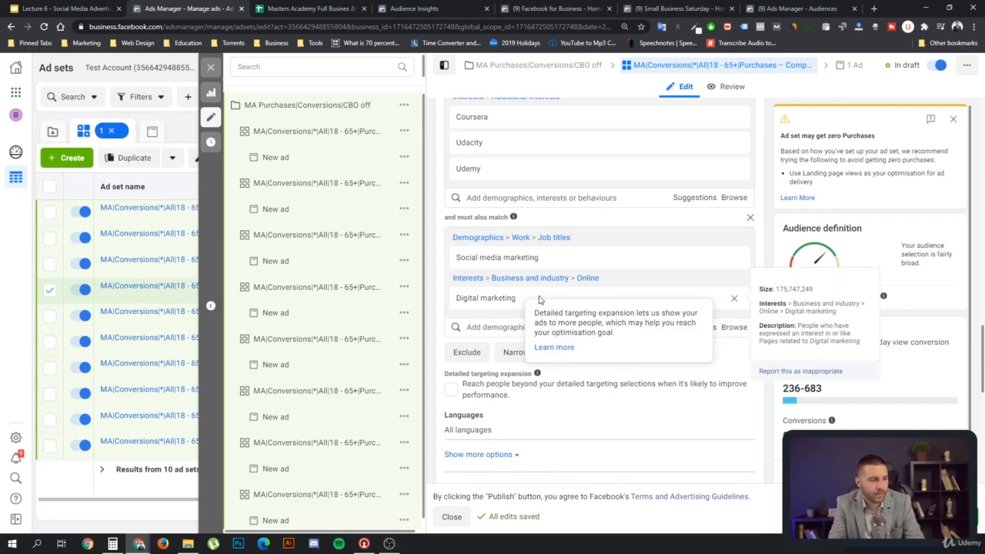
left_click(450, 390)
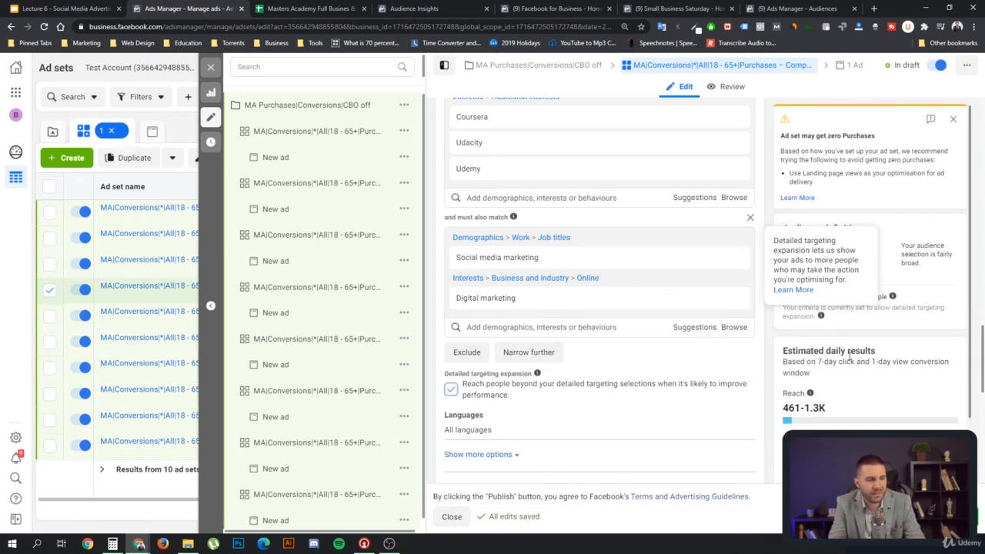
left_click(451, 390)
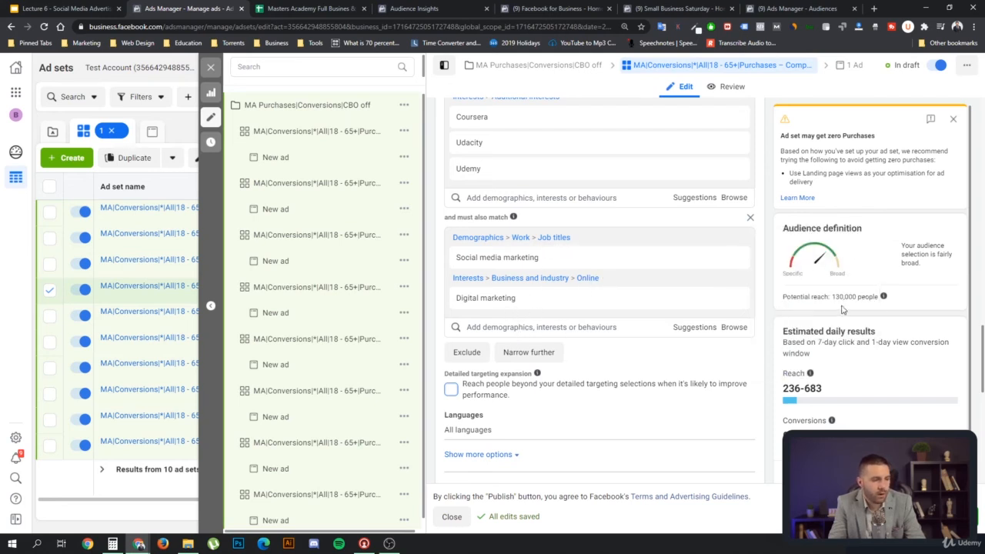
left_click_drag(831, 299, 858, 298)
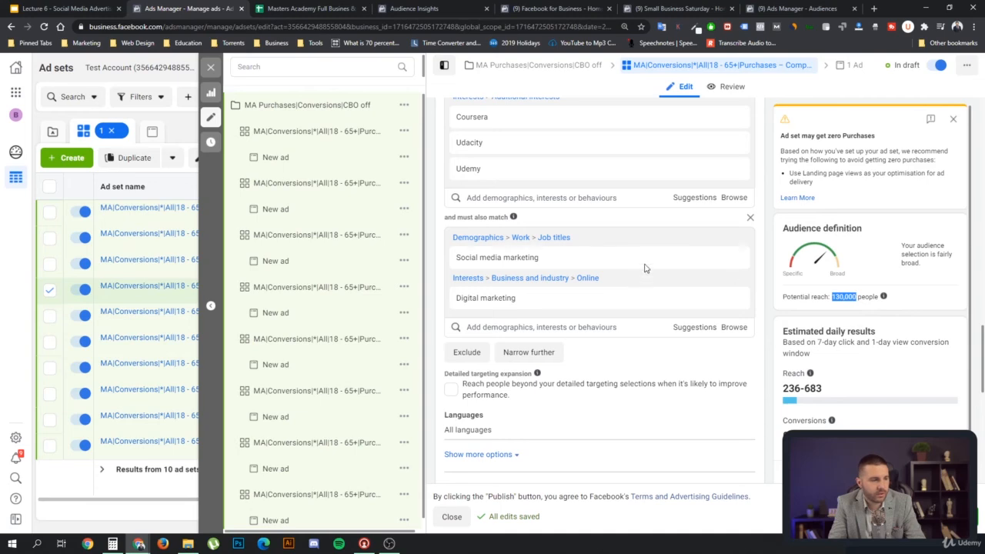
scroll(653, 279, "up", 2)
scroll(672, 303, "down", 1)
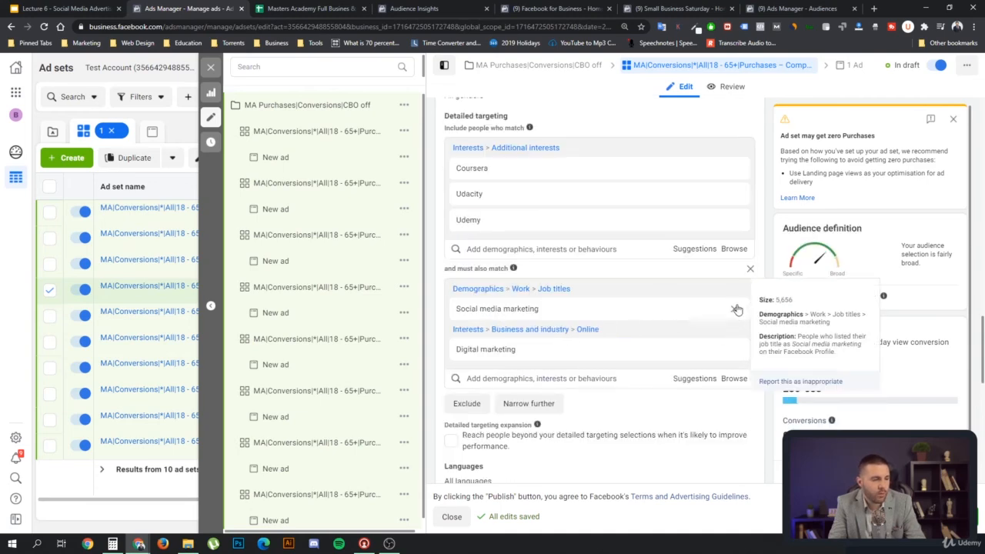
- Remove the Social media marketing job title from the must-also-match group and turn on detailed targeting expansion
left_click(734, 311)
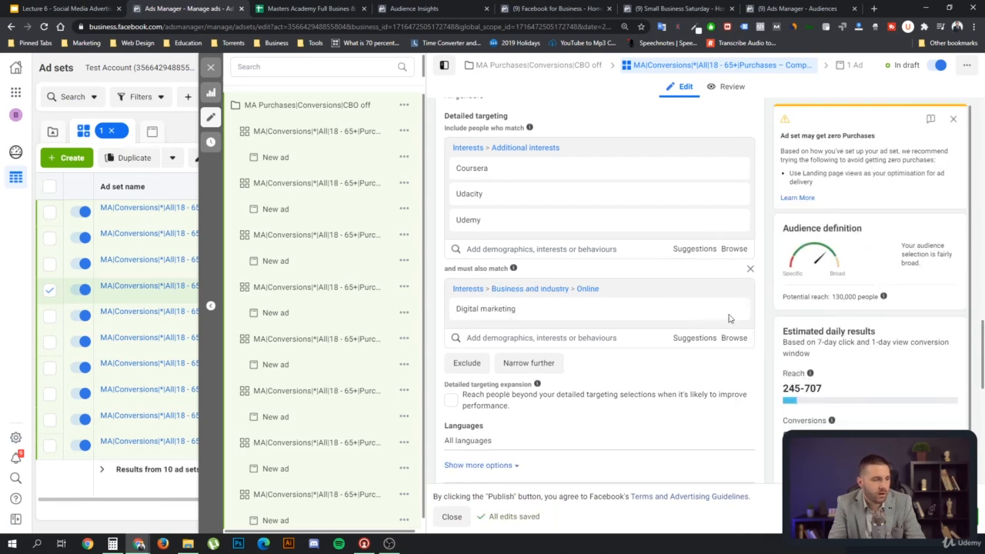
left_click(451, 400)
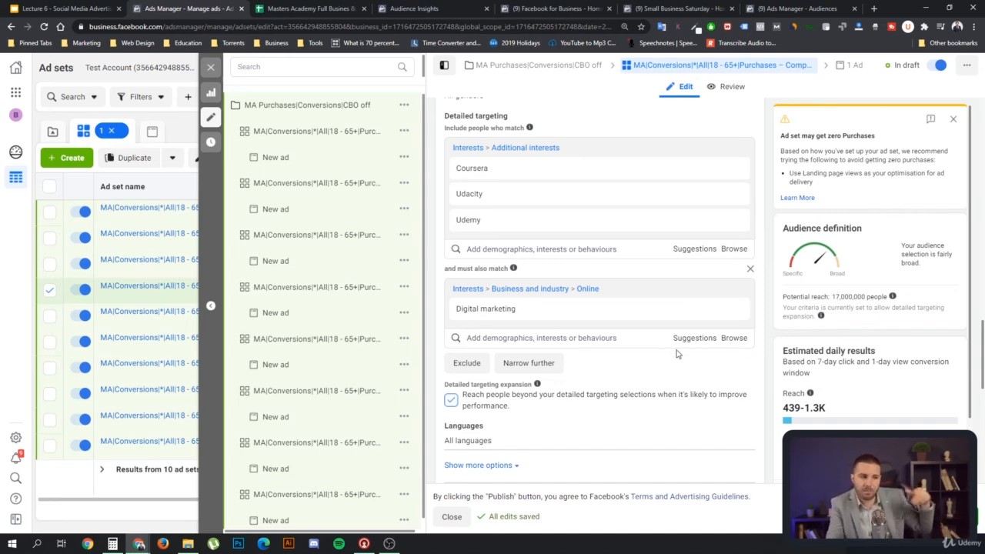
mouse_move(675, 313)
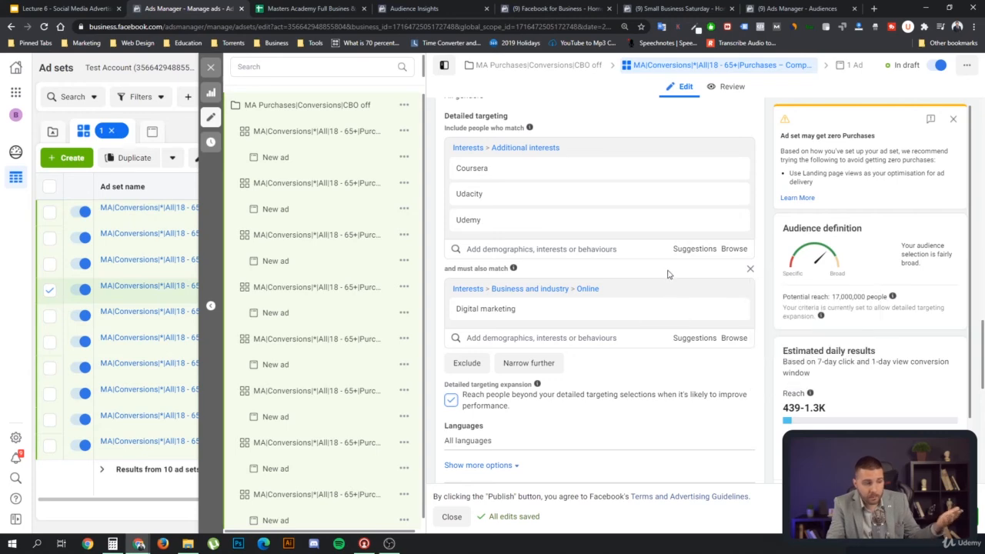
- Set the minimum age of the Competitors ad set's audience to 20
scroll(668, 274, "up", 5)
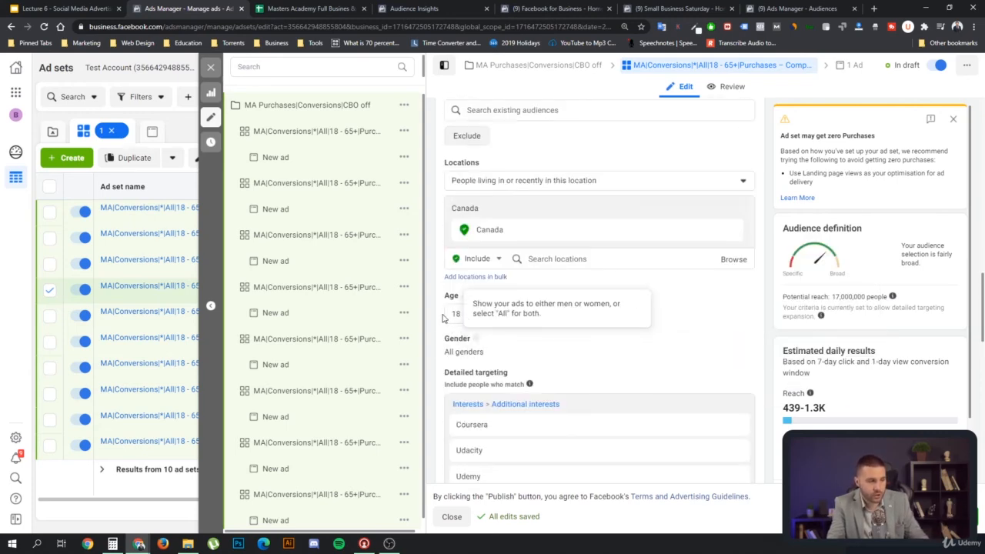
left_click(473, 313)
scroll(517, 456, "down", 1)
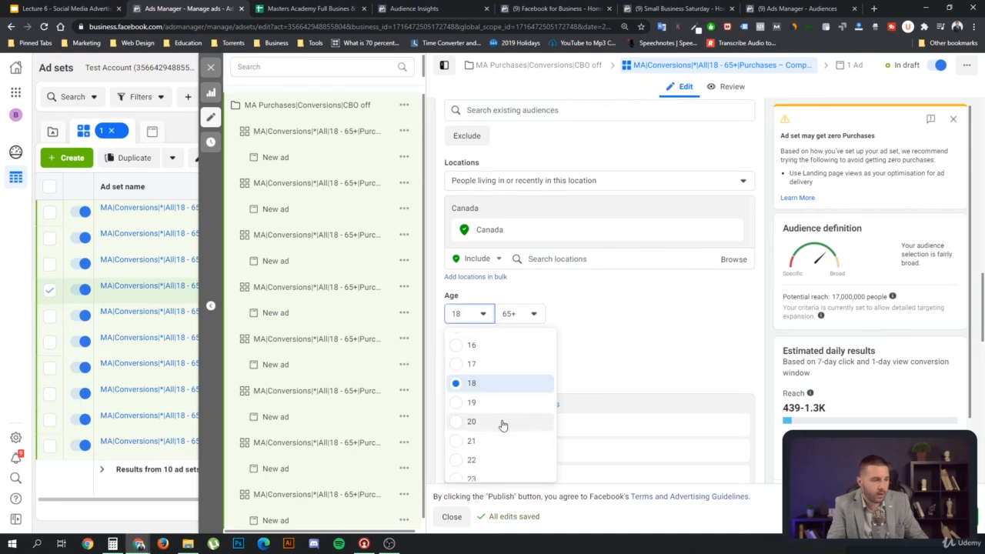
left_click(497, 429)
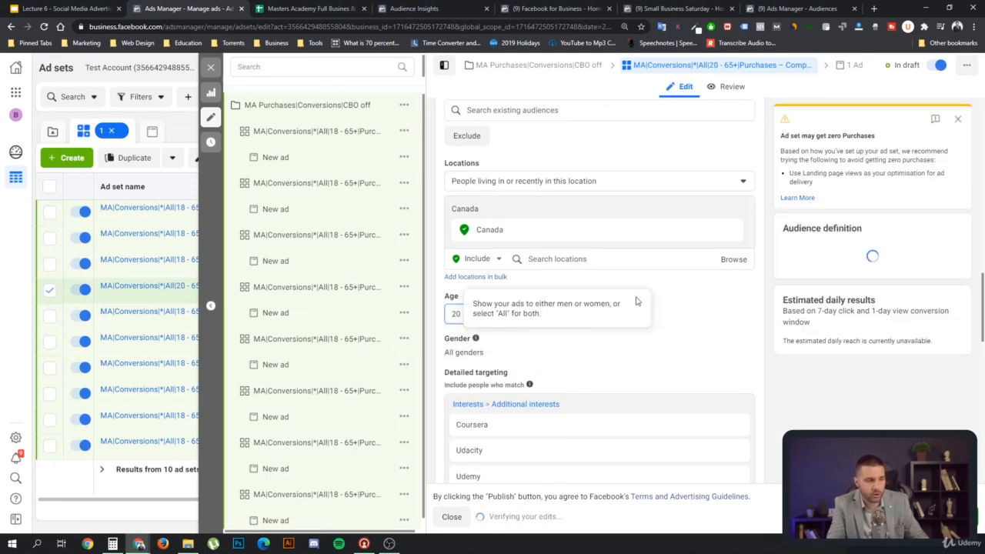
- Restrict the audience's gender to Men to check the potential reach, and set it back to All
scroll(616, 311, "up", 2)
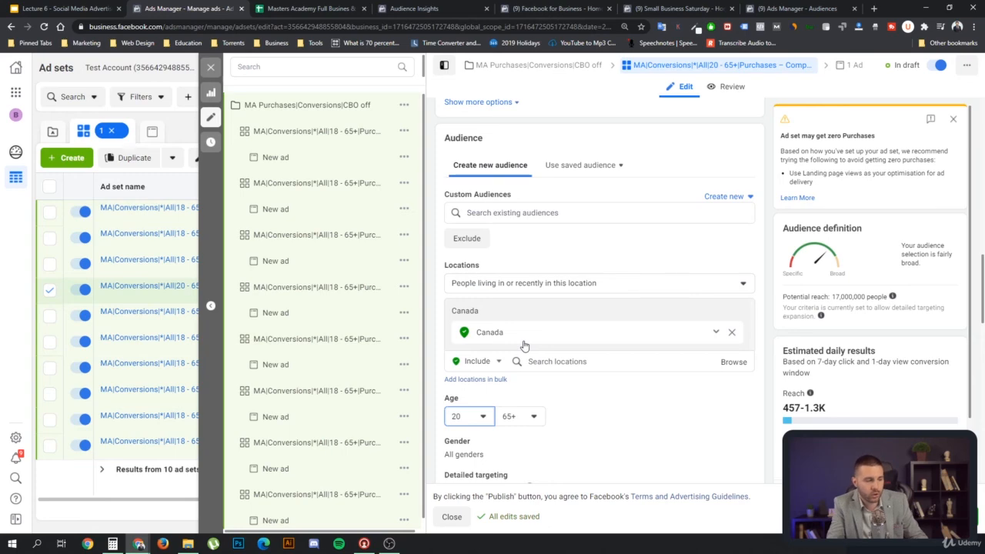
scroll(627, 388, "down", 5)
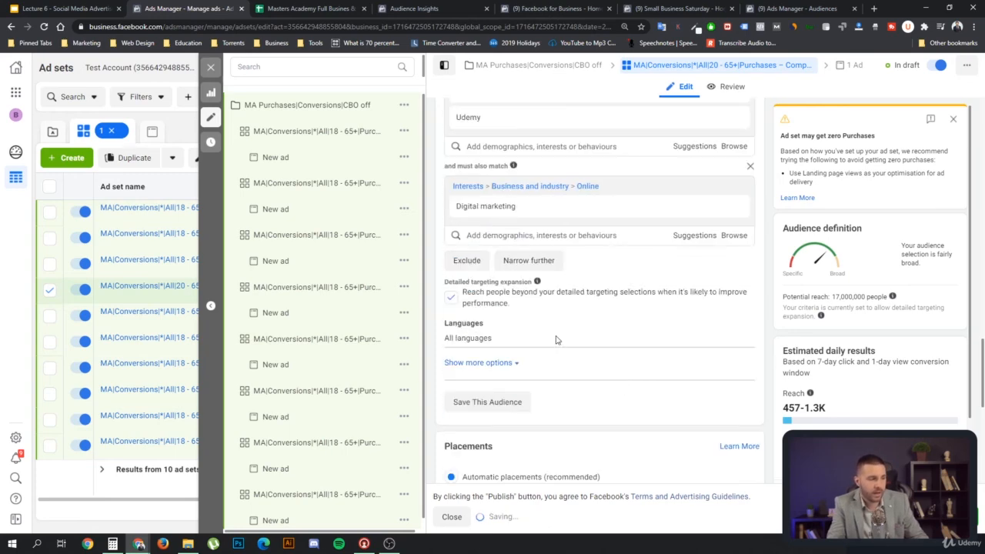
scroll(628, 324, "down", 3)
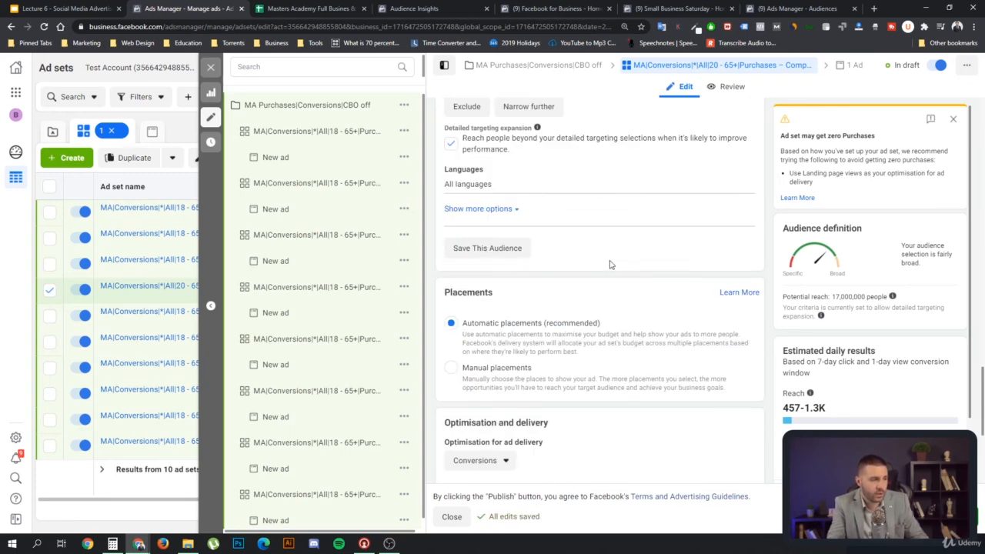
scroll(609, 264, "up", 4)
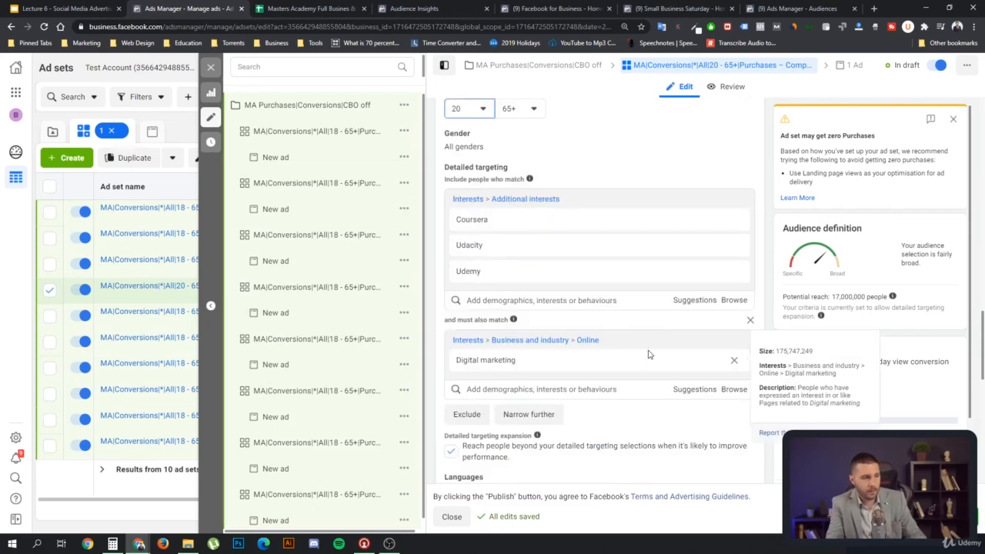
scroll(623, 331, "up", 2)
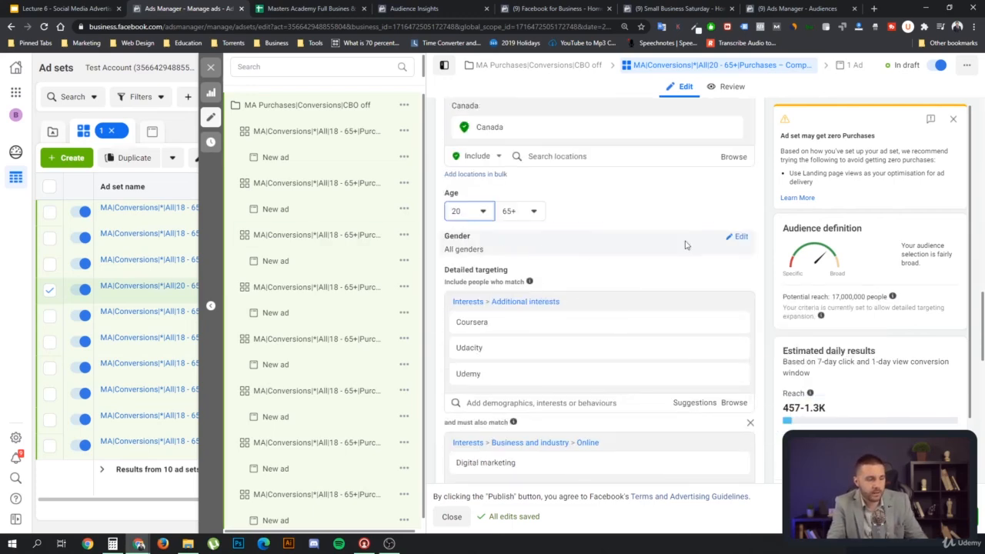
left_click(739, 236)
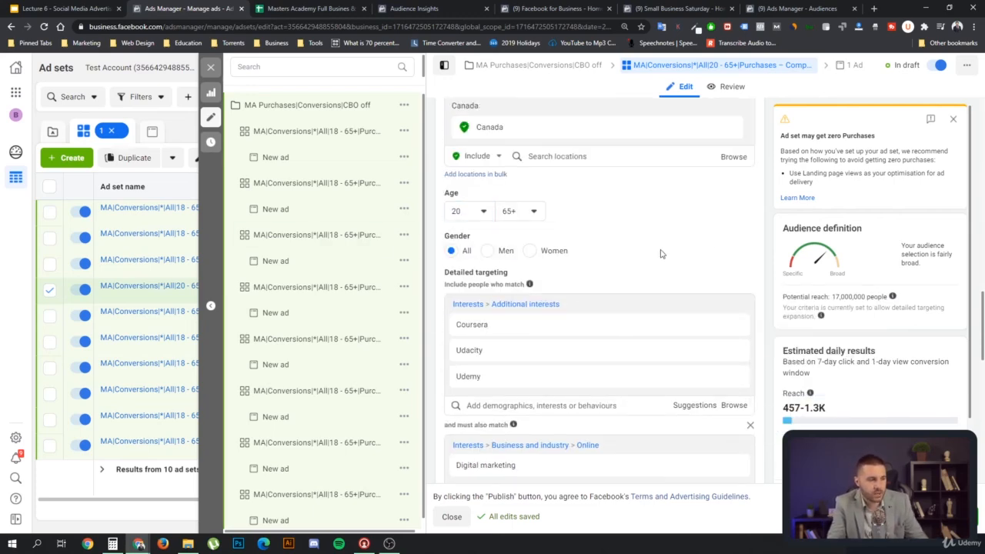
left_click(487, 252)
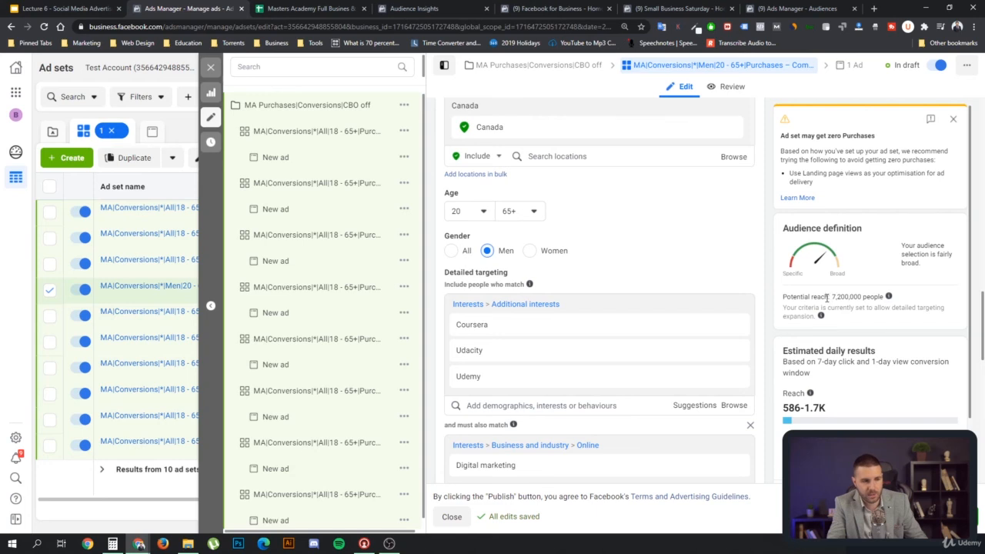
left_click(460, 256)
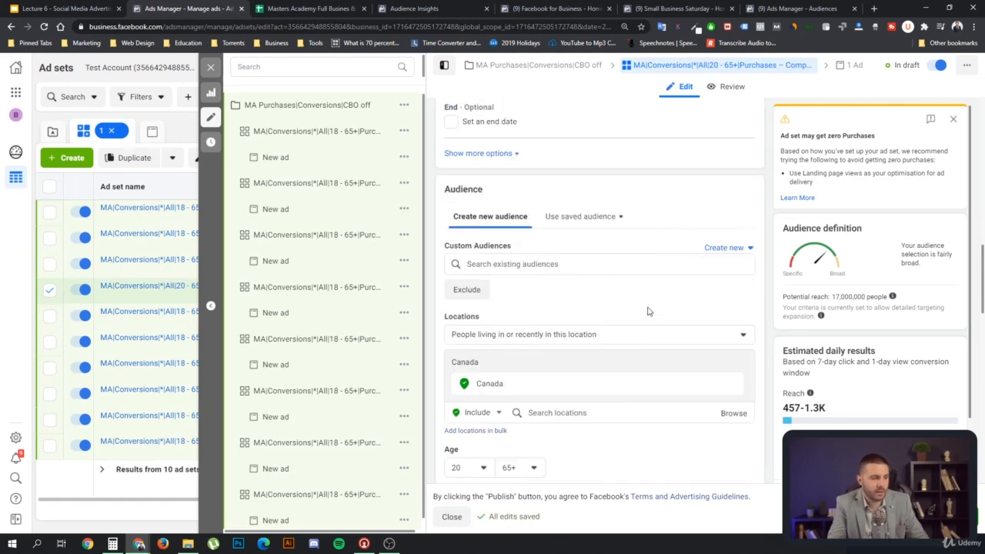
- Show the exclusion field, add and remove an empty second must-also-match group, and close the Competitors ad set editor
scroll(647, 310, "down", 4)
scroll(647, 311, "down", 2)
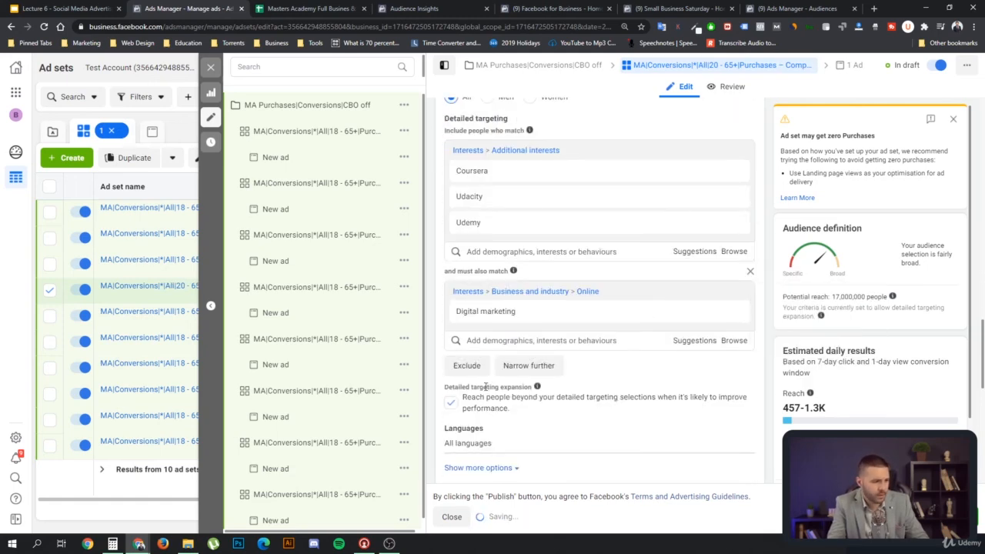
left_click_drag(462, 387, 520, 386)
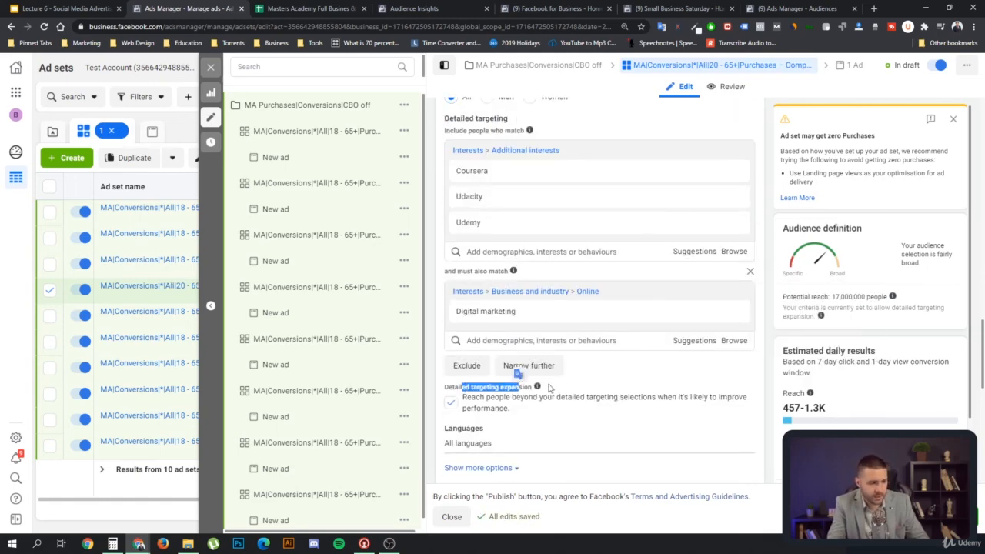
left_click(642, 370)
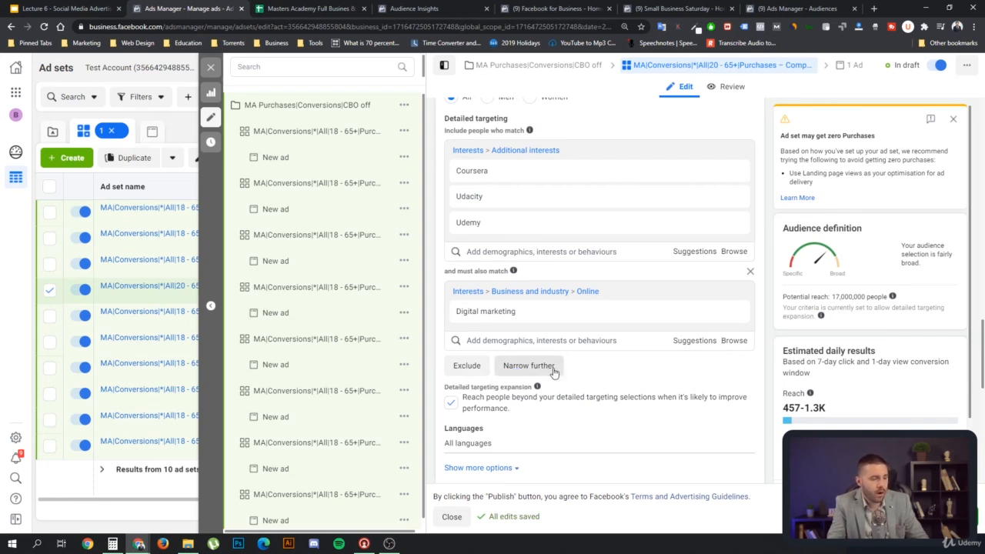
left_click(468, 367)
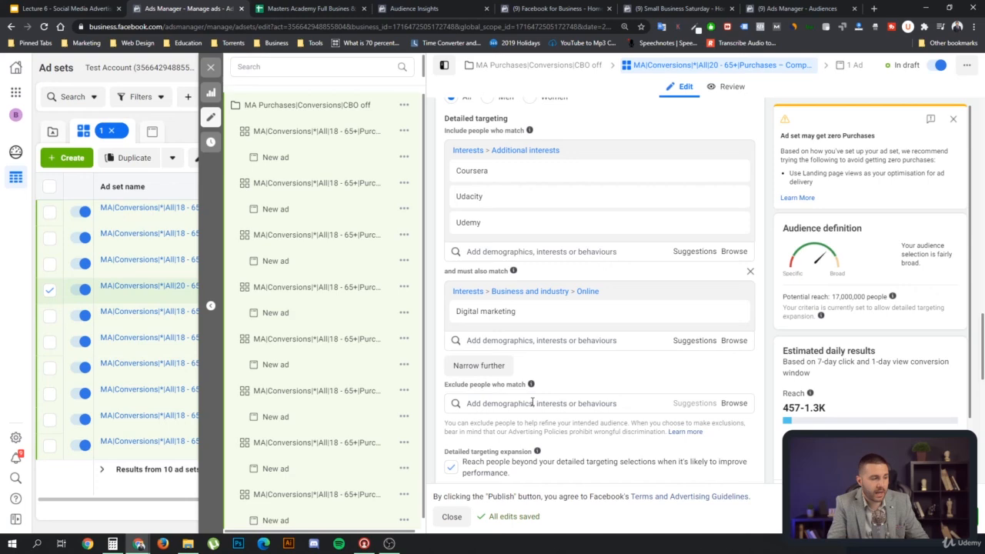
left_click(478, 367)
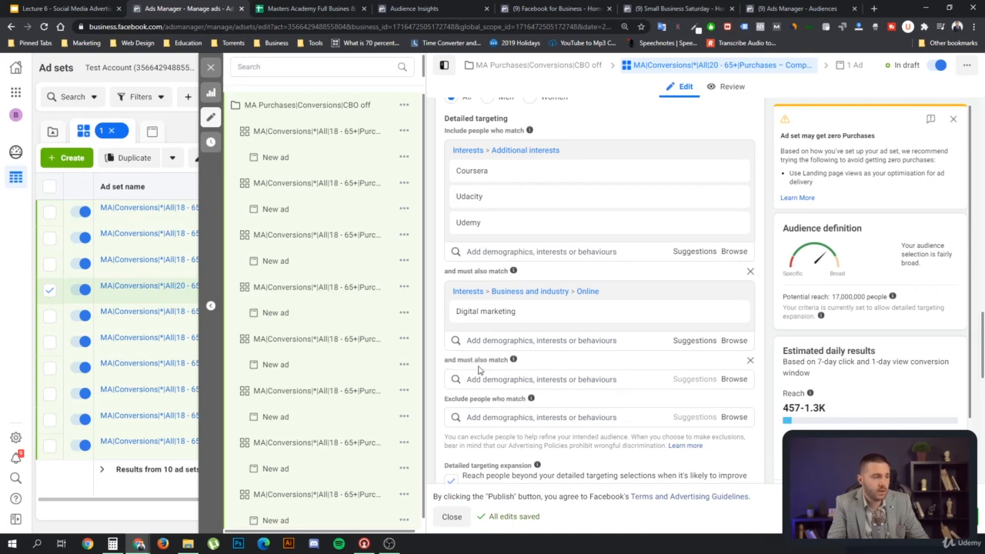
left_click(750, 360)
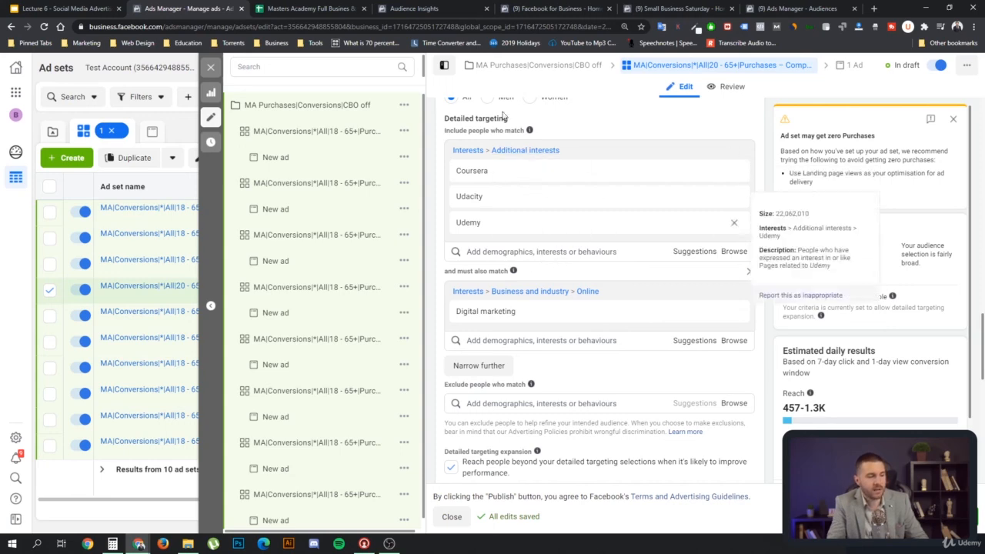
left_click(210, 66)
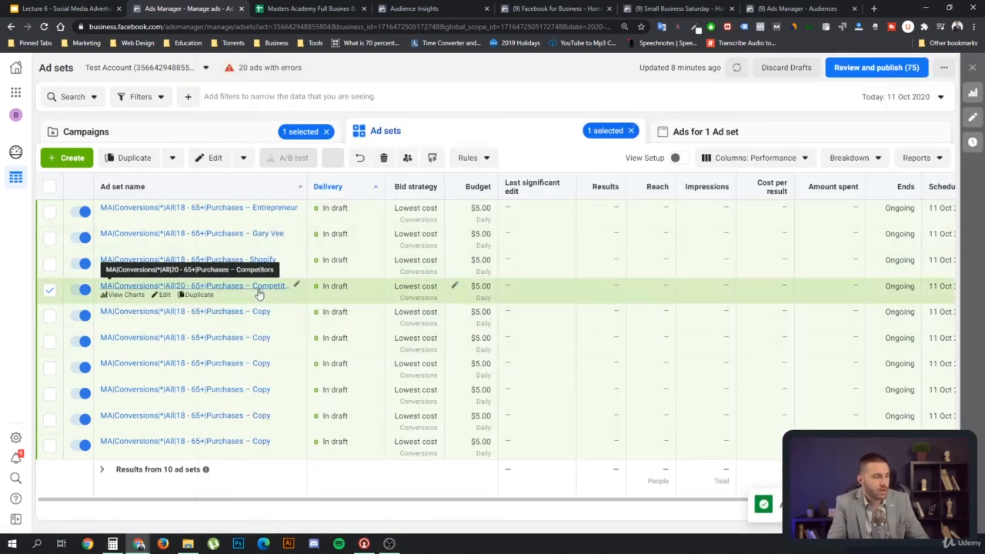